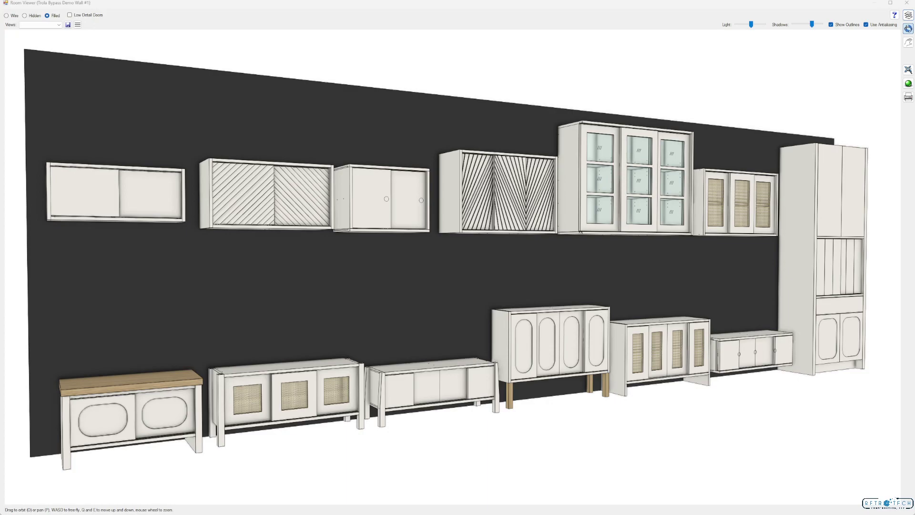
pyautogui.moveTo(0, 62); pyautogui.dragTo(280, 44)
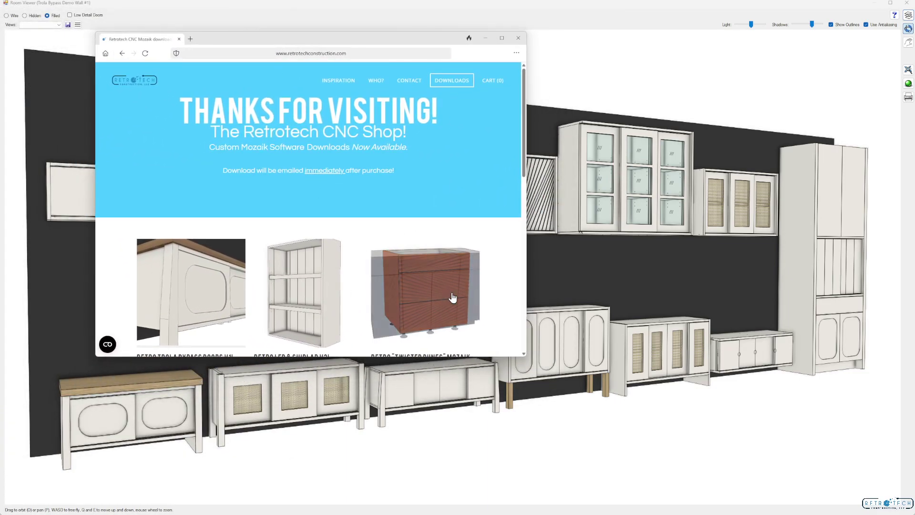
pyautogui.moveTo(345, 357); pyautogui.dragTo(325, 476)
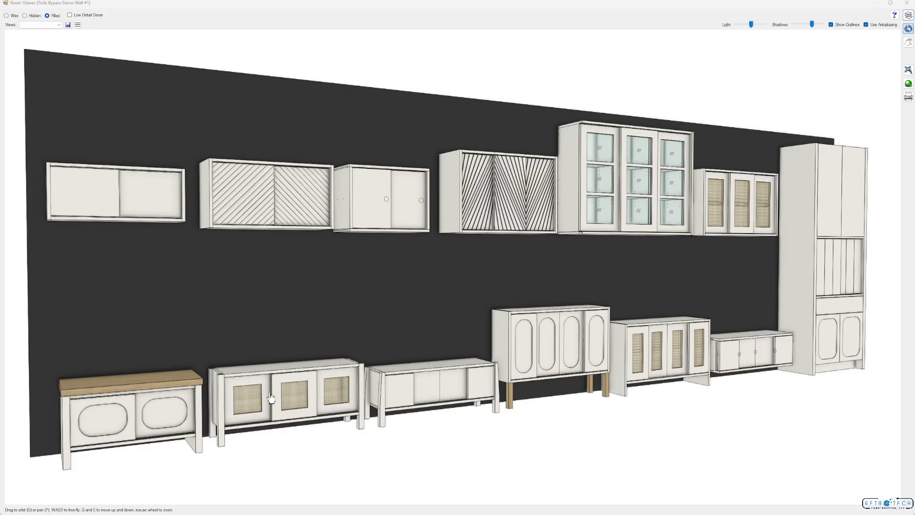
# Step: Close the room viewer and bring up the RETRO TROLA Bypass Doors V1 library in the Inserts Library
pyautogui.click(906, 3)
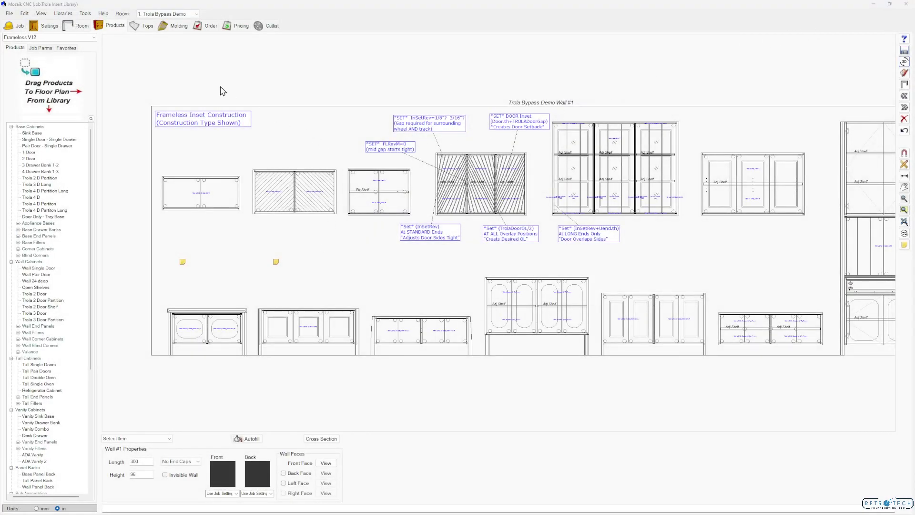
pyautogui.click(64, 13)
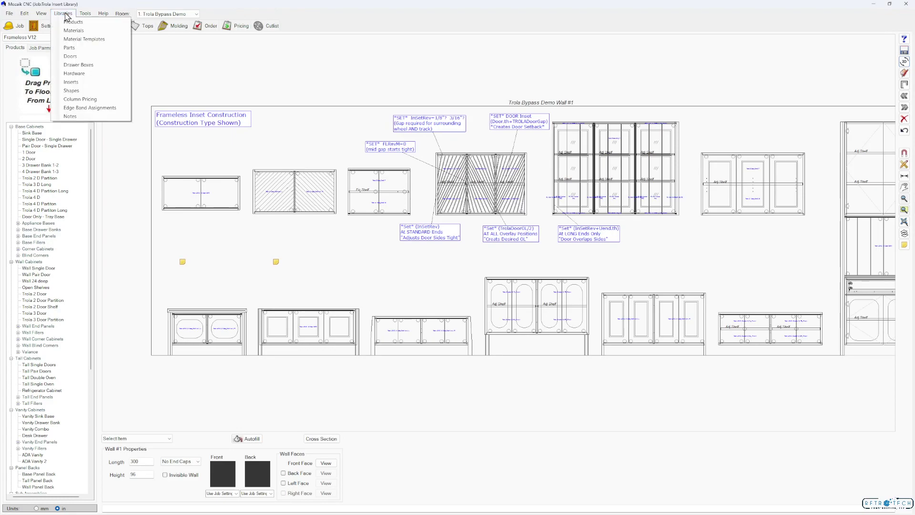
pyautogui.click(76, 82)
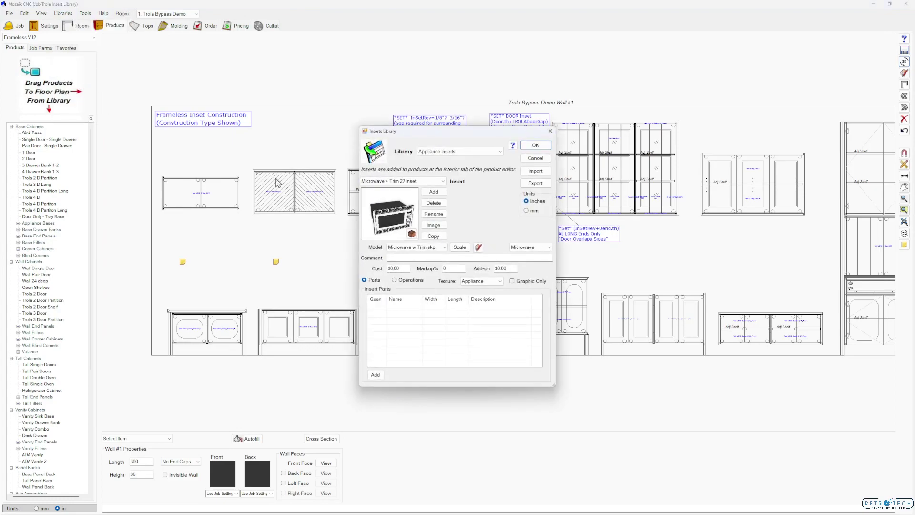
pyautogui.click(455, 151)
pyautogui.click(478, 239)
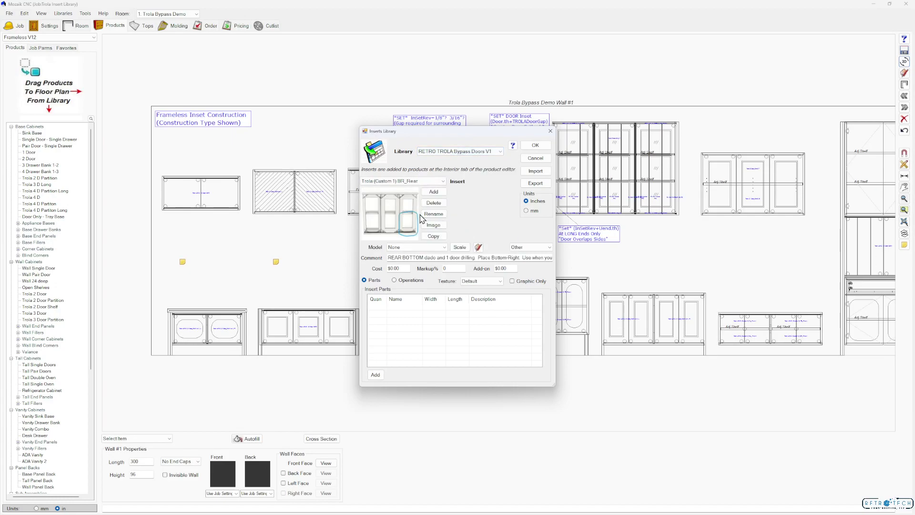
# Step: Look through the Trola 2 Door SET, 3 Door SET and 4 Door SET inserts in the library
pyautogui.click(429, 181)
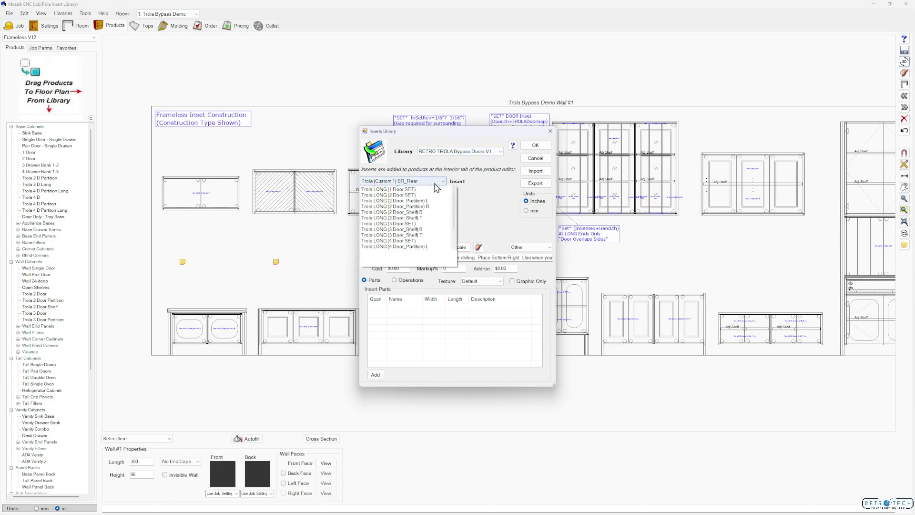
pyautogui.click(391, 199)
pyautogui.click(274, 144)
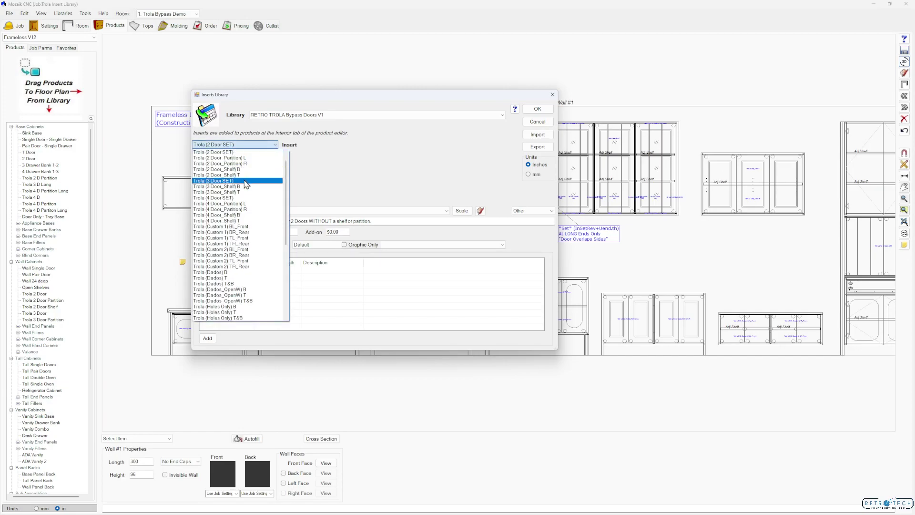
pyautogui.click(249, 180)
pyautogui.click(275, 145)
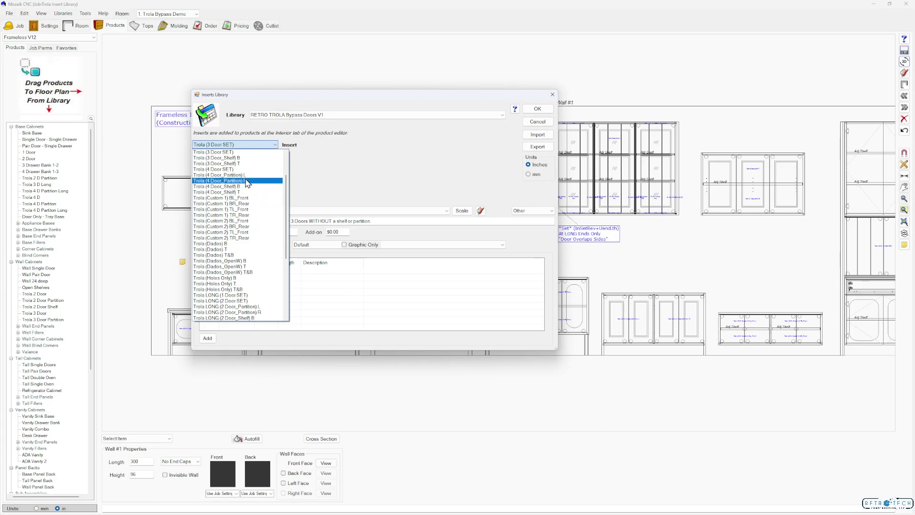
pyautogui.scroll(-1, 251, 248)
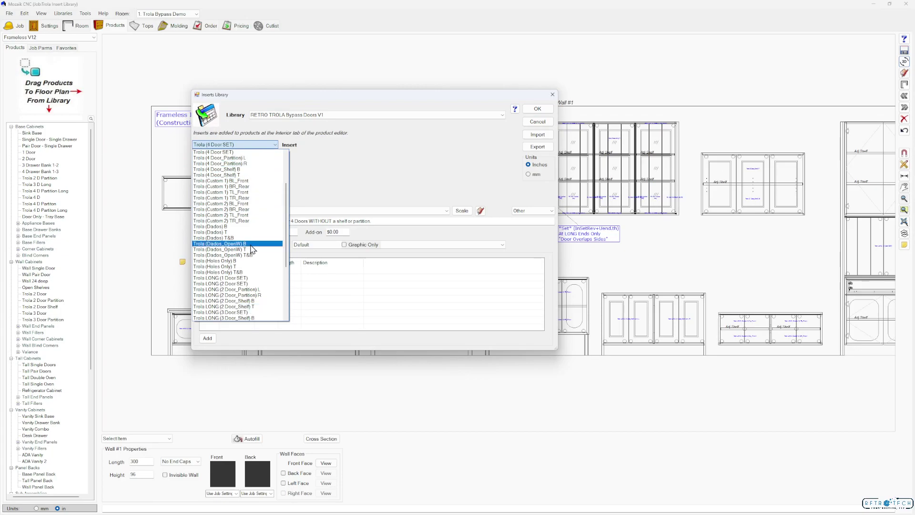
# Step: Review the Trola (Dados) T&B, (Holes Only) T and (Holes Only) T&B inserts, then close the Inserts Library
pyautogui.click(224, 238)
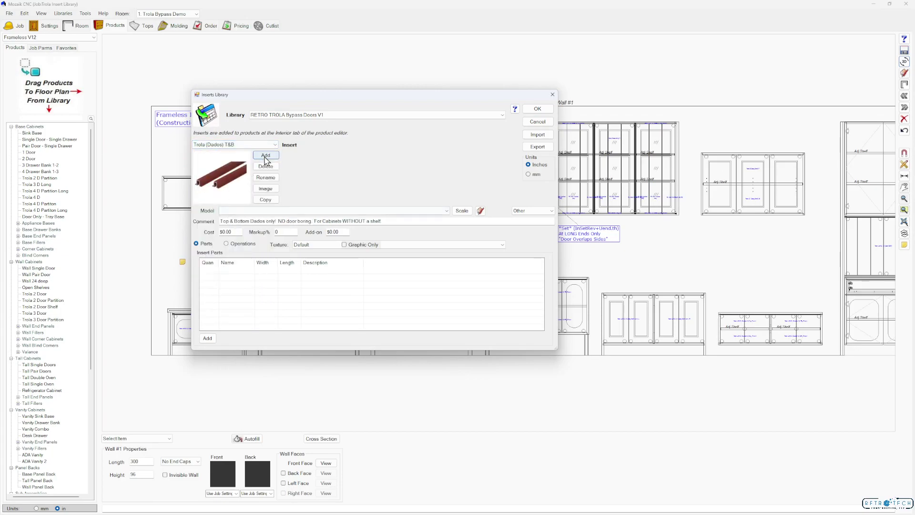
pyautogui.click(275, 145)
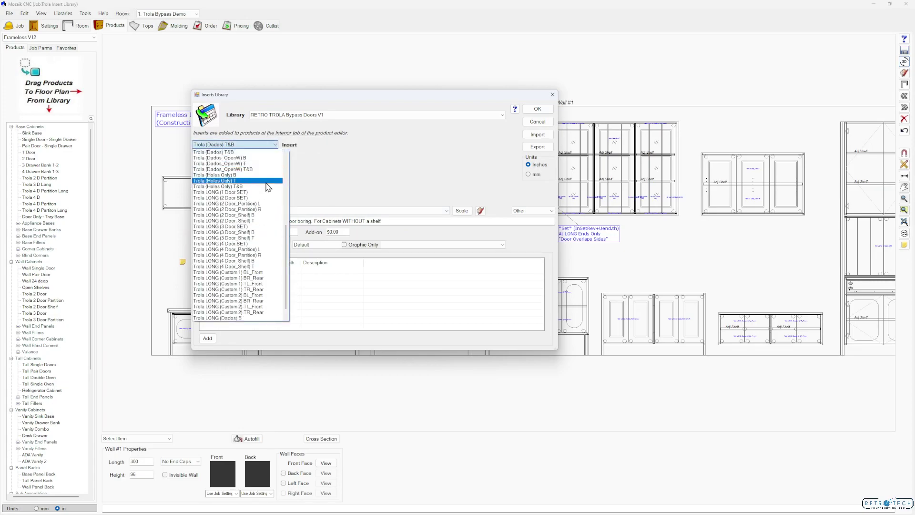
pyautogui.click(248, 181)
pyautogui.click(275, 145)
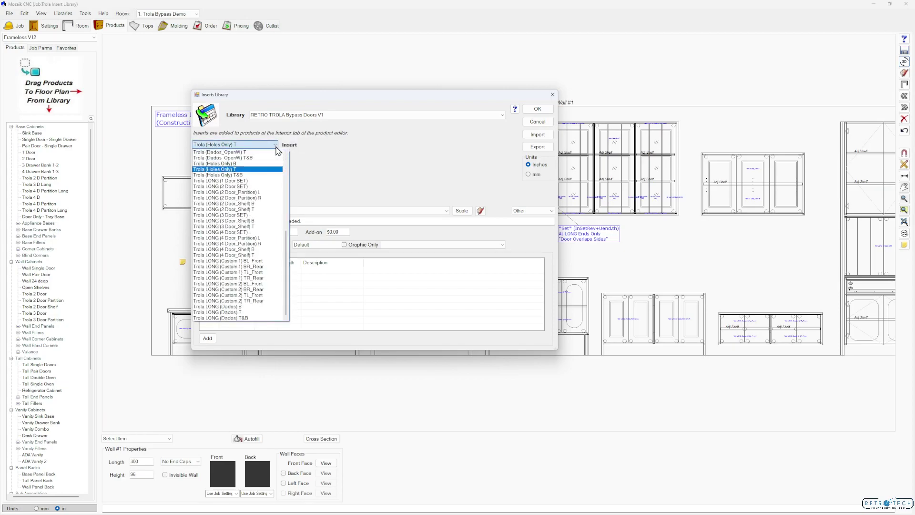
pyautogui.click(253, 175)
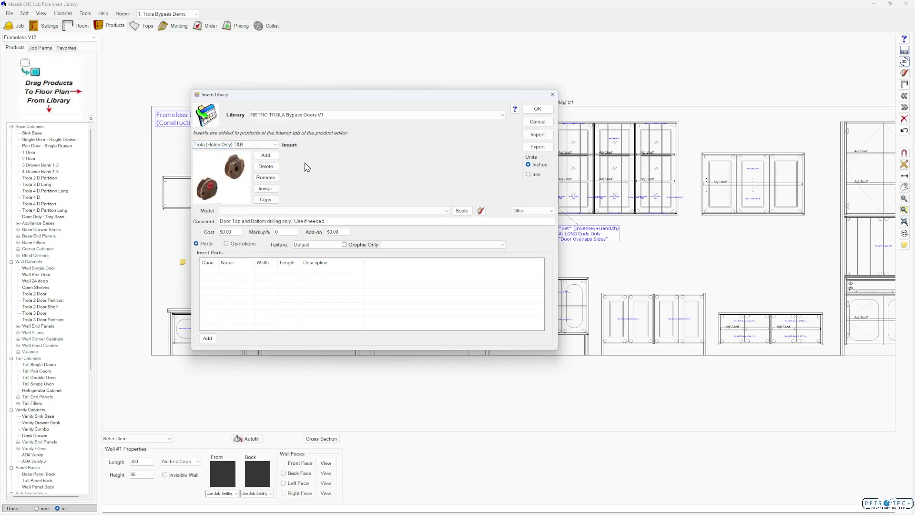
pyautogui.click(537, 108)
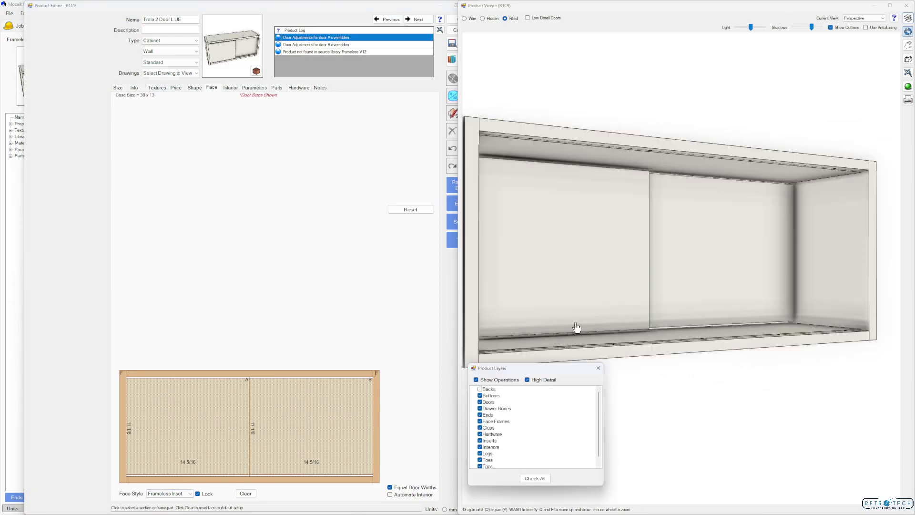
# Step: Hide the Ends layer of the Trola 2 Door L UE cabinet to examine its doors from the side
pyautogui.moveTo(578, 330); pyautogui.dragTo(606, 327)
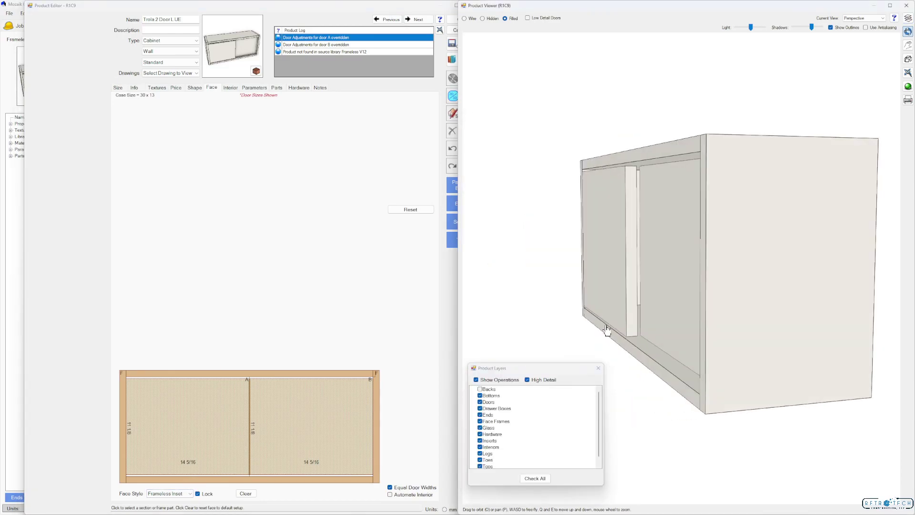
pyautogui.click(480, 415)
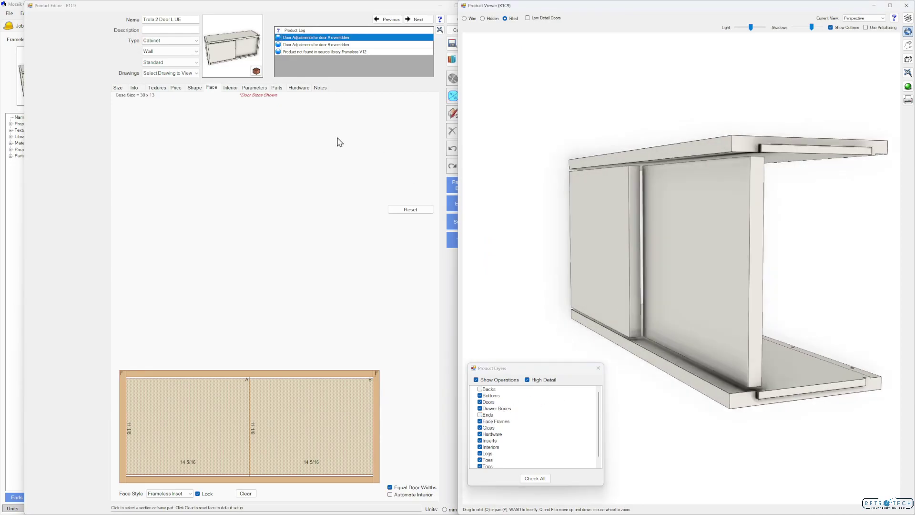
# Step: Place the Trola (2 Door SET) insert from the RETRO TROLA Bypass Doors library in the cabinet's interior opening
pyautogui.click(231, 88)
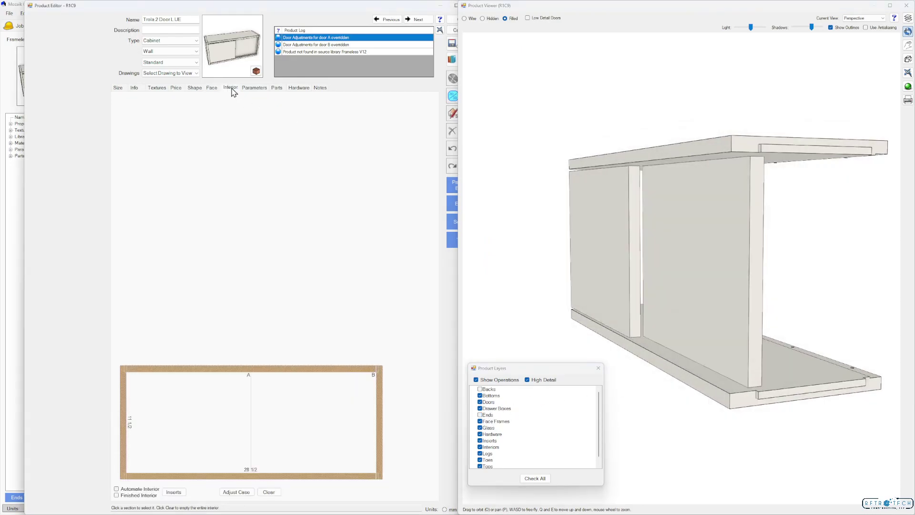
pyautogui.click(174, 492)
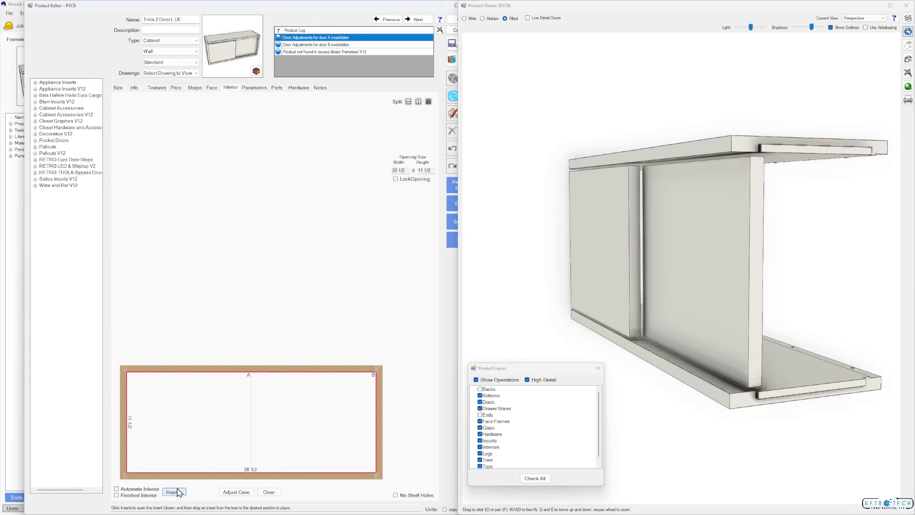
pyautogui.click(35, 173)
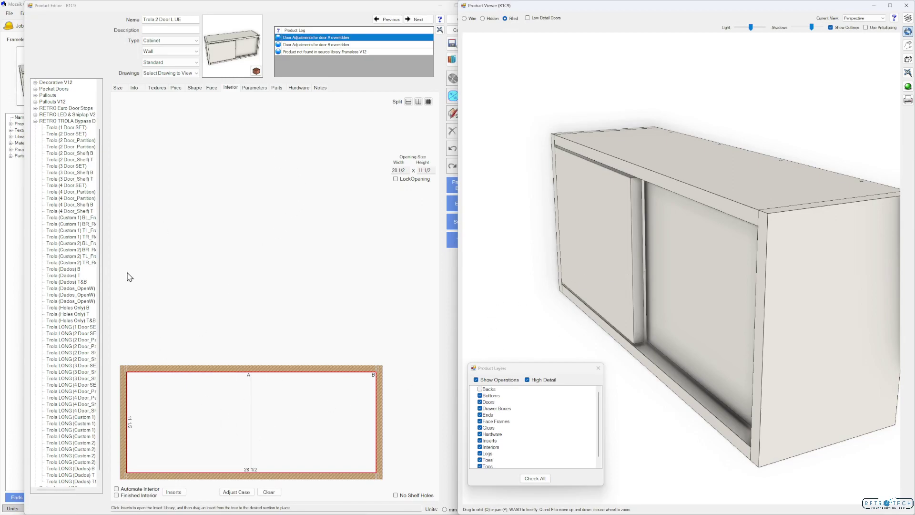
pyautogui.click(69, 134)
pyautogui.scroll(5, 700, 292)
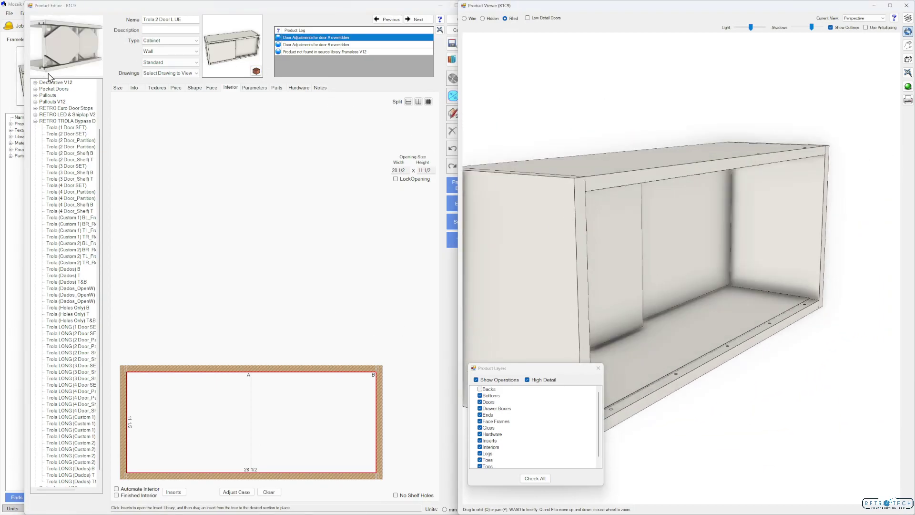
pyautogui.click(78, 135)
pyautogui.moveTo(76, 135); pyautogui.dragTo(243, 410)
# Step: Hide the cabinet's Ends layer and inspect the track grooves in the top and bottom from the side
pyautogui.scroll(3, 646, 315)
pyautogui.moveTo(647, 316)
pyautogui.mouseDown()
pyautogui.moveTo(633, 318)
pyautogui.moveTo(678, 319)
pyautogui.moveTo(691, 294)
pyautogui.moveTo(698, 304)
pyautogui.moveTo(645, 308)
pyautogui.mouseUp()
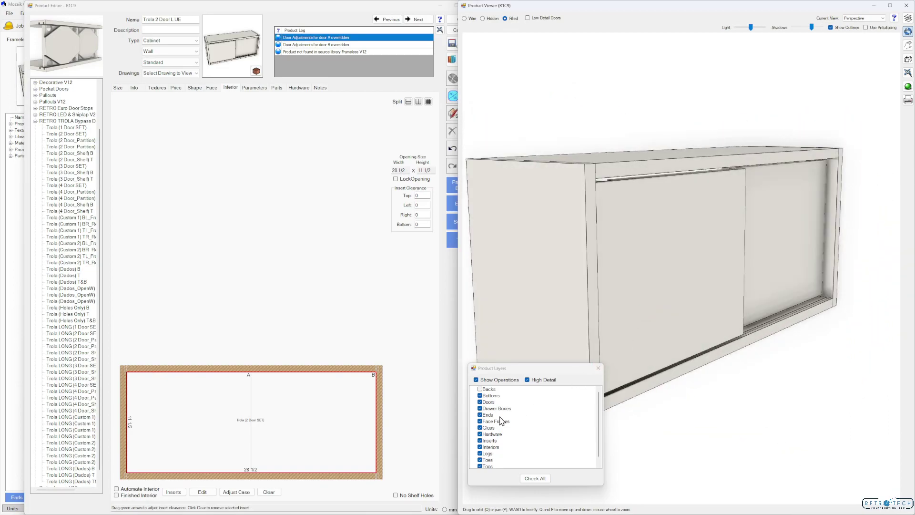
pyautogui.click(480, 415)
pyautogui.moveTo(591, 267); pyautogui.dragTo(661, 256)
# Step: Locate the Frameless Reveal Mid parameter (FLRevM) in the Doors category of the product's parameters and accept it
pyautogui.click(254, 88)
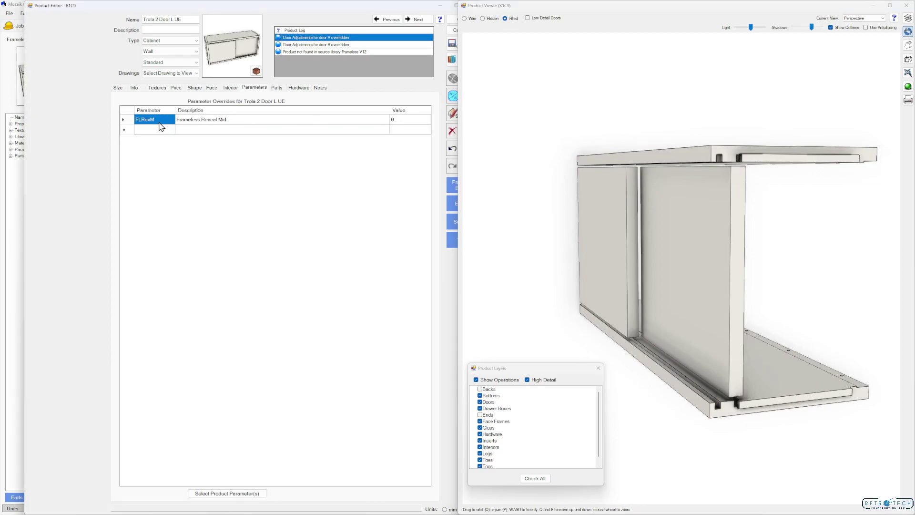
pyautogui.doubleClick(161, 125)
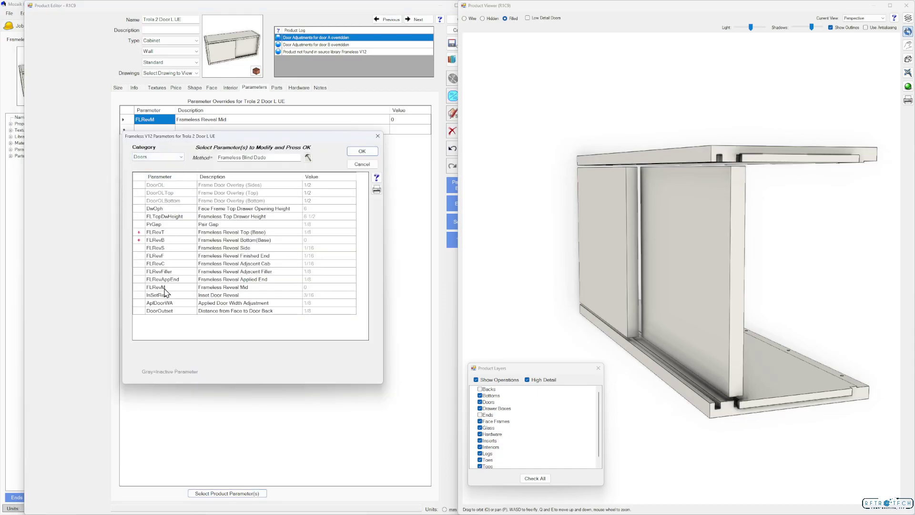
pyautogui.click(147, 288)
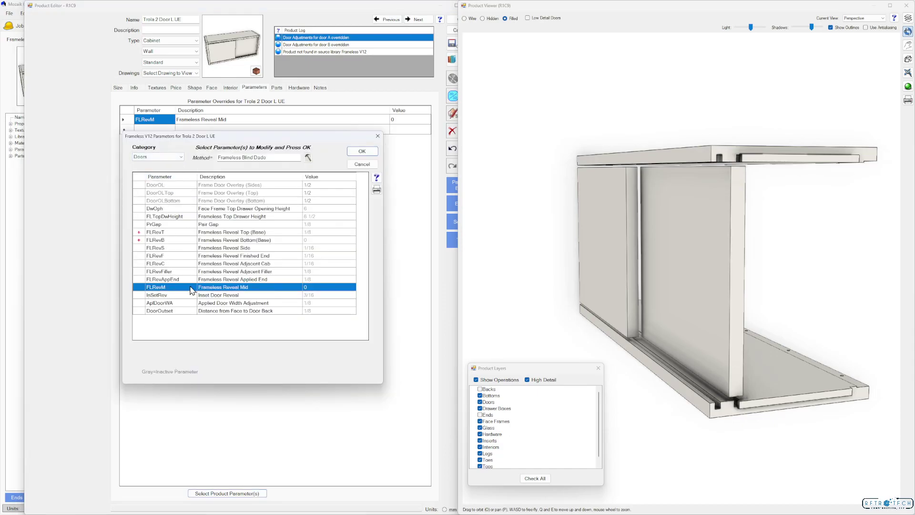
pyautogui.click(363, 153)
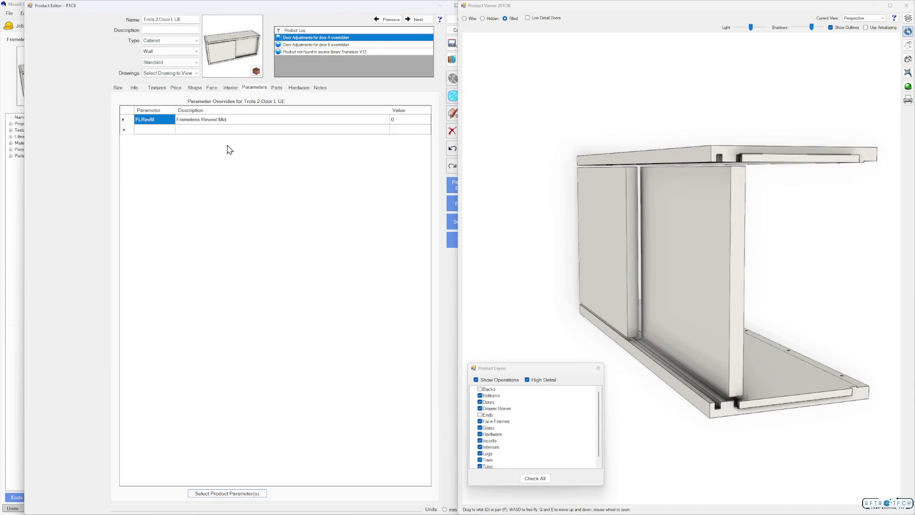
# Step: Add all TROLA parameters from the Other category, TROLAD through TROLA35Side, to the product's parameter overrides
pyautogui.click(221, 492)
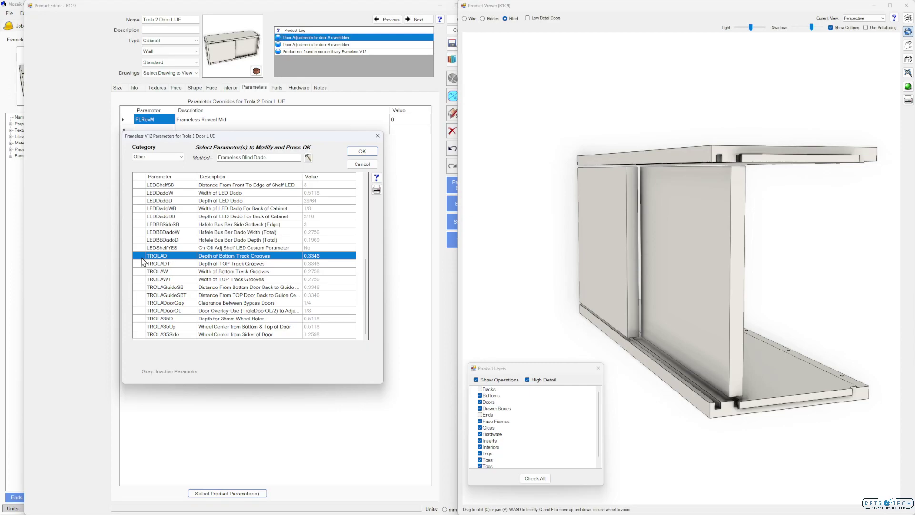
pyautogui.keyDown('shift'); pyautogui.click(173, 336); pyautogui.keyUp('shift')
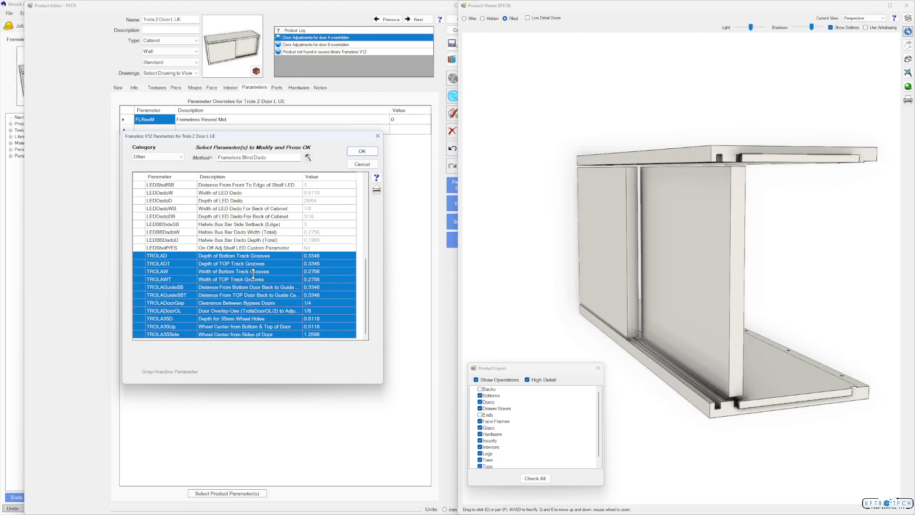
pyautogui.click(364, 151)
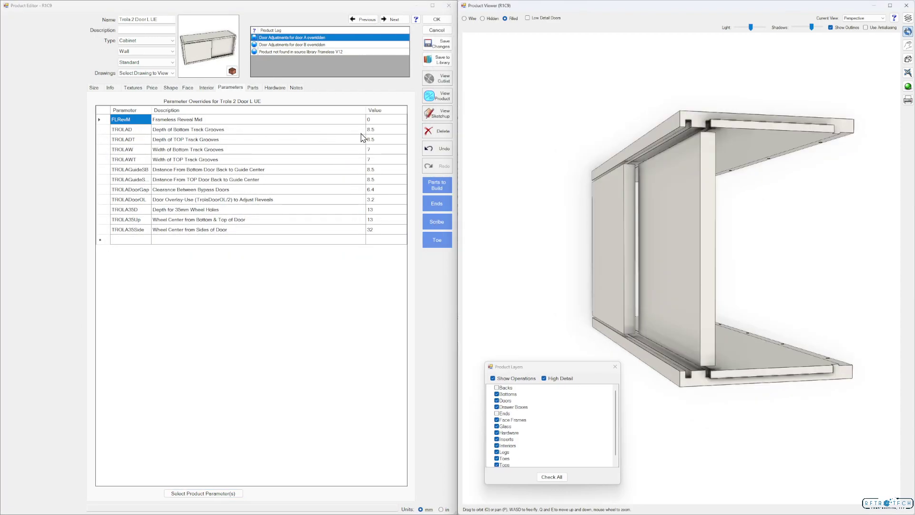
# Step: Set the depth of both the bottom and top track grooves (TROLAD and TROLADT) to 4 mm
pyautogui.click(379, 130)
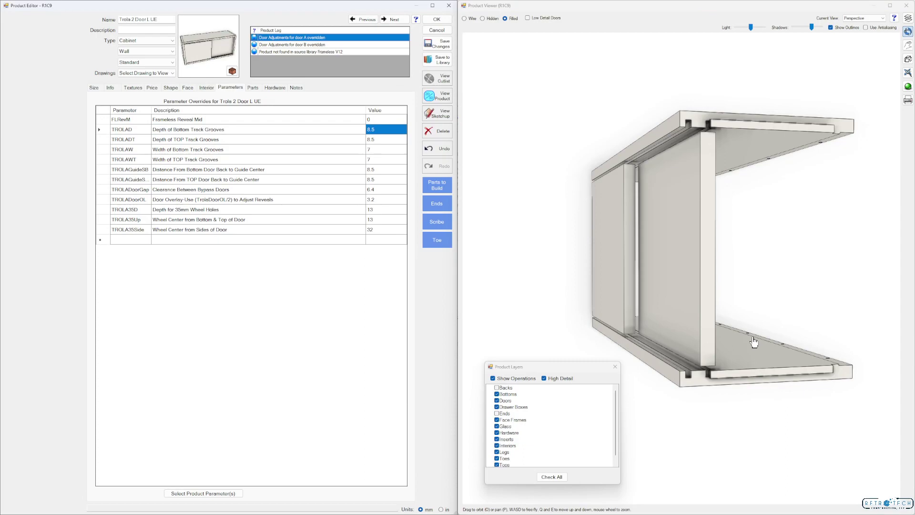
pyautogui.write('4')
pyautogui.click(385, 239)
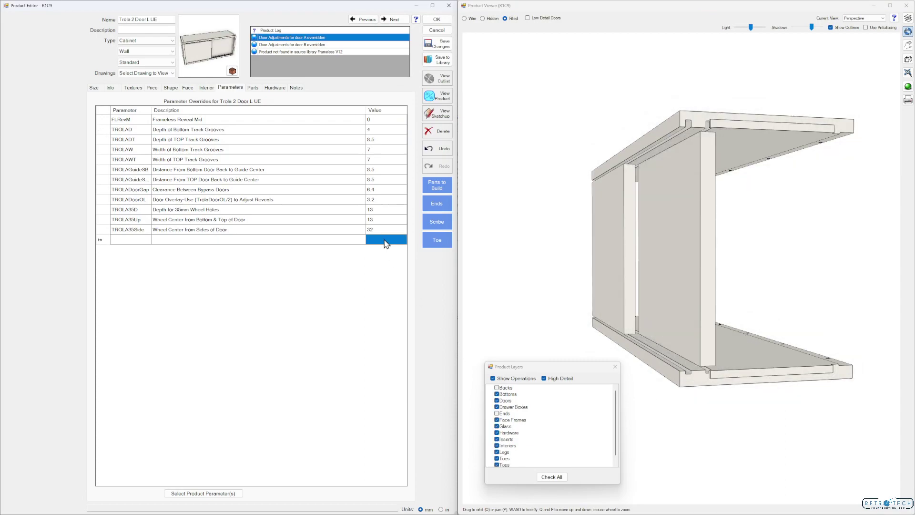
pyautogui.click(381, 140)
pyautogui.write('4')
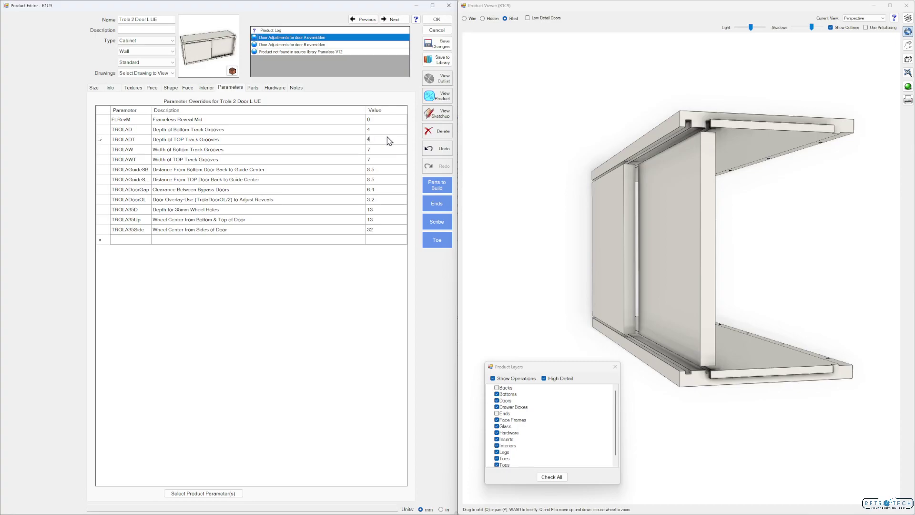
pyautogui.click(388, 240)
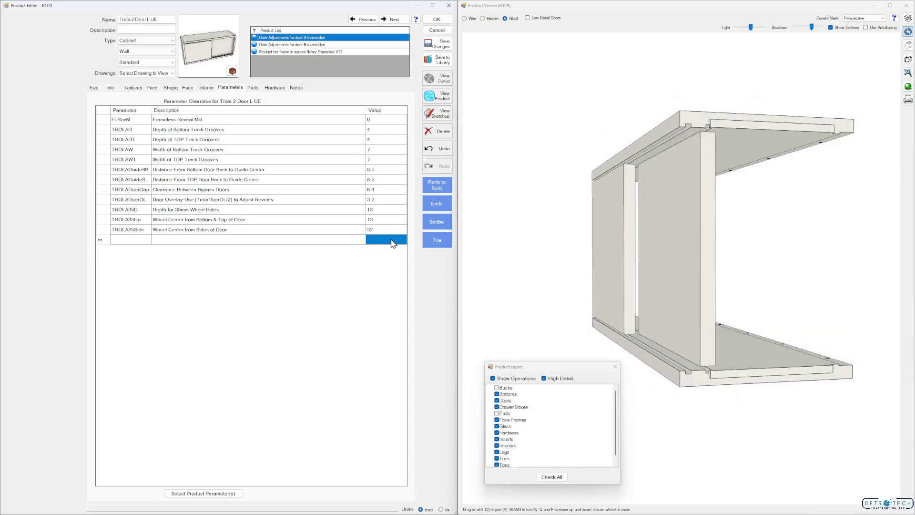
# Step: Set the width of the bottom track grooves (TROLAW) to 4 mm
pyautogui.click(376, 151)
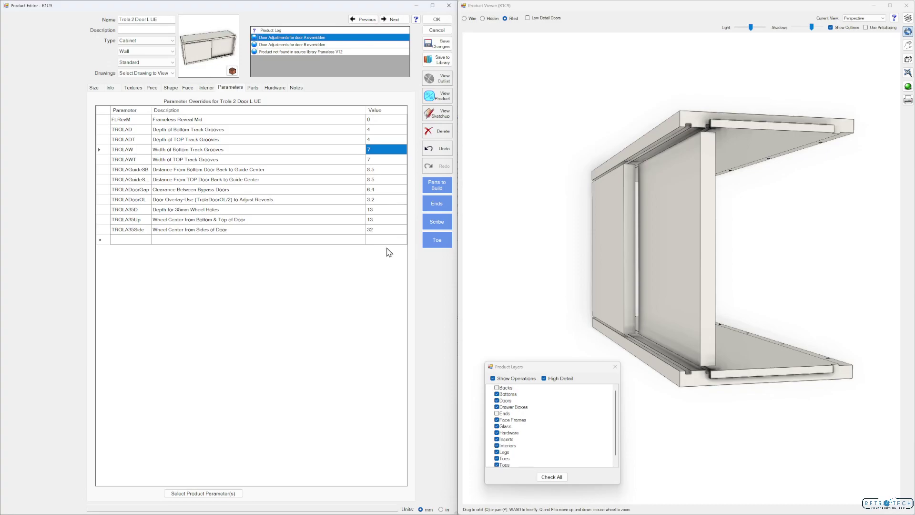
pyautogui.write('4')
pyautogui.click(389, 240)
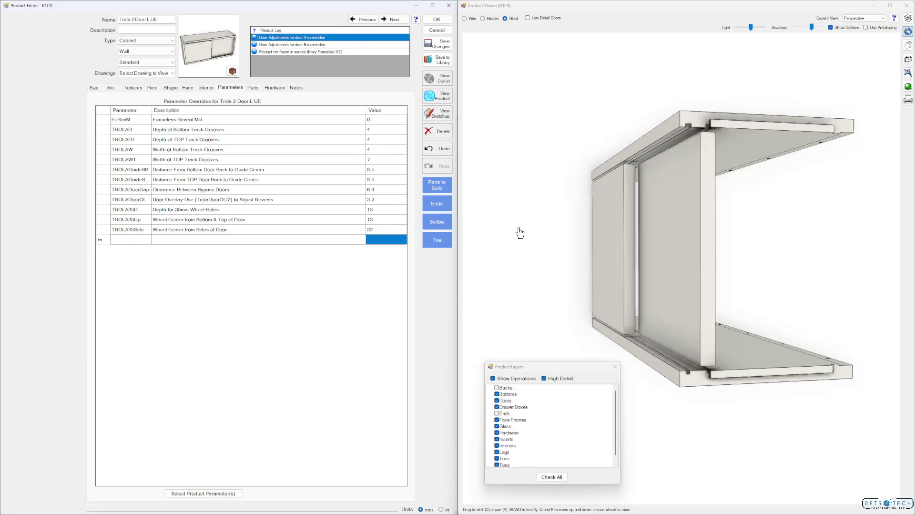
# Step: Set the width of the top track grooves (TROLAWT) to 4 mm
pyautogui.scroll(3, 666, 233)
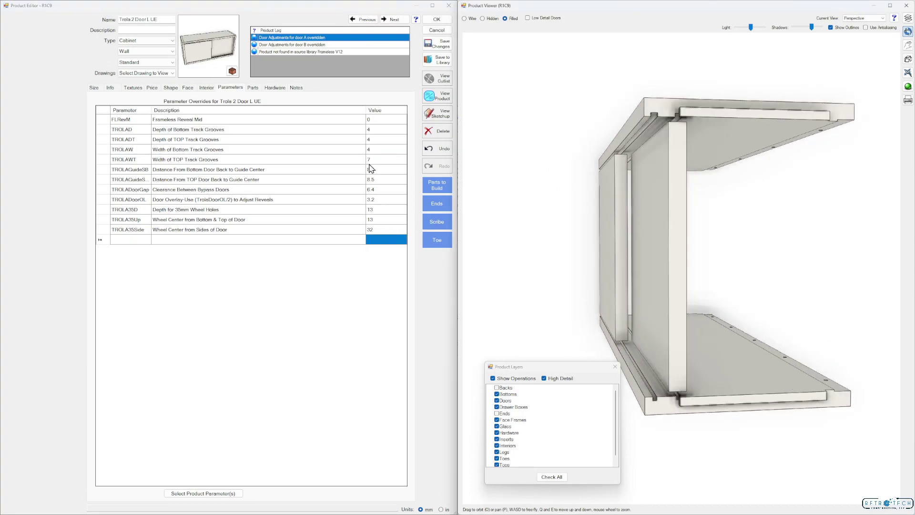
pyautogui.click(382, 162)
pyautogui.write('4')
pyautogui.click(389, 240)
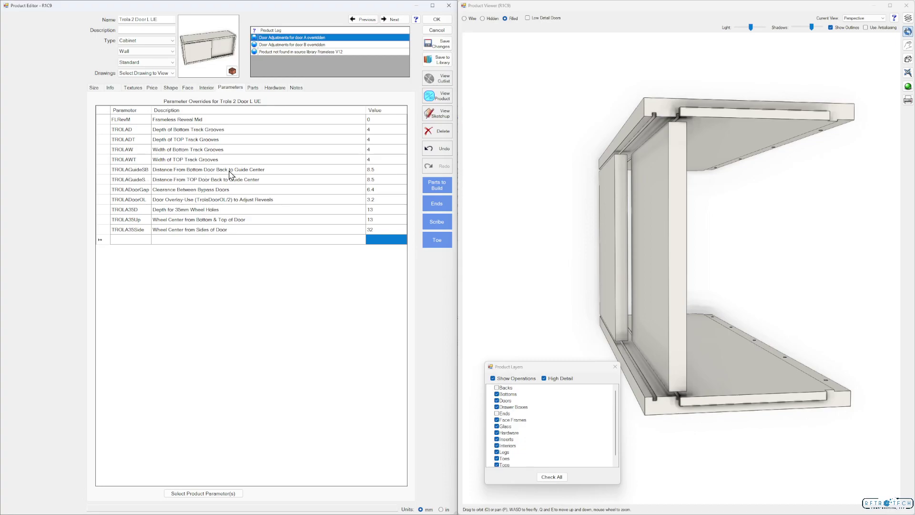
# Step: Examine the top and bottom track grooves and the door guides from the open end of the cabinet
pyautogui.scroll(2, 694, 304)
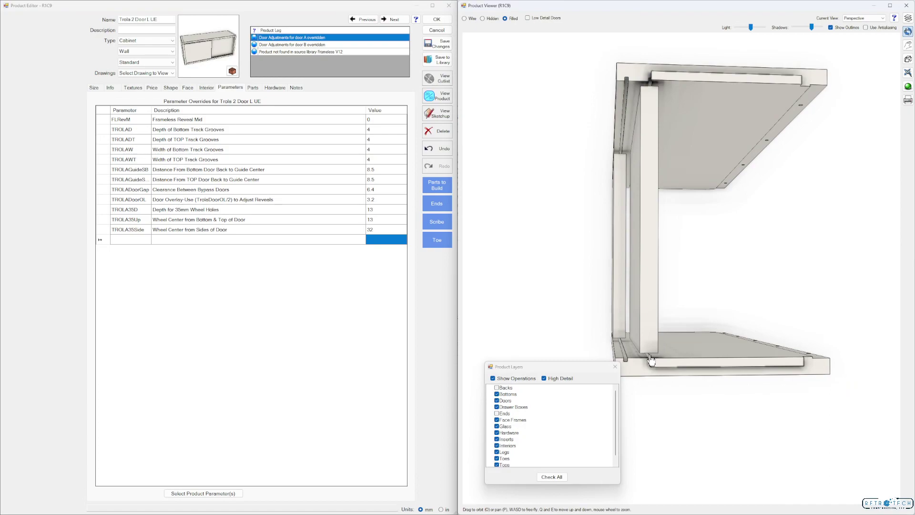
pyautogui.scroll(3, 652, 360)
pyautogui.scroll(-3, 650, 359)
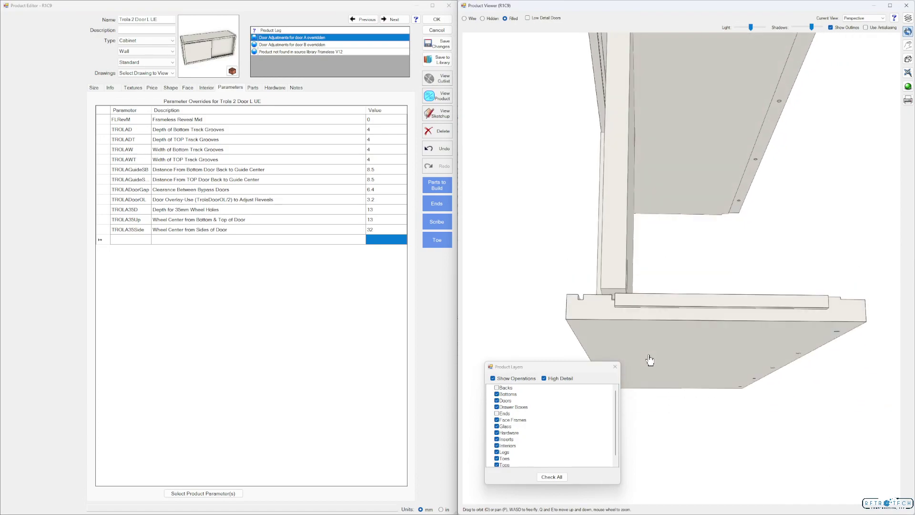
pyautogui.scroll(2, 634, 335)
pyautogui.moveTo(634, 335); pyautogui.dragTo(616, 203)
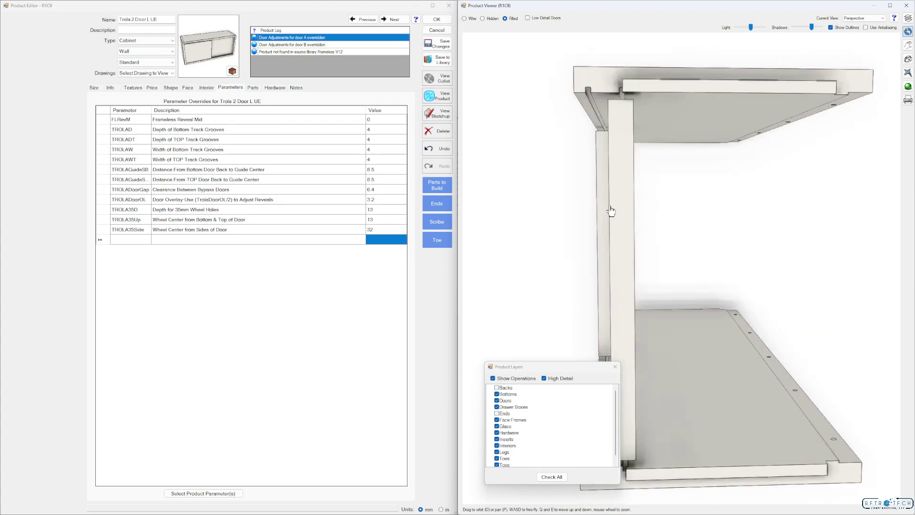
pyautogui.moveTo(588, 367); pyautogui.dragTo(548, 372)
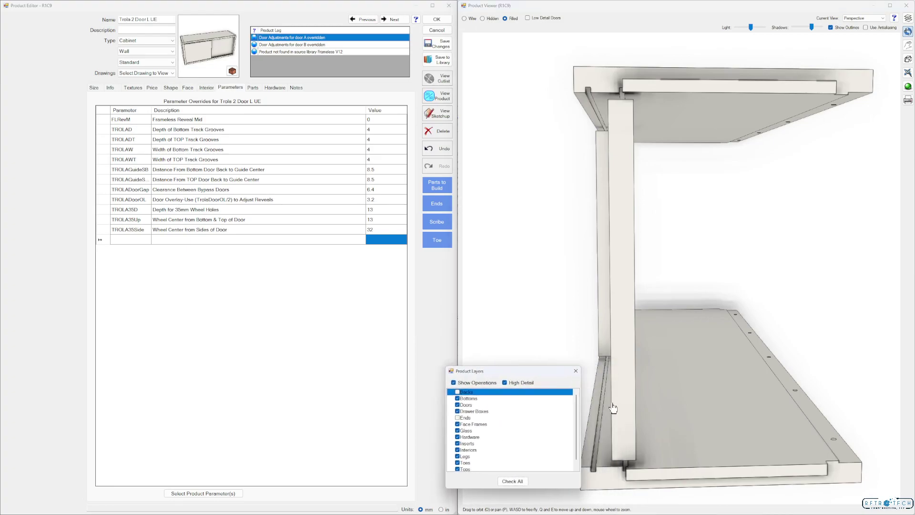
pyautogui.scroll(3, 621, 382)
pyautogui.scroll(-3, 621, 381)
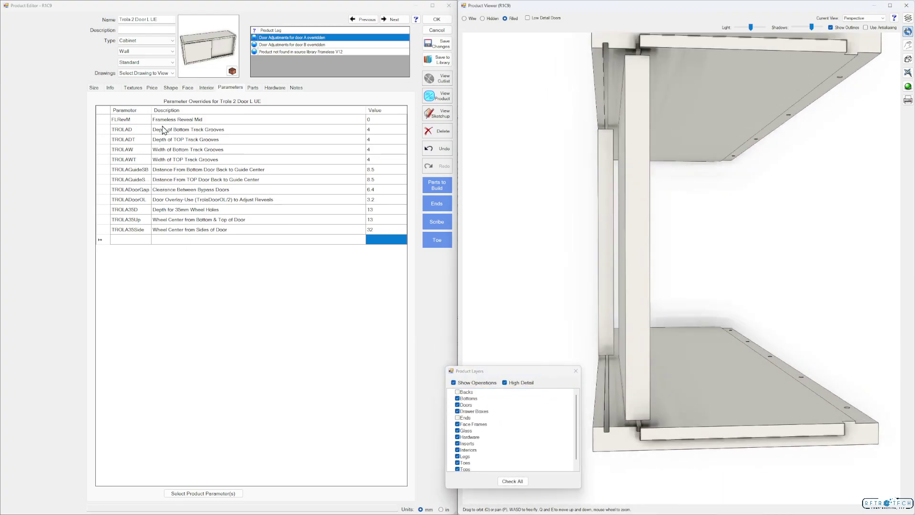
# Step: Widen the Parameter column and set the distance from bottom door back to guide center (TROLAGuideSB) to 4 mm
pyautogui.moveTo(152, 110); pyautogui.dragTo(162, 110)
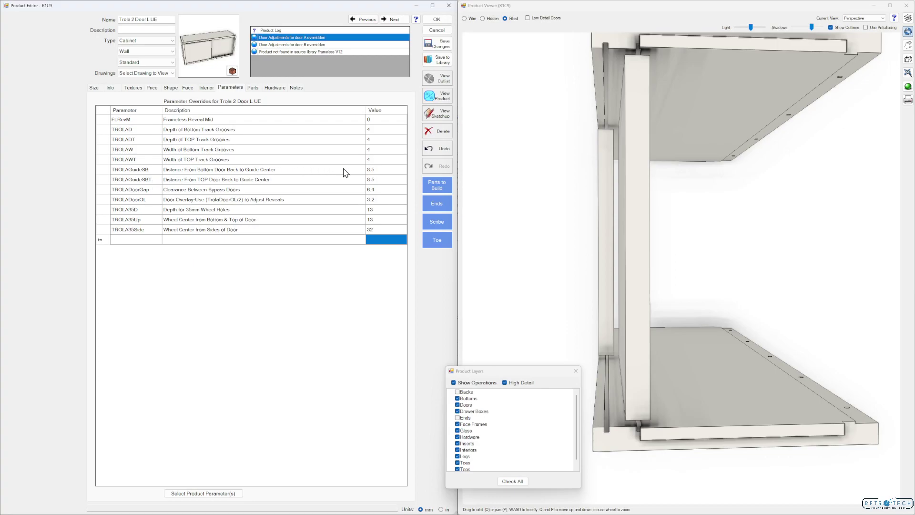
pyautogui.click(376, 170)
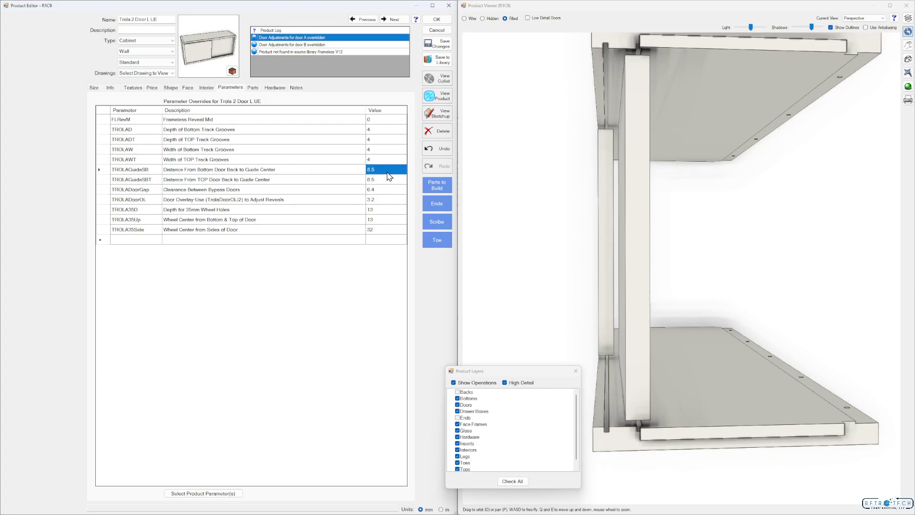
pyautogui.write('4')
pyautogui.click(382, 245)
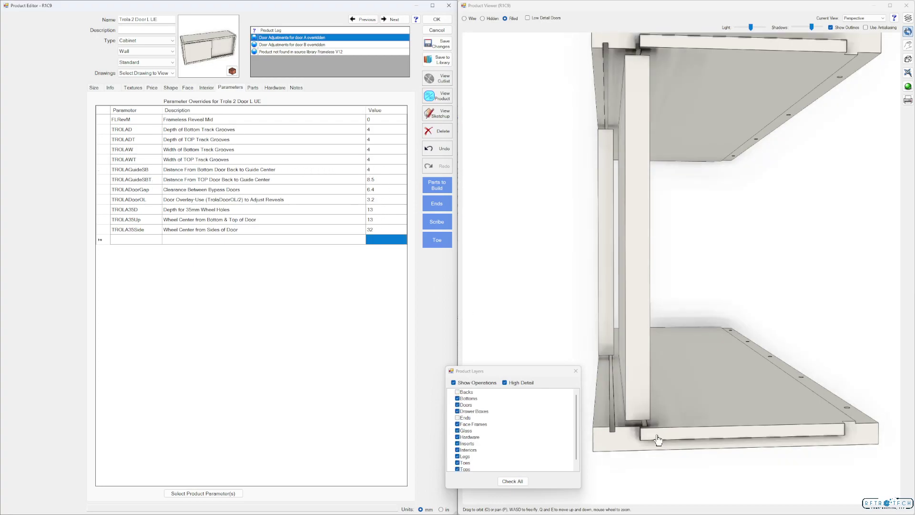
pyautogui.scroll(3, 648, 440)
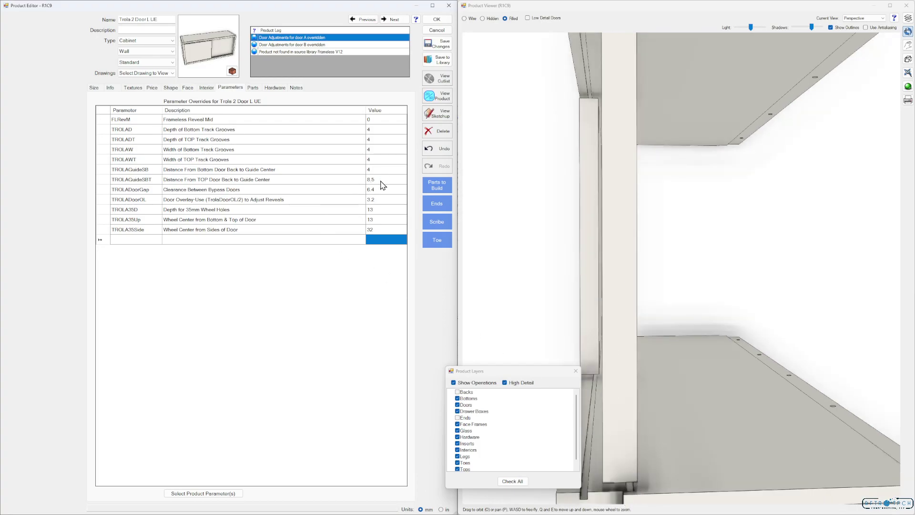
# Step: Set the distance from top door back to guide center (TROLAGuideSBT) to 4 mm
pyautogui.scroll(-3, 579, 193)
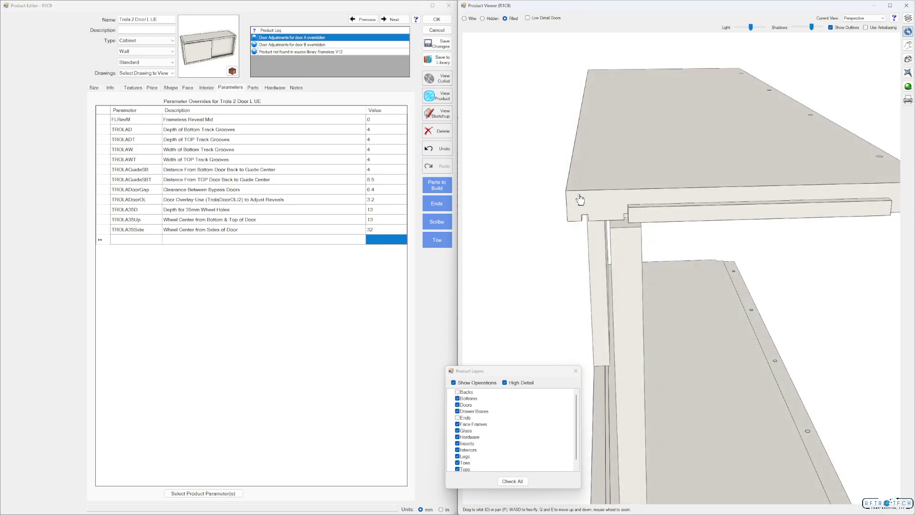
pyautogui.click(395, 179)
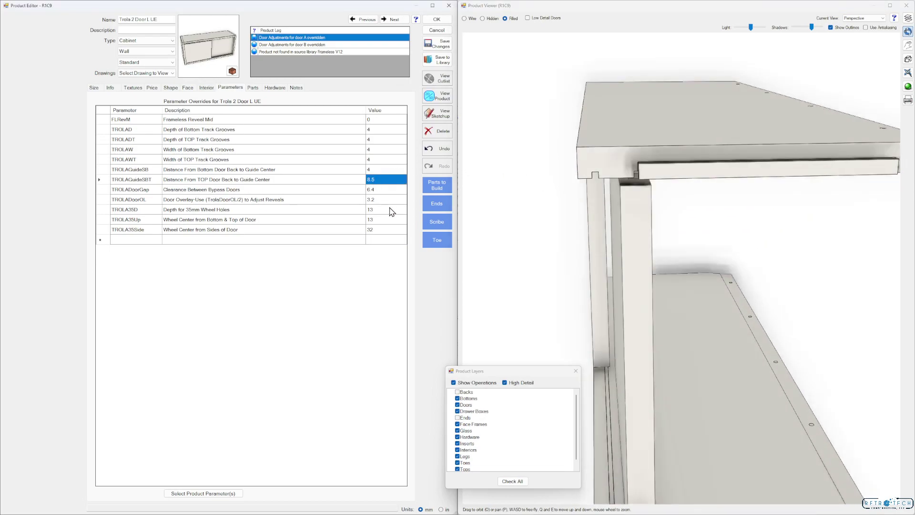
pyautogui.write('4')
pyautogui.click(398, 241)
# Step: Set the clearance between the bypass doors (TROLADoorGap) to 22 mm and inspect the gap in the model
pyautogui.click(377, 191)
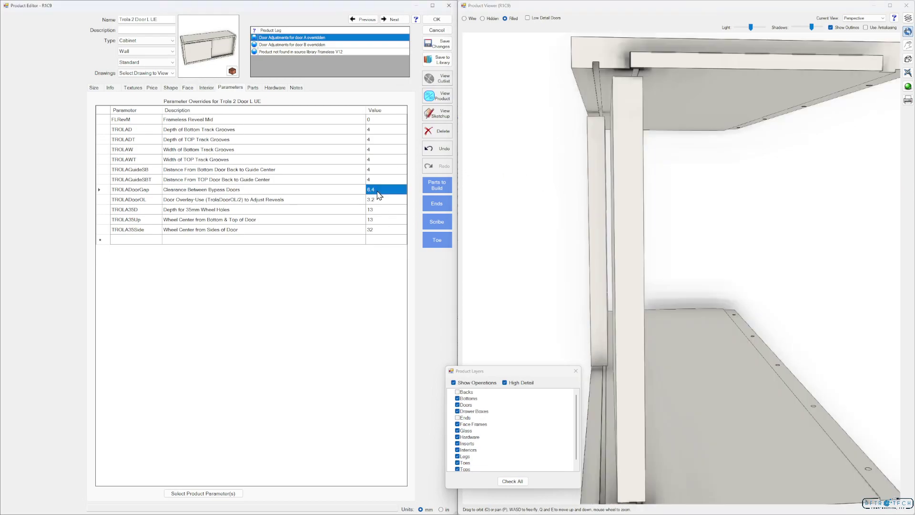
pyautogui.scroll(-3, 570, 258)
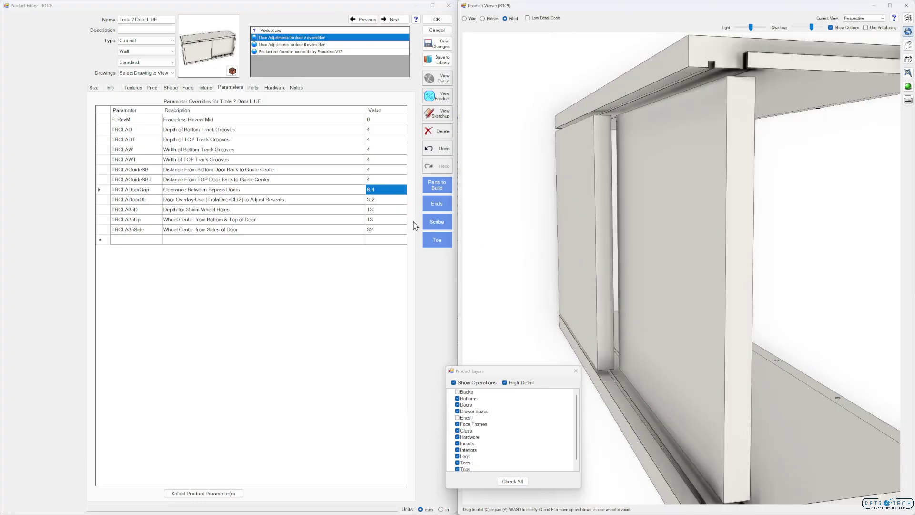
pyautogui.write('2')
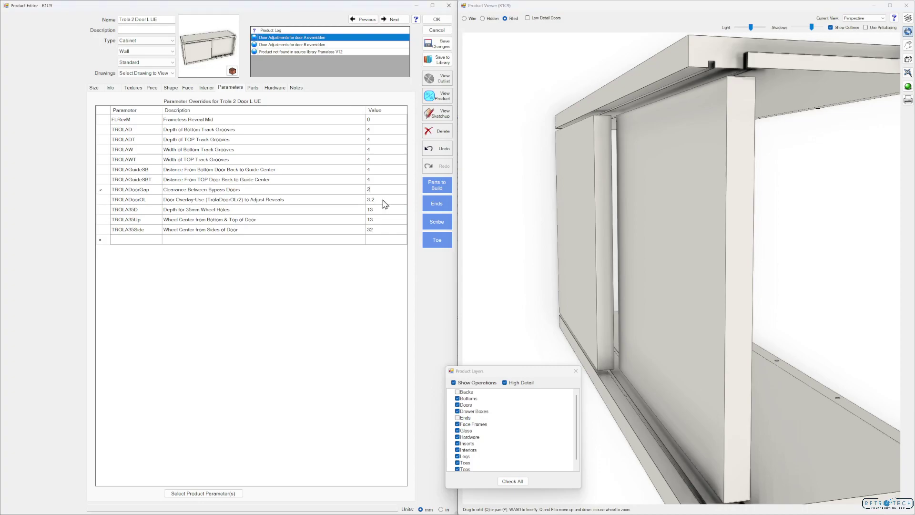
pyautogui.click(387, 242)
pyautogui.scroll(5, 707, 259)
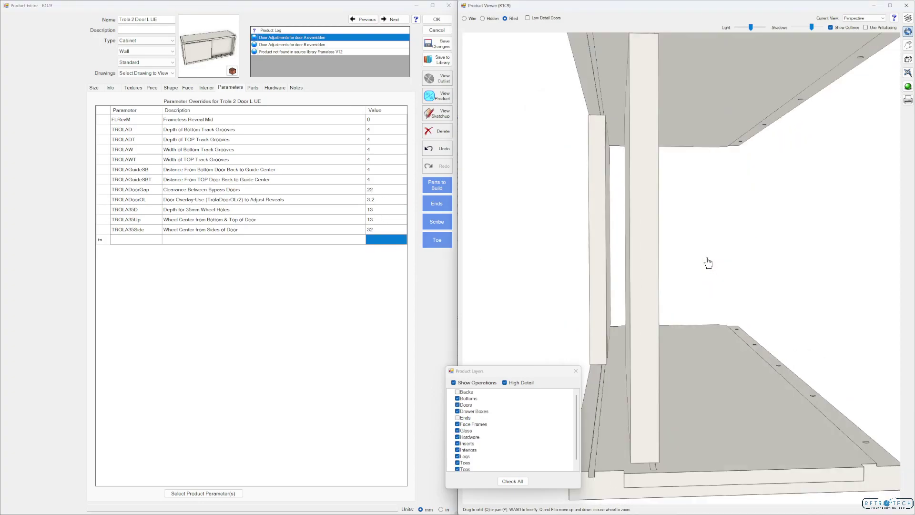
pyautogui.scroll(-5, 709, 260)
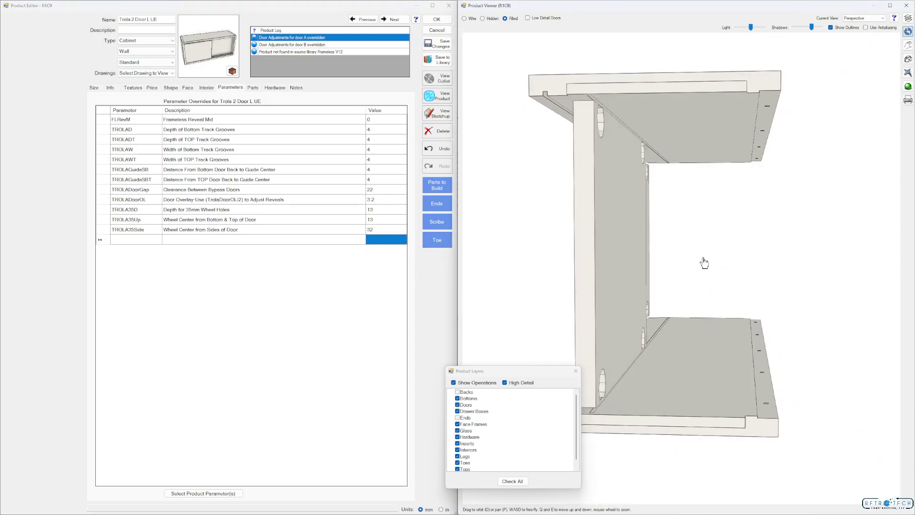
pyautogui.moveTo(705, 261); pyautogui.dragTo(379, 206)
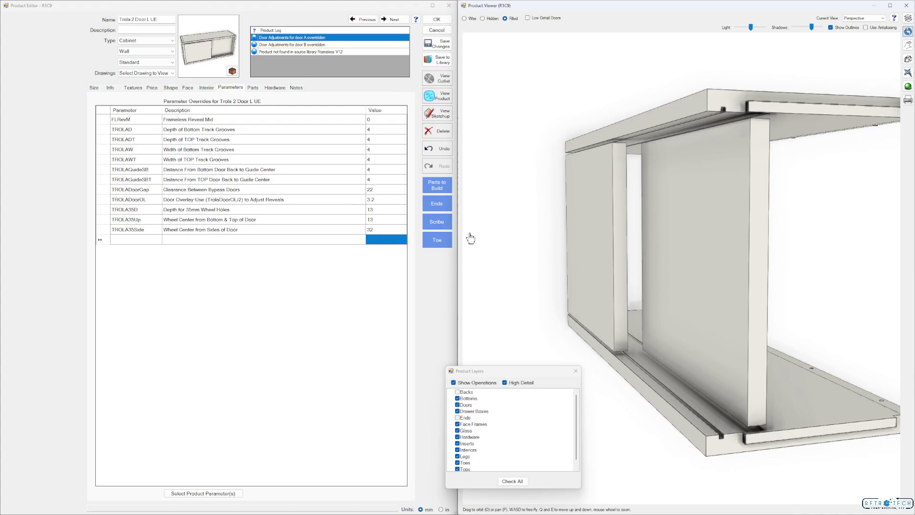
pyautogui.moveTo(459, 235); pyautogui.dragTo(533, 241)
pyautogui.scroll(3, 539, 241)
# Step: Set the door overlay (TROLADoorOL) to 22 mm and check the overlap from behind the doors
pyautogui.click(376, 200)
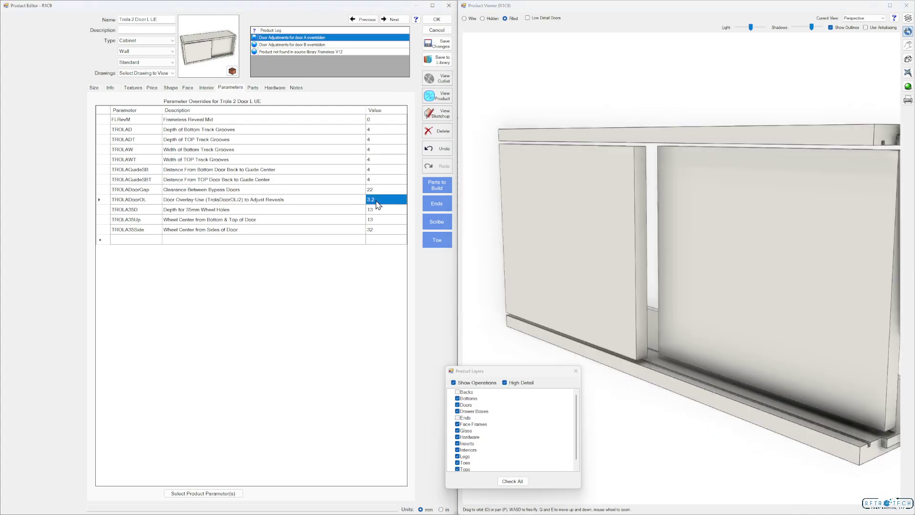
pyautogui.write('22')
pyautogui.click(386, 239)
pyautogui.moveTo(500, 249); pyautogui.dragTo(671, 309)
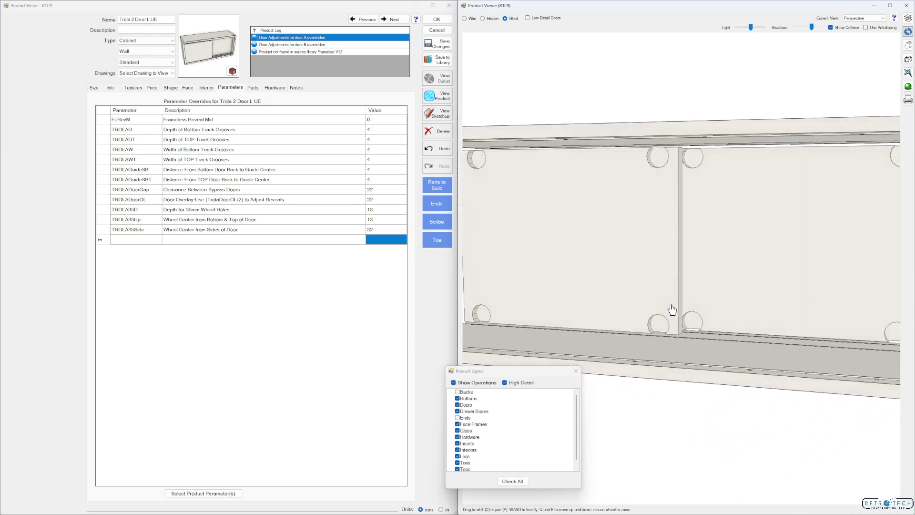
# Step: Set the depth of the 35 mm wheel holes (TROLA35D) to 4 mm
pyautogui.click(378, 211)
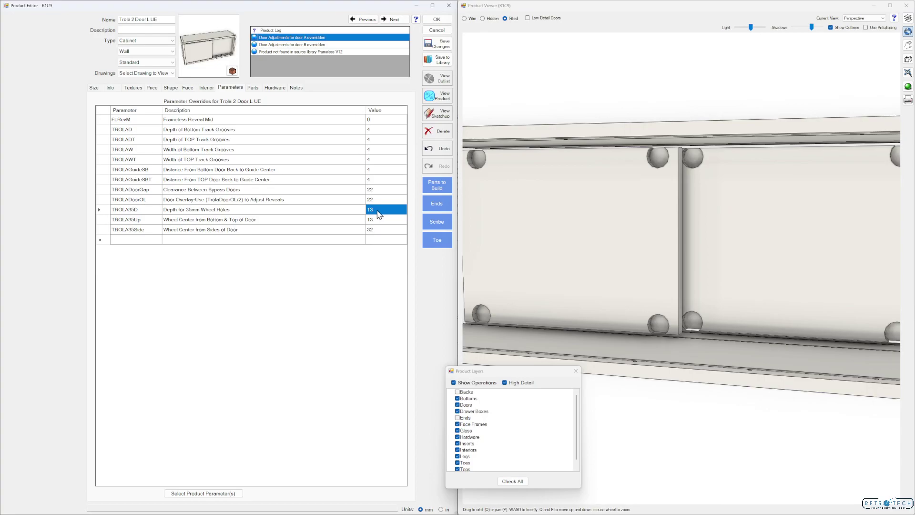
pyautogui.write('4')
pyautogui.click(389, 239)
pyautogui.moveTo(507, 229); pyautogui.dragTo(700, 217)
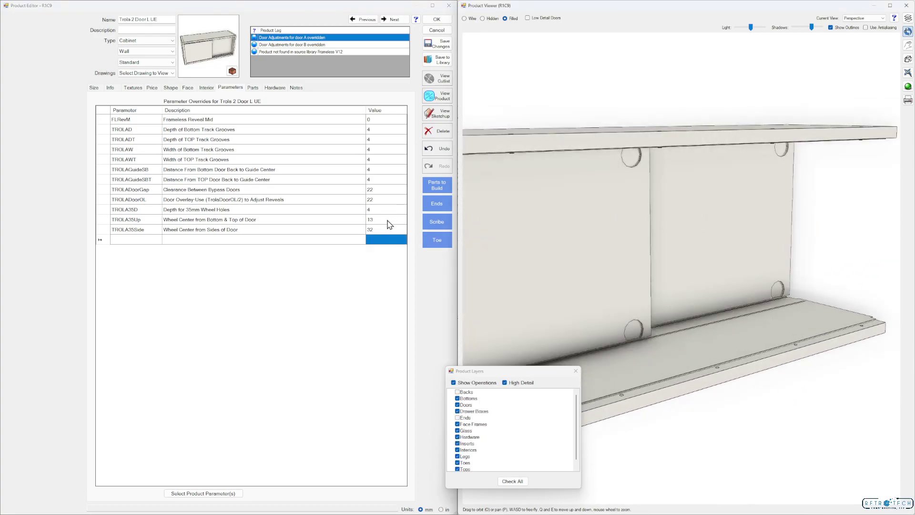
# Step: Set the wheel center distance from the bottom and top of the door (TROLA35Up) to 4 mm
pyautogui.click(379, 221)
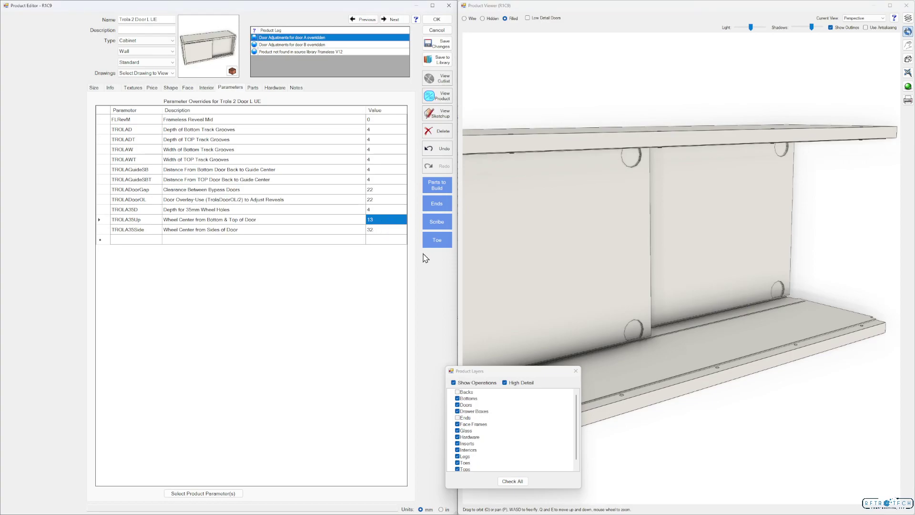
pyautogui.write('4')
pyautogui.click(395, 241)
pyautogui.moveTo(545, 239); pyautogui.dragTo(572, 230)
pyautogui.scroll(-3, 571, 231)
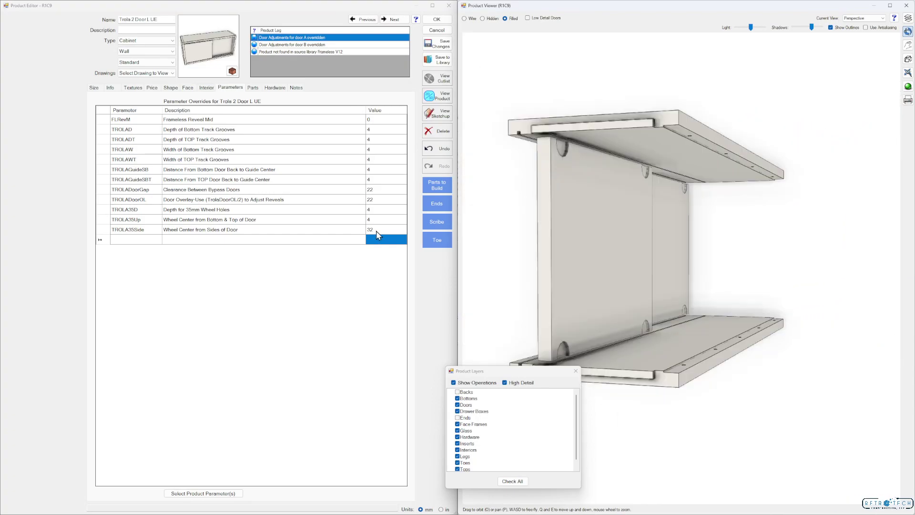
# Step: Set the wheel center distance from the sides of the door (TROLA35Side) to 45 mm
pyautogui.click(377, 231)
pyautogui.moveTo(571, 236); pyautogui.dragTo(544, 239)
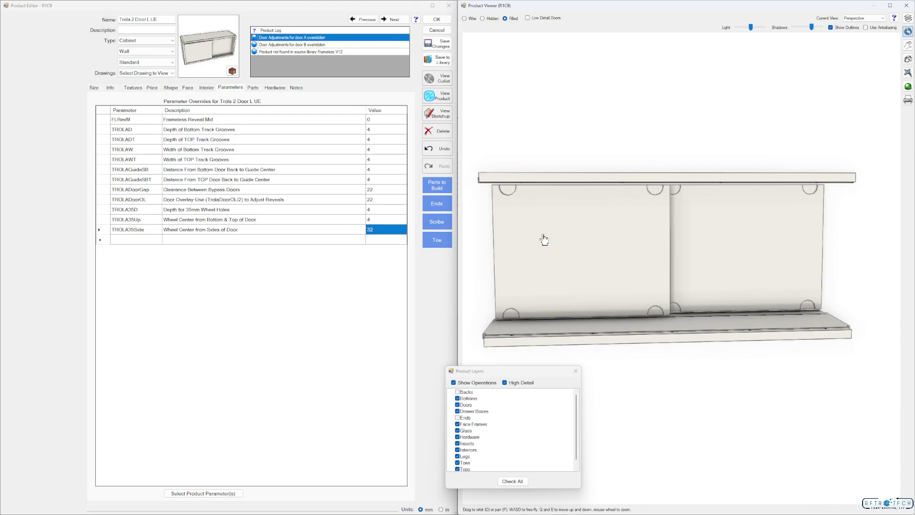
pyautogui.click(385, 229)
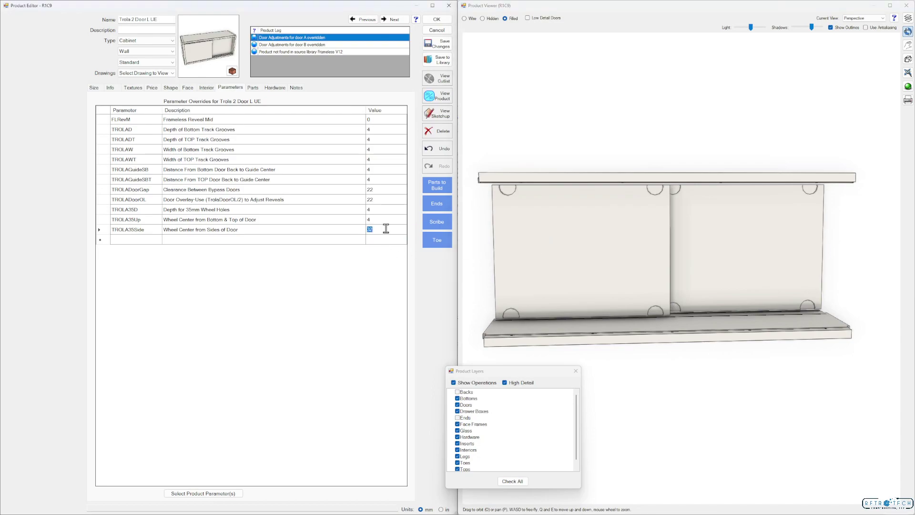
pyautogui.press('Return')
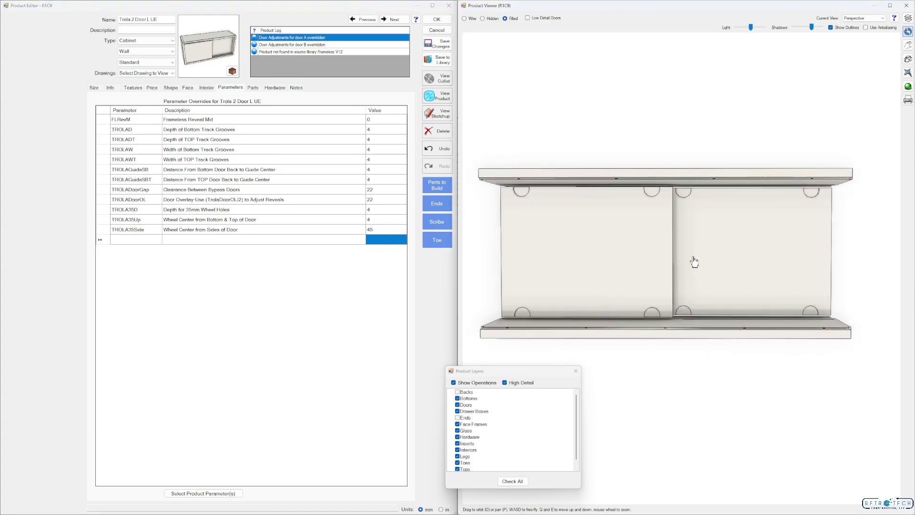
# Step: Undo the value changes made to the TROLA parameters
pyautogui.hotkey('ctrl', 'z')
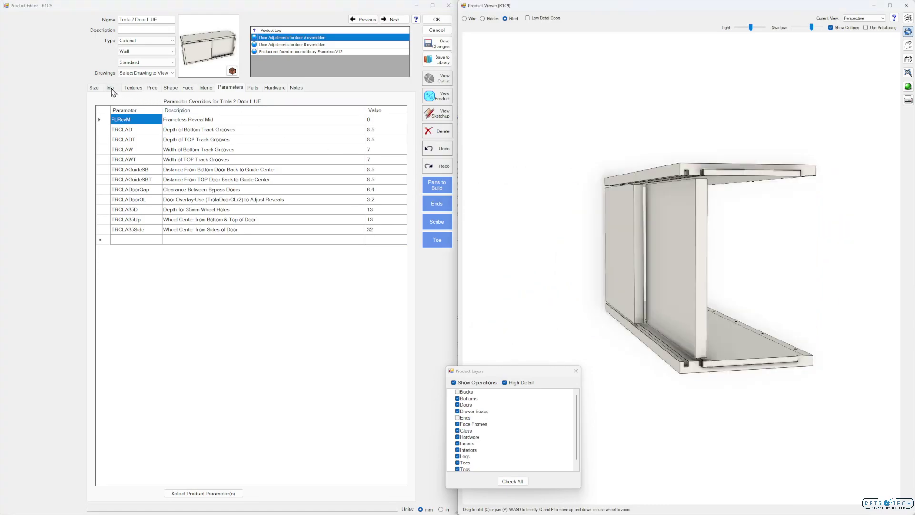
# Step: Override the product's door material with a SLAB Thick MDF template of another thickness and inspect the doors
pyautogui.click(110, 87)
pyautogui.click(148, 173)
pyautogui.click(169, 184)
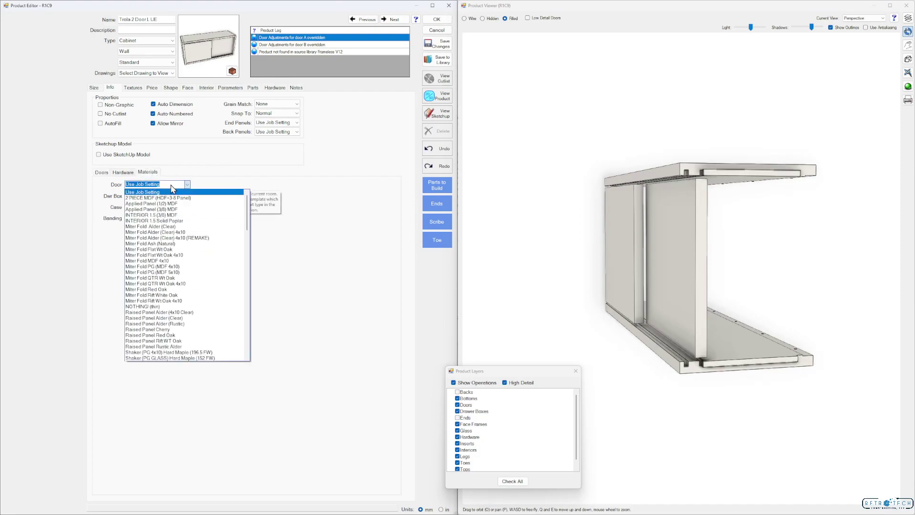
pyautogui.scroll(-5, 169, 262)
pyautogui.scroll(-12, 172, 276)
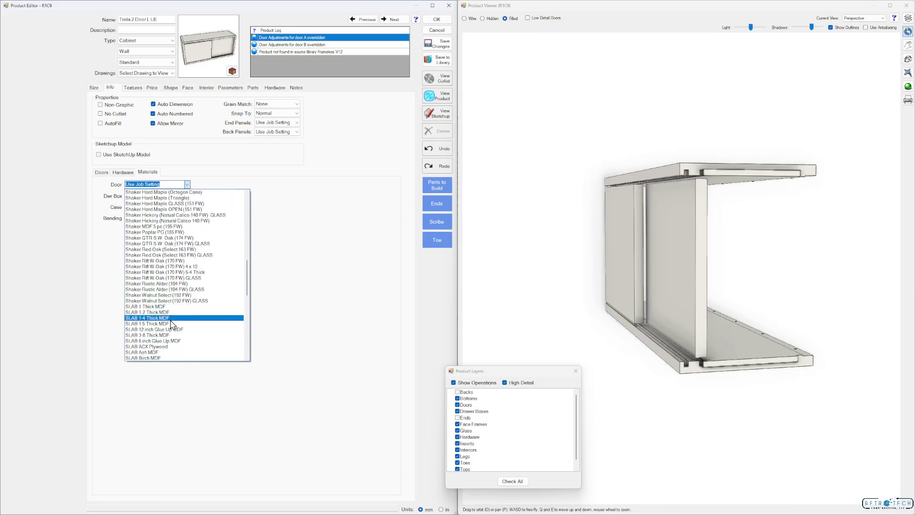
pyautogui.click(172, 323)
pyautogui.moveTo(542, 287); pyautogui.dragTo(658, 292)
pyautogui.scroll(3, 638, 288)
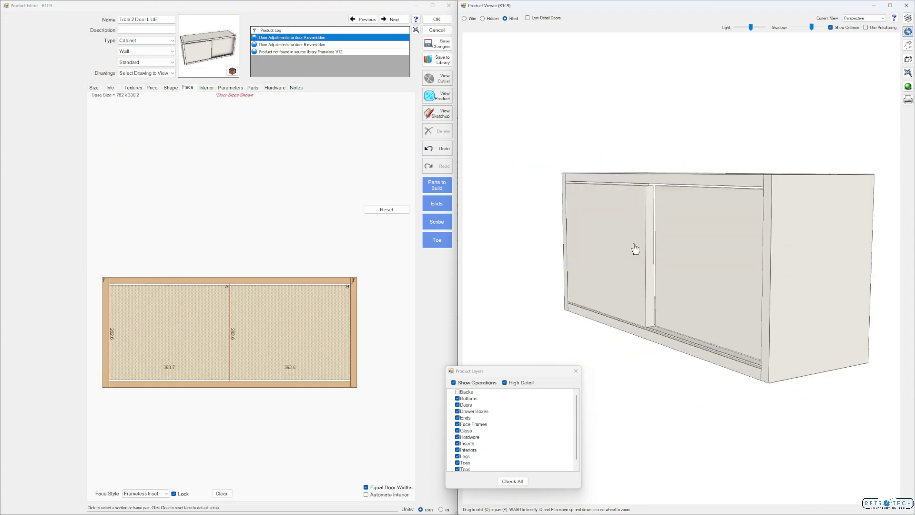
# Step: Add the LongBotW and LongTopW parameters from the Ends category to the product overrides and set both to Yes
pyautogui.moveTo(634, 249); pyautogui.dragTo(663, 245)
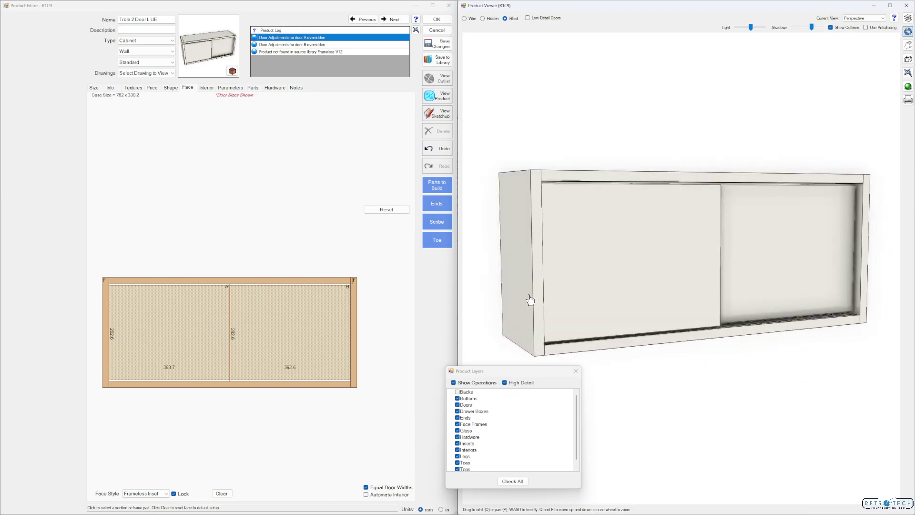
pyautogui.moveTo(590, 261); pyautogui.dragTo(531, 255)
pyautogui.click(237, 88)
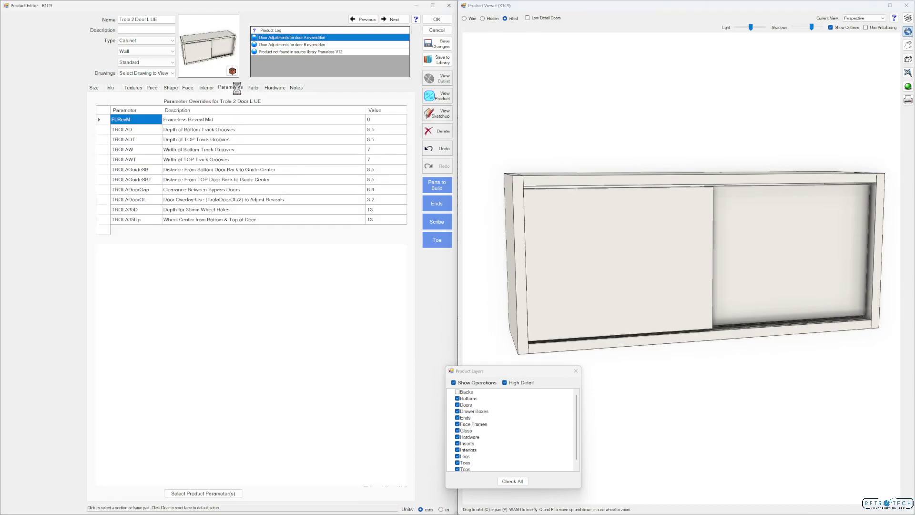
pyautogui.click(107, 242)
pyautogui.click(213, 493)
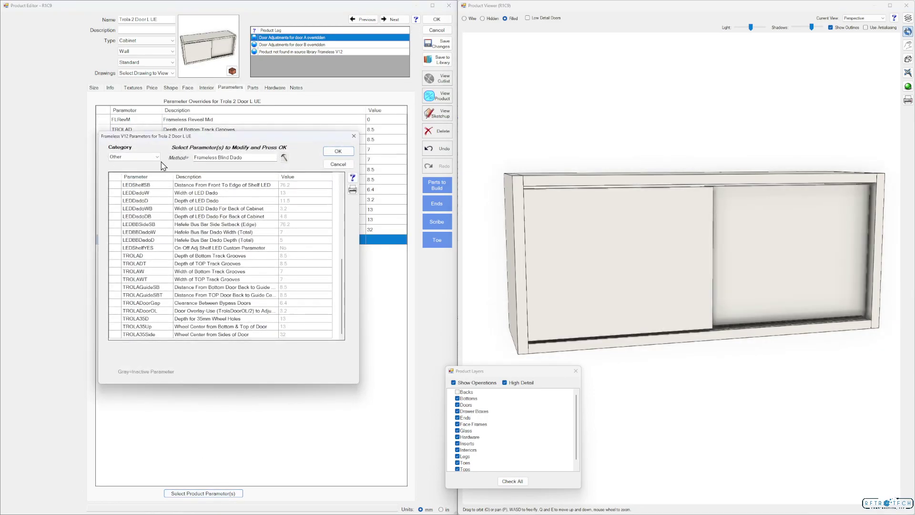
pyautogui.click(157, 158)
pyautogui.click(139, 176)
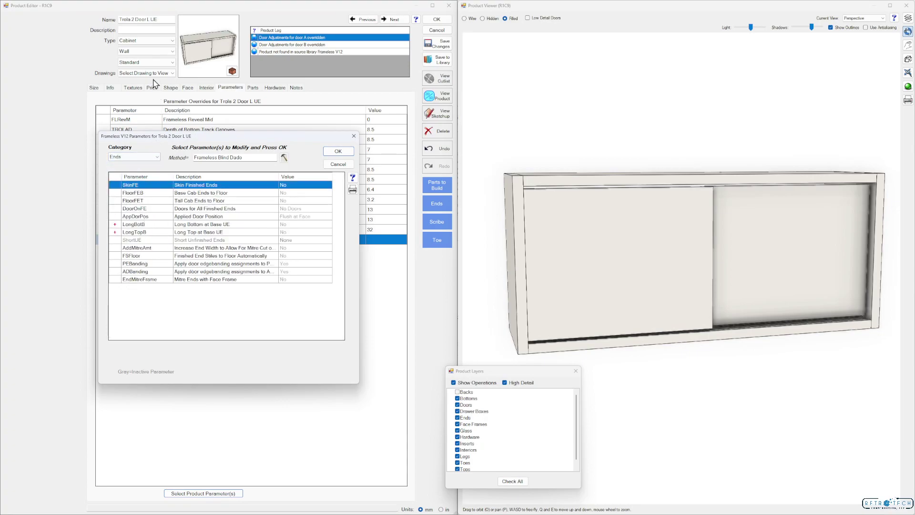
pyautogui.click(115, 224)
pyautogui.click(115, 240)
pyautogui.click(152, 232)
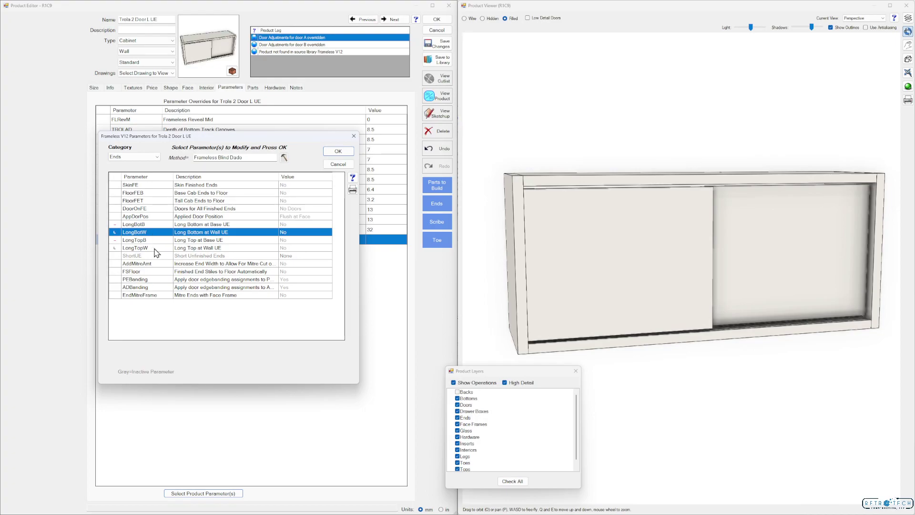
pyautogui.keyDown('ctrl'); pyautogui.click(155, 248); pyautogui.keyUp('ctrl')
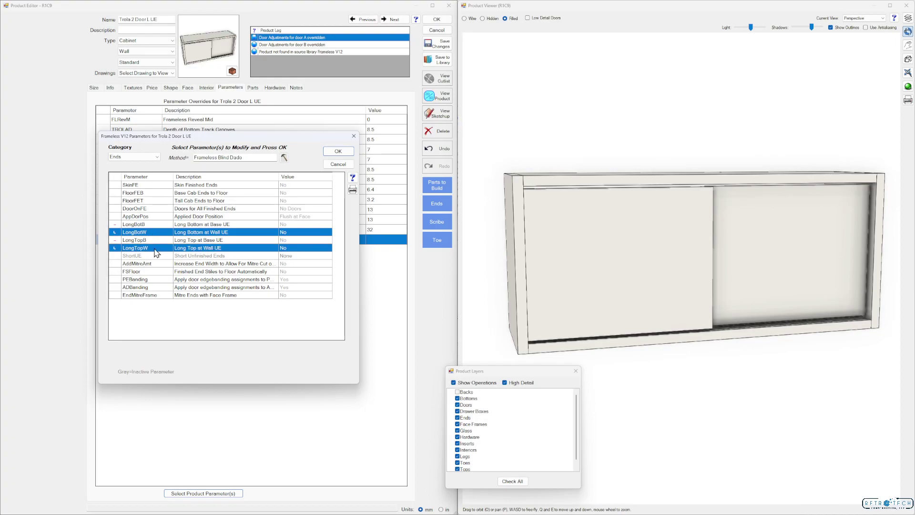
pyautogui.click(338, 151)
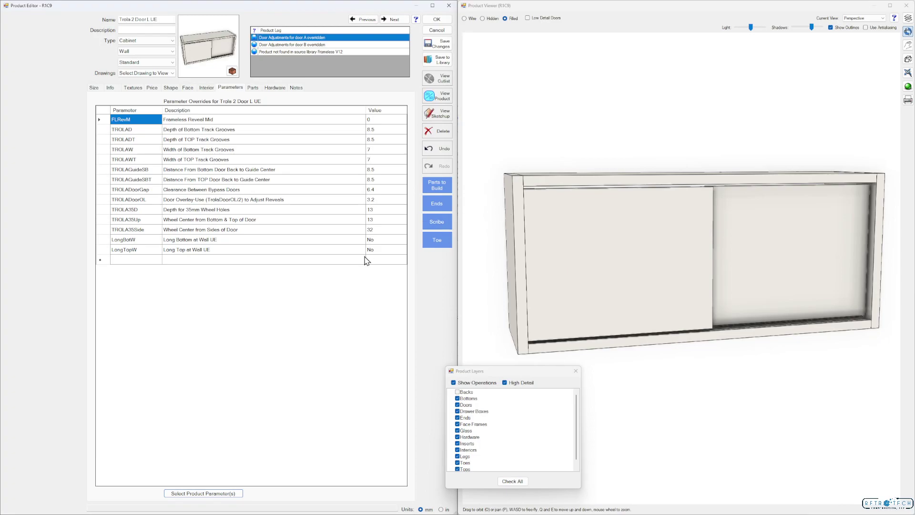
pyautogui.click(376, 240)
pyautogui.click(376, 249)
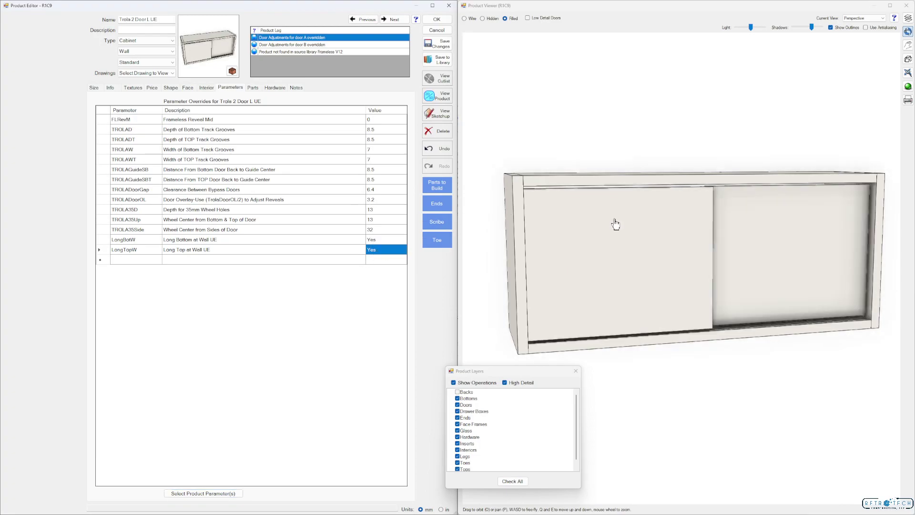
# Step: Set both the left and right cabinet end types to UnFinished End
pyautogui.click(436, 205)
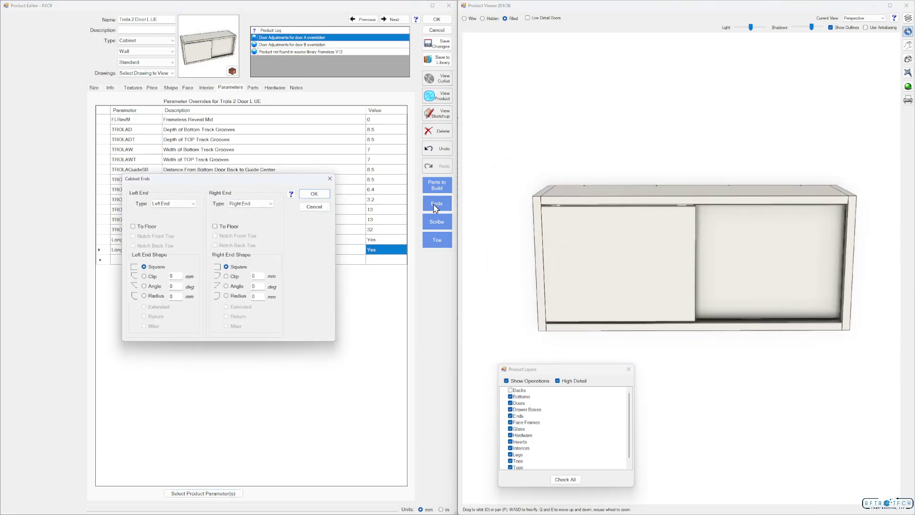
pyautogui.click(193, 204)
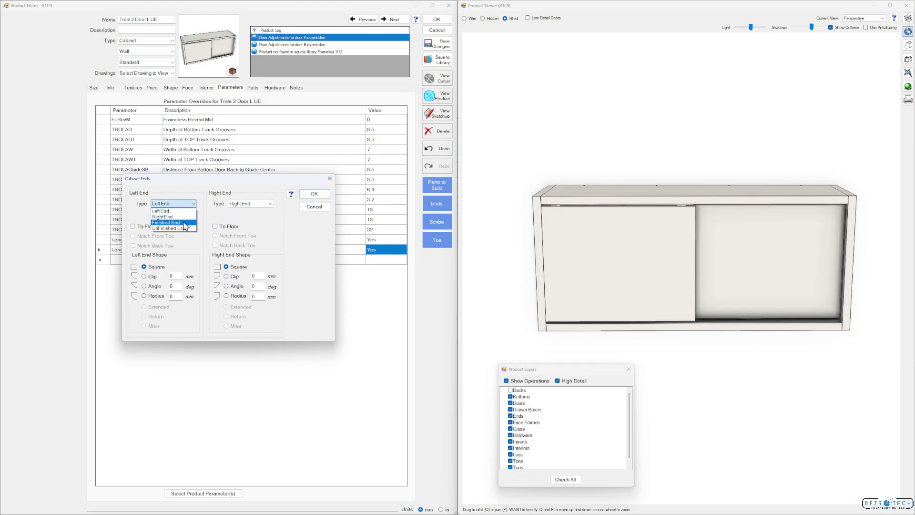
pyautogui.click(184, 229)
pyautogui.click(270, 203)
pyautogui.click(259, 229)
pyautogui.click(314, 196)
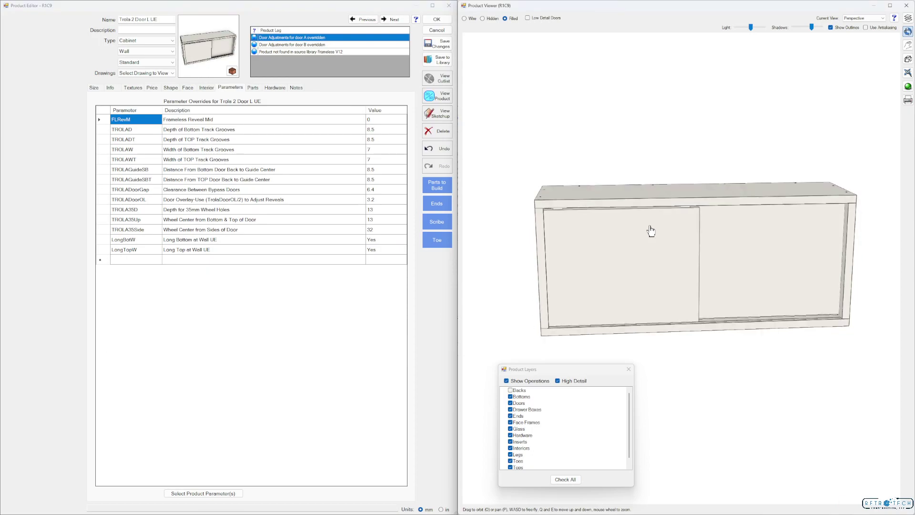
# Step: Hide the cabinet ends temporarily to examine how the doors fit between the long top and bottom
pyautogui.moveTo(653, 230)
pyautogui.mouseDown()
pyautogui.moveTo(668, 215)
pyautogui.moveTo(724, 227)
pyautogui.moveTo(667, 233)
pyautogui.mouseUp()
pyautogui.click(509, 415)
pyautogui.moveTo(586, 357); pyautogui.dragTo(614, 265)
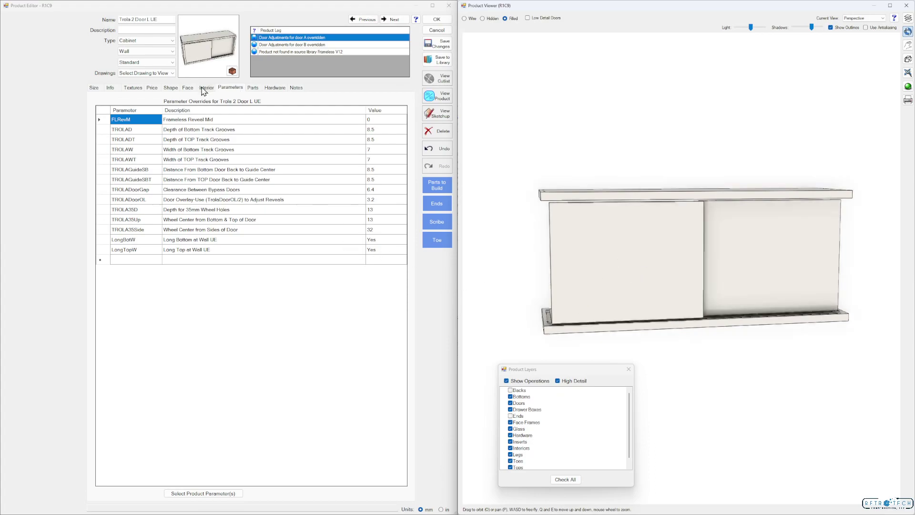
pyautogui.click(511, 416)
pyautogui.moveTo(659, 318); pyautogui.dragTo(653, 310)
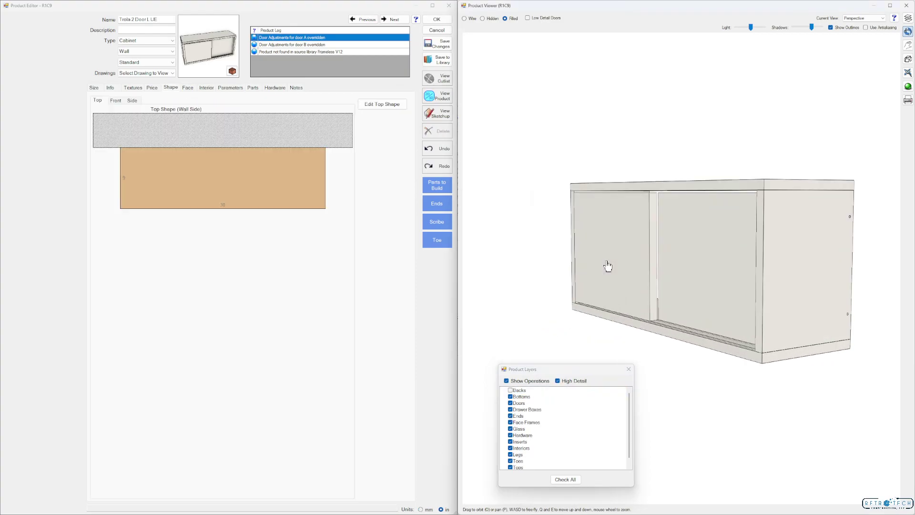
pyautogui.moveTo(738, 337); pyautogui.dragTo(686, 289)
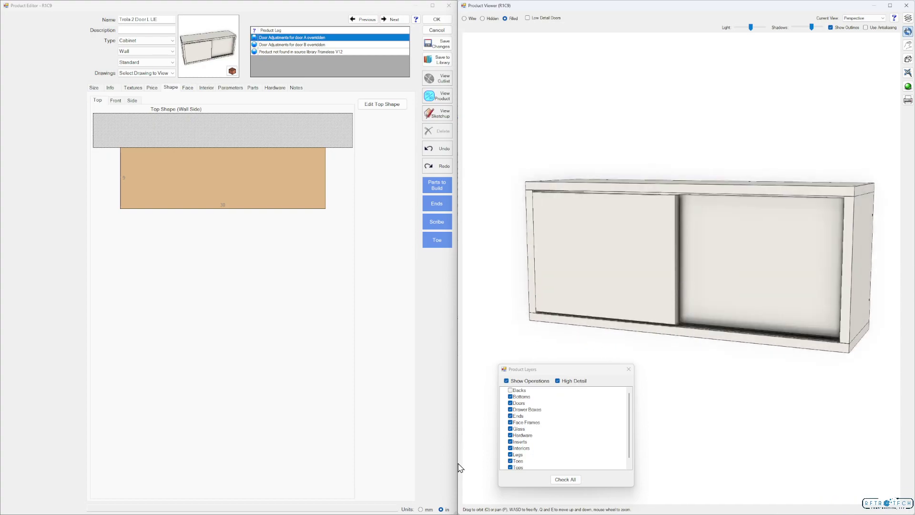
# Step: Set back the front of the left unfinished end with a Right Edge Adjustment on the top shape
pyautogui.click(122, 178)
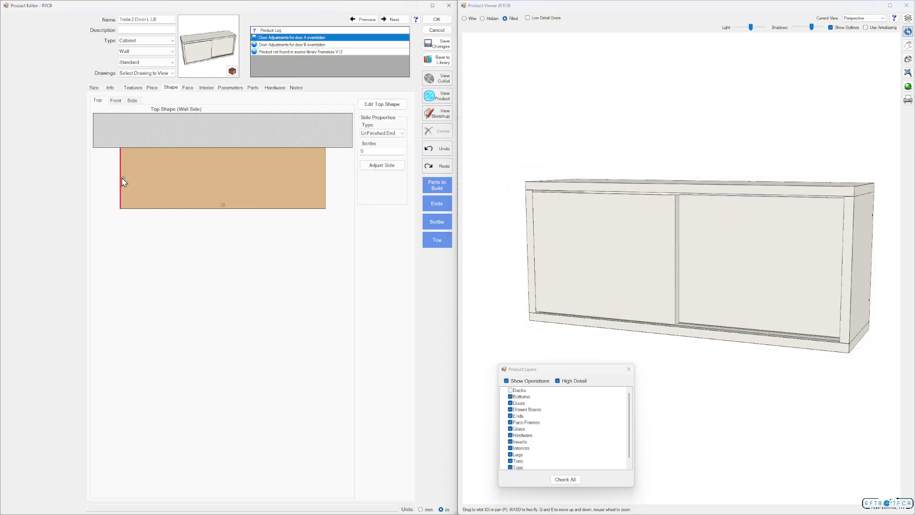
pyautogui.click(384, 166)
pyautogui.doubleClick(220, 224)
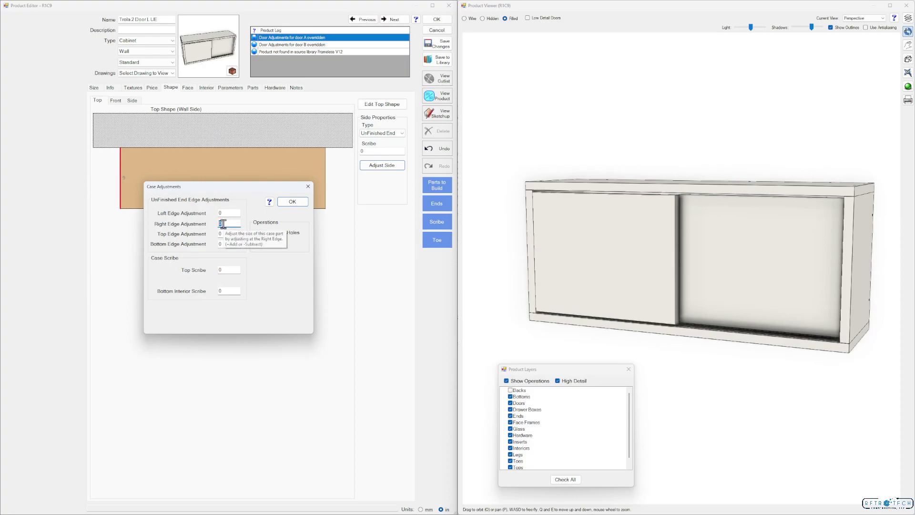
pyautogui.press('Return')
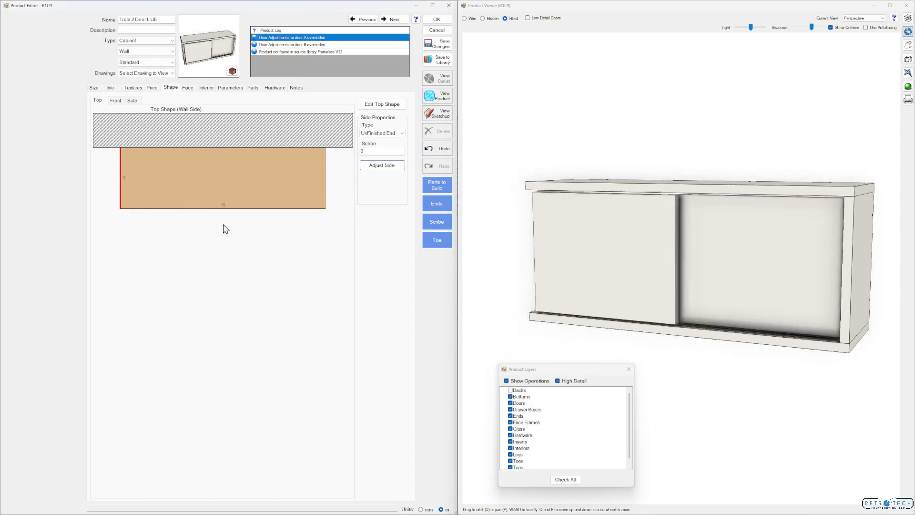
pyautogui.moveTo(486, 253); pyautogui.dragTo(645, 292)
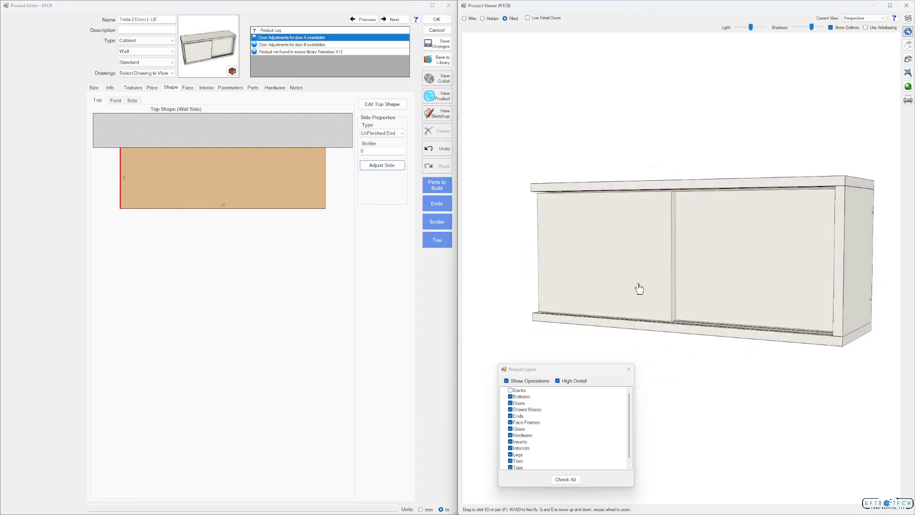
# Step: Set back the front of the right unfinished end with a Left Edge Adjustment
pyautogui.doubleClick(326, 183)
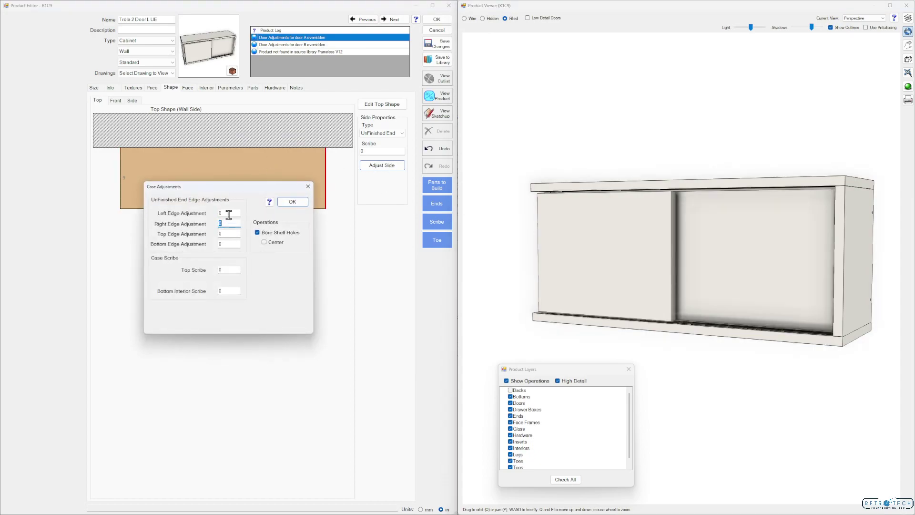
pyautogui.click(227, 212)
pyautogui.press('Return')
pyautogui.moveTo(691, 276); pyautogui.dragTo(713, 281)
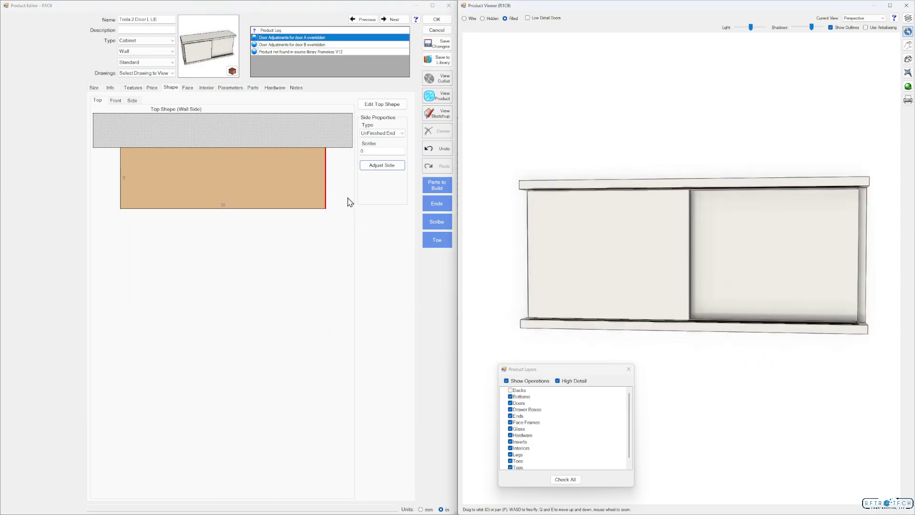
# Step: Change the side type of both cabinet ends to Applied Door and inspect the cabinet
pyautogui.click(395, 134)
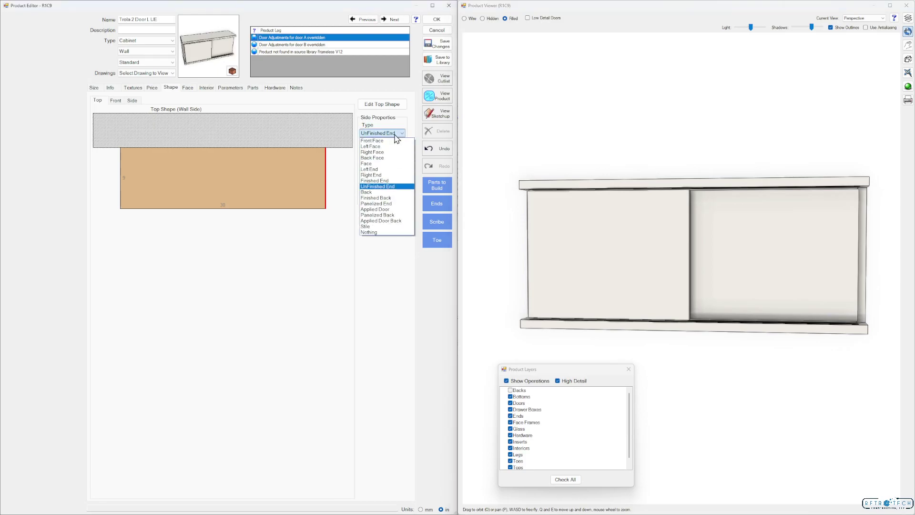
pyautogui.click(393, 210)
pyautogui.moveTo(792, 242); pyautogui.dragTo(772, 241)
pyautogui.click(403, 134)
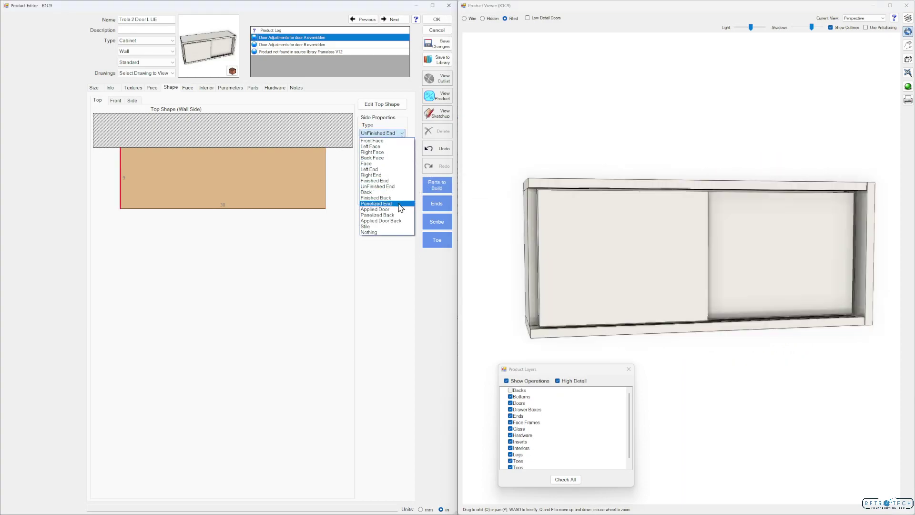
pyautogui.click(399, 209)
pyautogui.moveTo(663, 250); pyautogui.dragTo(686, 253)
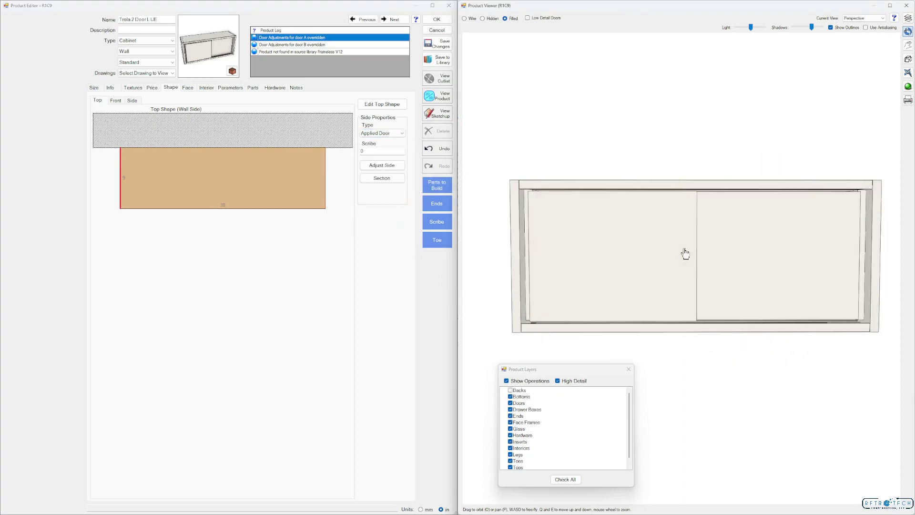
# Step: Place the Trola LONG (2 Door SET) insert from the RETRO TROLA Bypass Doors group into the cabinet interior
pyautogui.click(207, 87)
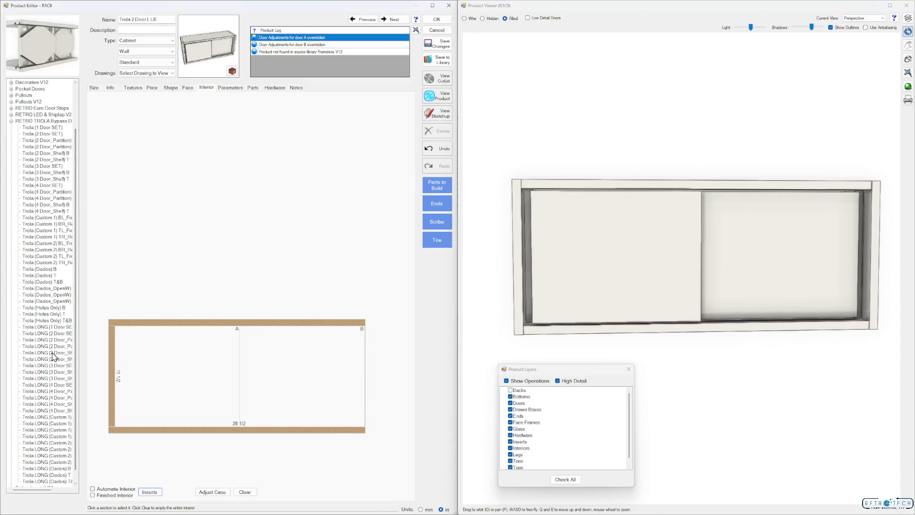
pyautogui.moveTo(46, 490); pyautogui.dragTo(61, 492)
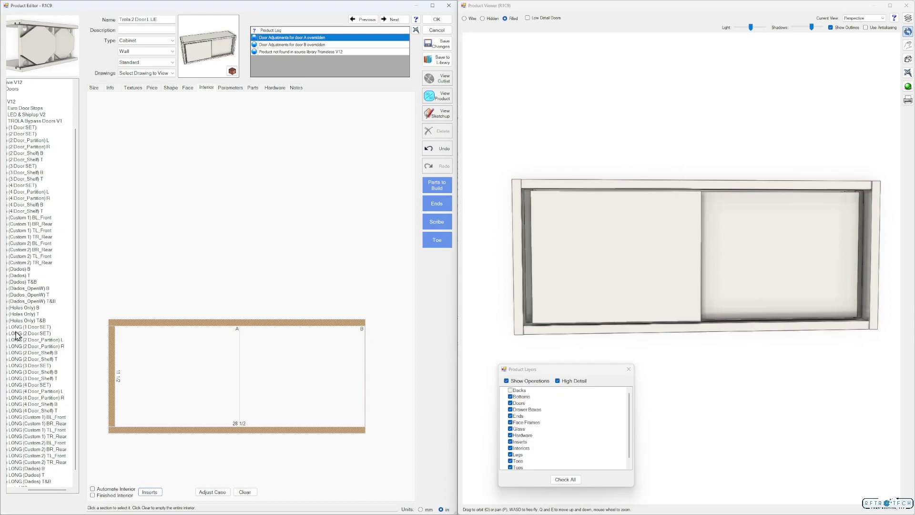
pyautogui.click(46, 334)
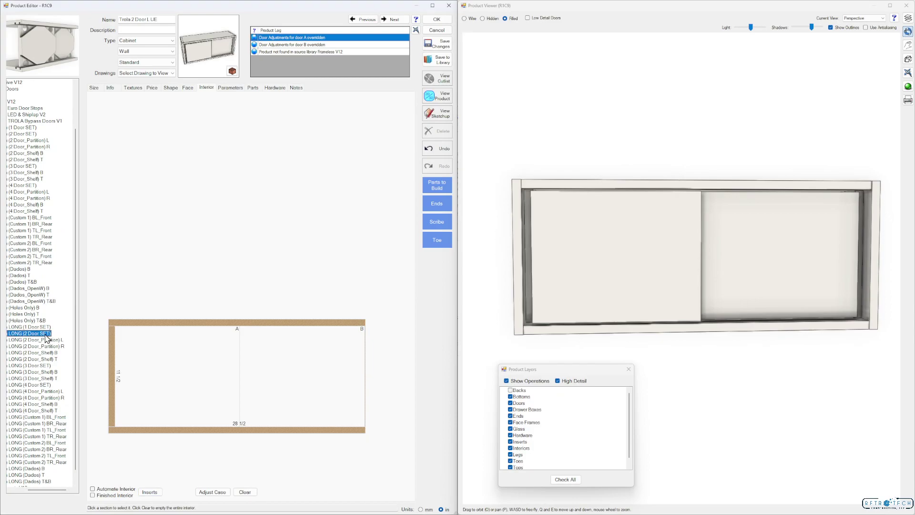
pyautogui.click(241, 368)
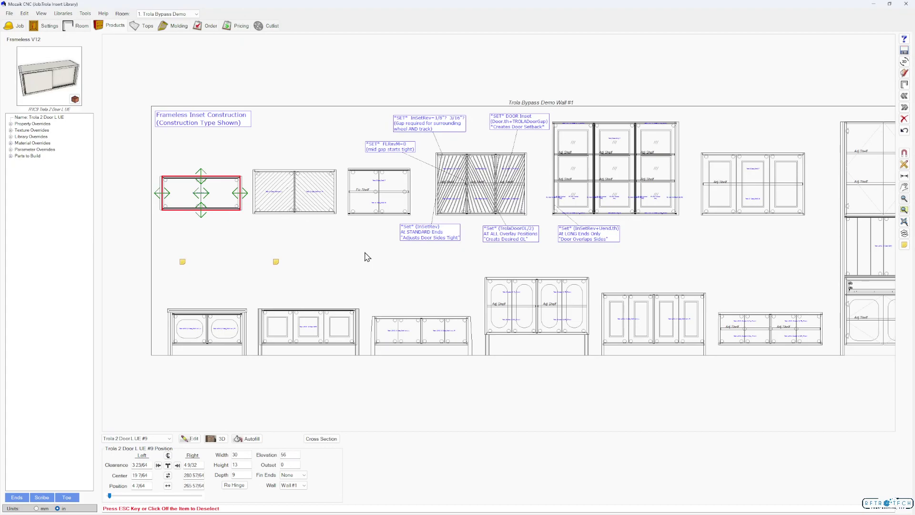
# Step: Reopen the Trola 2 Door L UE cabinet and set door A's left reveal formula to InSetRev+Uend.th
pyautogui.scroll(2, 437, 183)
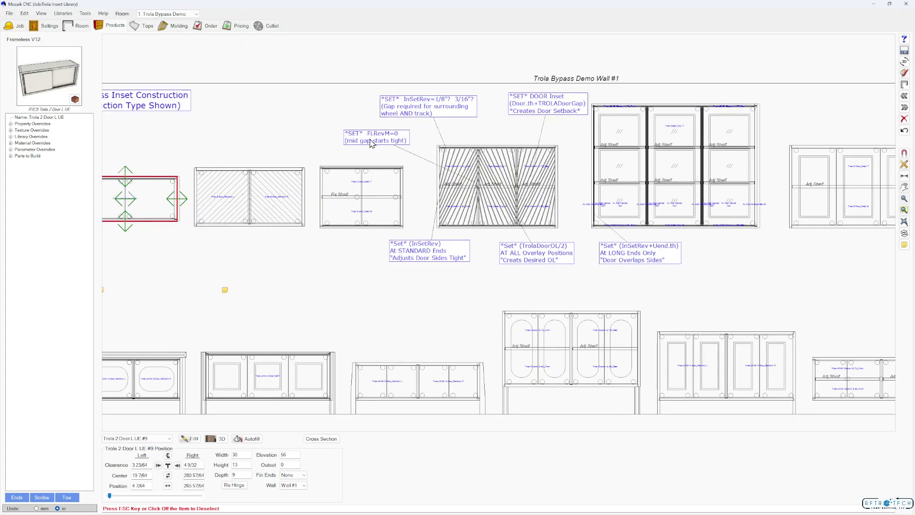
pyautogui.scroll(-1, 513, 228)
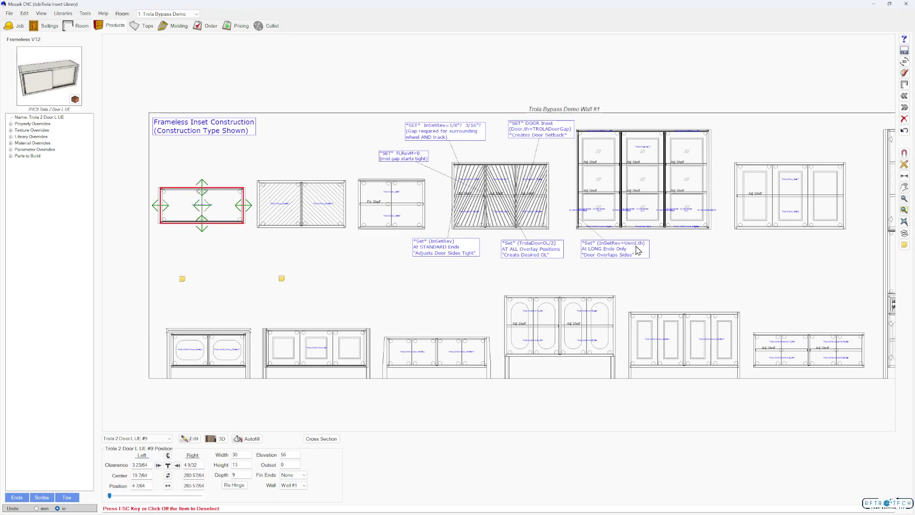
pyautogui.doubleClick(213, 206)
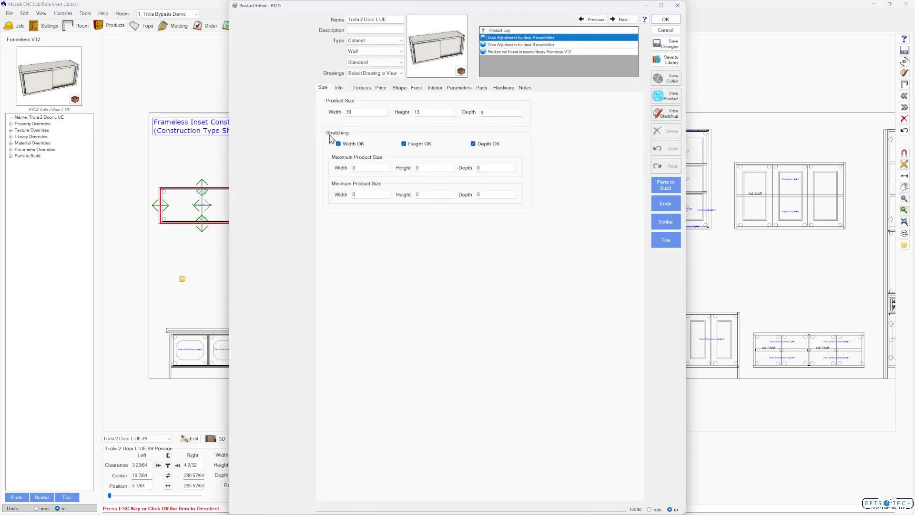
pyautogui.click(416, 88)
pyautogui.click(384, 417)
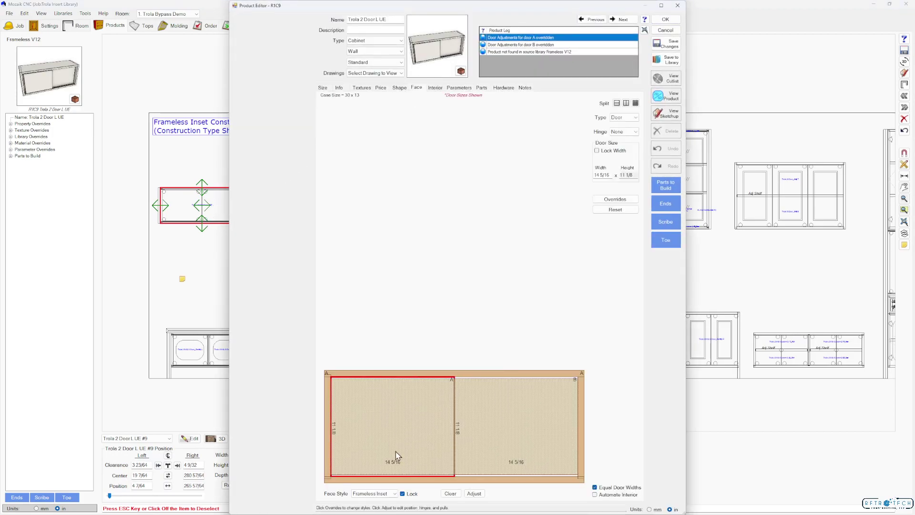
pyautogui.click(475, 495)
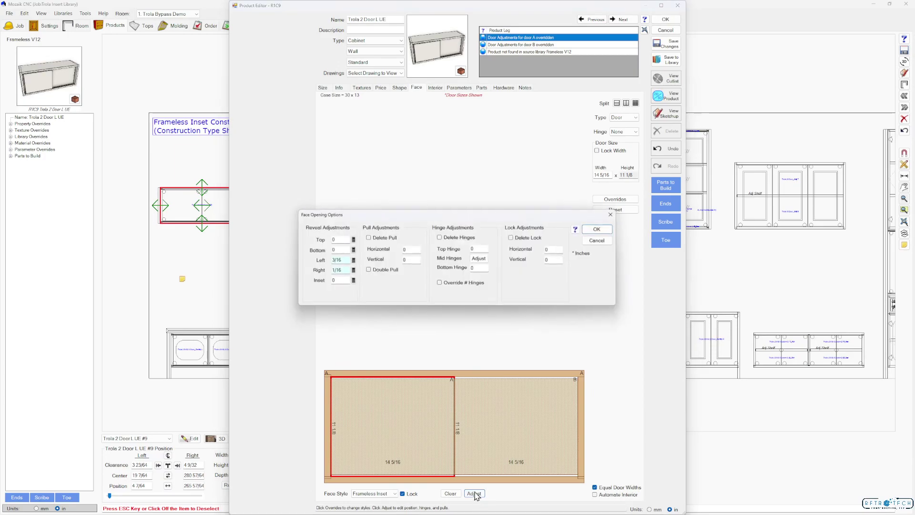
pyautogui.click(353, 260)
pyautogui.click(380, 183)
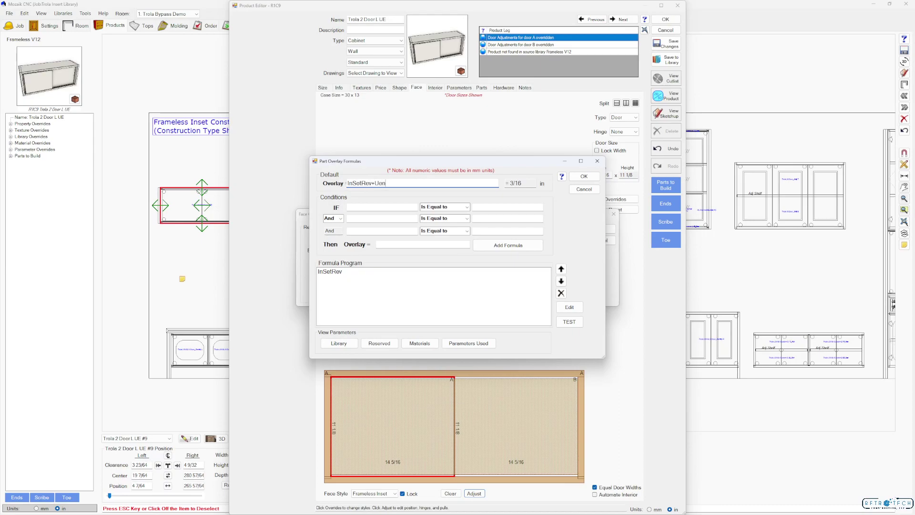
pyautogui.press('Return')
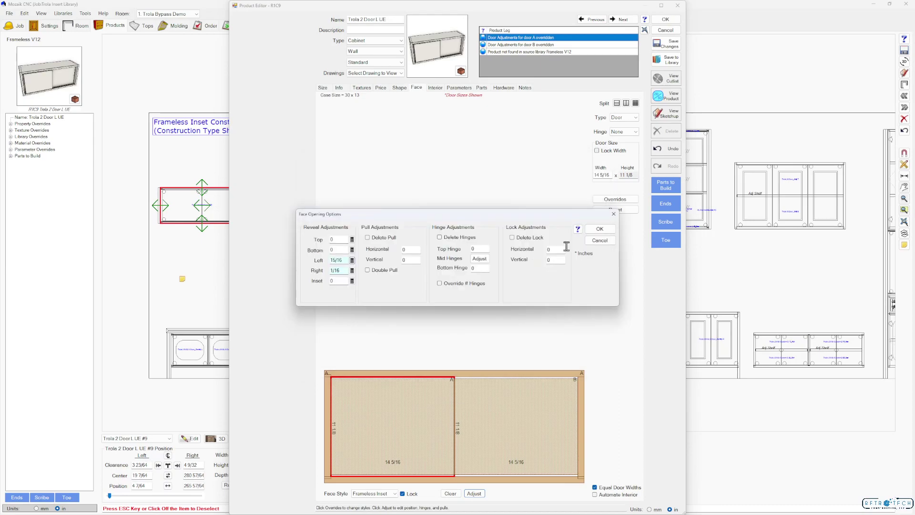
pyautogui.click(599, 229)
# Step: Set door B's right reveal formula to InSetRev+Uend.th
pyautogui.click(534, 430)
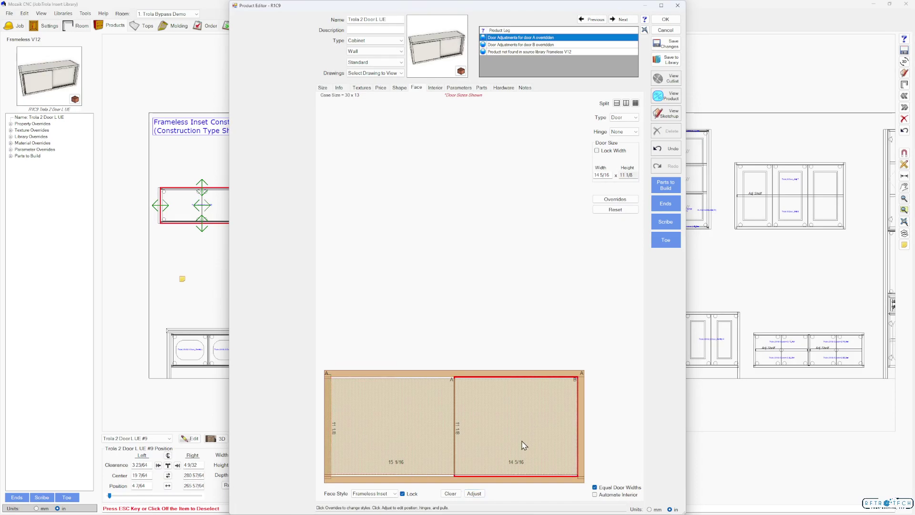
pyautogui.click(474, 493)
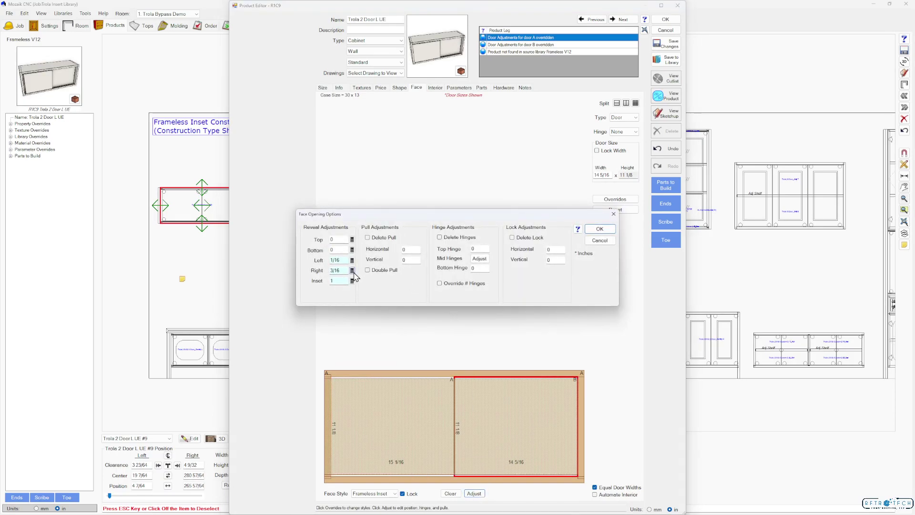
pyautogui.click(352, 270)
pyautogui.click(371, 184)
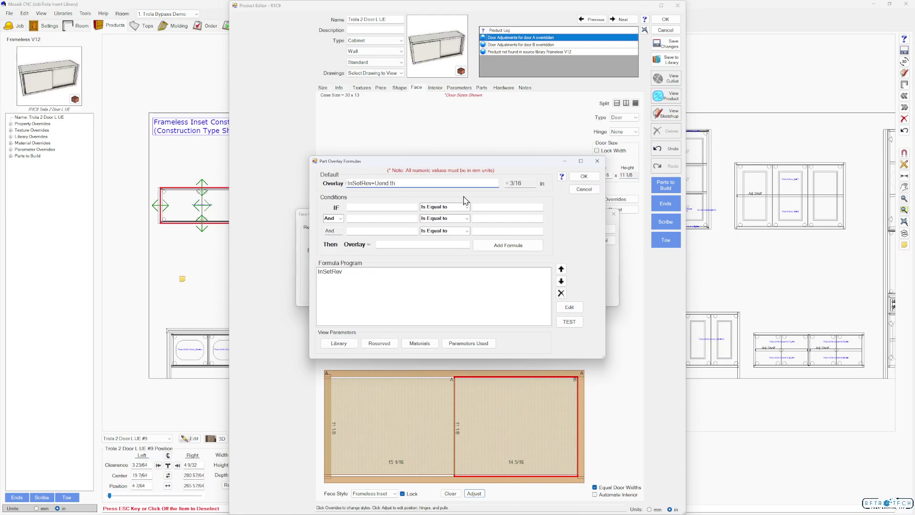
pyautogui.click(584, 176)
pyautogui.click(600, 230)
# Step: Inspect the adjusted doors from the front in the 3D view and accept the cabinet edits
pyautogui.moveTo(685, 323); pyautogui.dragTo(615, 321)
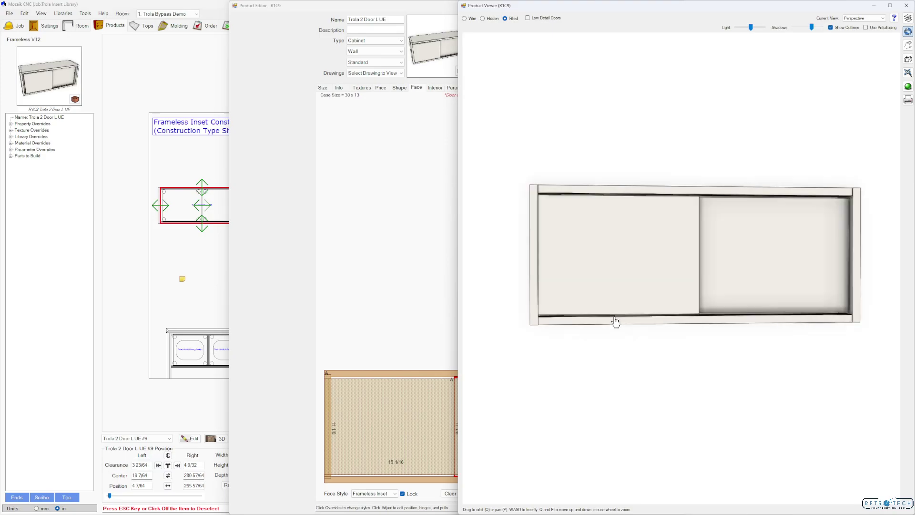
pyautogui.moveTo(436, 6); pyautogui.dragTo(210, 7)
pyautogui.click(449, 23)
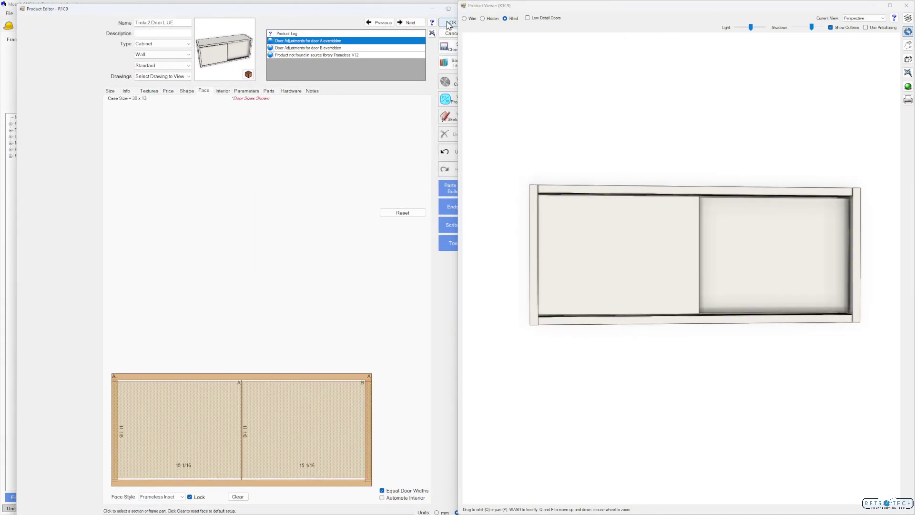
pyautogui.click(450, 23)
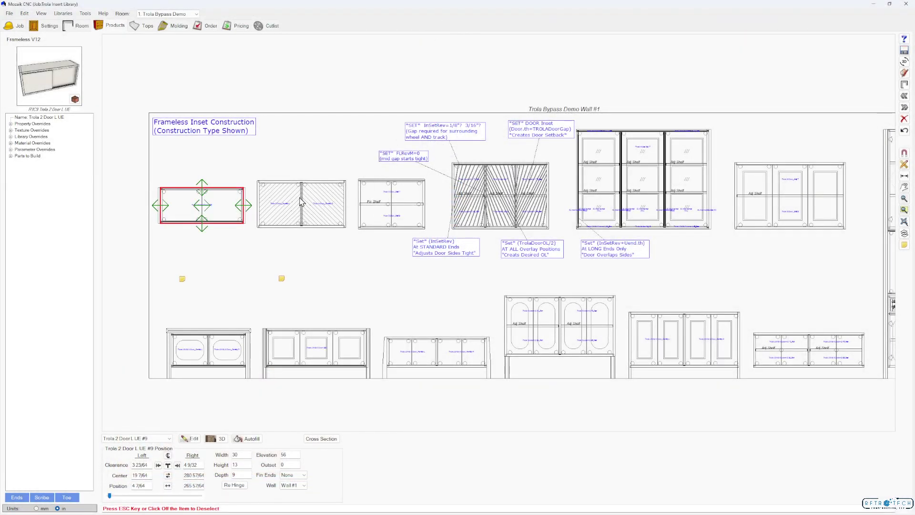
# Step: Resize the Trola 2 Door L UE cabinet on the wall to 28 in wide and 12 1/2 in high
pyautogui.click(202, 185)
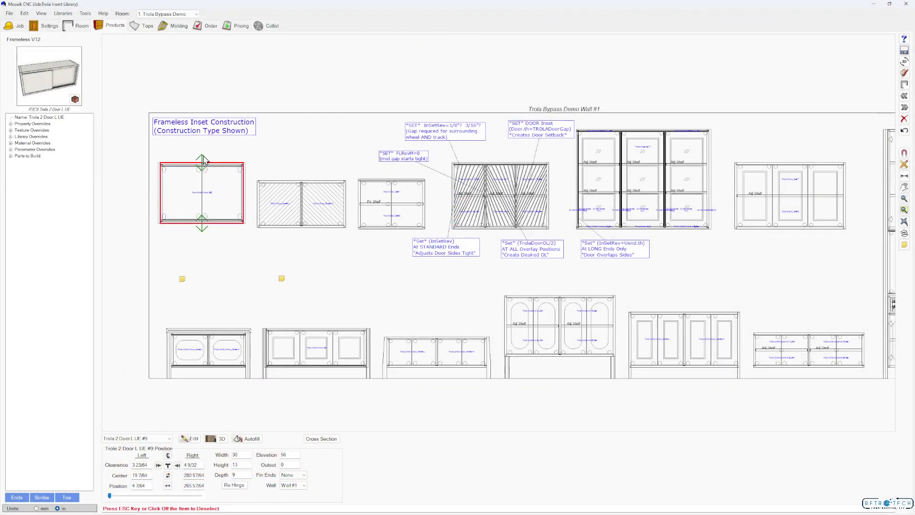
pyautogui.moveTo(204, 171); pyautogui.dragTo(240, 208)
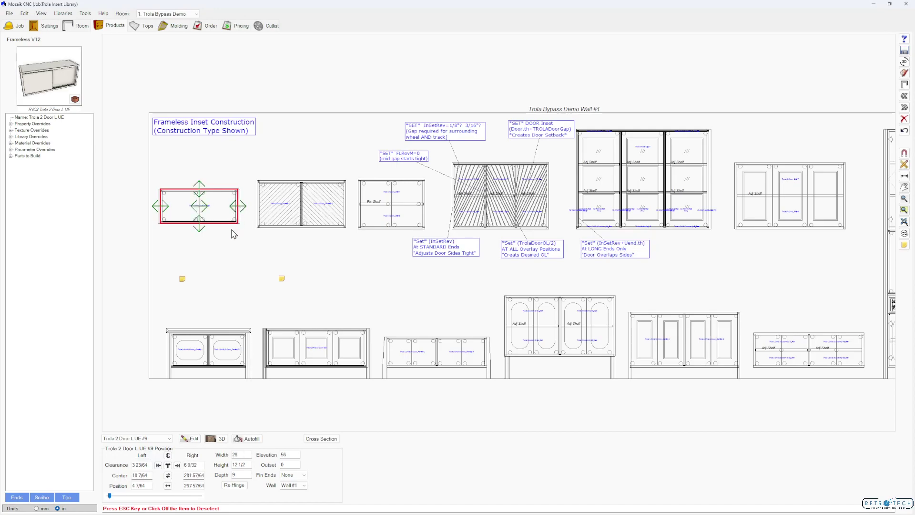
pyautogui.click(234, 245)
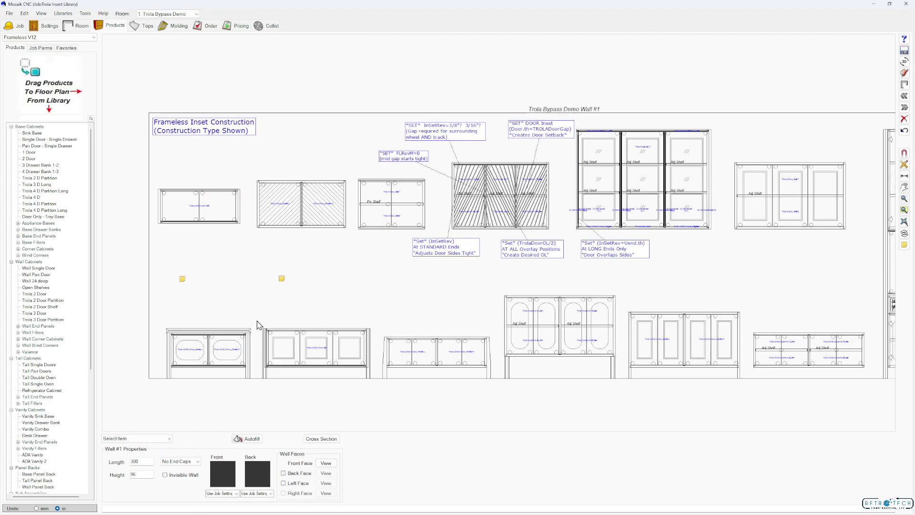
# Step: Bring up the Trola 2 Door Shelf cabinet with its 3D view and clear the inserts from both interior openings
pyautogui.doubleClick(311, 220)
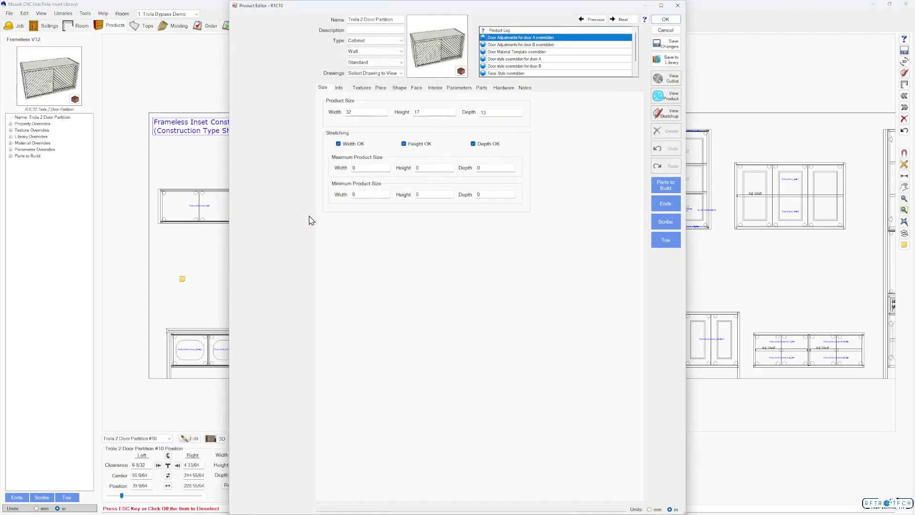
pyautogui.click(660, 98)
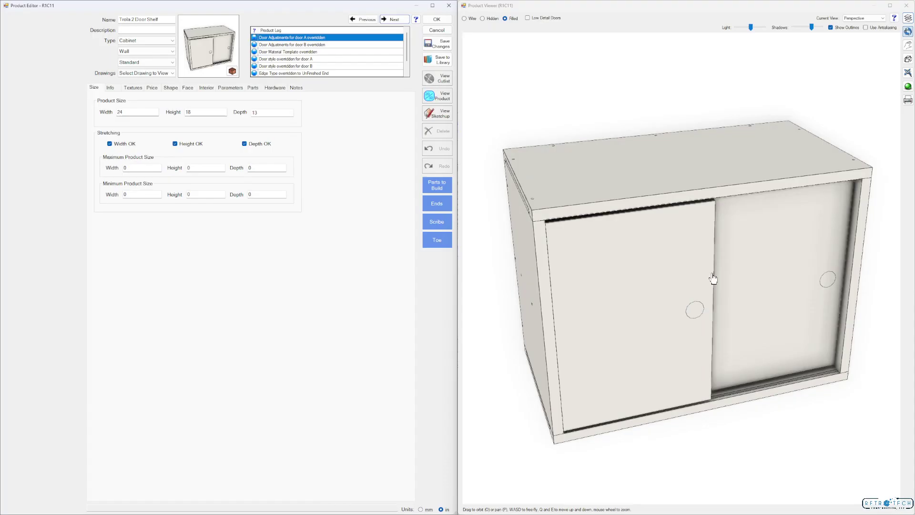
pyautogui.moveTo(715, 247); pyautogui.dragTo(774, 269)
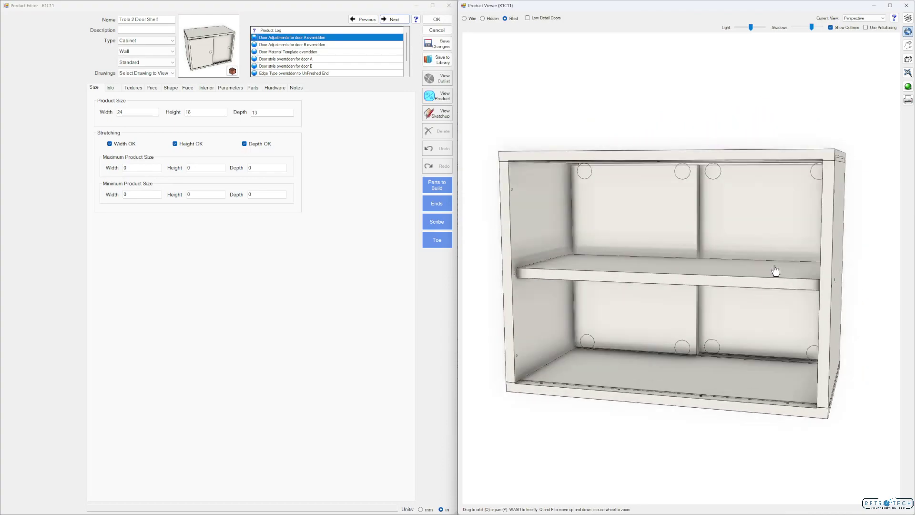
pyautogui.click(207, 88)
pyautogui.click(236, 342)
pyautogui.click(245, 492)
pyautogui.click(261, 463)
pyautogui.click(244, 492)
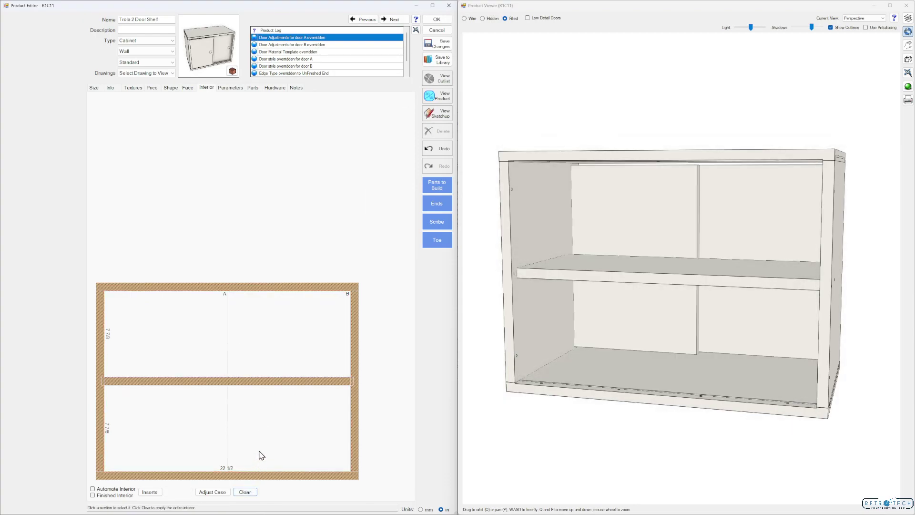
# Step: Expand the RETRO TROLA Bypass Doors insert group and check the shelf cabinet's long top and bottom parameter overrides
pyautogui.click(149, 492)
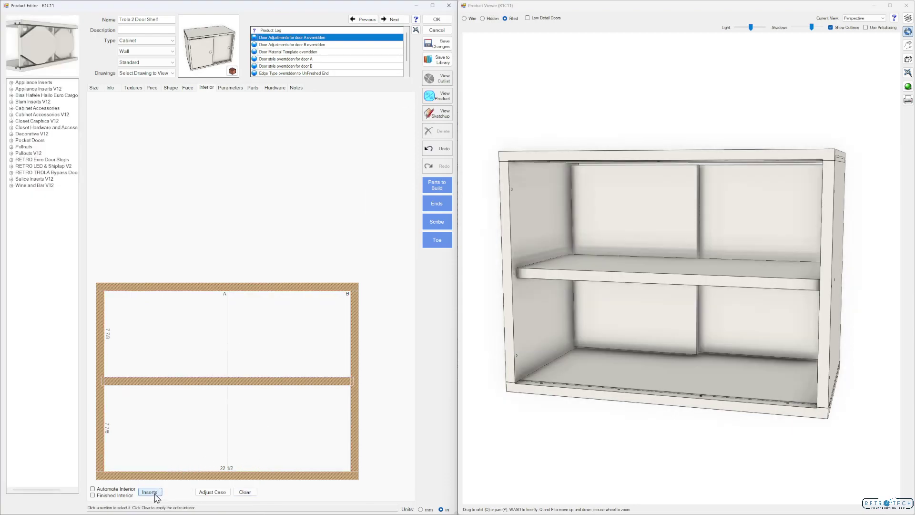
pyautogui.click(11, 172)
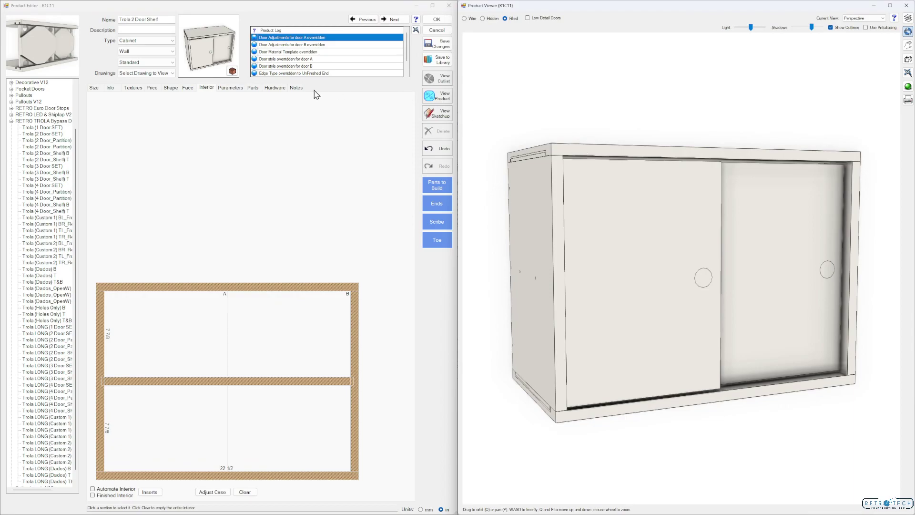
pyautogui.click(230, 88)
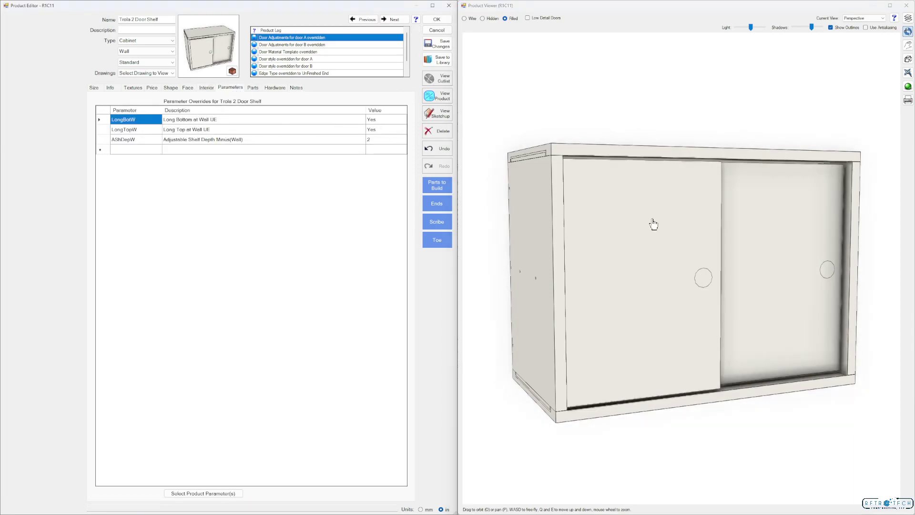
# Step: Place the Trola LONG (2 Door_Shelf) B insert in the opening below the shelf
pyautogui.click(206, 88)
pyautogui.click(222, 429)
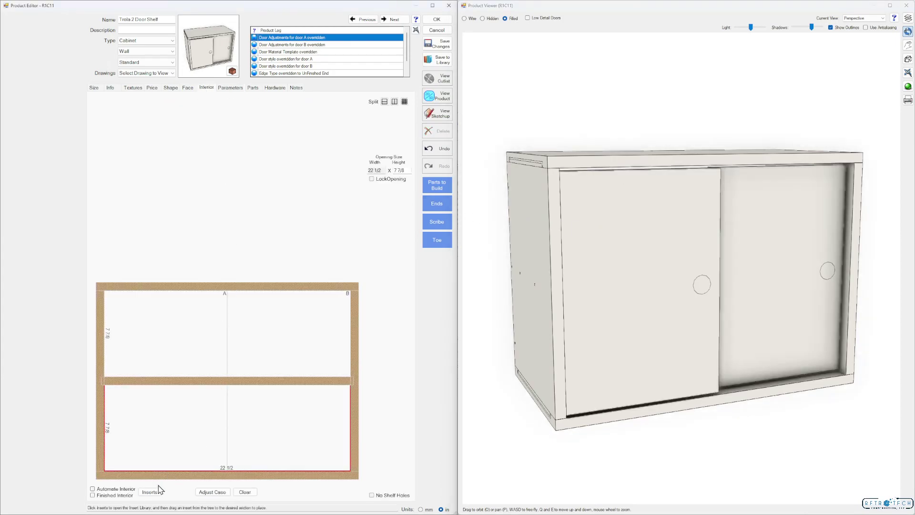
pyautogui.click(149, 492)
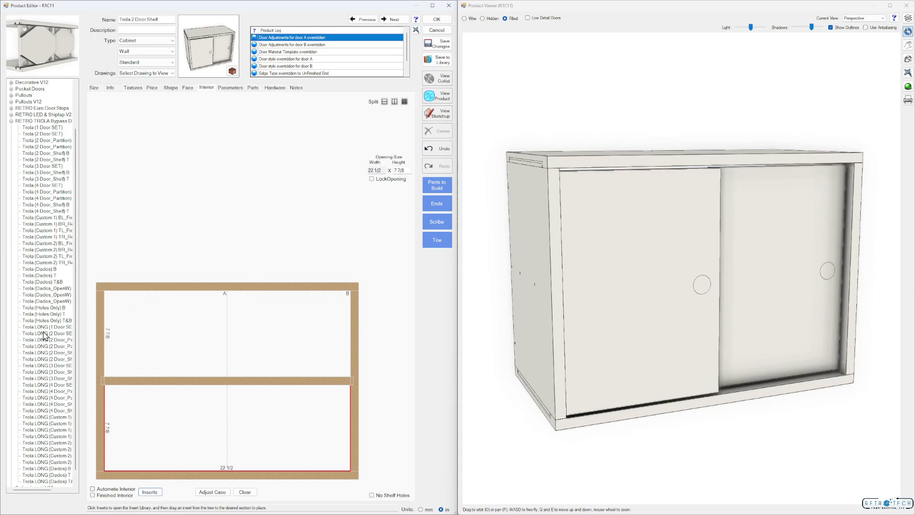
pyautogui.moveTo(54, 490)
pyautogui.moveTo(48, 490); pyautogui.dragTo(59, 491)
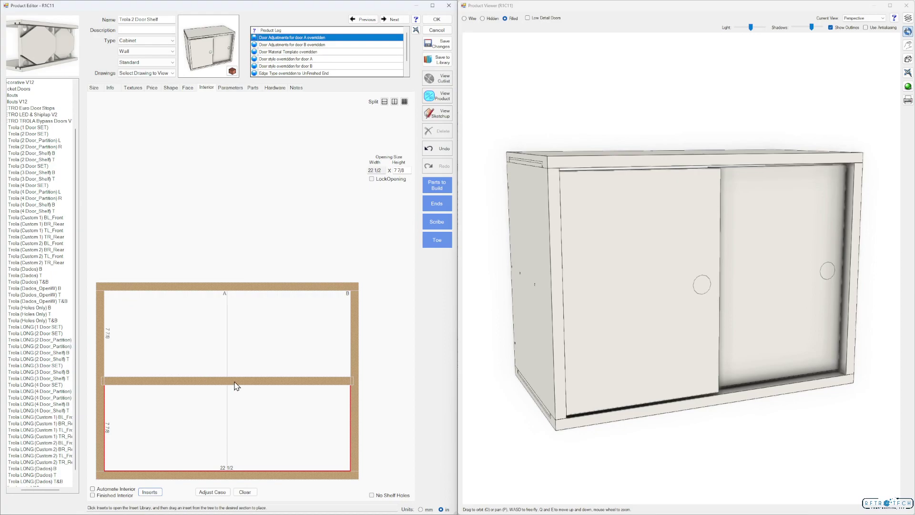
pyautogui.click(35, 358)
pyautogui.click(46, 353)
pyautogui.moveTo(46, 353); pyautogui.dragTo(222, 430)
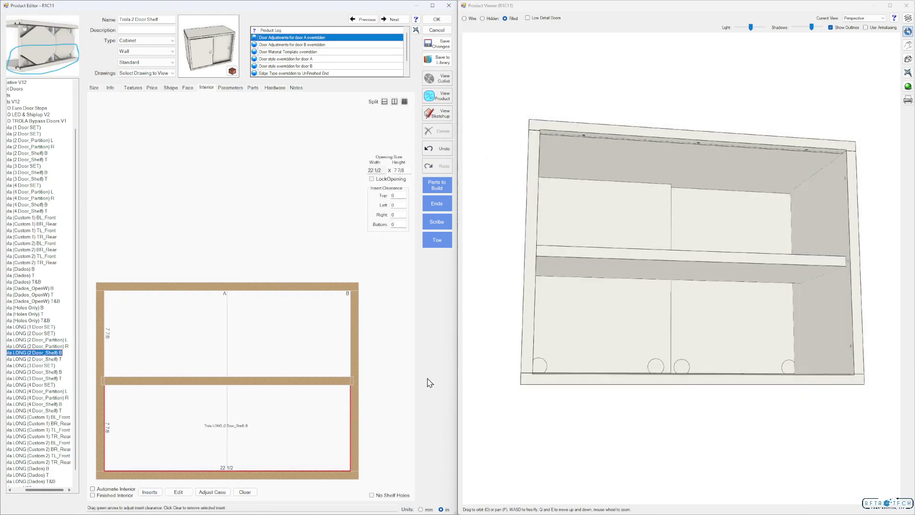
# Step: Place the Trola LONG (2 Door_Shelf) T insert in the opening above the shelf and accept the cabinet edits
pyautogui.click(42, 379)
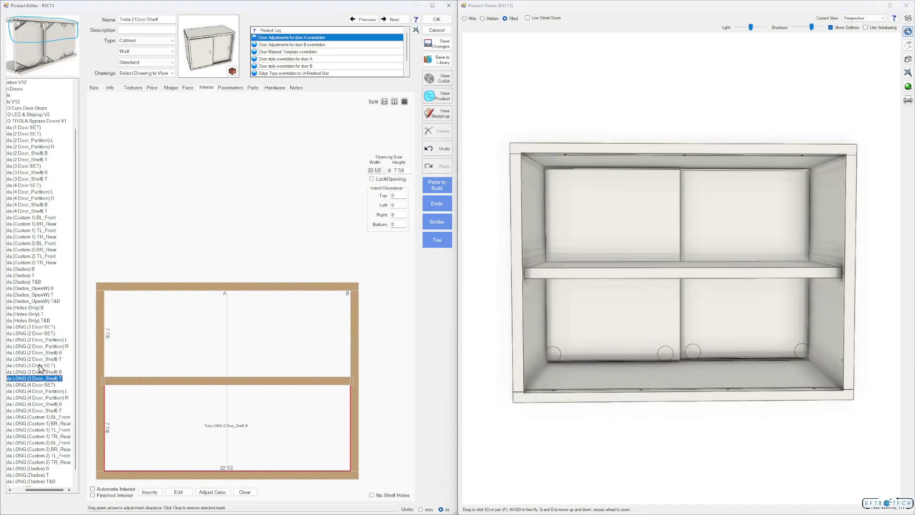
pyautogui.click(42, 359)
pyautogui.moveTo(43, 360); pyautogui.dragTo(192, 349)
pyautogui.moveTo(709, 347); pyautogui.dragTo(738, 344)
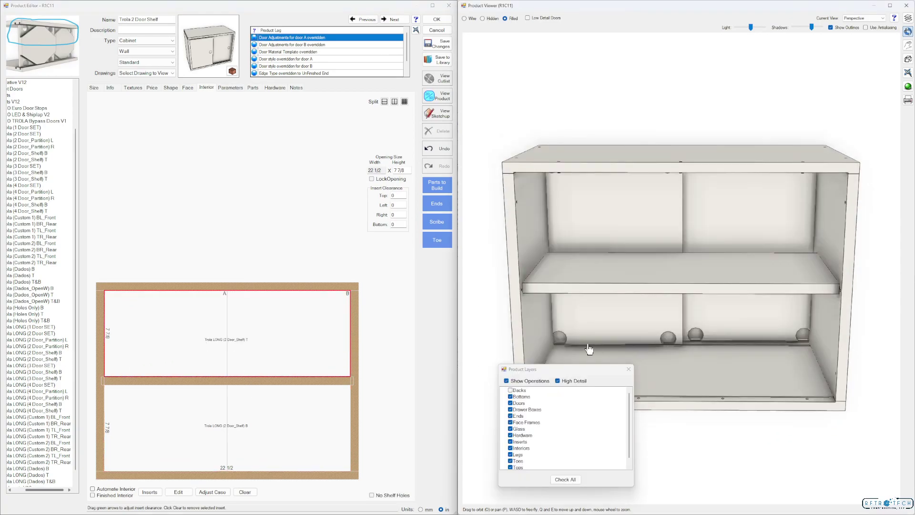
pyautogui.click(435, 20)
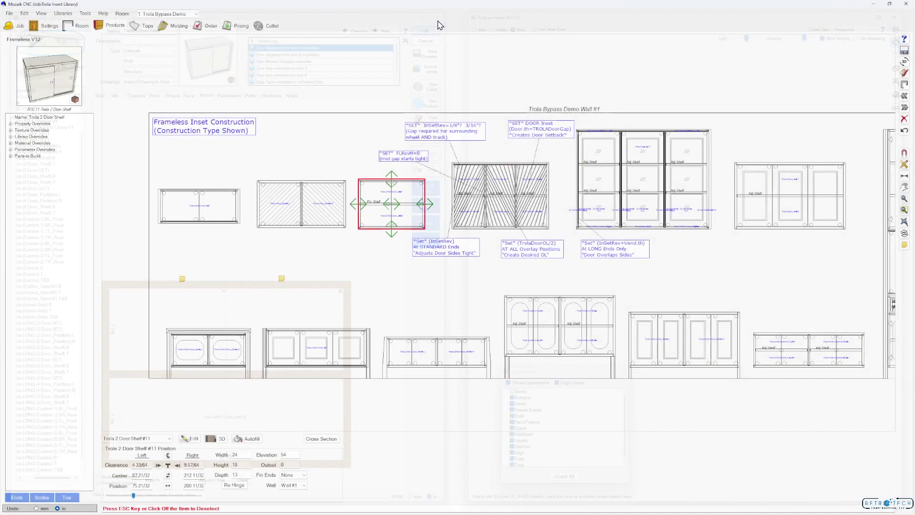
pyautogui.click(412, 314)
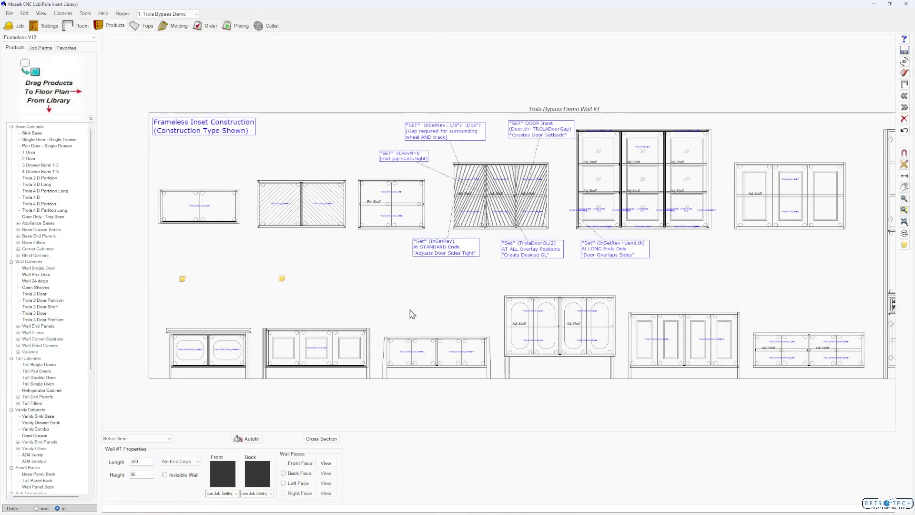
# Step: Open the Trola 2 Door Partition cabinet and clear the inserts from both interior openings
pyautogui.doubleClick(319, 218)
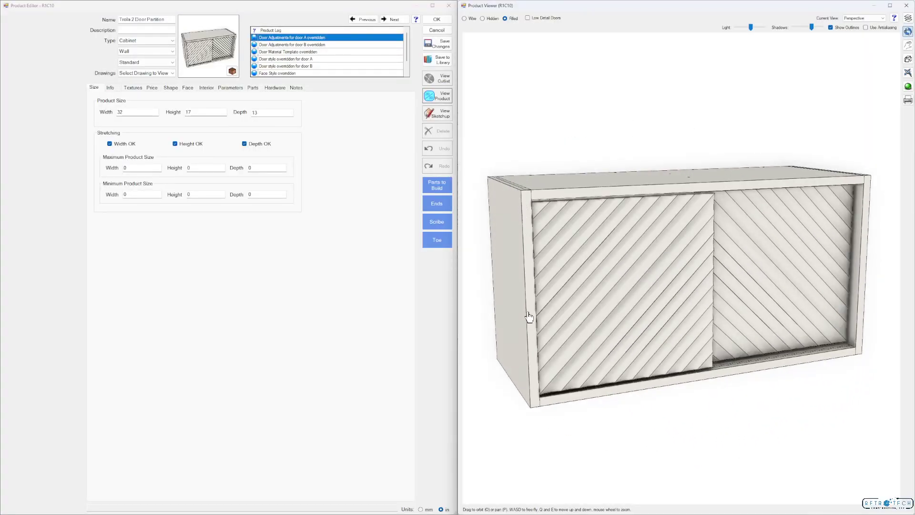
pyautogui.click(208, 88)
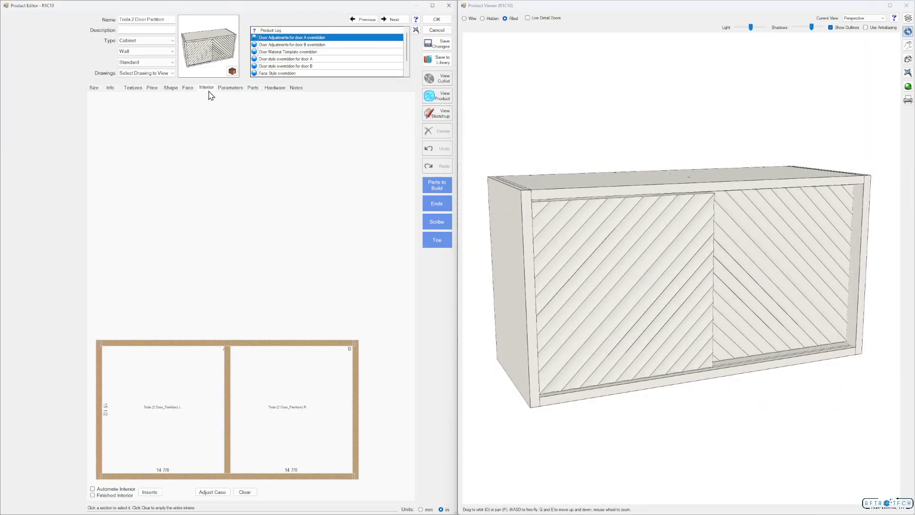
pyautogui.click(185, 408)
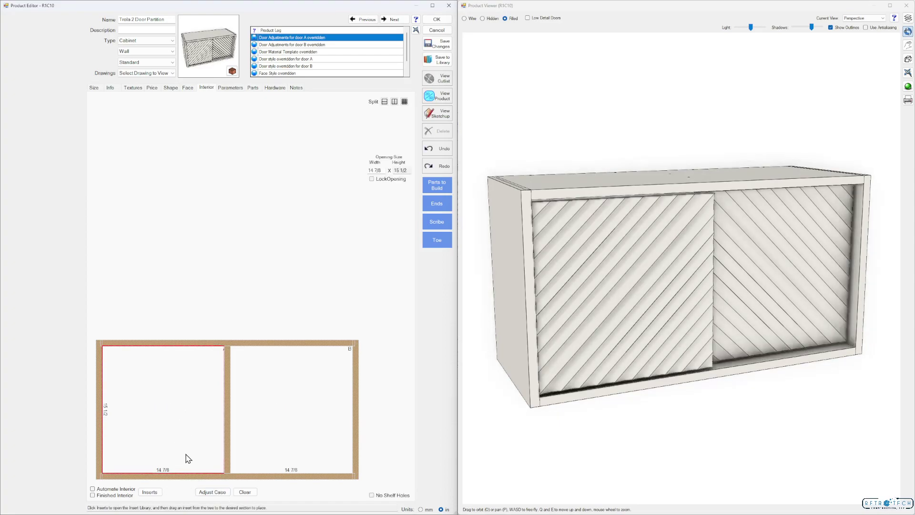
# Step: Place the Trola (2 Door_Partition) L insert from the RETRO TROLA Bypass Doors group in the opening left of the partition
pyautogui.click(149, 491)
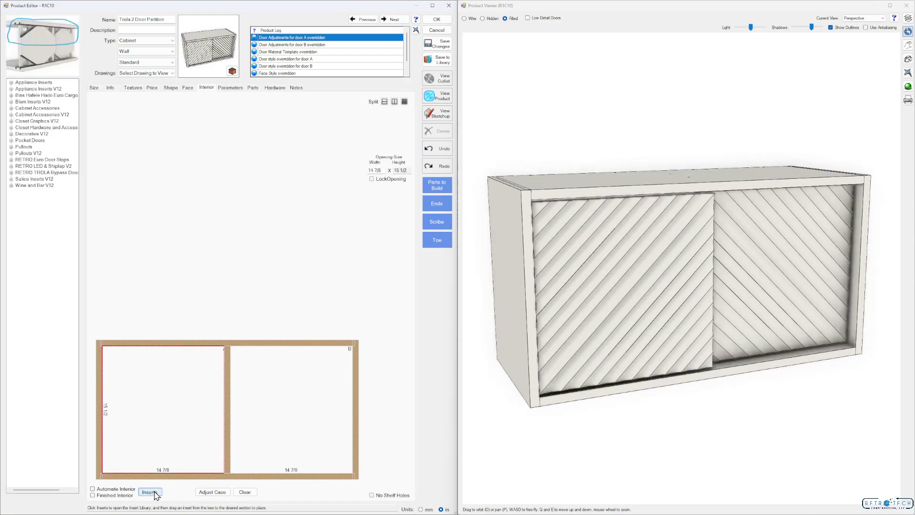
pyautogui.click(11, 173)
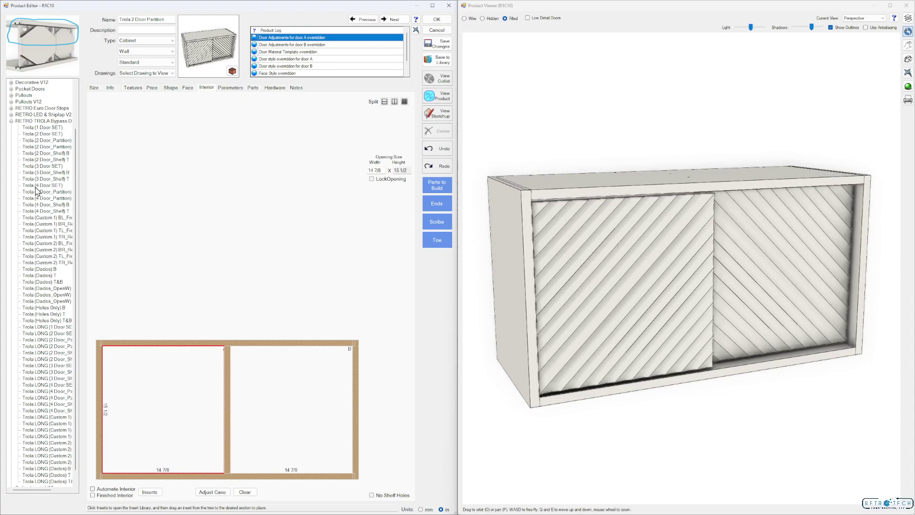
pyautogui.click(55, 141)
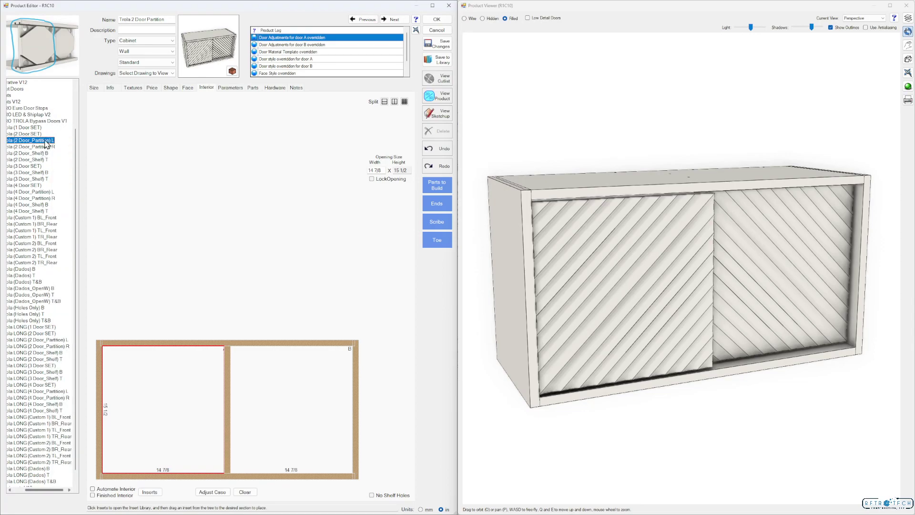
pyautogui.moveTo(43, 143); pyautogui.dragTo(179, 401)
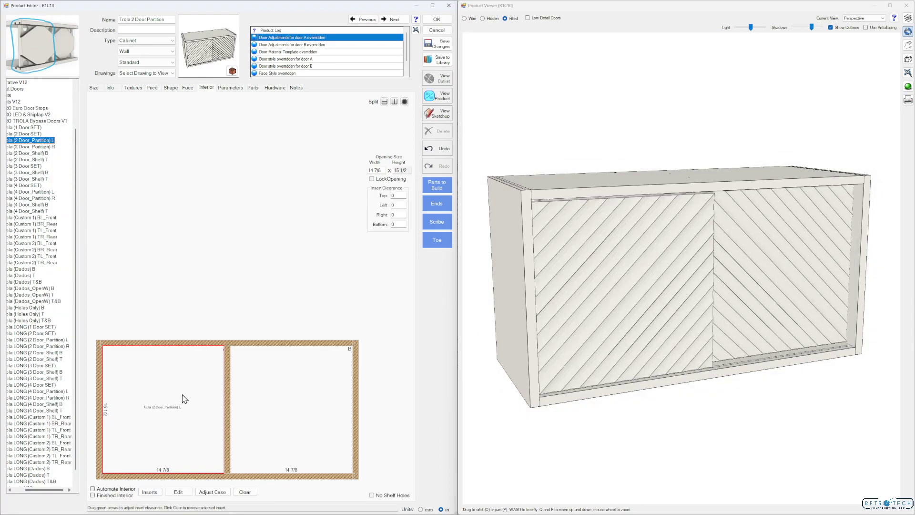
# Step: Place the Trola (2 Door_Partition) R insert in the opening right of the partition and inspect the doors from behind
pyautogui.click(41, 147)
pyautogui.moveTo(40, 152); pyautogui.dragTo(274, 403)
pyautogui.moveTo(539, 294); pyautogui.dragTo(599, 286)
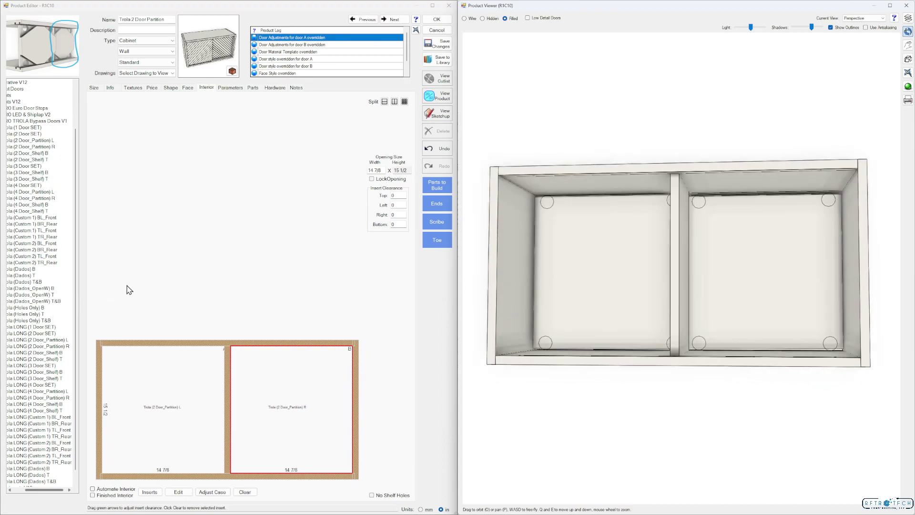
# Step: Turn on High Detail for the partition cabinet's 3D view, look at the door fronts, and accept the cabinet edits
pyautogui.click(368, 301)
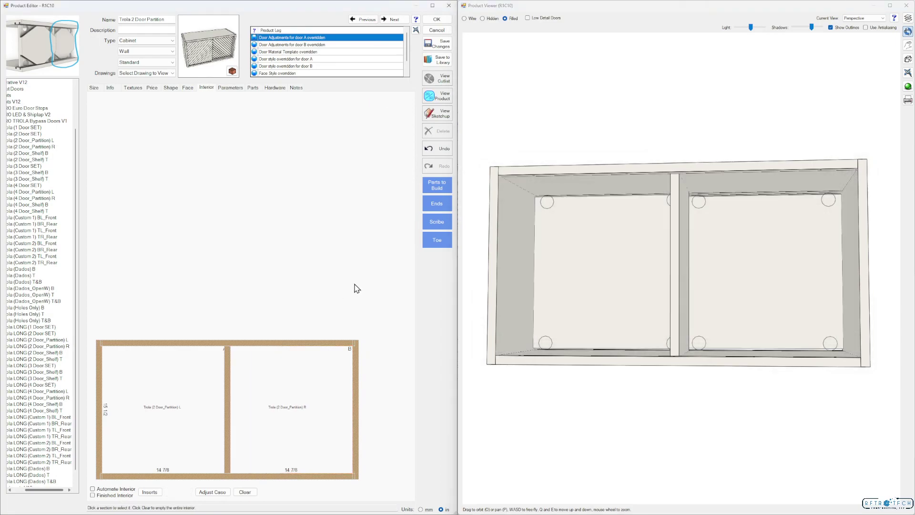
pyautogui.click(907, 18)
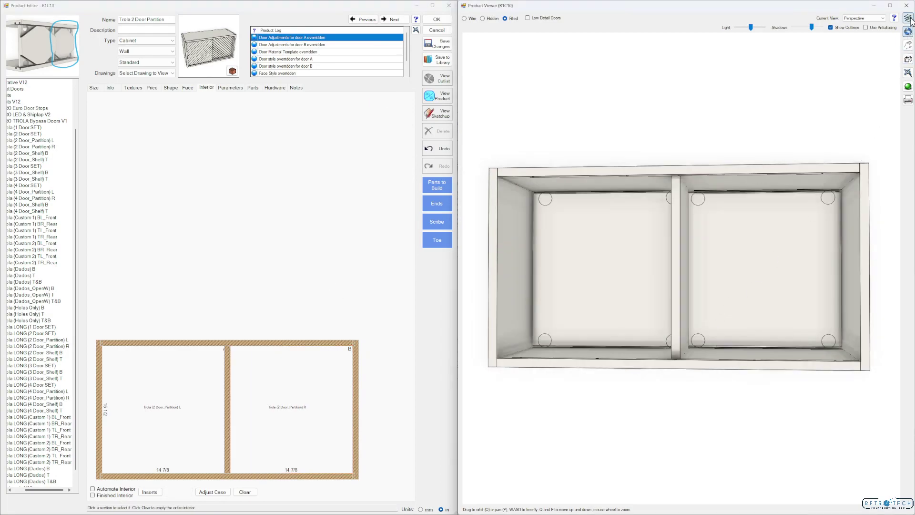
pyautogui.click(558, 381)
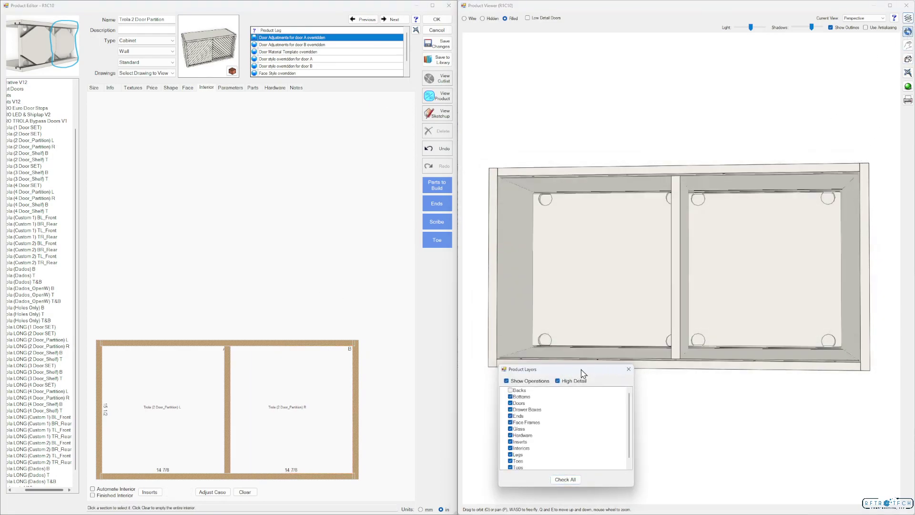
pyautogui.click(628, 369)
pyautogui.moveTo(675, 336); pyautogui.dragTo(611, 333)
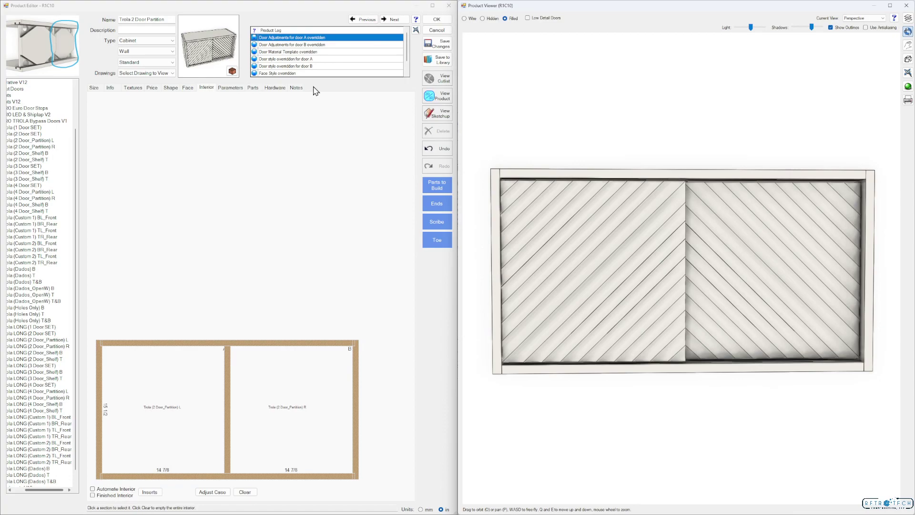
pyautogui.click(436, 19)
# Step: Resize the Trola 2 Door Partition cabinet to 23 wide by 28 high and inspect its doors from behind in 3D
pyautogui.moveTo(308, 232); pyautogui.dragTo(301, 260)
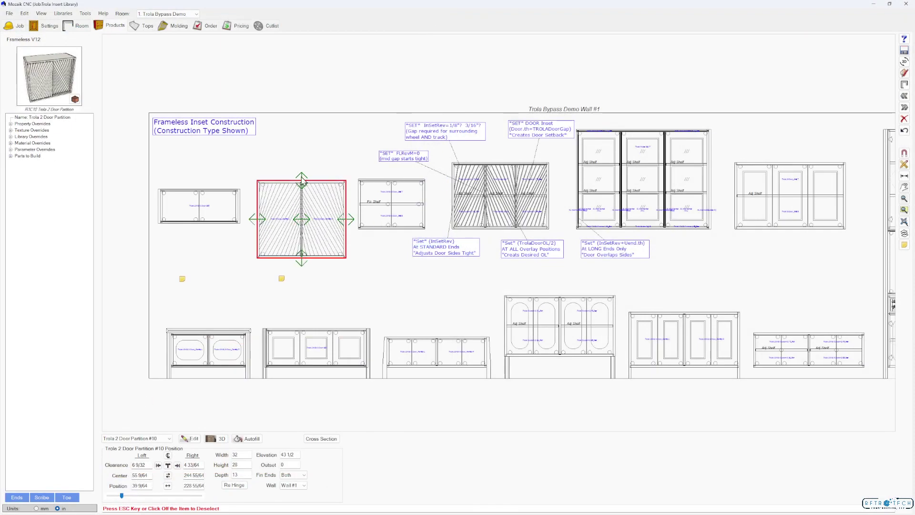
pyautogui.moveTo(340, 221); pyautogui.dragTo(323, 223)
pyautogui.click(217, 439)
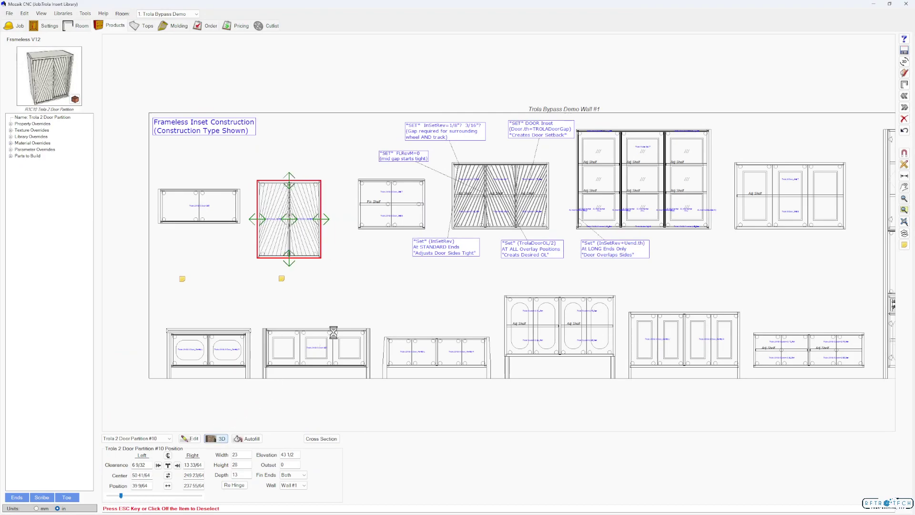
pyautogui.moveTo(502, 282); pyautogui.dragTo(584, 277)
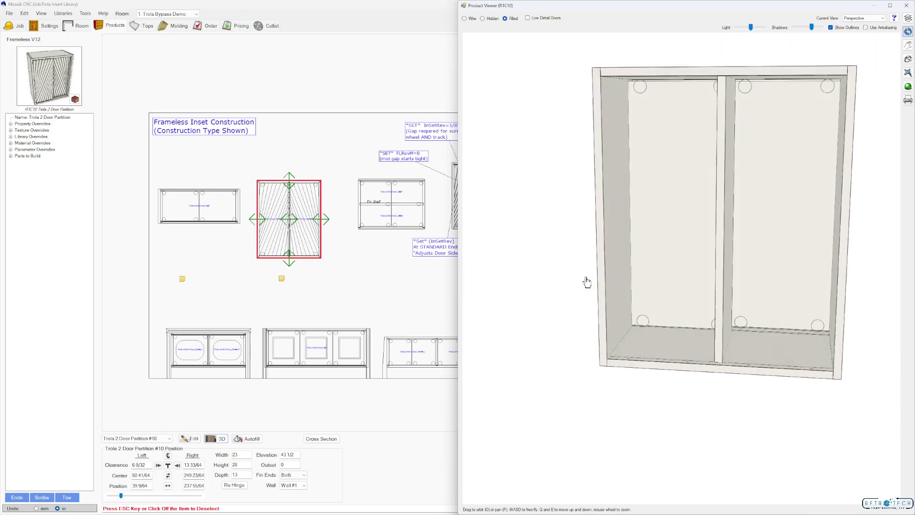
pyautogui.click(360, 266)
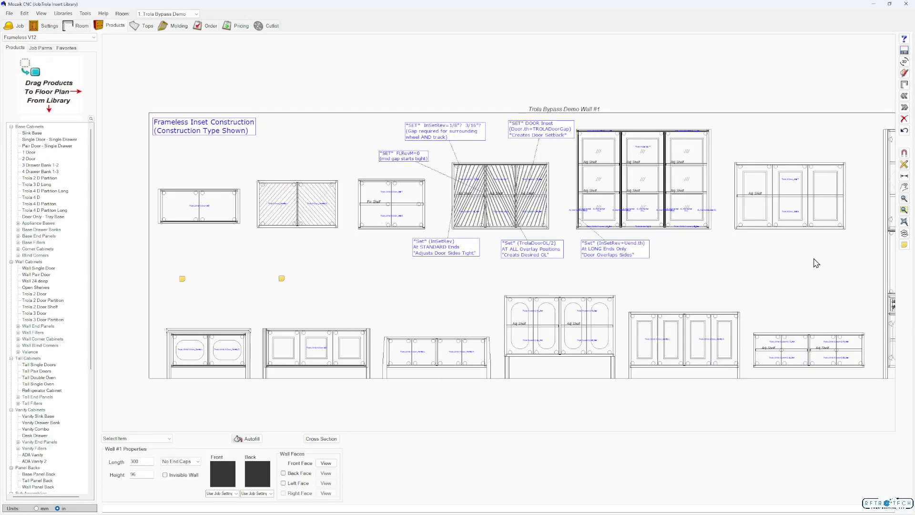
# Step: Open the Trola 3 Dr Long base cabinet in 3D and inspect its end and the long top and bottom
pyautogui.doubleClick(292, 366)
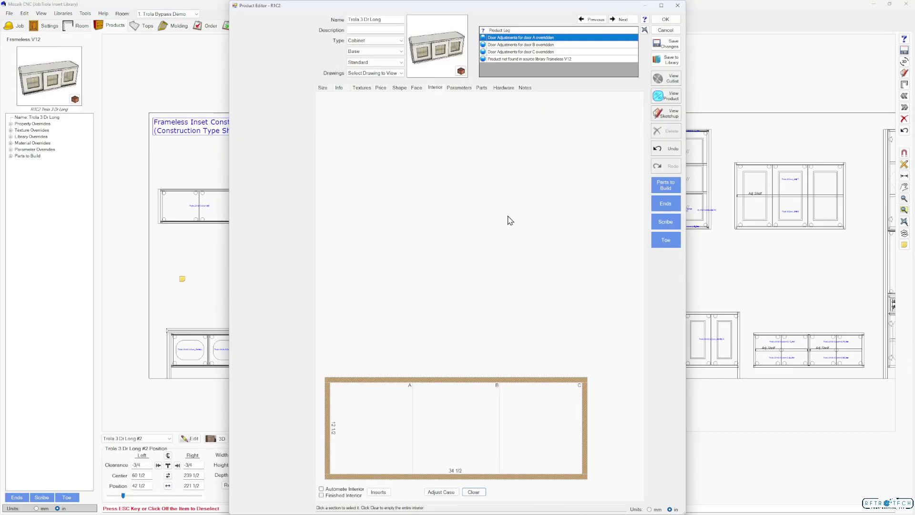
pyautogui.click(663, 106)
pyautogui.click(576, 261)
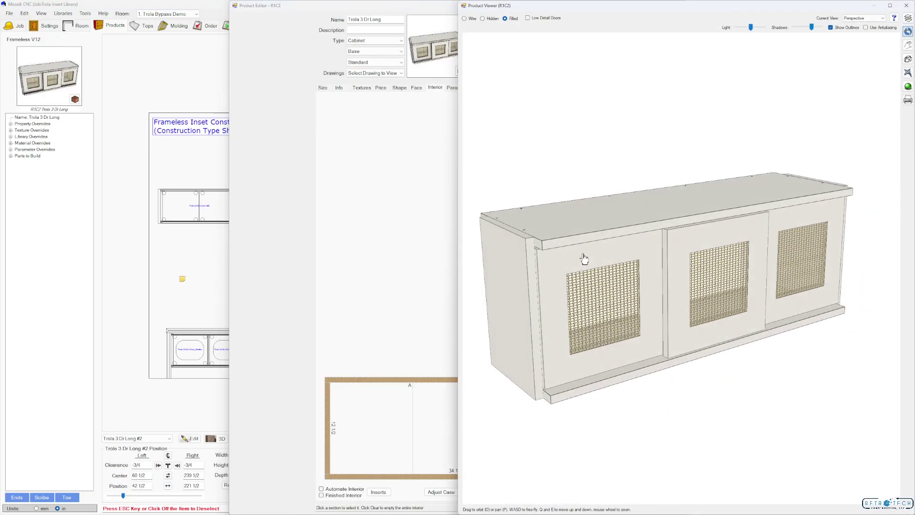
pyautogui.moveTo(452, 10); pyautogui.dragTo(388, 24)
pyautogui.moveTo(582, 228); pyautogui.dragTo(647, 243)
pyautogui.moveTo(715, 248); pyautogui.dragTo(611, 221)
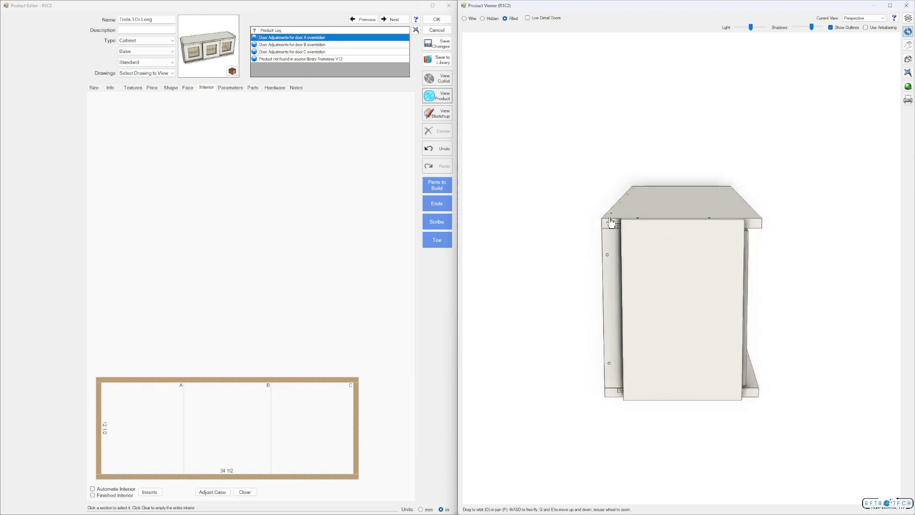
pyautogui.moveTo(747, 239); pyautogui.dragTo(600, 265)
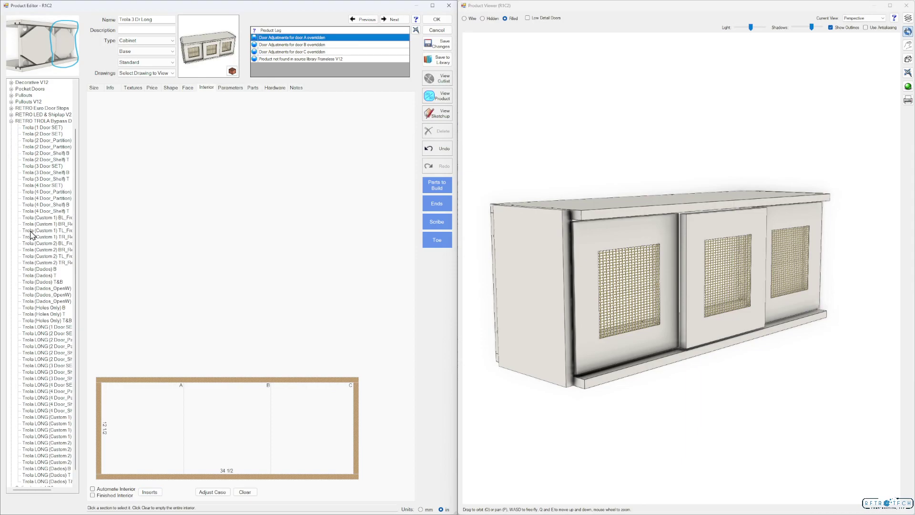
# Step: Place the Trola LONG (3 Door SET) insert in the cabinet's opening and view the doors from behind
pyautogui.moveTo(48, 489); pyautogui.dragTo(59, 502)
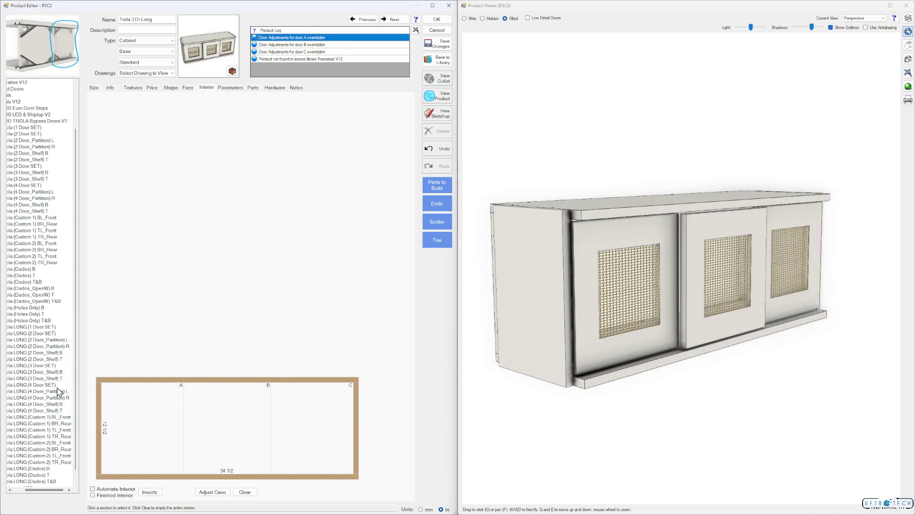
pyautogui.click(48, 365)
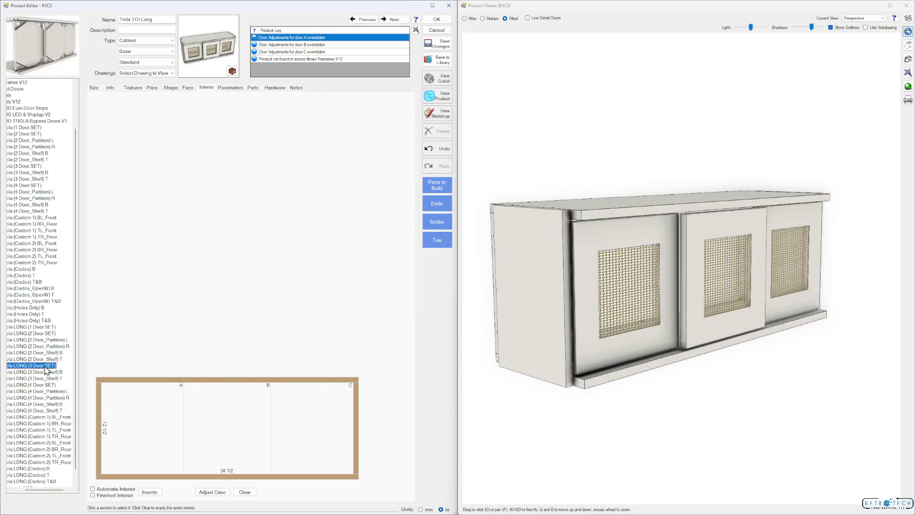
pyautogui.moveTo(216, 440); pyautogui.dragTo(217, 439)
pyautogui.moveTo(638, 329); pyautogui.dragTo(648, 347)
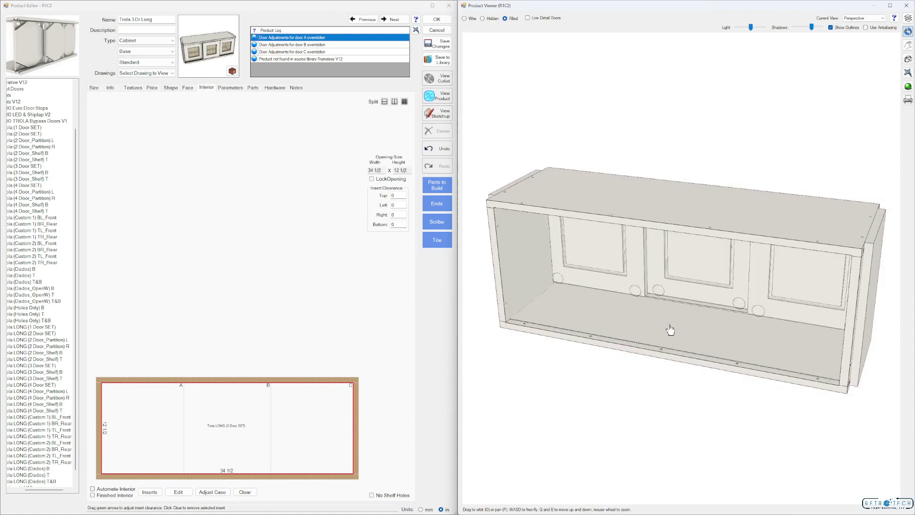
# Step: Turn on High Detail for the three-door cabinet's view and look over the wall's cabinets in the room's 3D view
pyautogui.click(908, 18)
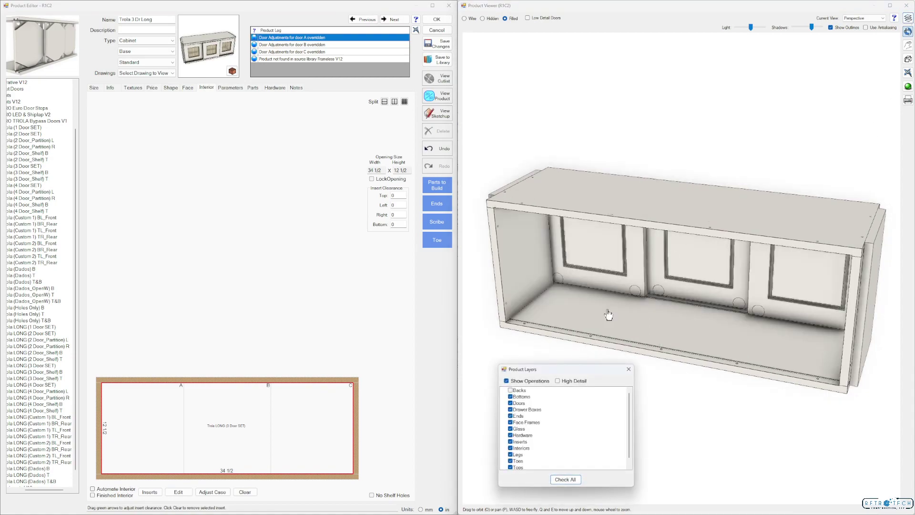
pyautogui.click(557, 381)
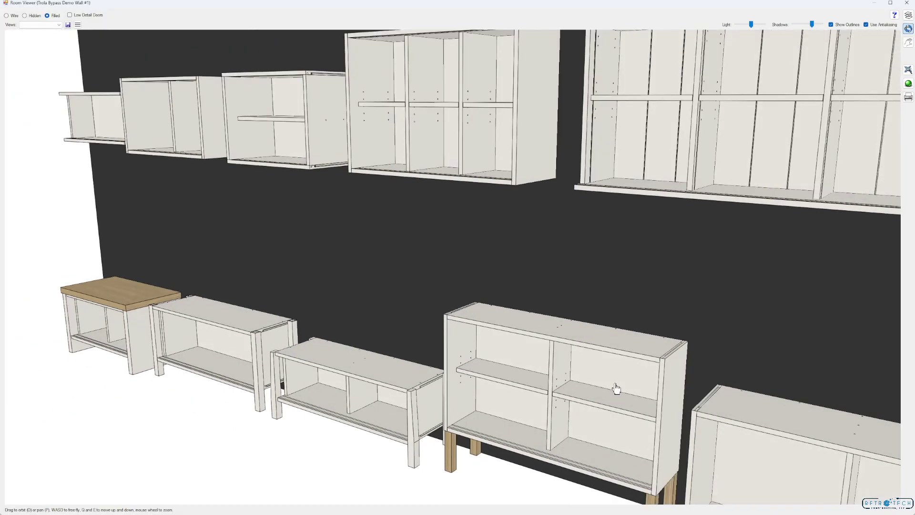
pyautogui.scroll(-2, 616, 388)
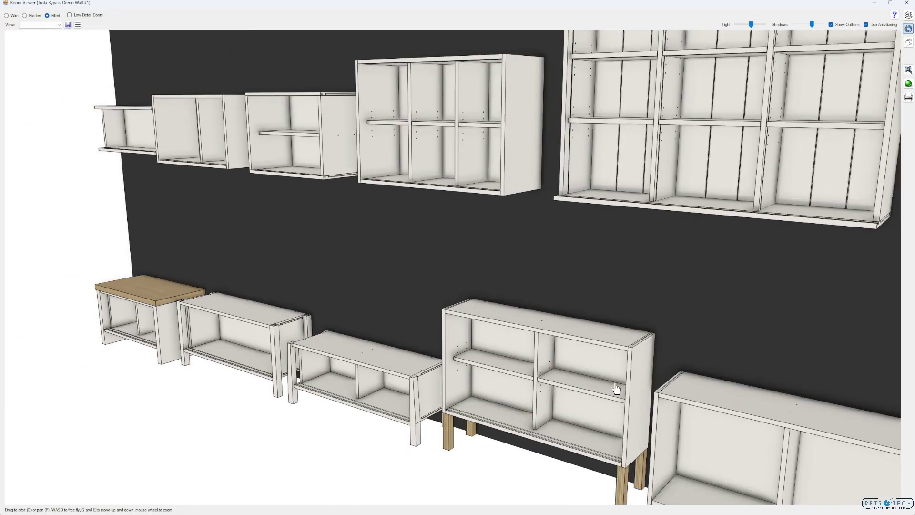
pyautogui.click(906, 3)
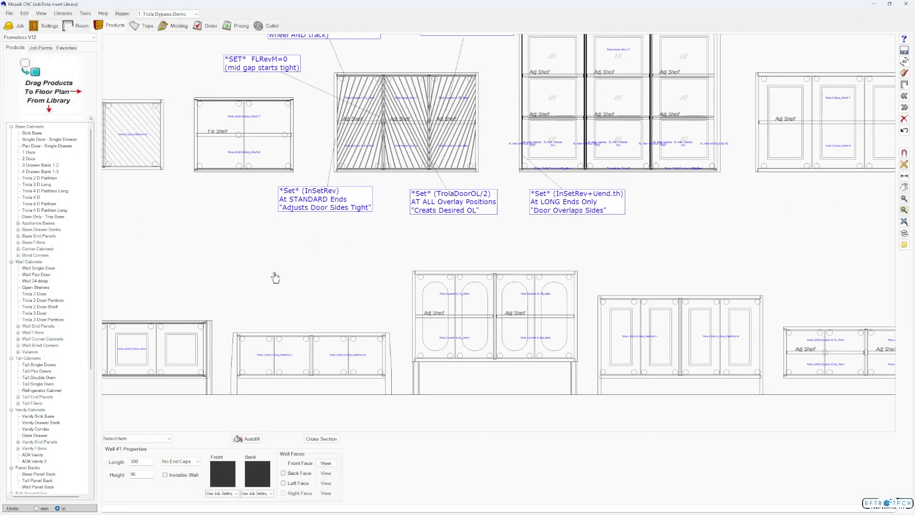
# Step: Open the Trola 3 D shelf cabinet and clear the inserts from the openings above and below the shelf
pyautogui.doubleClick(724, 165)
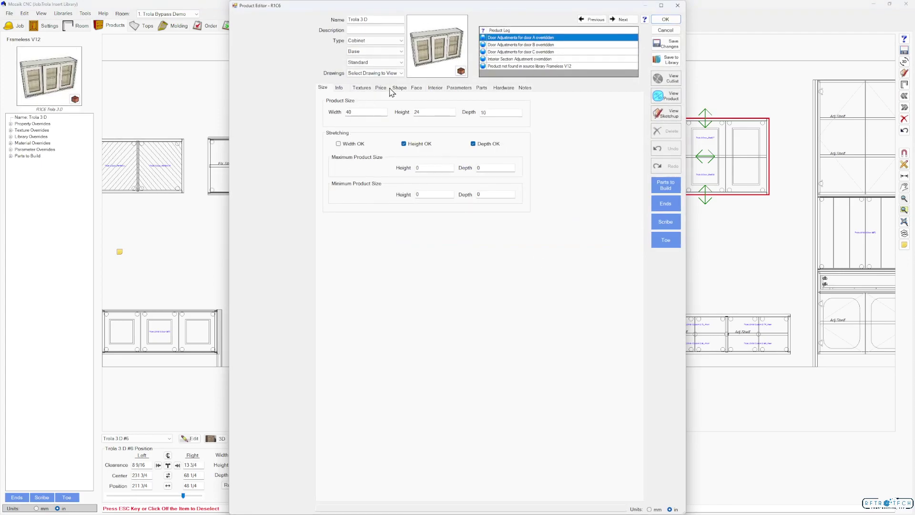
pyautogui.click(435, 88)
pyautogui.click(458, 369)
pyautogui.click(472, 491)
pyautogui.click(484, 457)
pyautogui.click(474, 492)
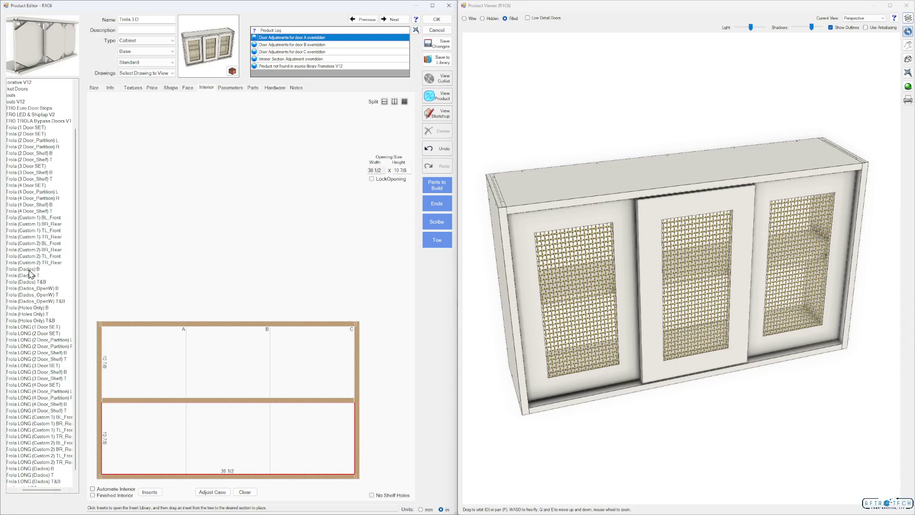
# Step: Place the Trola (3 Door_Shelf) B insert below the shelf and the Trola (3 Door_Shelf) T insert above it
pyautogui.click(24, 173)
pyautogui.moveTo(24, 173); pyautogui.dragTo(212, 434)
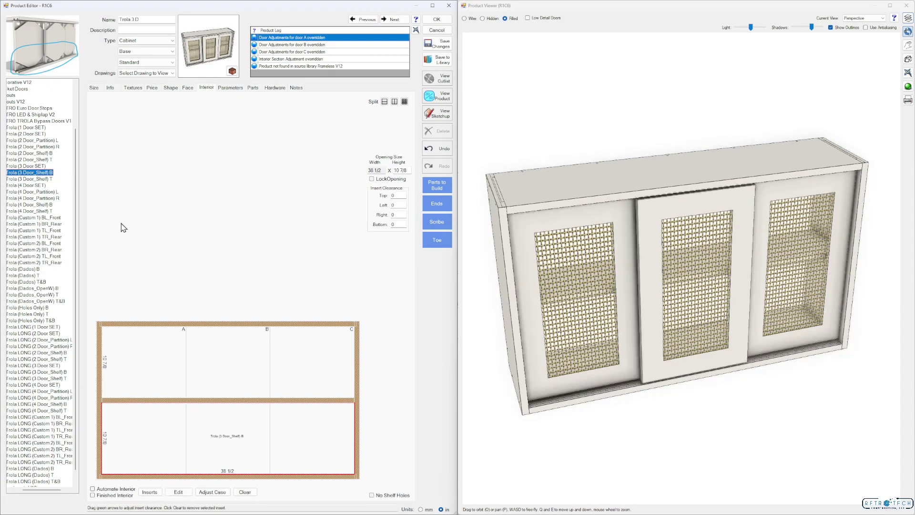
pyautogui.click(37, 179)
pyautogui.moveTo(38, 183); pyautogui.dragTo(272, 341)
pyautogui.moveTo(565, 301); pyautogui.dragTo(633, 285)
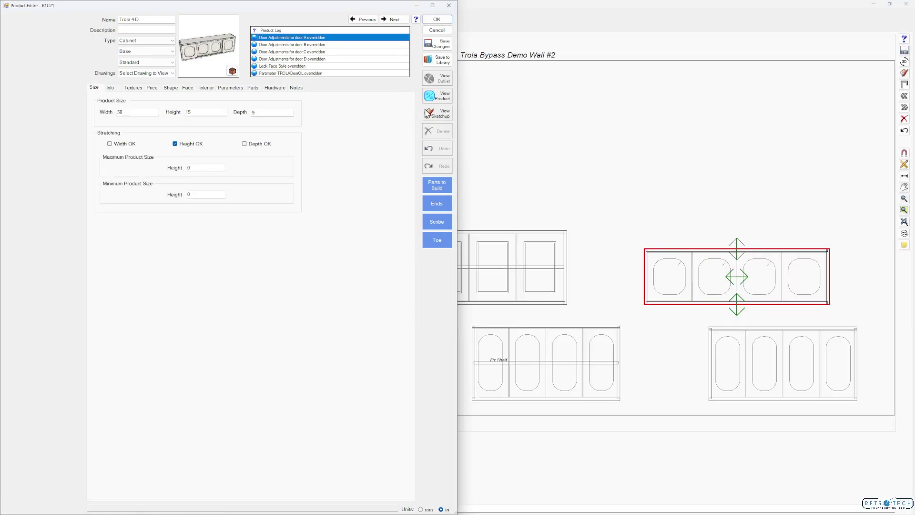
# Step: Place the Trola (4 Door SET) insert in the Trola 4 D cabinet's opening on Wall #2 and inspect it in 3D
pyautogui.click(443, 95)
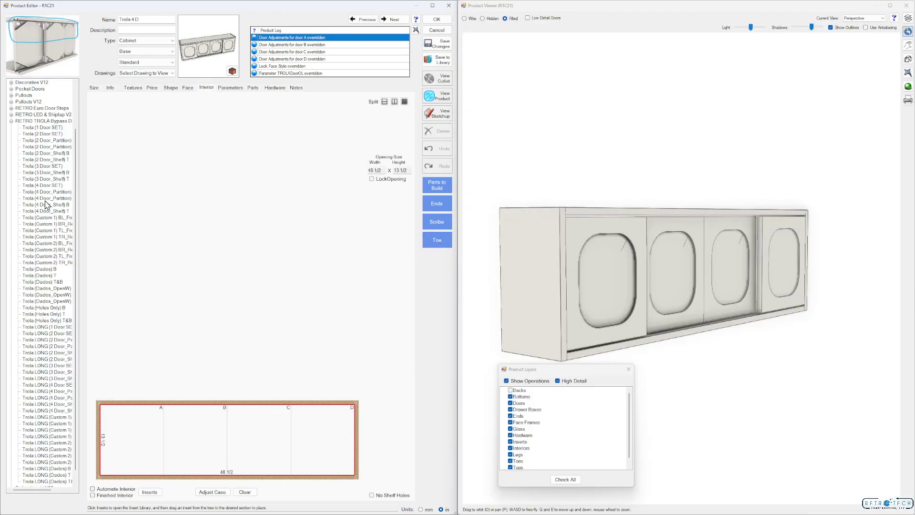
pyautogui.click(51, 186)
pyautogui.moveTo(48, 191); pyautogui.dragTo(251, 433)
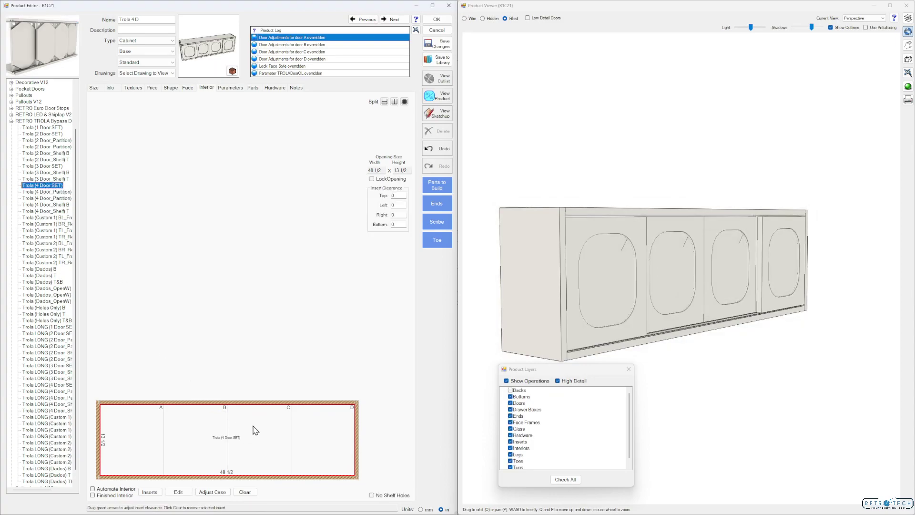
pyautogui.moveTo(569, 319); pyautogui.dragTo(684, 306)
pyautogui.moveTo(759, 293); pyautogui.dragTo(646, 313)
# Step: Examine the Trola (4 Door SET) insert's operations and the depth formula of one of its Bore Hole operations
pyautogui.click(189, 496)
pyautogui.click(81, 281)
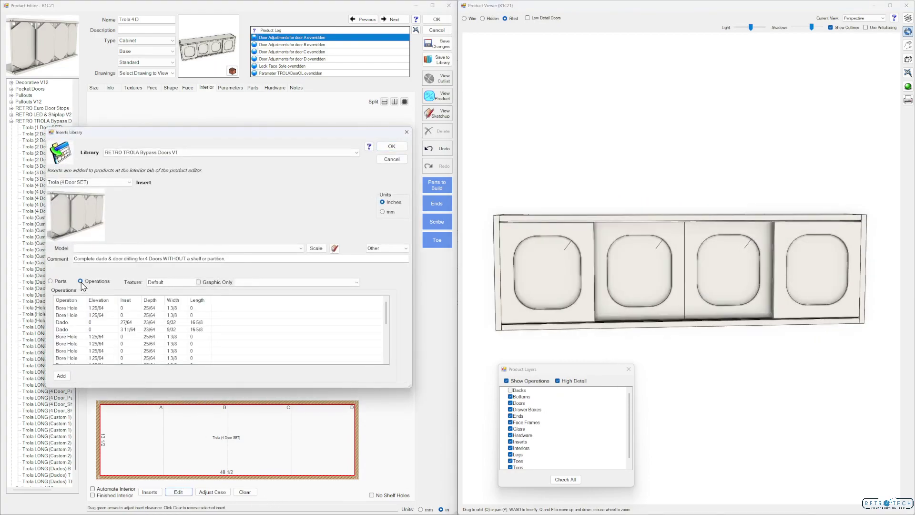
pyautogui.scroll(-3, 94, 328)
pyautogui.doubleClick(87, 329)
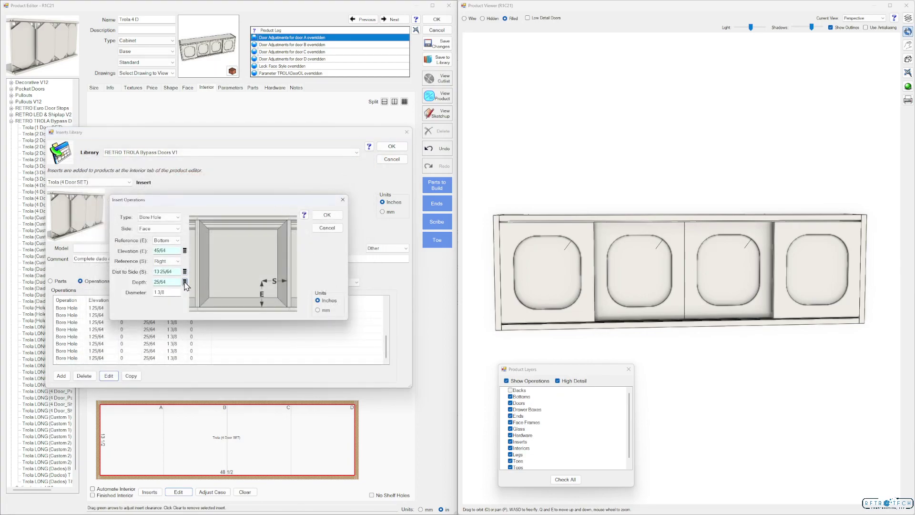
pyautogui.click(185, 281)
pyautogui.click(355, 177)
pyautogui.click(317, 310)
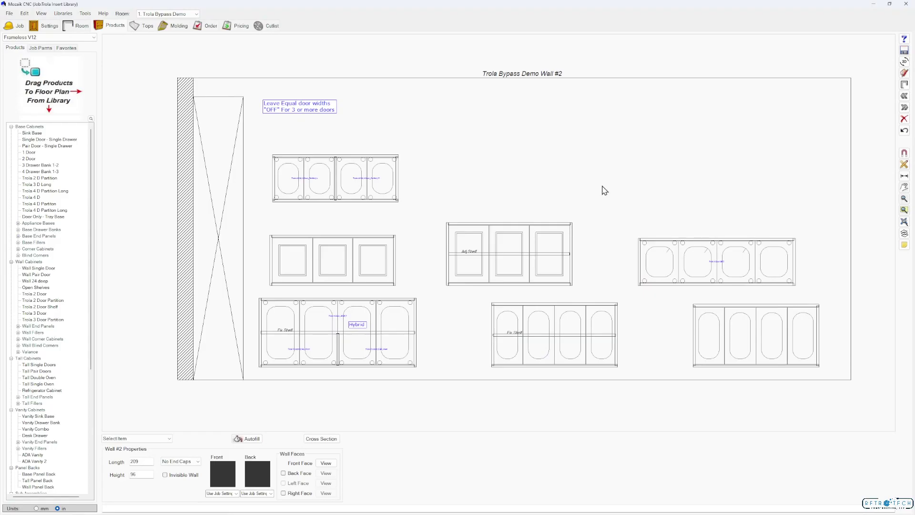
# Step: Open the Trola 4 D cabinet labelled Hybrid and clear the inserts from its interior openings
pyautogui.doubleClick(352, 349)
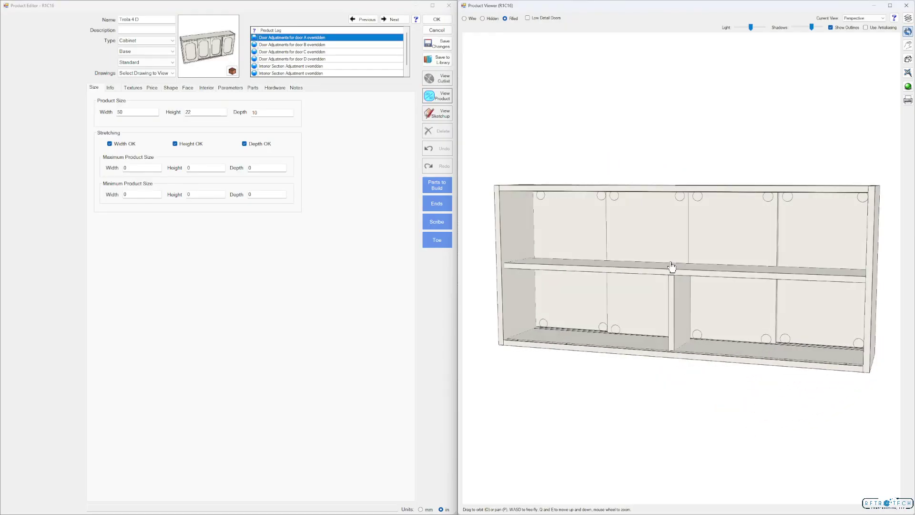
pyautogui.click(206, 88)
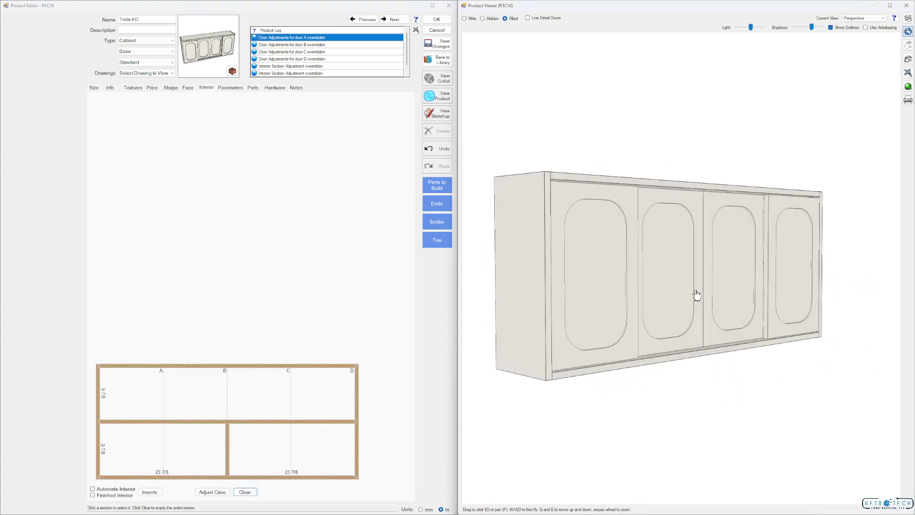
# Step: Place the Trola (Custom 2) BL_Front insert in the lower-left interior opening and Trola (Custom 2) BR_Rear in the lower-right one
pyautogui.click(150, 492)
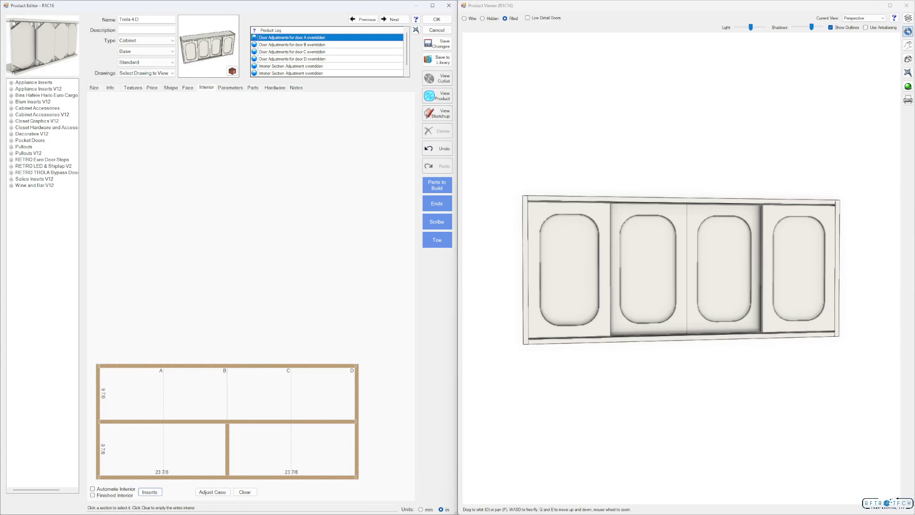
pyautogui.click(11, 173)
pyautogui.click(61, 494)
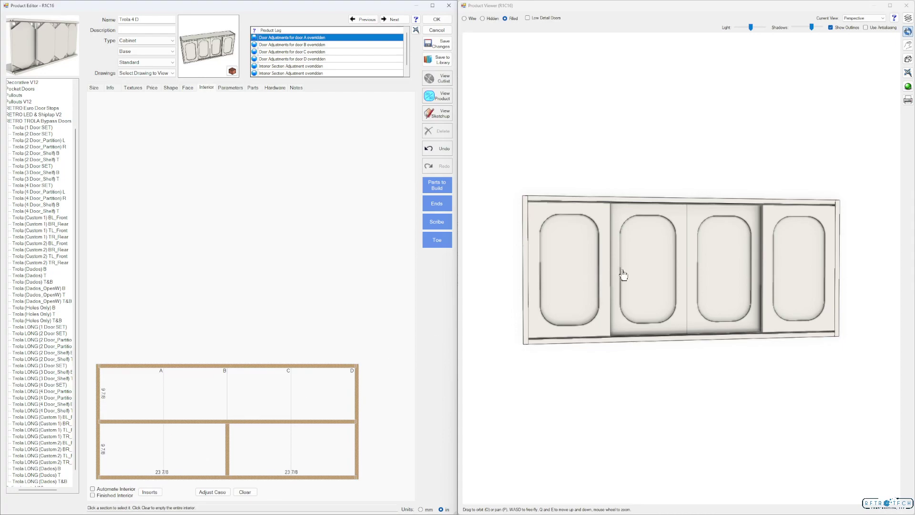
pyautogui.click(50, 244)
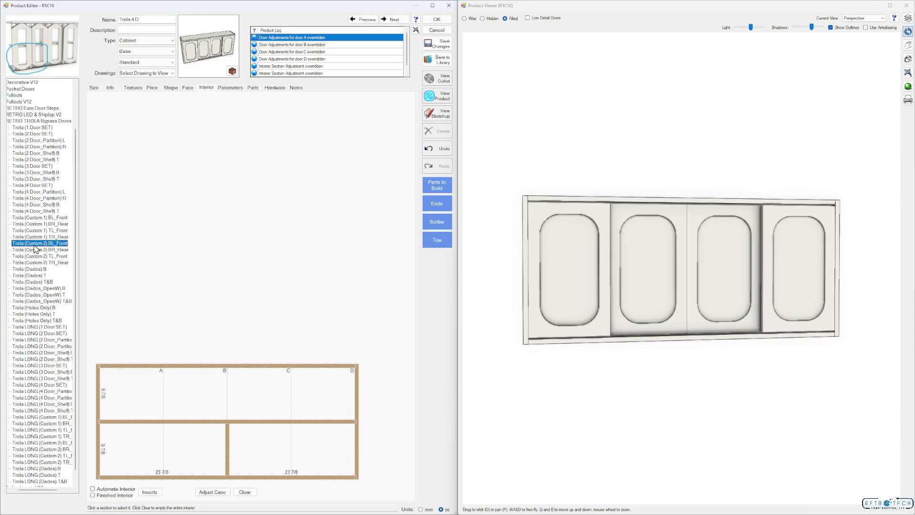
pyautogui.moveTo(37, 248); pyautogui.dragTo(174, 433)
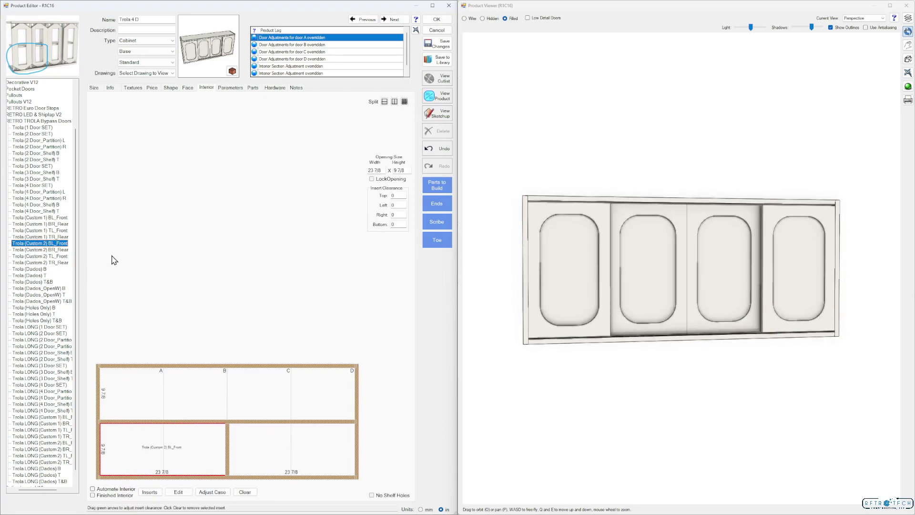
pyautogui.click(45, 250)
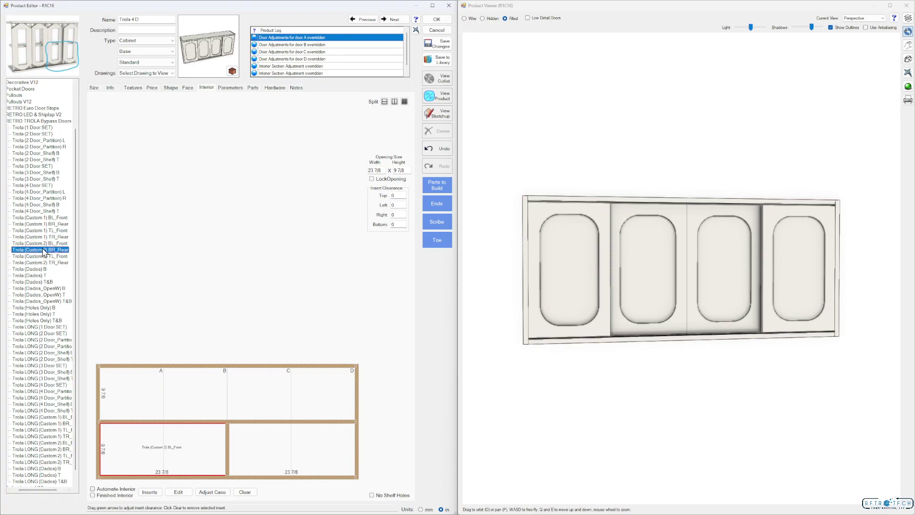
pyautogui.click(292, 447)
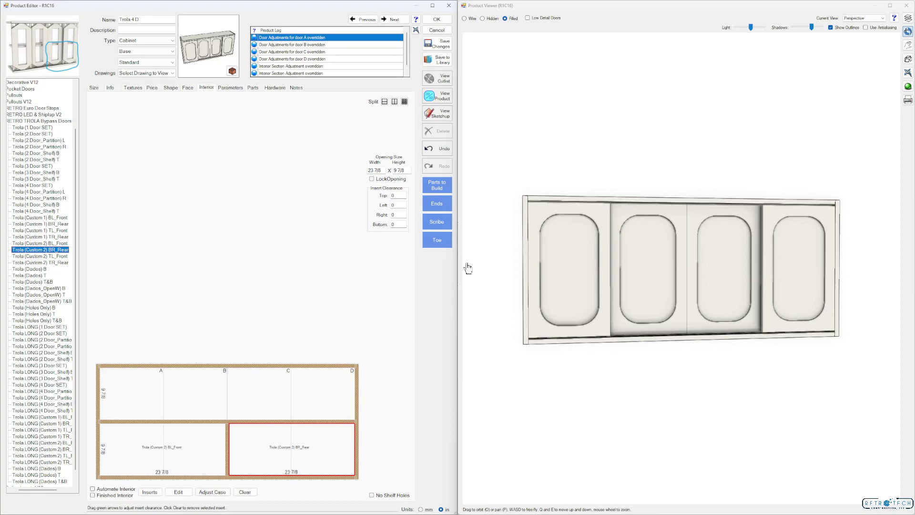
# Step: Place the Trola (4 Door_Shelf) T insert in the full-width opening above the shelf and inspect the cabinet in 3D
pyautogui.click(27, 211)
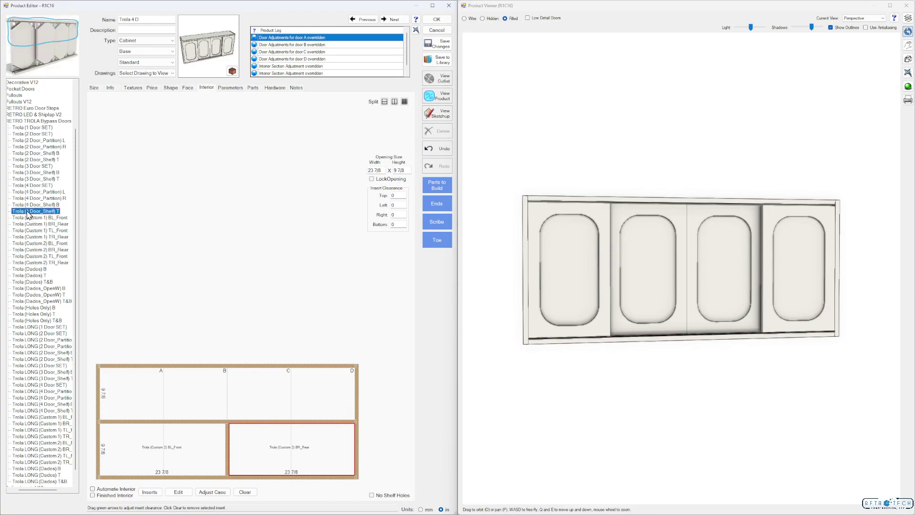
pyautogui.moveTo(40, 215); pyautogui.dragTo(228, 374)
pyautogui.moveTo(592, 321); pyautogui.dragTo(517, 296)
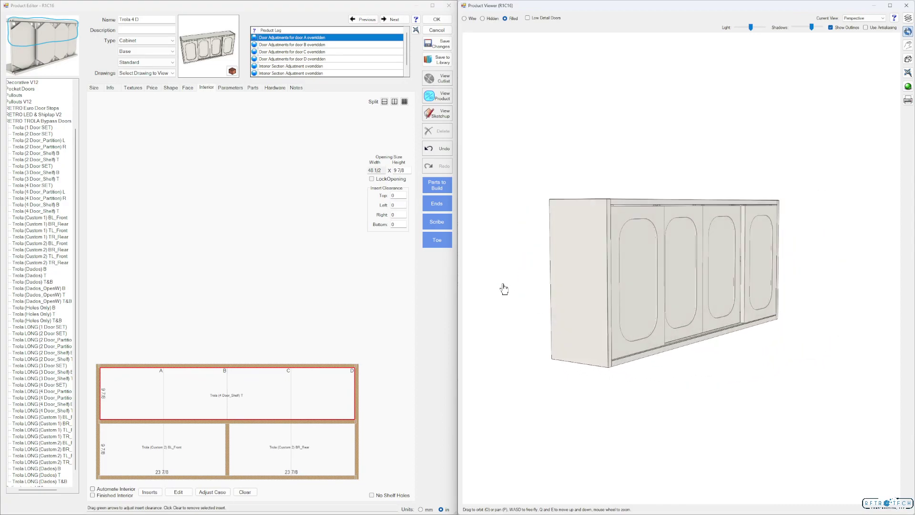
pyautogui.scroll(-1, 293, 50)
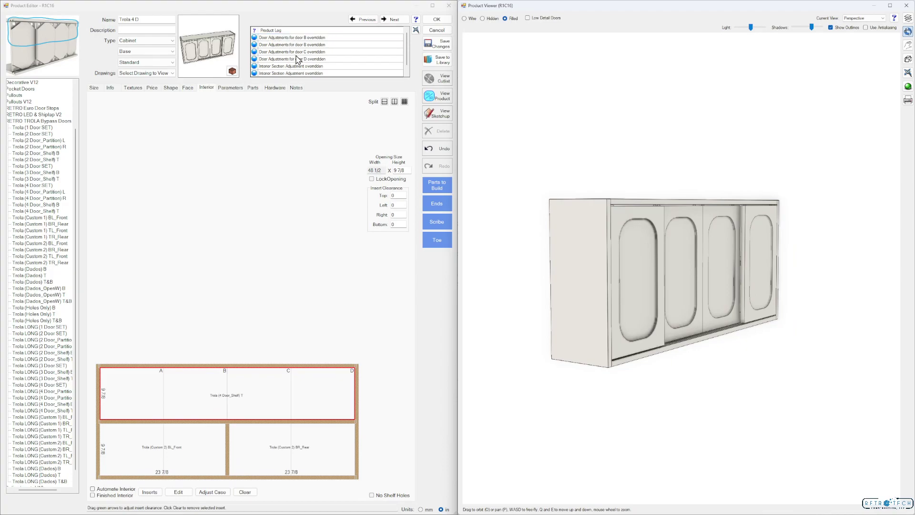
pyautogui.scroll(1, 291, 50)
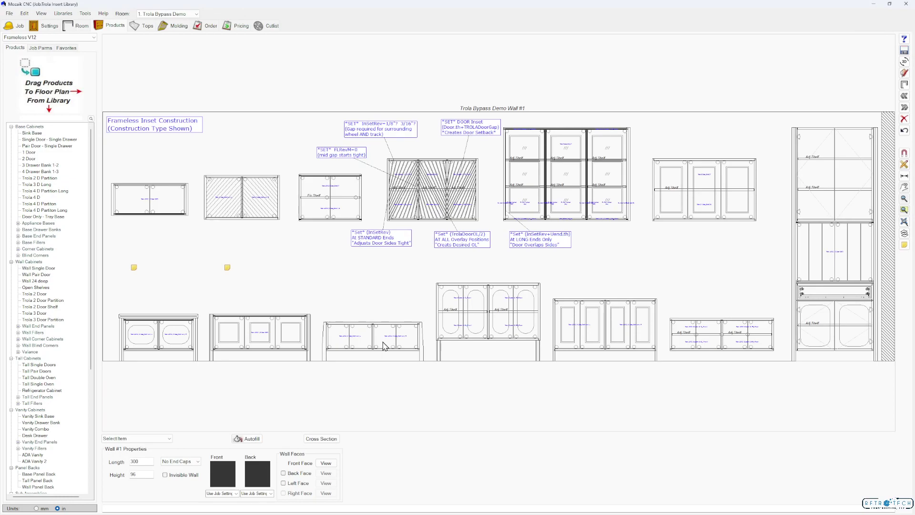
# Step: Check the inserts in the interior of the Trola 4 Dr Partition Long cabinet on Wall #1 and close it
pyautogui.doubleClick(381, 344)
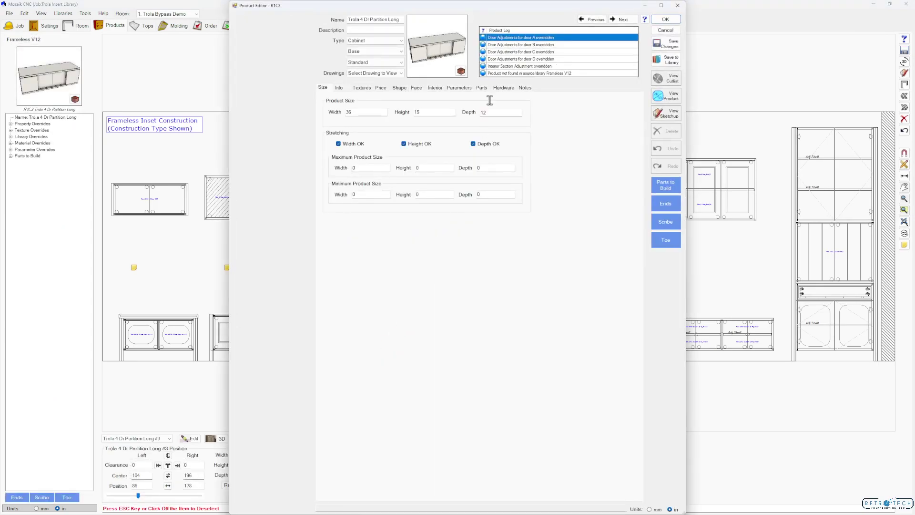
pyautogui.click(434, 88)
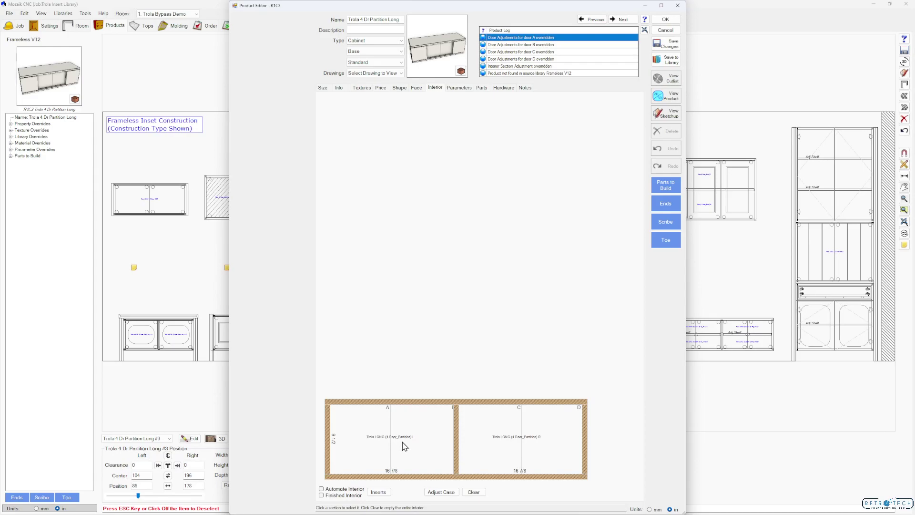
pyautogui.click(665, 20)
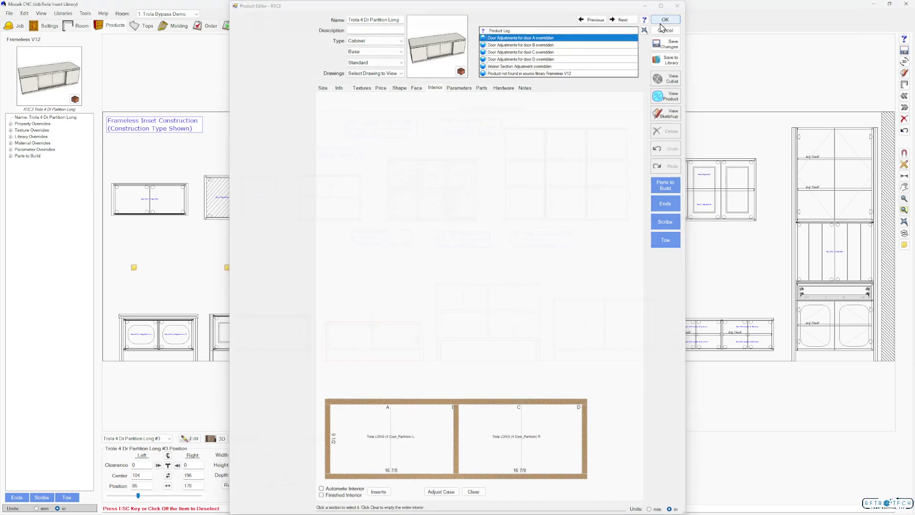
# Step: Open the Trola 4 Dr cabinet on Wall #1 and clear the inserts from all four interior openings
pyautogui.doubleClick(487, 311)
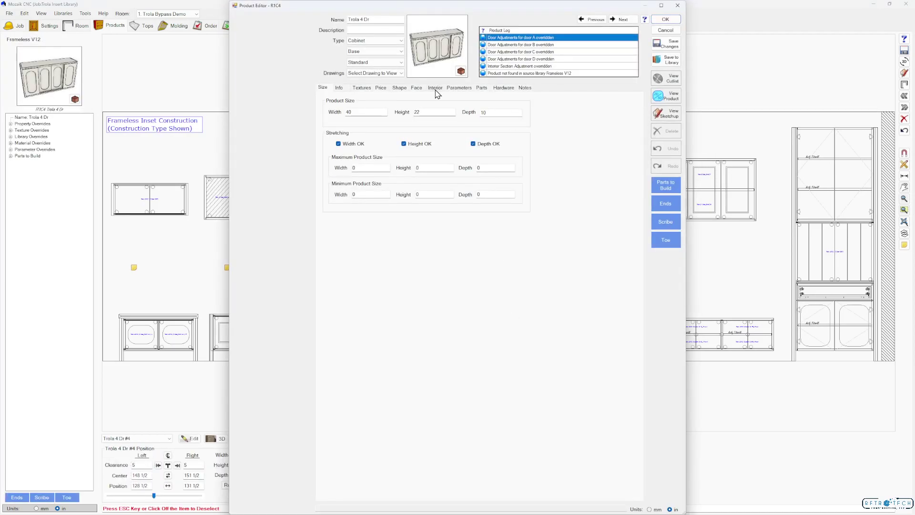
pyautogui.click(435, 88)
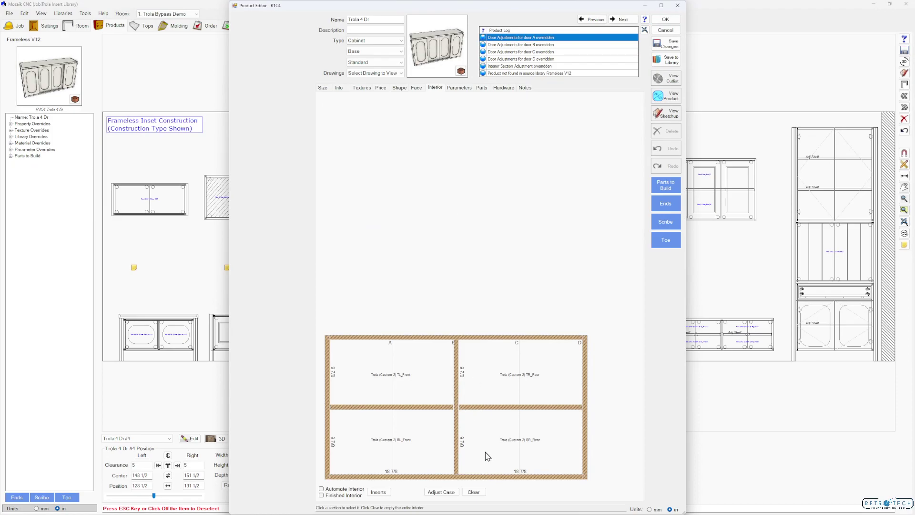
pyautogui.click(513, 443)
pyautogui.click(472, 492)
pyautogui.click(535, 373)
pyautogui.click(474, 492)
pyautogui.click(405, 382)
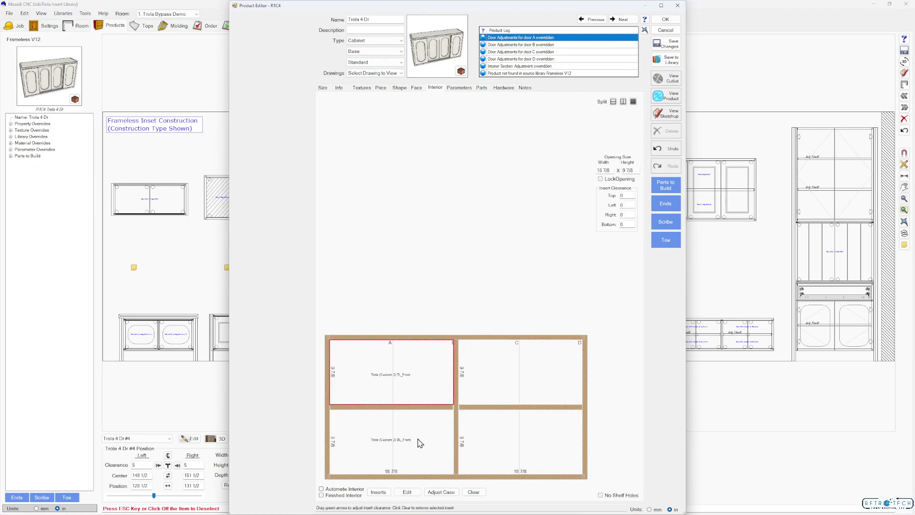
pyautogui.click(472, 491)
pyautogui.click(409, 440)
pyautogui.click(473, 492)
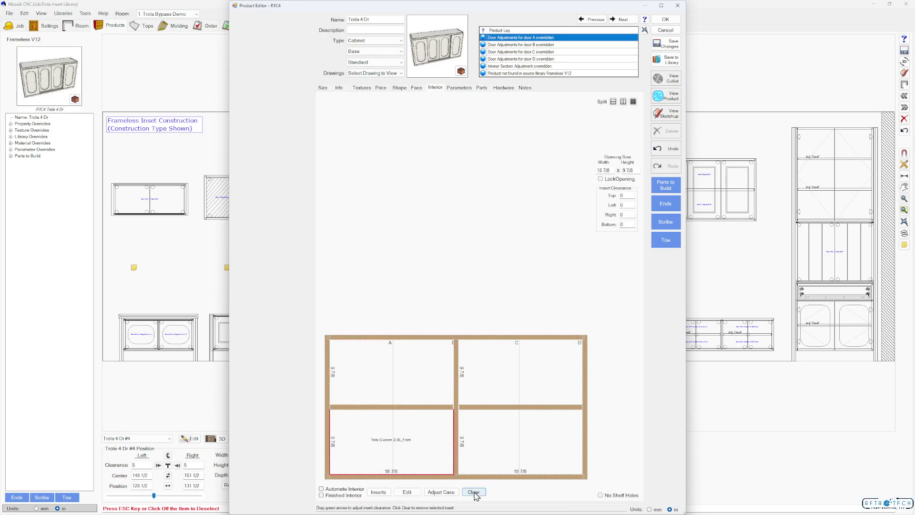
# Step: Show the Trola 4 Dr cabinet in 3D beside its interior layout and inspect it from the front
pyautogui.click(666, 96)
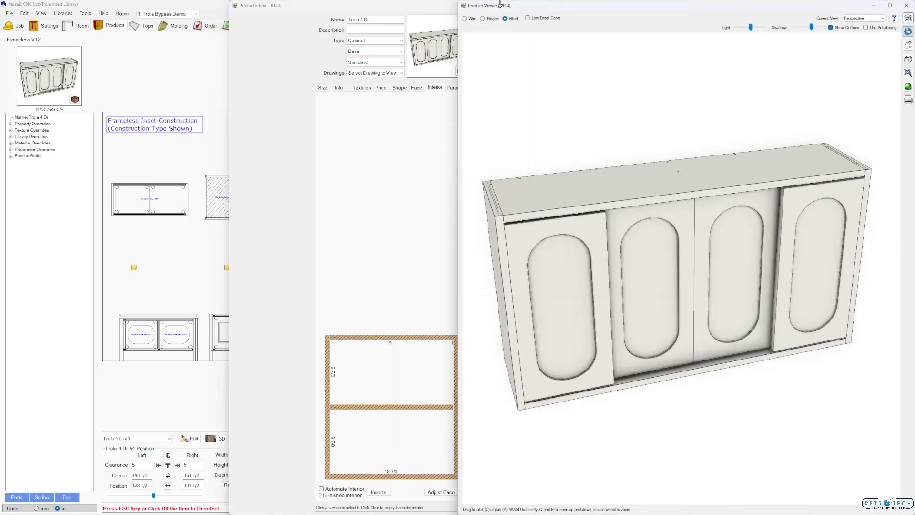
pyautogui.moveTo(454, 10); pyautogui.dragTo(389, 26)
pyautogui.moveTo(667, 214); pyautogui.dragTo(642, 255)
# Step: Place the Trola (Custom 2) BL_Front insert in the cabinet's lower-left opening and Trola (Custom 2) BR_Rear in its lower-right opening
pyautogui.click(176, 435)
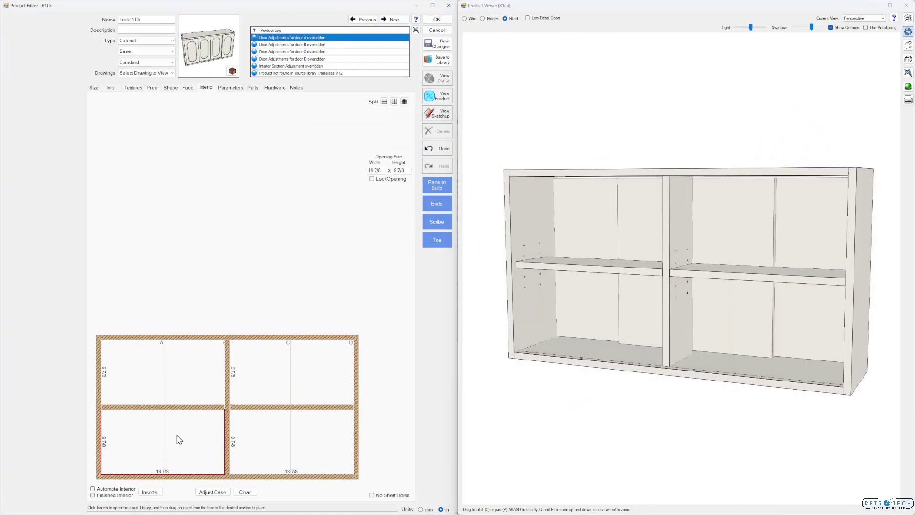
pyautogui.click(155, 491)
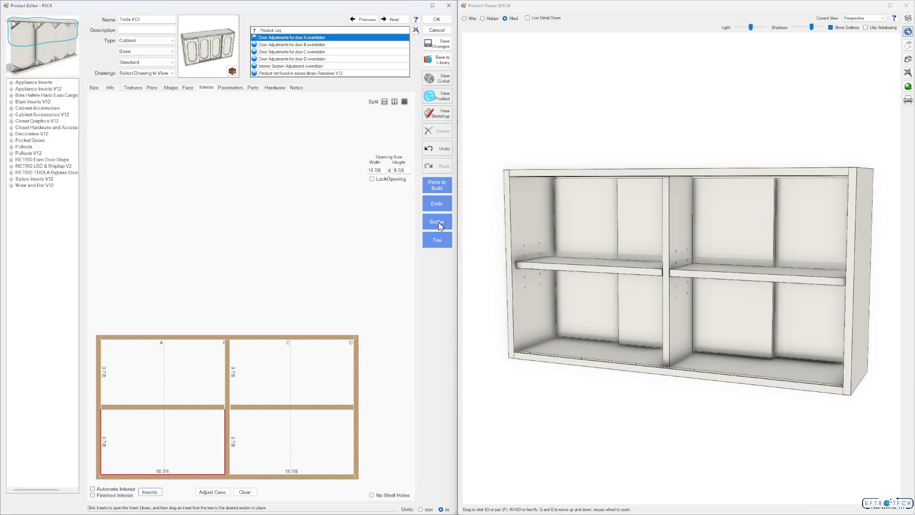
pyautogui.moveTo(739, 219)
pyautogui.mouseDown()
pyautogui.moveTo(768, 212)
pyautogui.moveTo(700, 205)
pyautogui.moveTo(717, 212)
pyautogui.mouseUp()
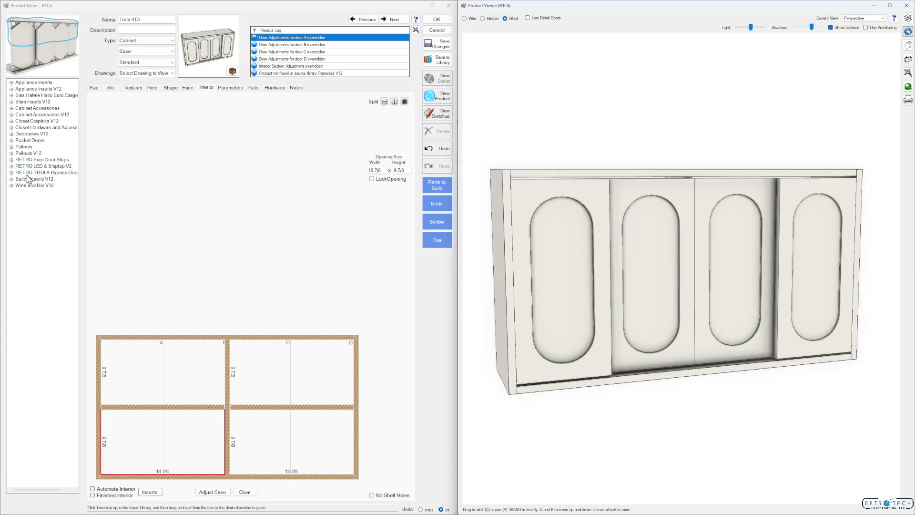
pyautogui.click(11, 172)
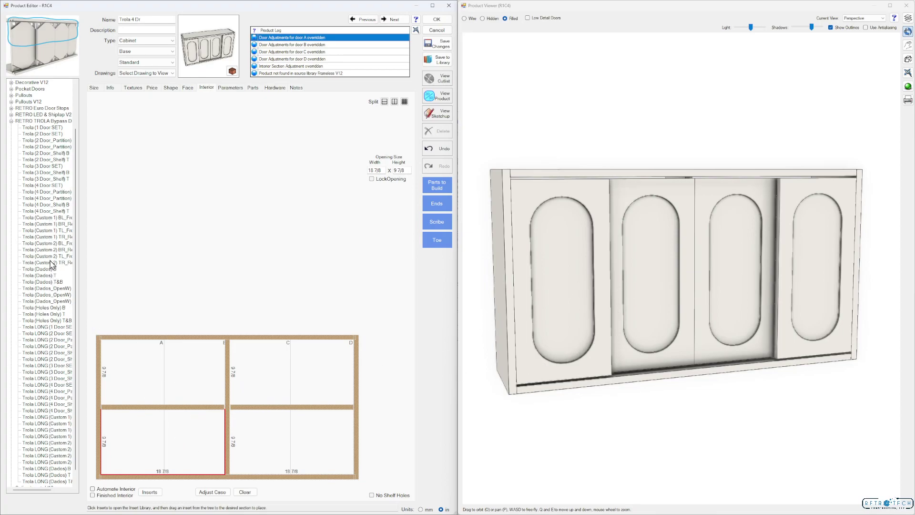
pyautogui.moveTo(45, 490); pyautogui.dragTo(56, 490)
pyautogui.click(32, 243)
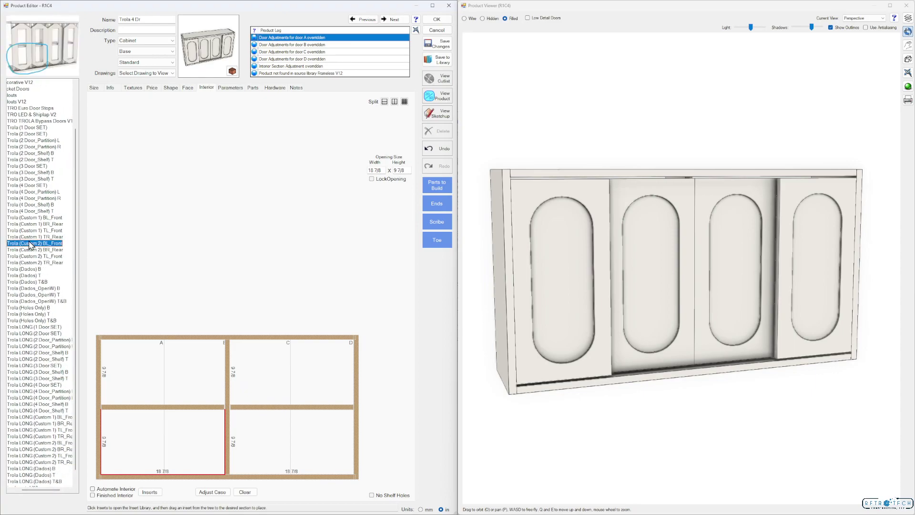
pyautogui.moveTo(27, 245); pyautogui.dragTo(178, 434)
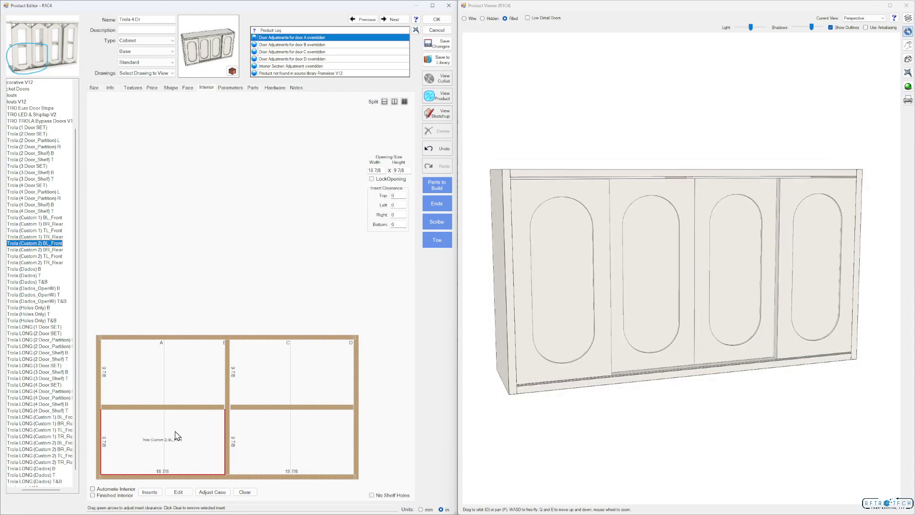
pyautogui.click(36, 250)
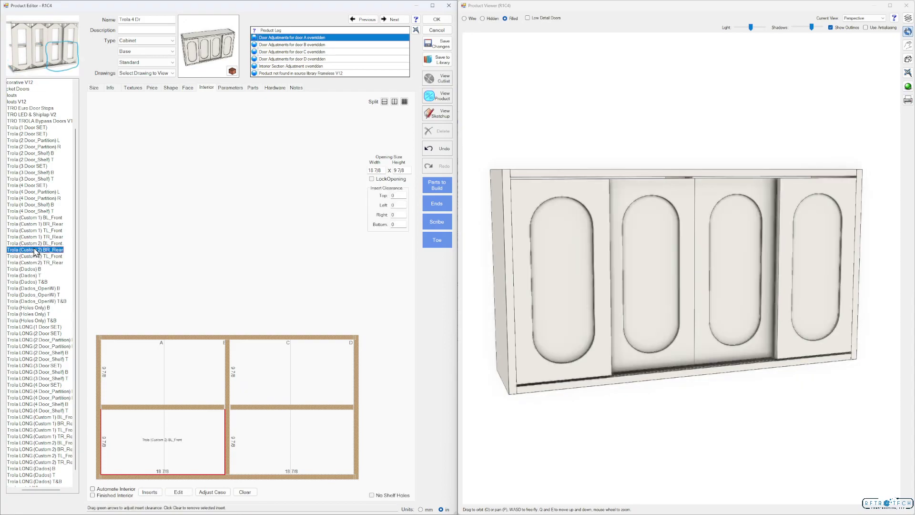
pyautogui.moveTo(46, 249); pyautogui.dragTo(293, 436)
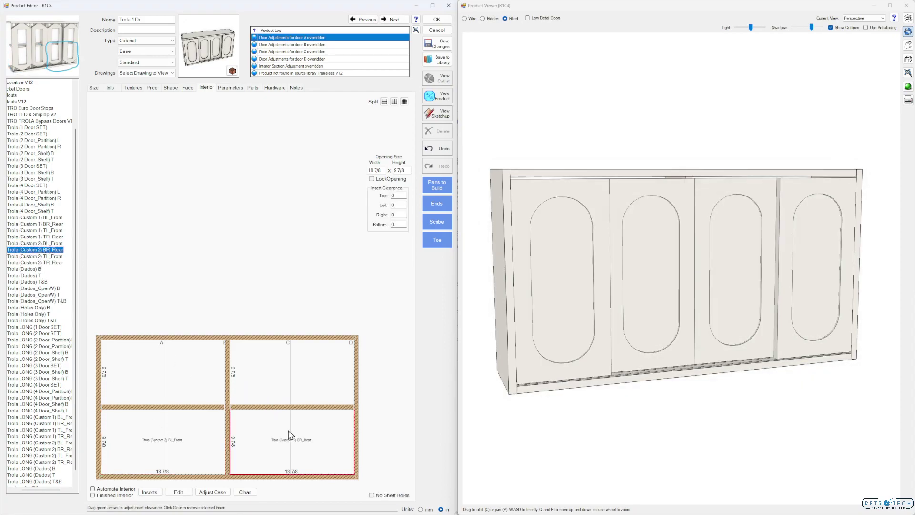
# Step: Place the Trola (Custom 2) TL_Front insert in the upper-left opening and Trola (Custom 2) TR_Rear in the upper-right opening
pyautogui.click(151, 347)
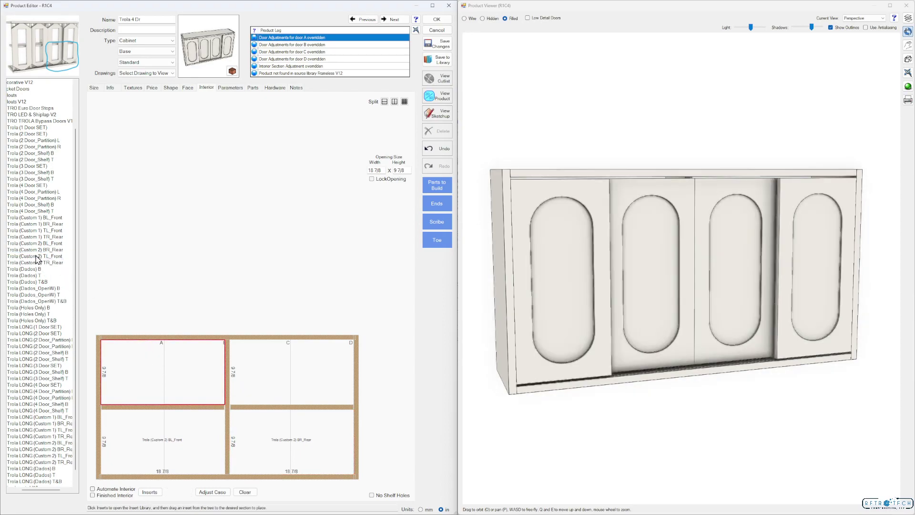
pyautogui.click(36, 256)
pyautogui.moveTo(50, 256); pyautogui.dragTo(143, 360)
pyautogui.click(271, 367)
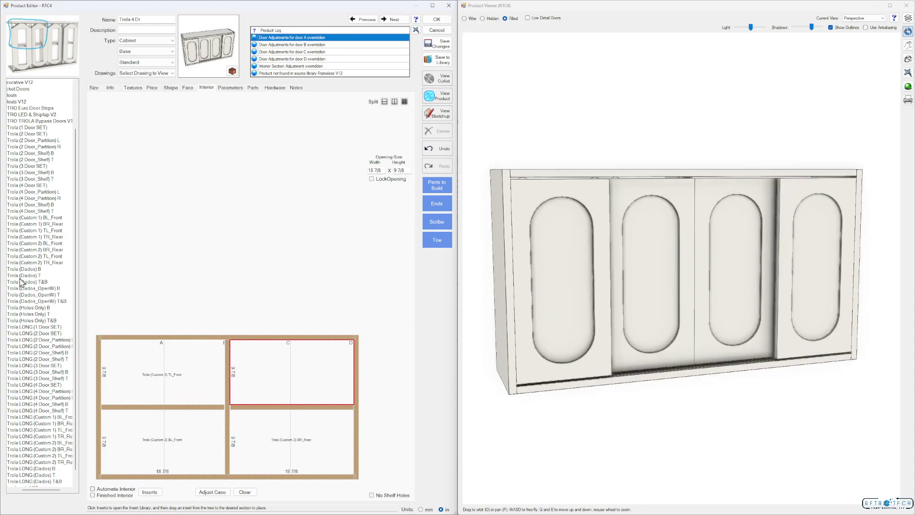
pyautogui.click(29, 263)
pyautogui.moveTo(86, 280); pyautogui.dragTo(296, 370)
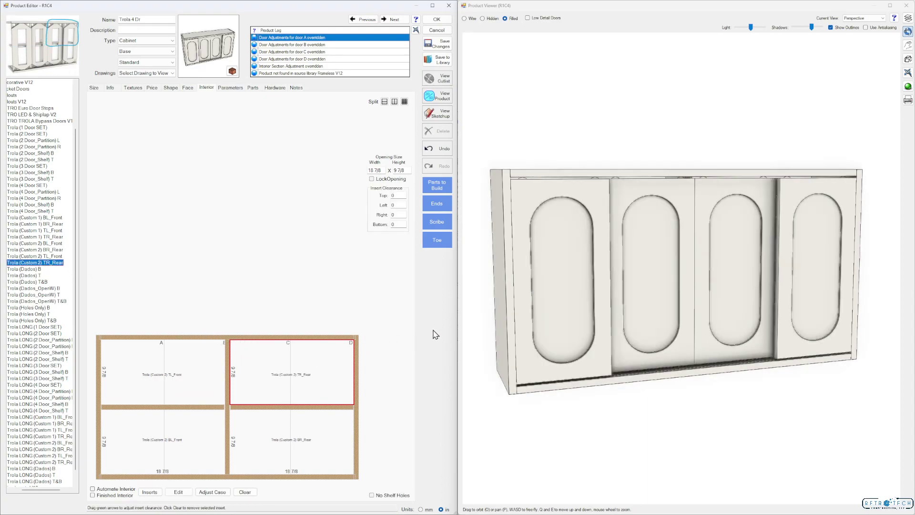
pyautogui.moveTo(518, 306); pyautogui.dragTo(559, 296)
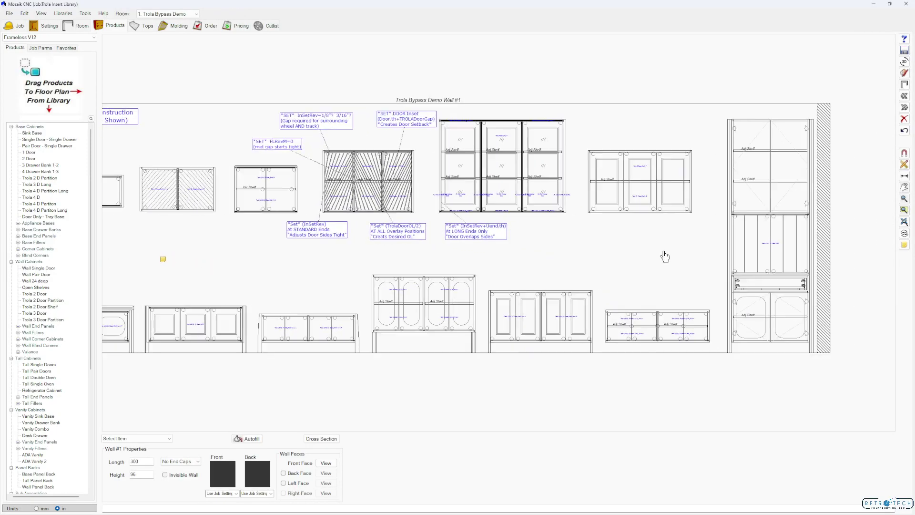
# Step: Open Wall #1 in the 3D room view and inspect the row of cabinets and the tall end cabinet
pyautogui.click(904, 63)
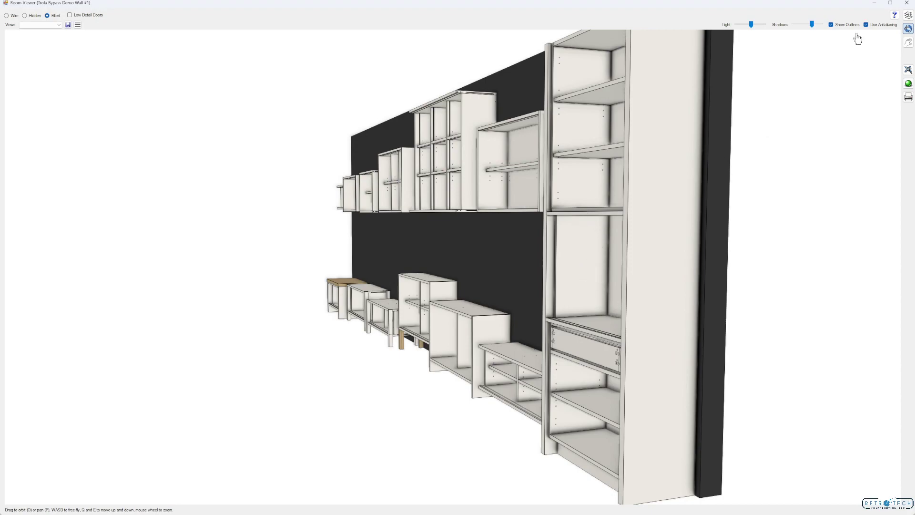
pyautogui.click(905, 29)
pyautogui.scroll(3, 593, 286)
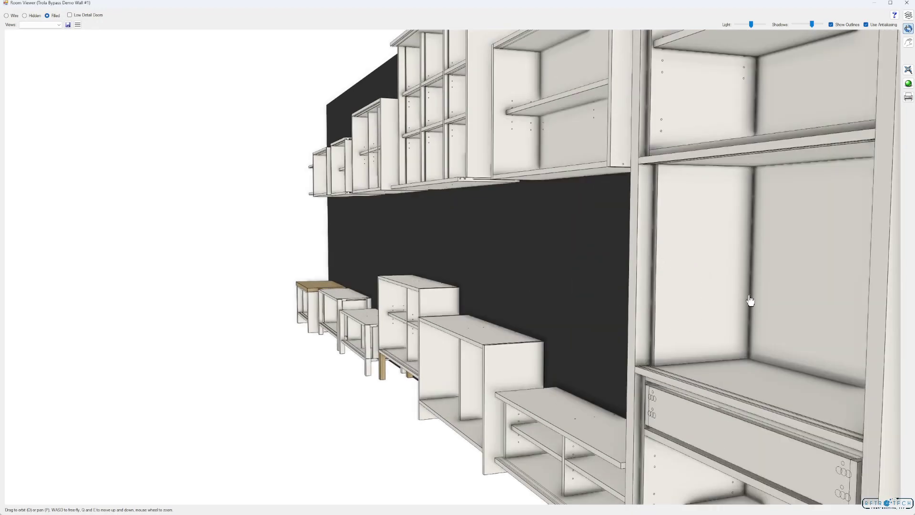
pyautogui.scroll(-1, 749, 300)
pyautogui.scroll(-5, 739, 285)
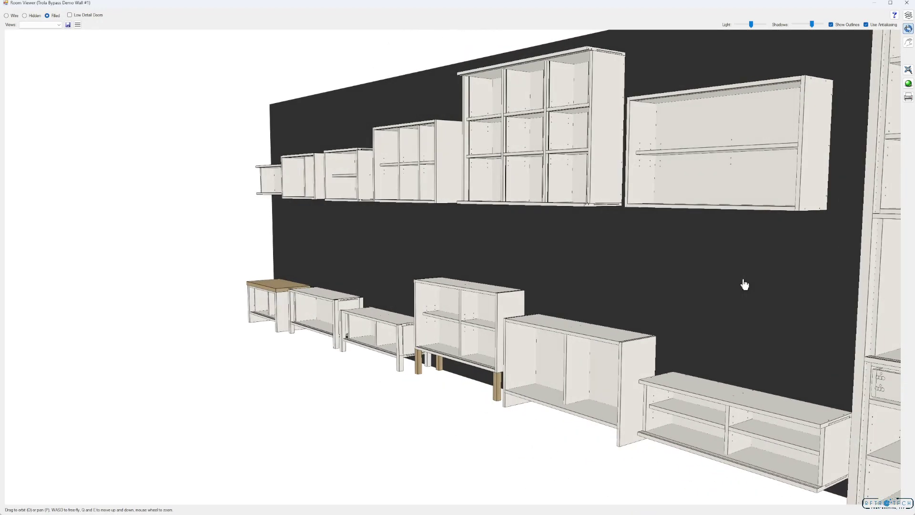
pyautogui.scroll(5, 743, 286)
# Step: Turn on the Cabinet Doors layer in the 3D room view
pyautogui.press('p')
pyautogui.press('l')
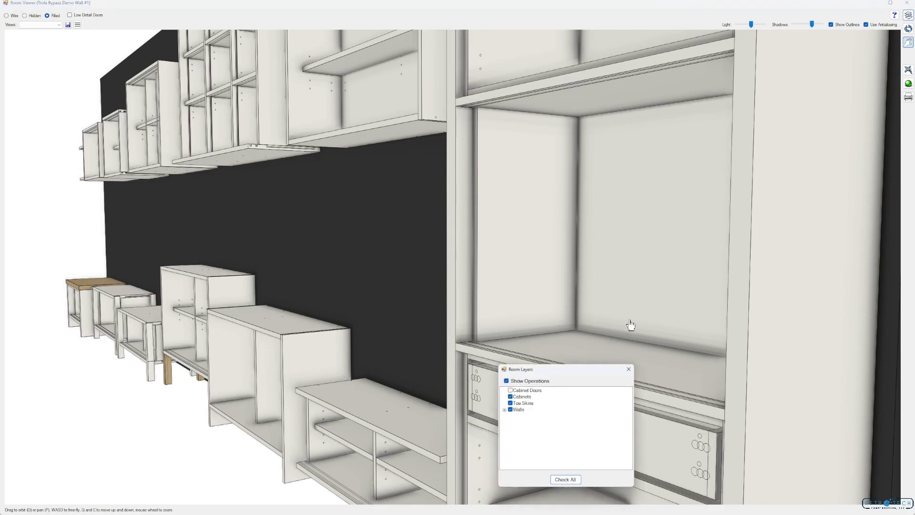
pyautogui.click(510, 390)
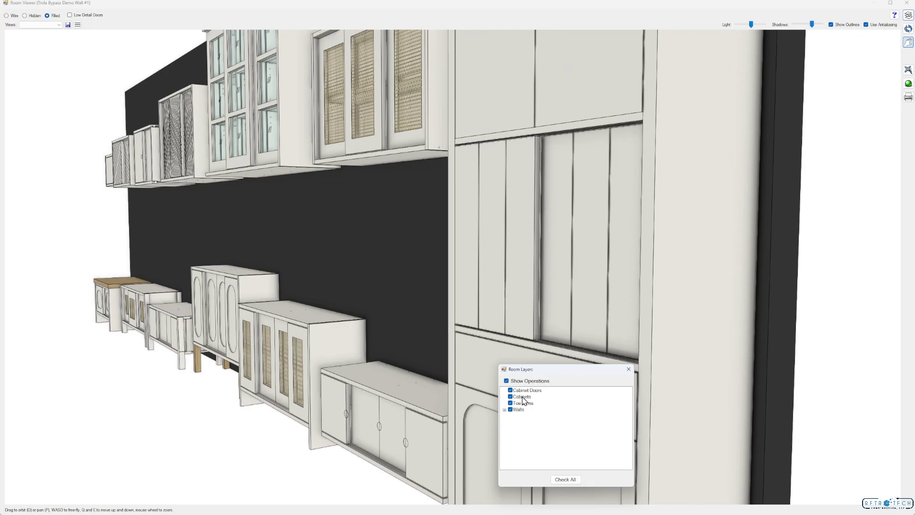
# Step: Hide the Cabinet Doors layer in the 3D room view, inspect the cabinets' open interiors, and close the view
pyautogui.click(510, 390)
pyautogui.scroll(3, 514, 137)
pyautogui.scroll(-3, 520, 124)
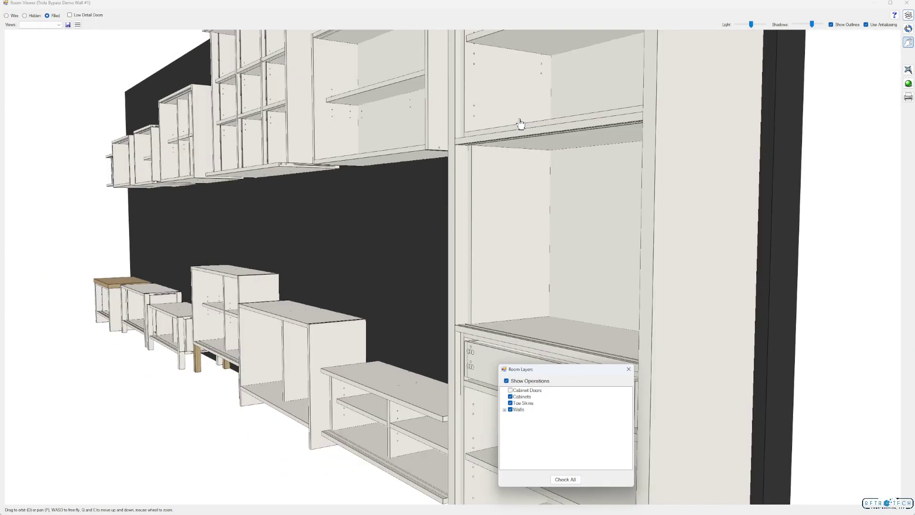
pyautogui.press('Escape')
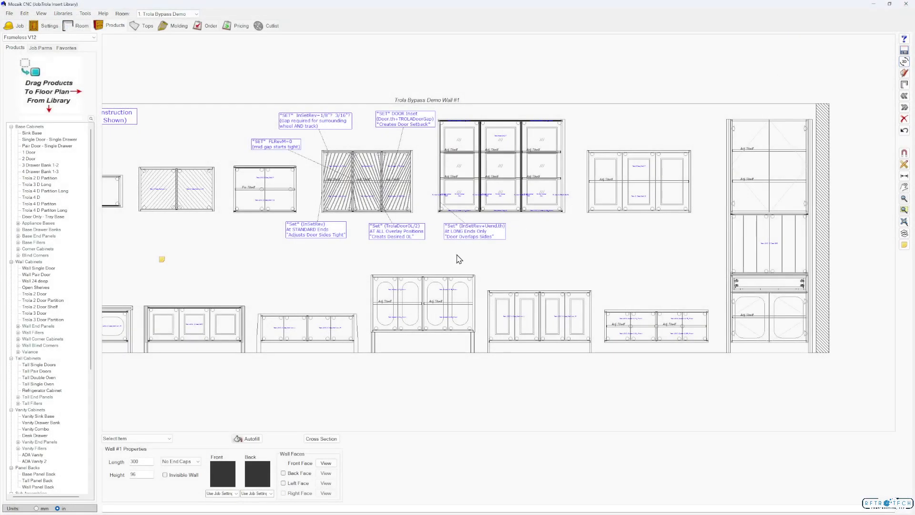
# Step: Open the 2 Bypass Long Snap2Base unit in the tall cabinet and examine its parameter overrides, long top and bottom, and track ends in 3D
pyautogui.doubleClick(775, 242)
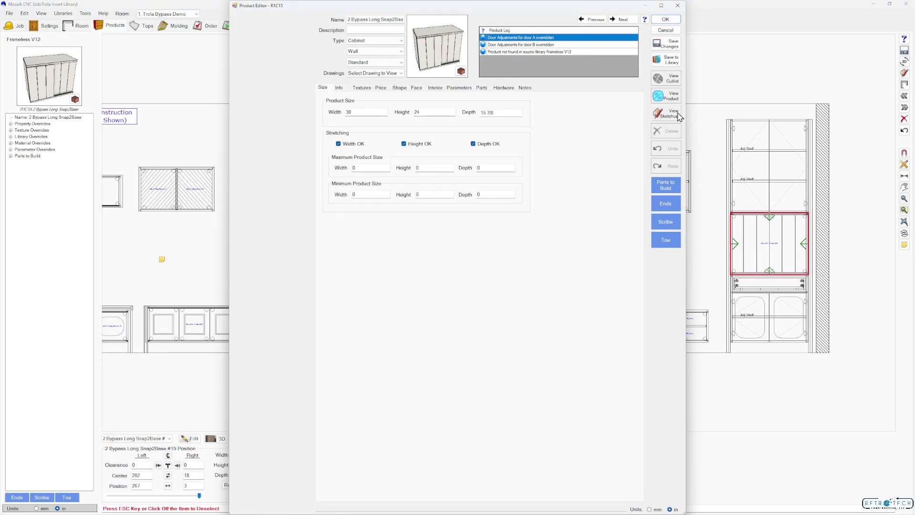
pyautogui.click(663, 94)
pyautogui.moveTo(700, 138); pyautogui.dragTo(770, 156)
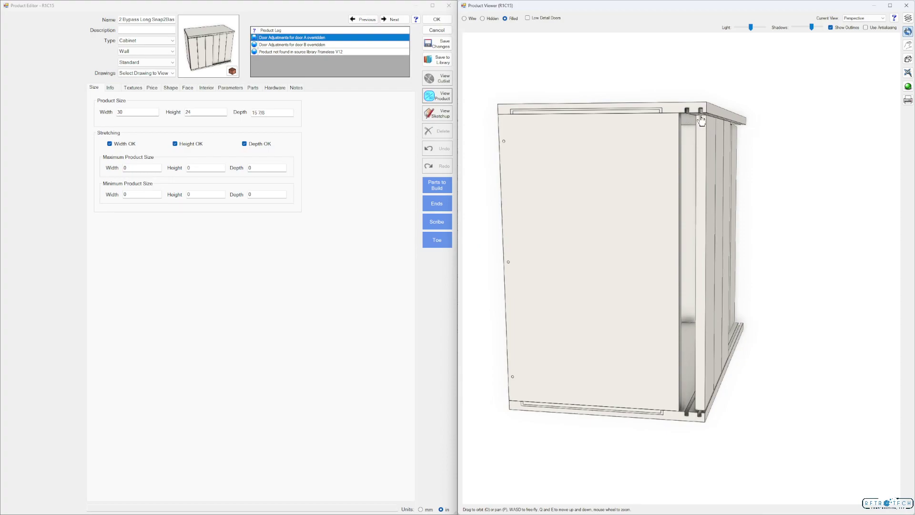
pyautogui.click(230, 87)
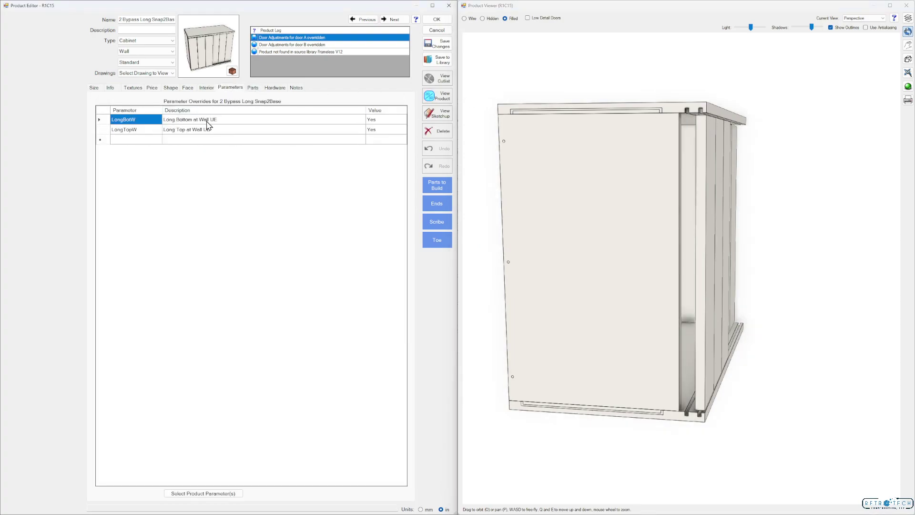
pyautogui.moveTo(758, 177); pyautogui.dragTo(741, 133)
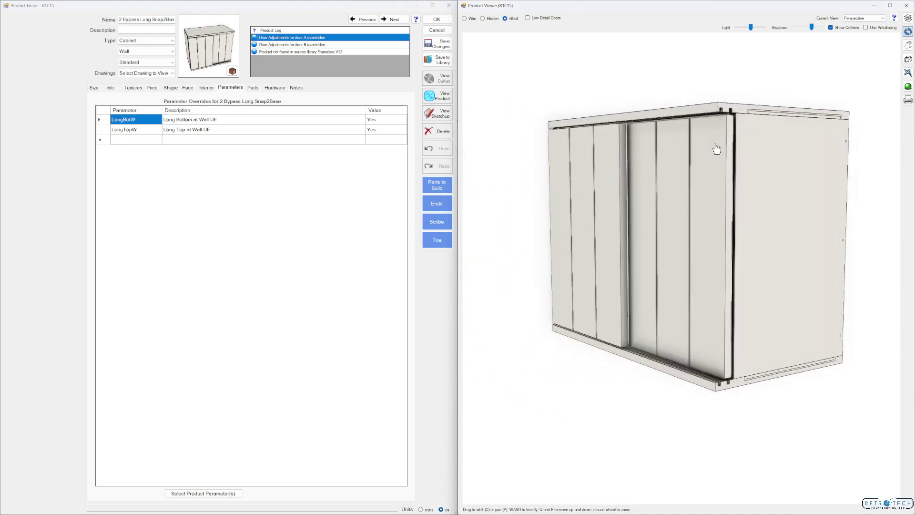
pyautogui.moveTo(726, 376); pyautogui.dragTo(759, 374)
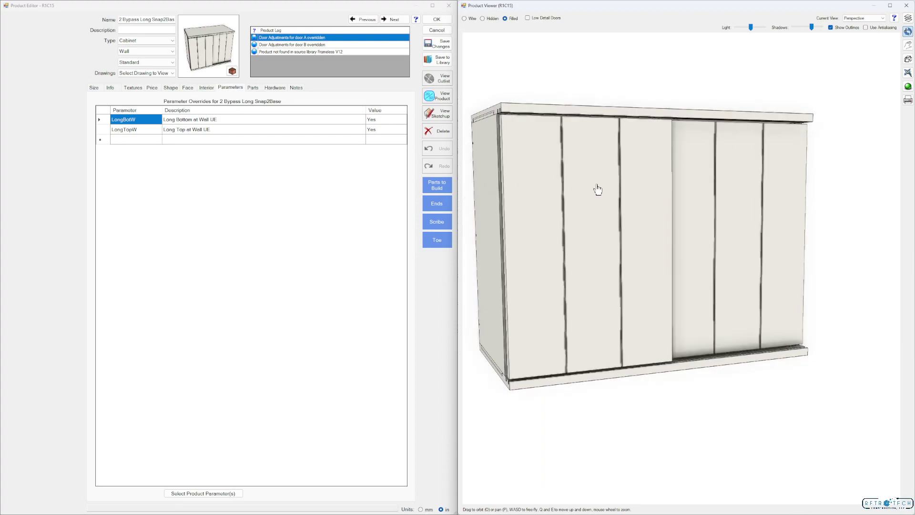
# Step: Add the Inset Door Reveal (InSetRev) parameter from the Doors category to the product's parameter overrides
pyautogui.click(123, 141)
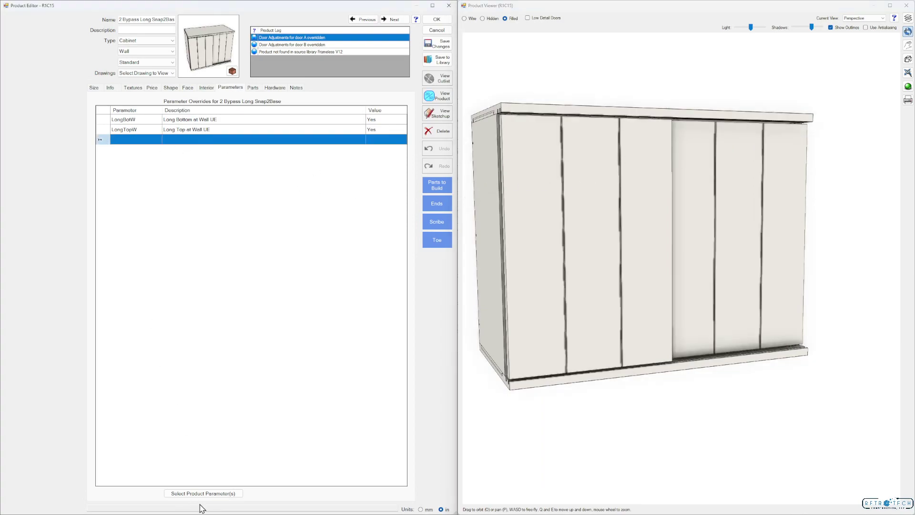
pyautogui.click(218, 493)
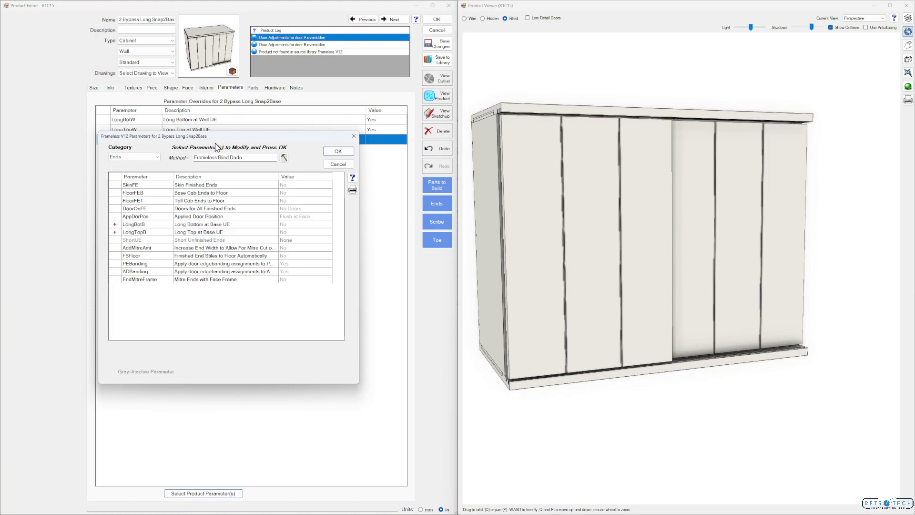
pyautogui.click(157, 157)
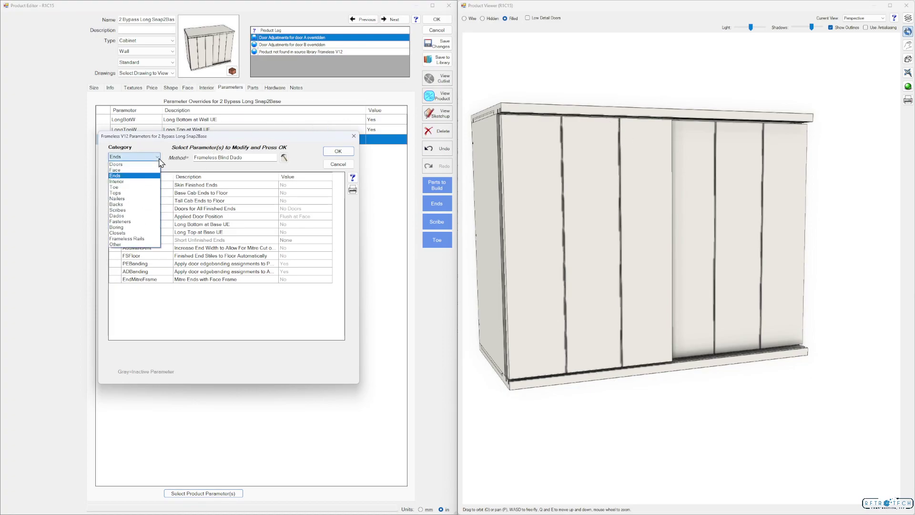
pyautogui.click(155, 164)
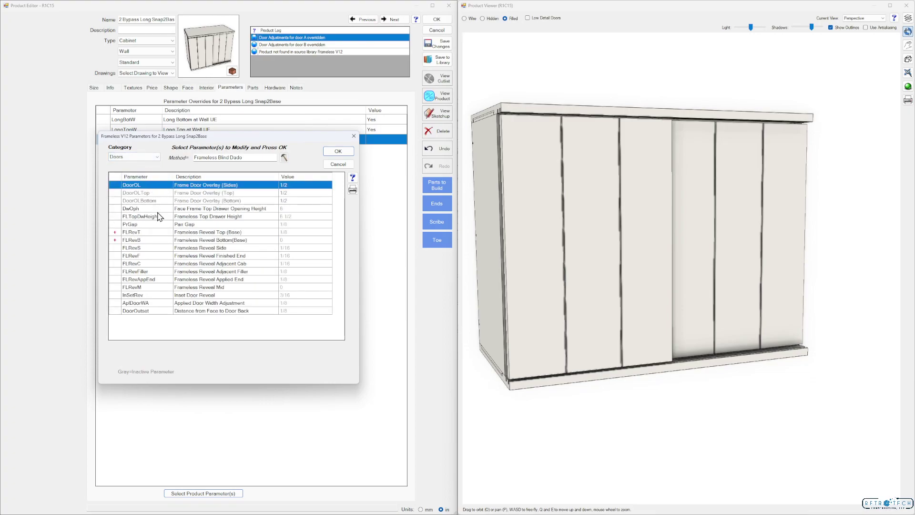
pyautogui.click(149, 296)
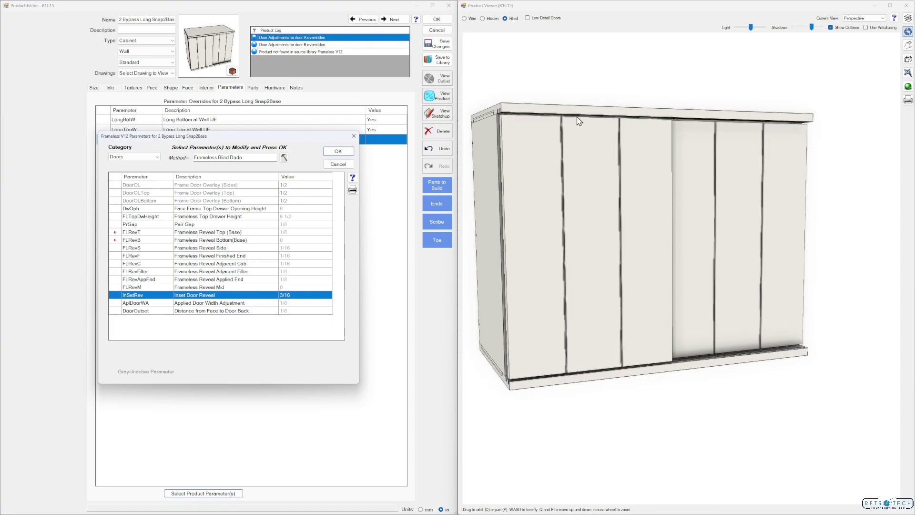
pyautogui.click(338, 151)
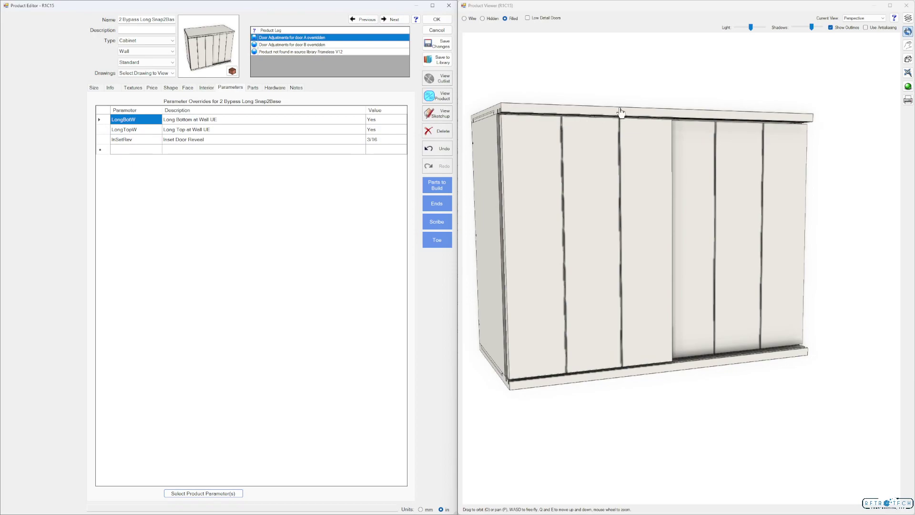
# Step: Set the Inset Door Reveal override of the bypass unit to 1/2
pyautogui.moveTo(639, 124); pyautogui.dragTo(635, 125)
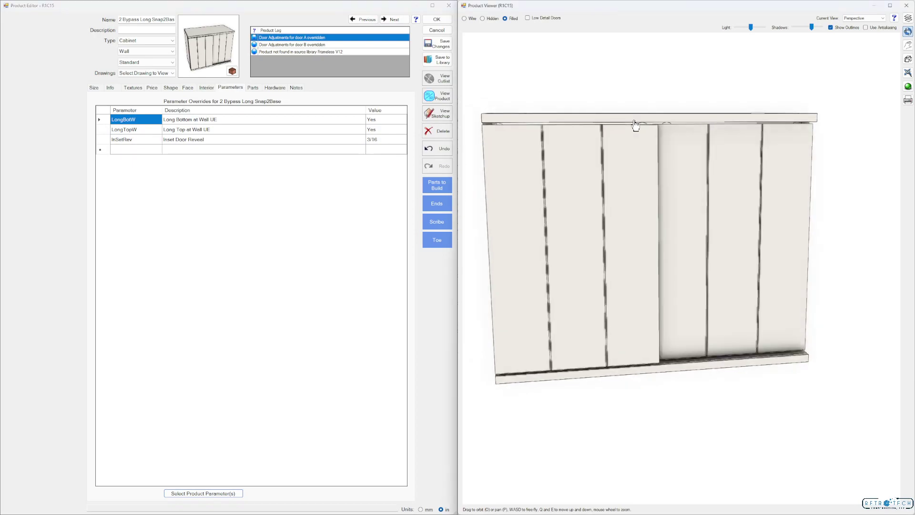
pyautogui.click(377, 143)
pyautogui.write('1/2')
pyautogui.press('Return')
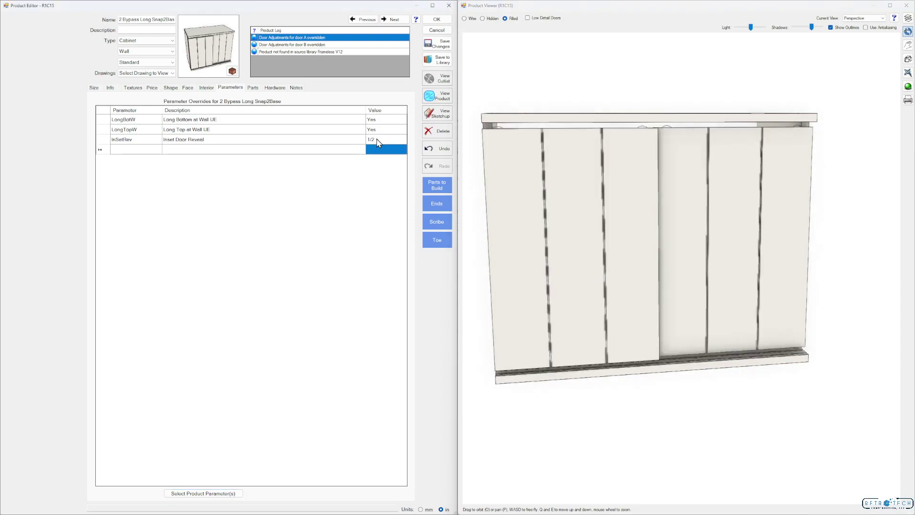
# Step: Examine the gaps above and below the bypass doors from front and back in 3D, with High Detail turned on
pyautogui.moveTo(602, 149); pyautogui.dragTo(602, 146)
pyautogui.moveTo(608, 113); pyautogui.dragTo(613, 116)
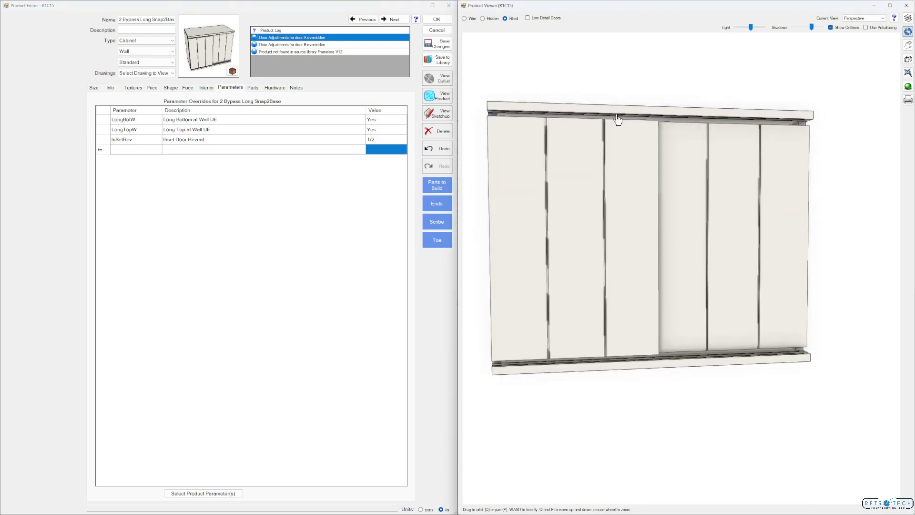
pyautogui.moveTo(612, 364); pyautogui.dragTo(562, 271)
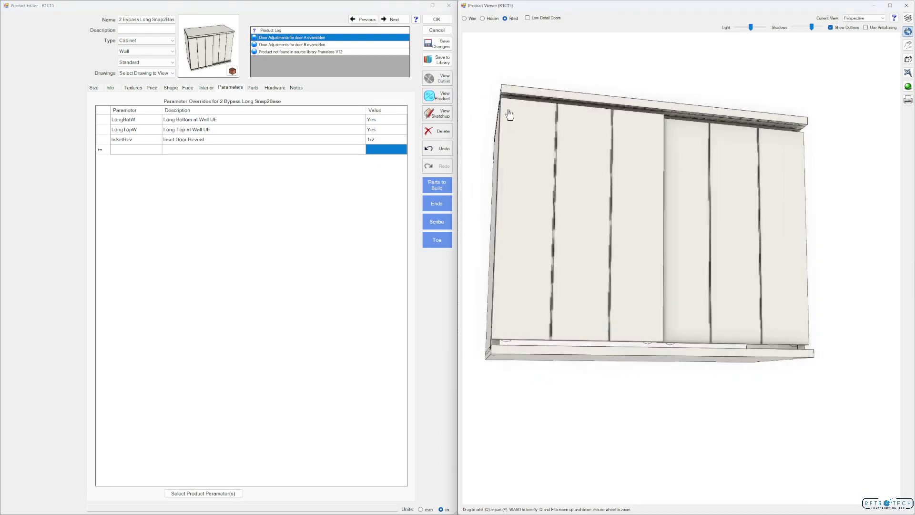
pyautogui.moveTo(530, 222); pyautogui.dragTo(637, 219)
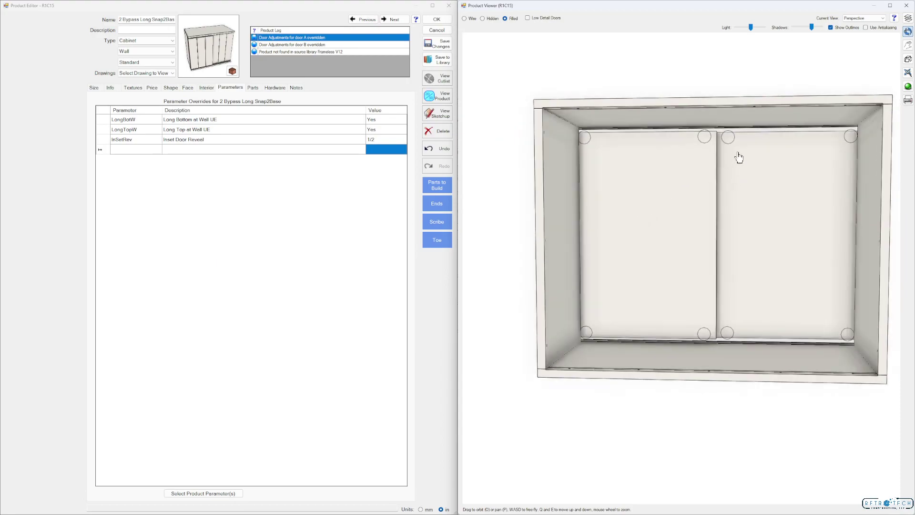
pyautogui.click(907, 17)
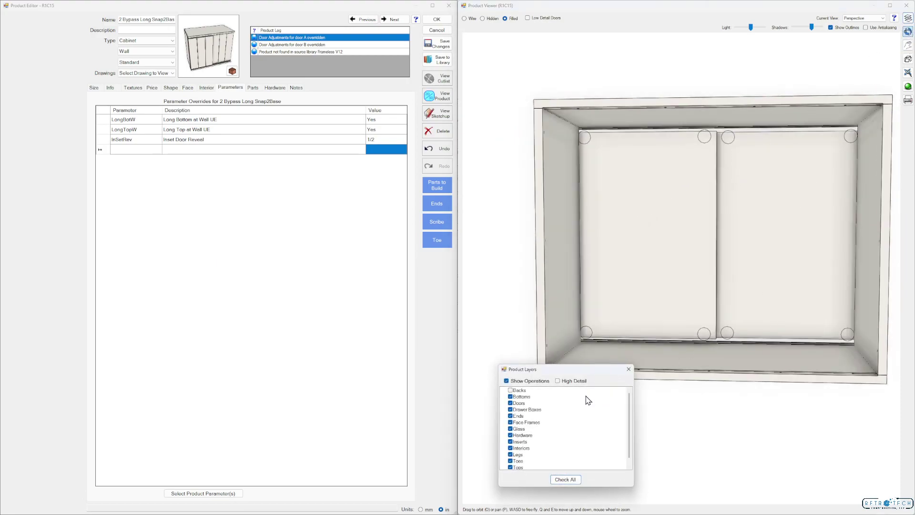
pyautogui.click(559, 381)
pyautogui.moveTo(753, 251); pyautogui.dragTo(686, 249)
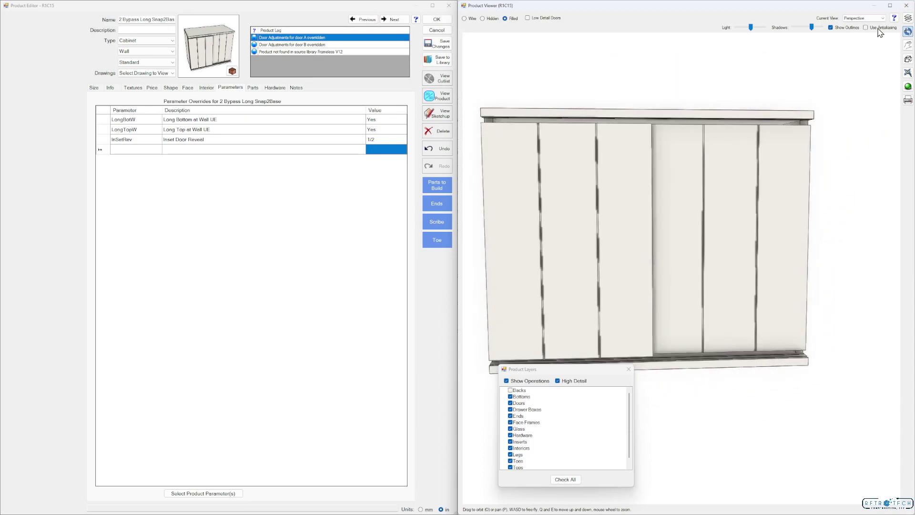
# Step: Delete the InSetRev override from the bypass unit and leave the product editor
pyautogui.click(104, 141)
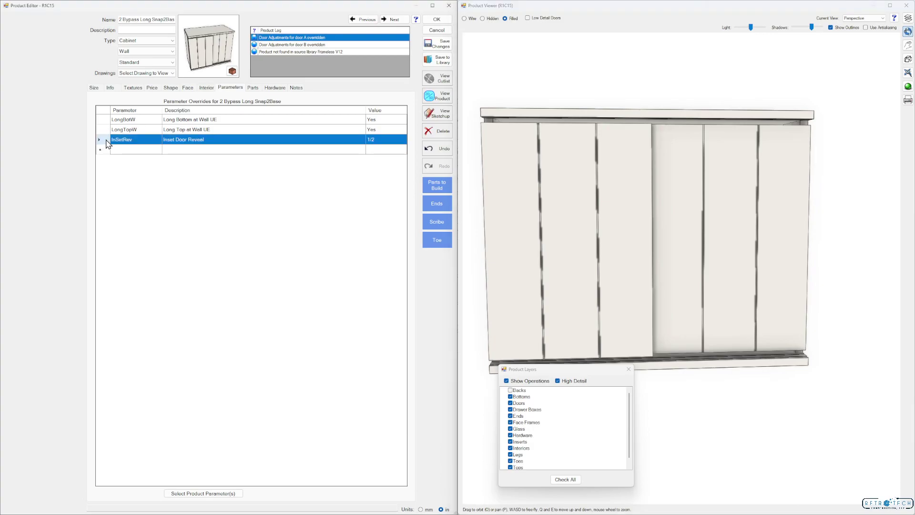
pyautogui.click(446, 133)
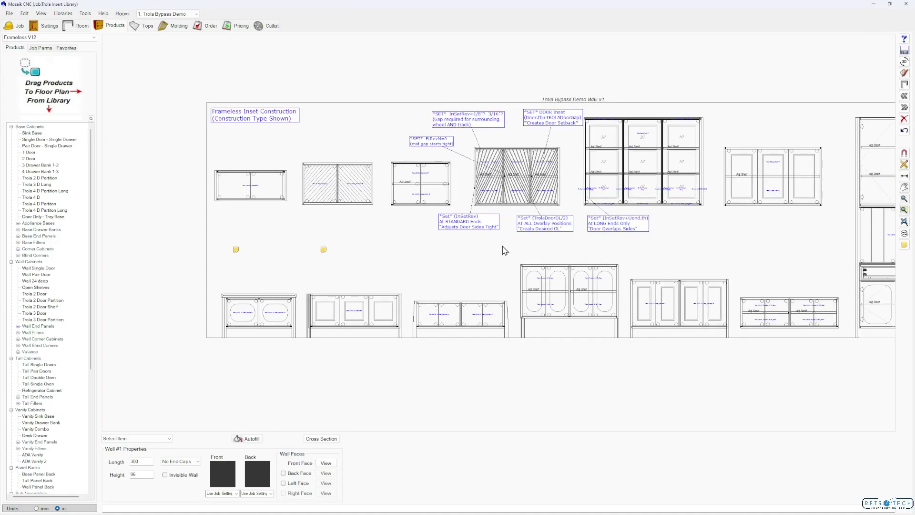
# Step: Open the Trola 2 Door L UE wall cabinet in the product editor with its face layout shown
pyautogui.moveTo(511, 257); pyautogui.dragTo(444, 238, button='middle')
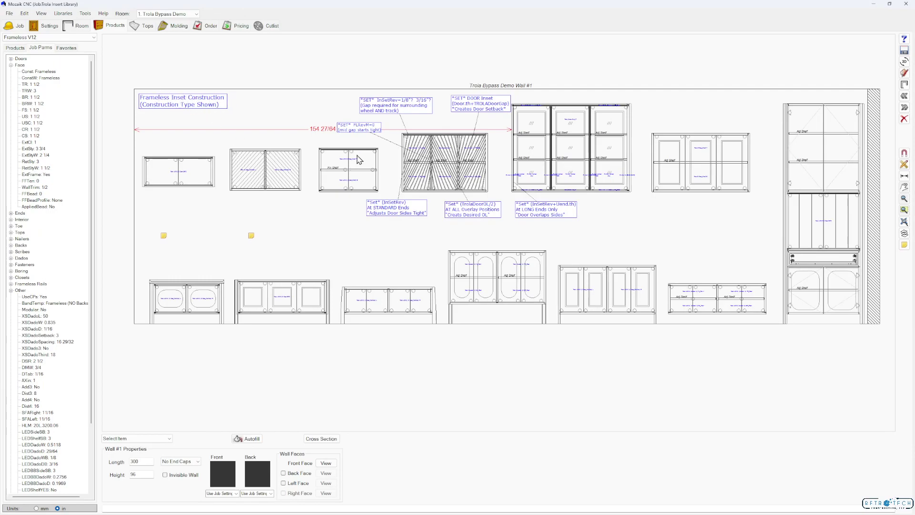
pyautogui.scroll(2, 388, 153)
pyautogui.scroll(2, 359, 163)
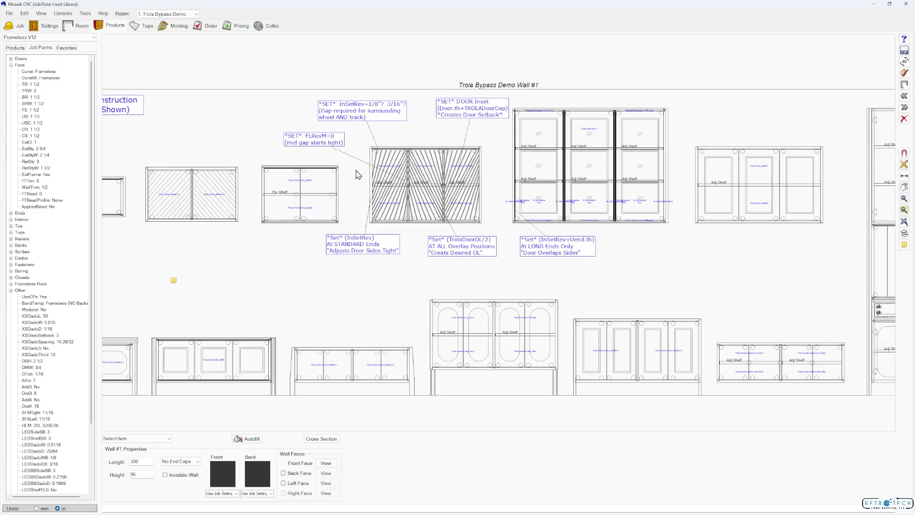
pyautogui.scroll(-2, 355, 177)
pyautogui.doubleClick(351, 184)
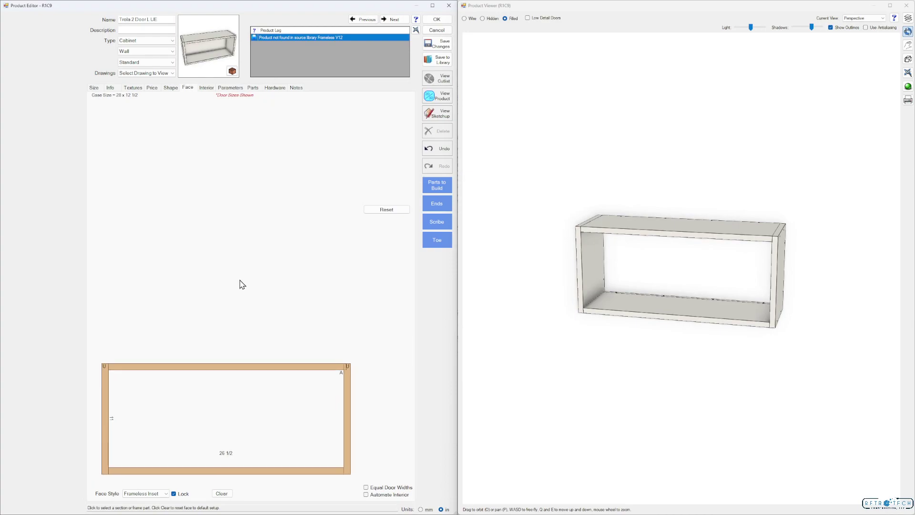
# Step: Split the cabinet's open face into two equal side-by-side sections with the Door face type
pyautogui.click(237, 350)
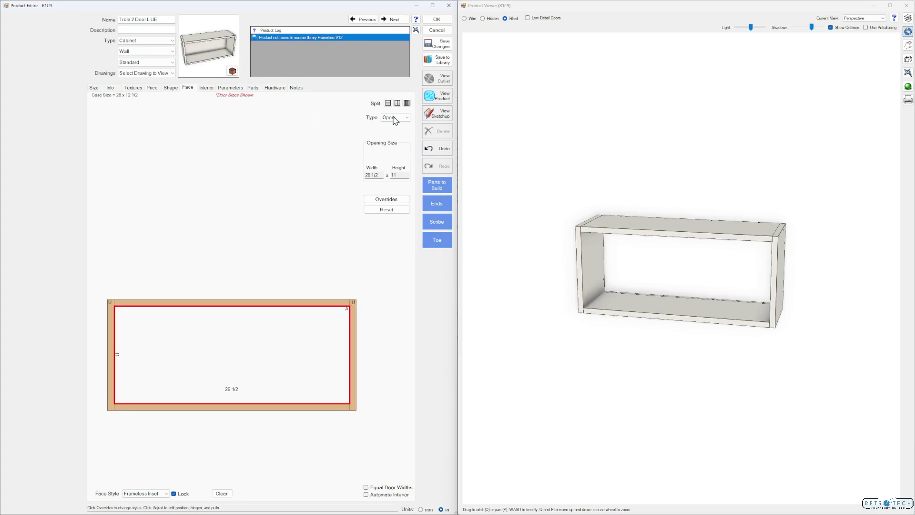
pyautogui.click(406, 104)
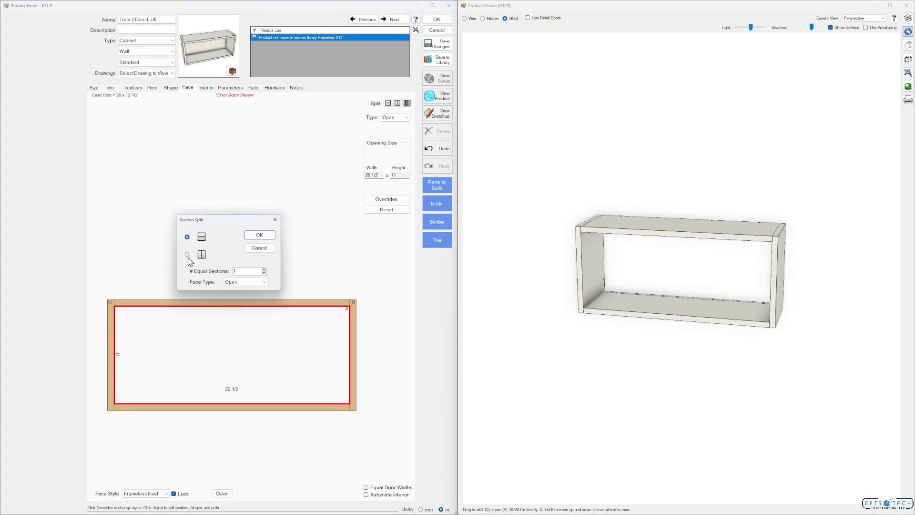
pyautogui.click(263, 273)
pyautogui.click(264, 282)
pyautogui.click(260, 296)
pyautogui.click(259, 235)
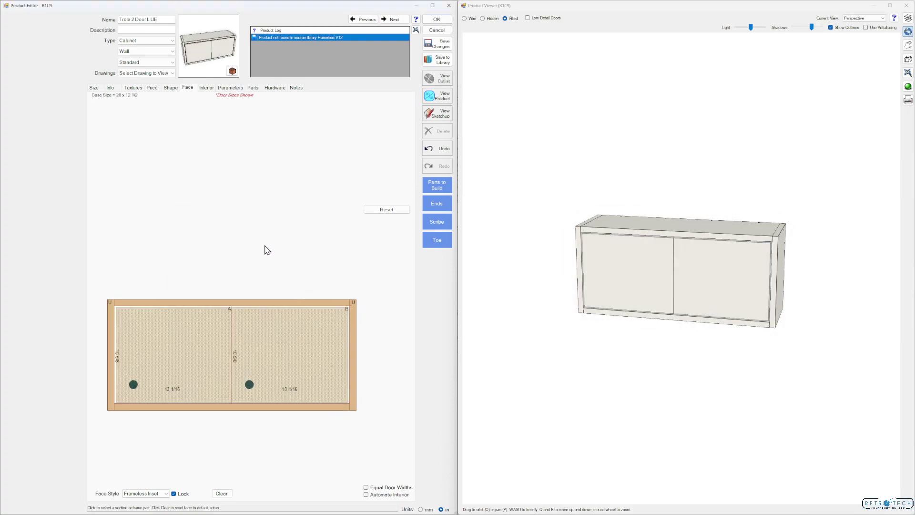
# Step: Set the hinge to None on both doors of the cabinet face
pyautogui.click(193, 350)
pyautogui.click(407, 132)
pyautogui.click(400, 145)
pyautogui.click(310, 320)
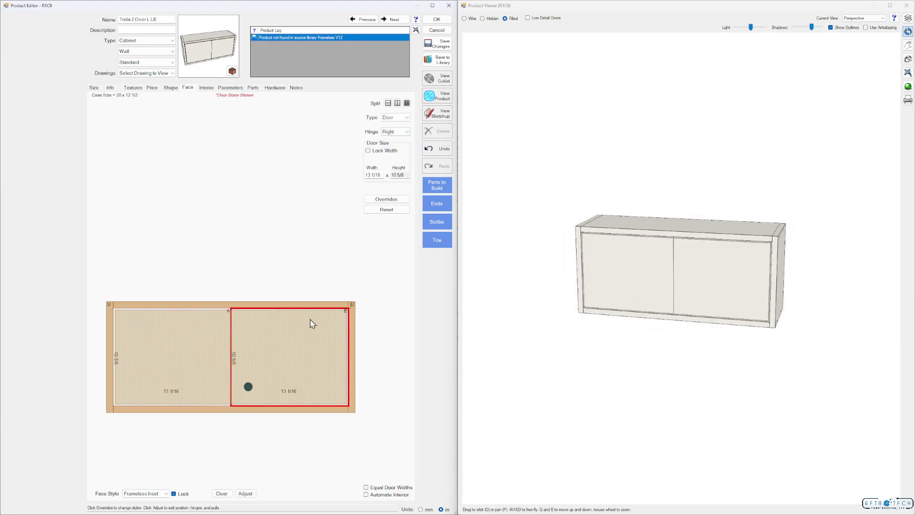
pyautogui.click(407, 132)
pyautogui.click(390, 157)
# Step: Examine the middle gap between the two doors in 3D against the FLRevM override, and move the product viewer off the wall notes
pyautogui.moveTo(660, 307); pyautogui.dragTo(684, 298)
pyautogui.scroll(3, 716, 241)
pyautogui.scroll(2, 715, 241)
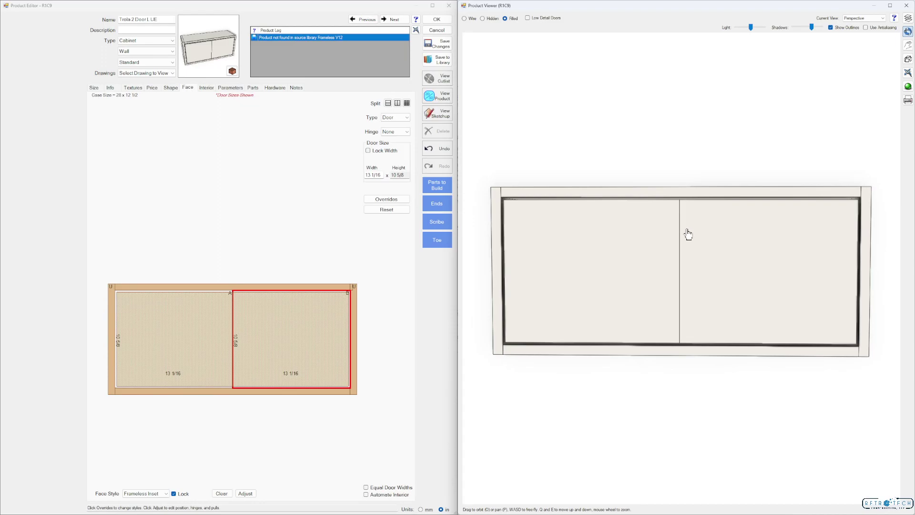
pyautogui.click(230, 87)
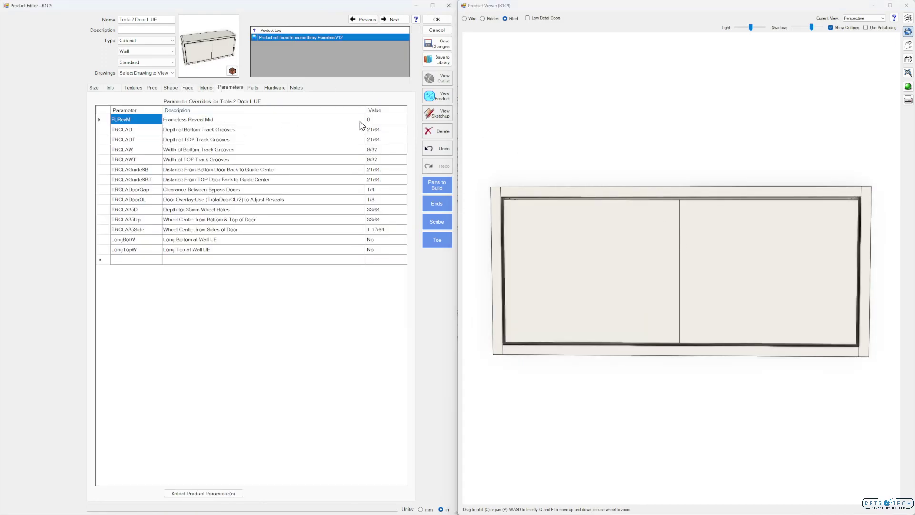
pyautogui.scroll(4, 679, 241)
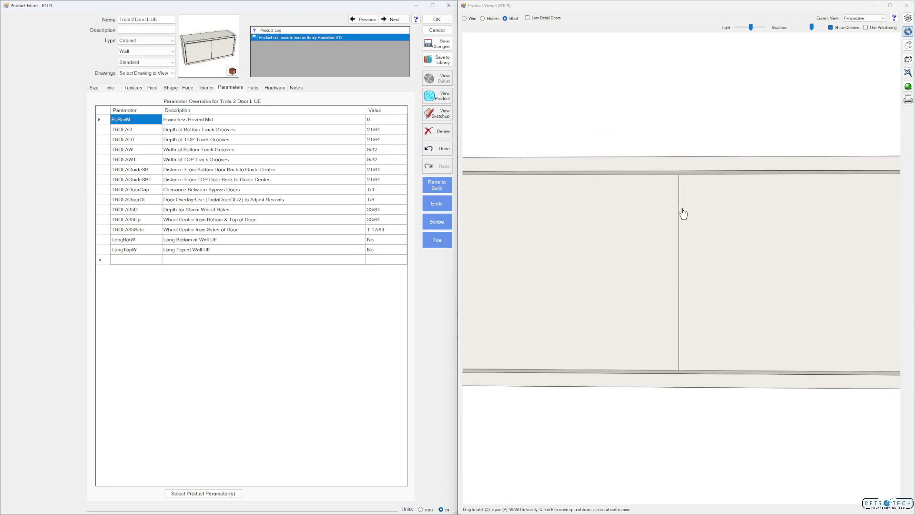
pyautogui.scroll(-4, 682, 213)
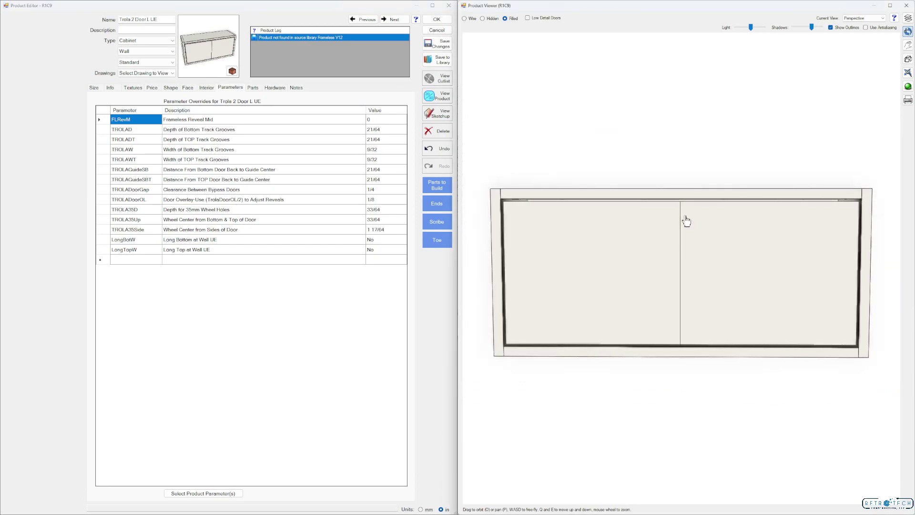
pyautogui.moveTo(659, 235)
pyautogui.mouseDown()
pyautogui.moveTo(621, 237)
pyautogui.moveTo(731, 235)
pyautogui.moveTo(662, 228)
pyautogui.mouseUp()
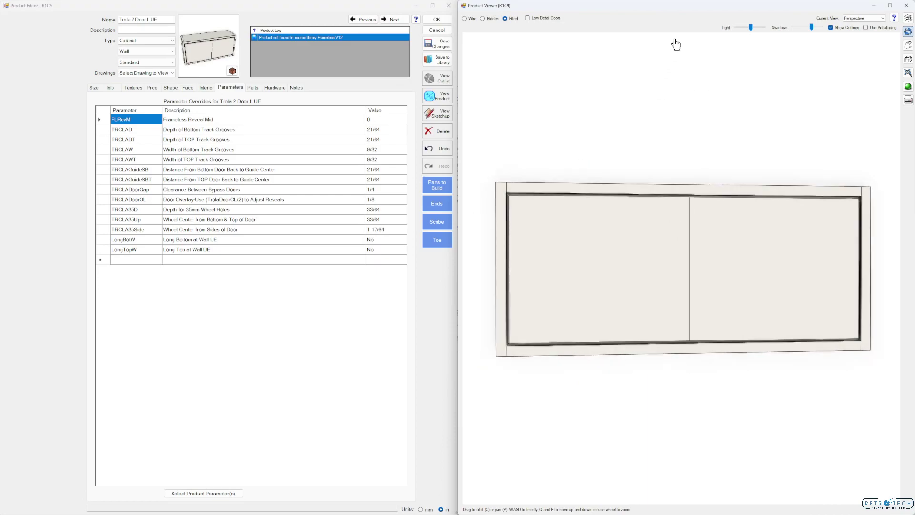
pyautogui.moveTo(695, 8); pyautogui.dragTo(699, 245)
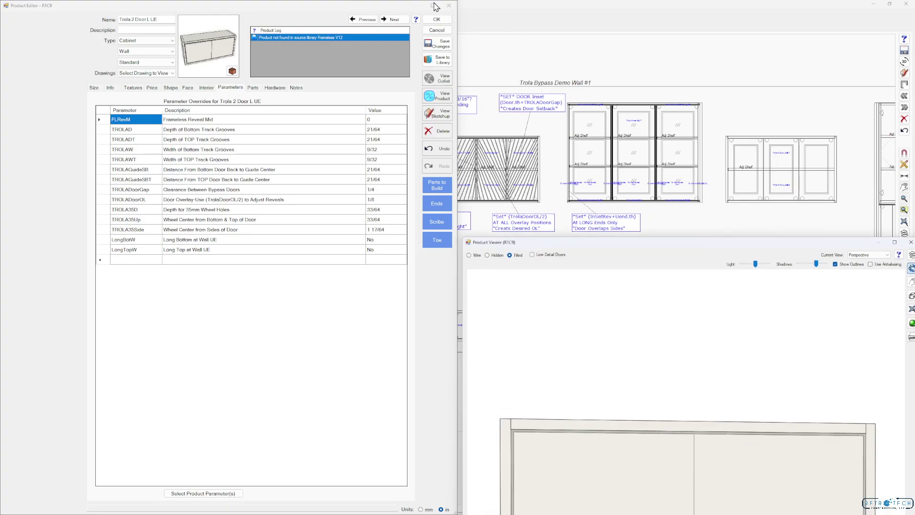
# Step: Set the left reveal adjustment of the left door to the formula InSetRev, then copy and test the formula
pyautogui.moveTo(394, 9); pyautogui.dragTo(300, 34)
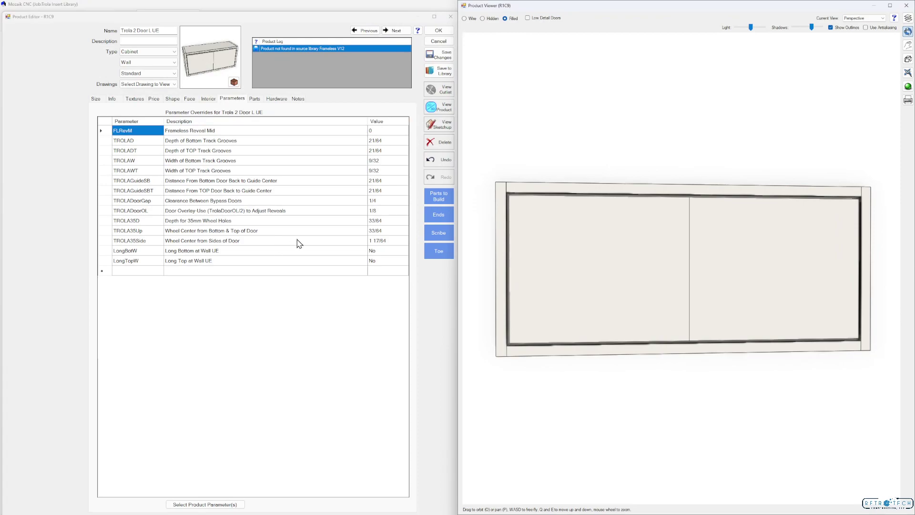
pyautogui.click(191, 99)
pyautogui.click(183, 368)
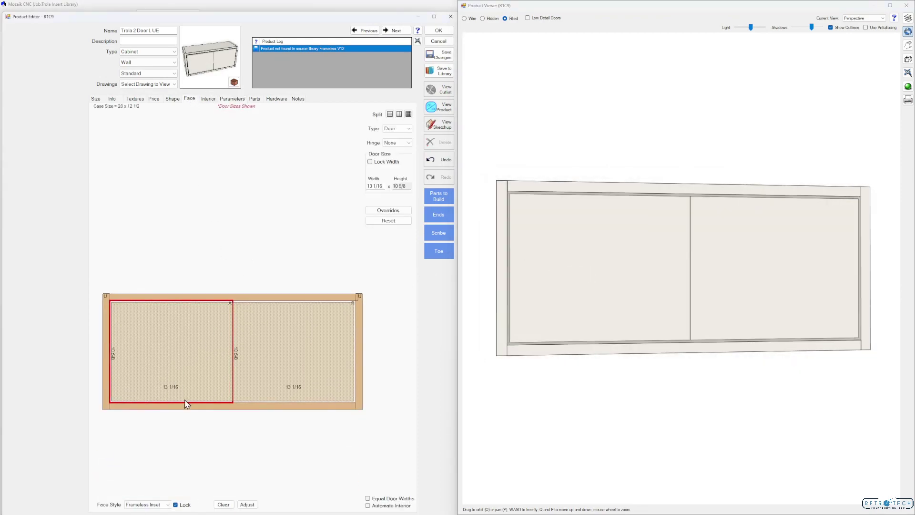
pyautogui.click(247, 504)
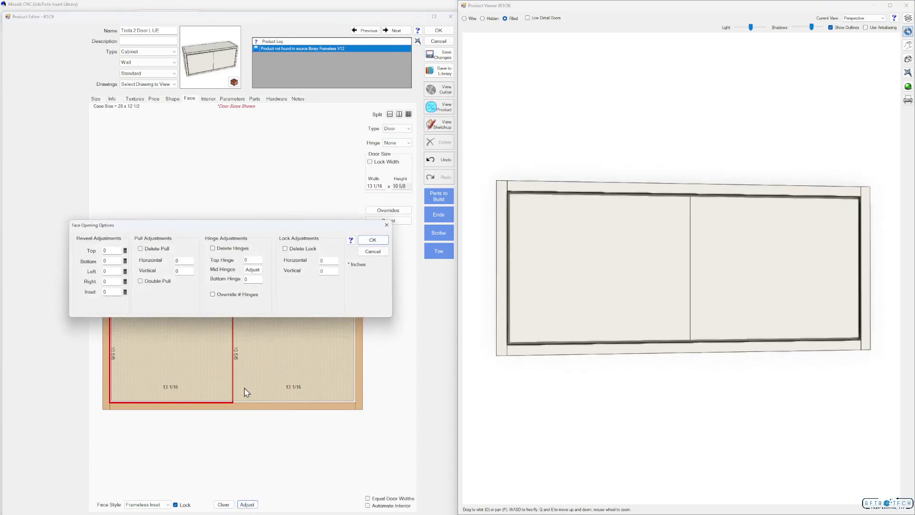
pyautogui.click(125, 281)
pyautogui.click(177, 194)
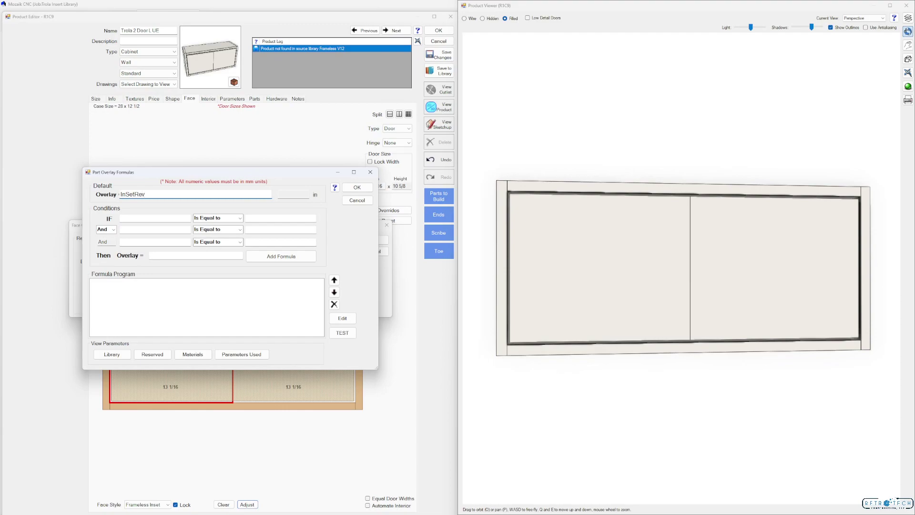
pyautogui.moveTo(164, 191); pyautogui.dragTo(108, 192)
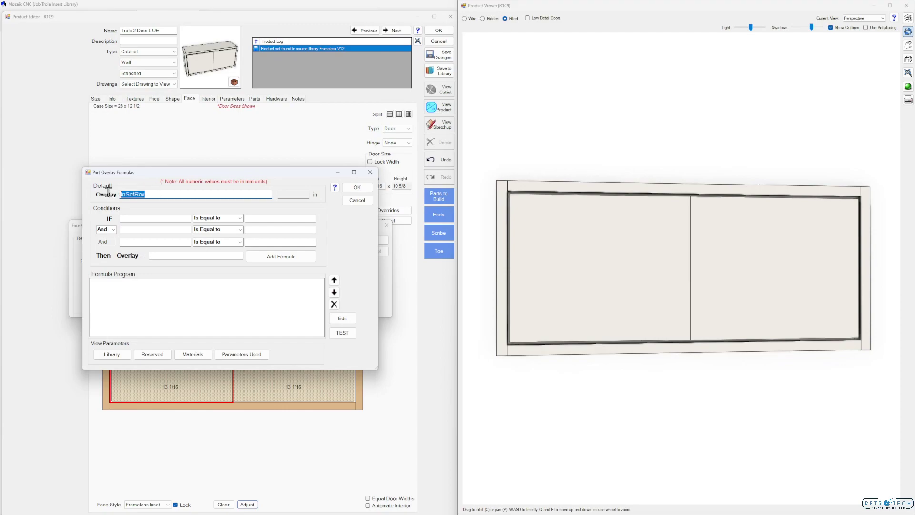
pyautogui.rightClick(138, 192)
pyautogui.click(171, 220)
pyautogui.click(344, 333)
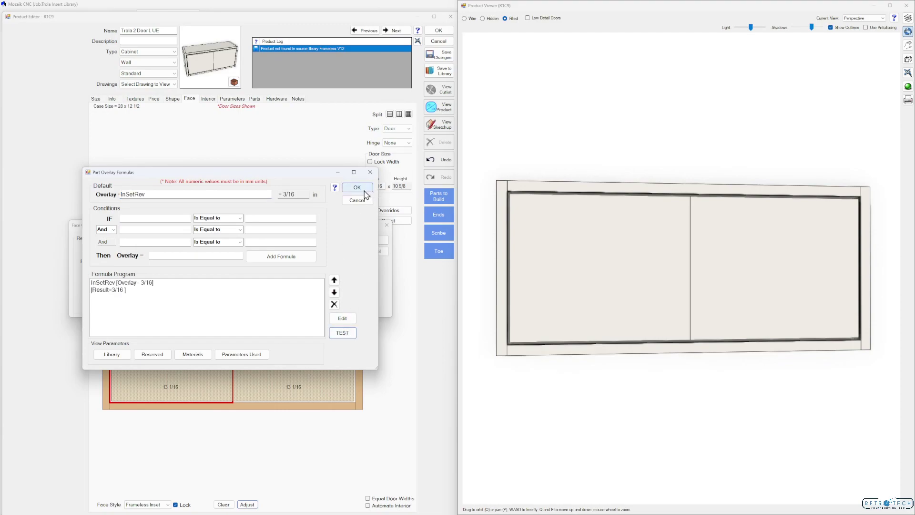
pyautogui.click(358, 187)
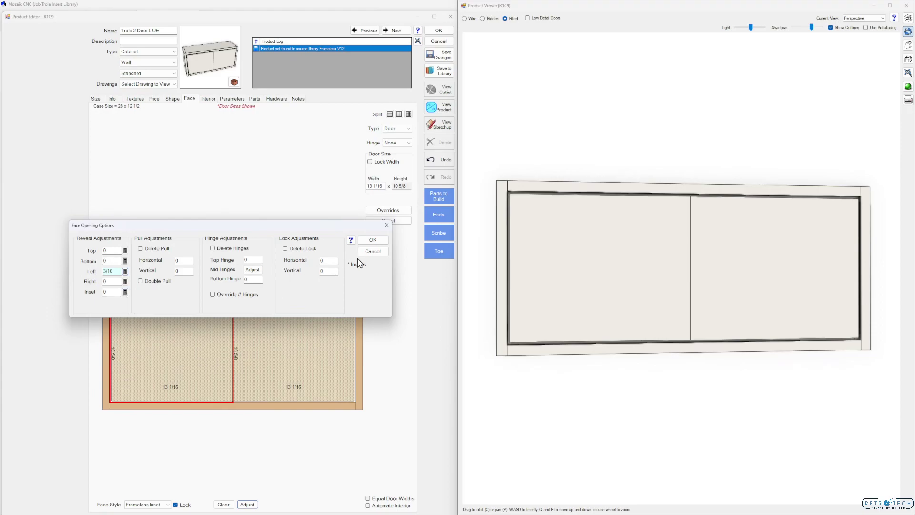
pyautogui.click(373, 240)
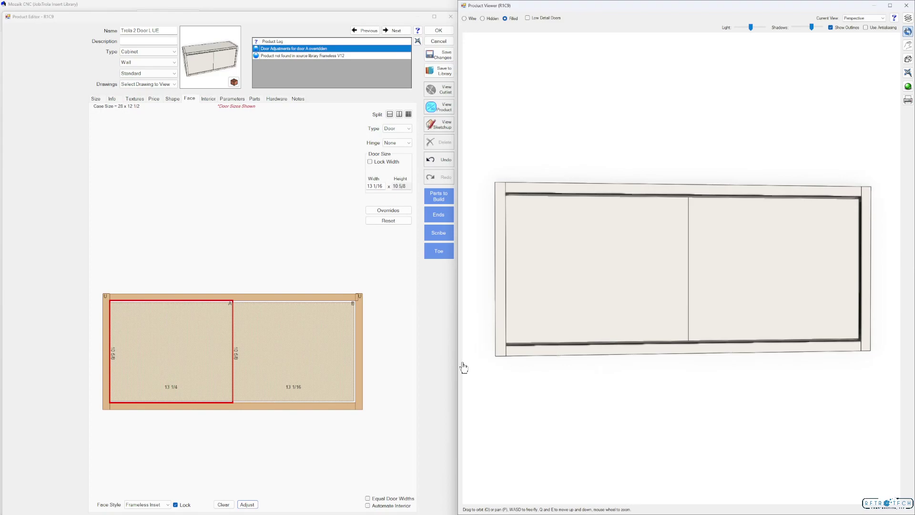
# Step: Set the right reveal adjustment of the right door to the formula InSetRev and check the fit in 3D
pyautogui.click(322, 351)
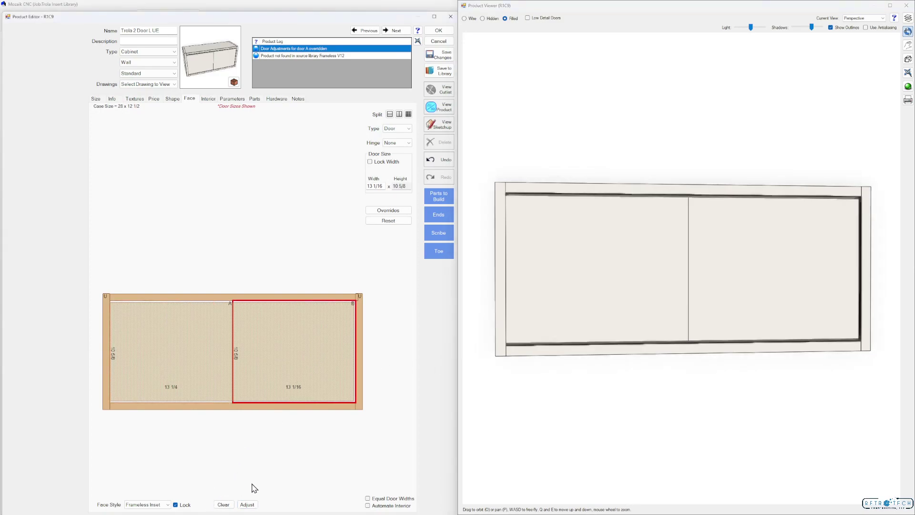
pyautogui.click(246, 504)
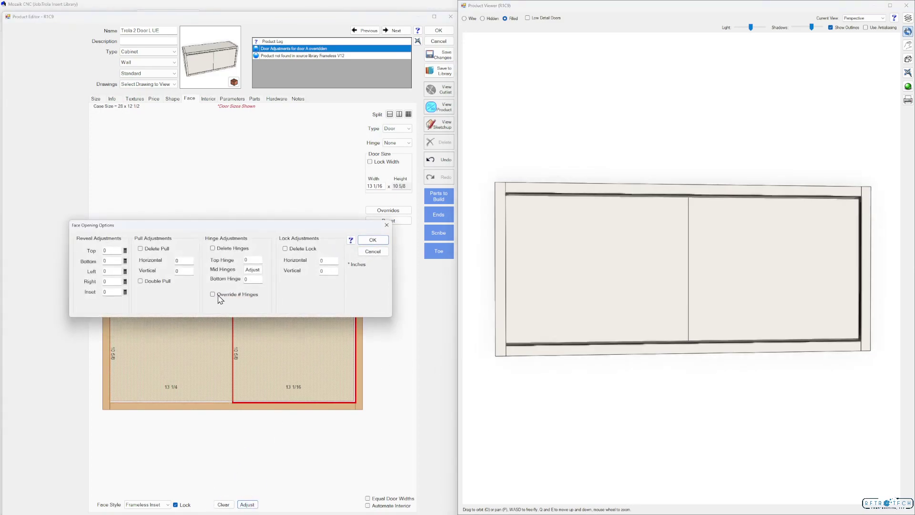
pyautogui.click(125, 282)
pyautogui.click(162, 193)
pyautogui.write('InSetRev')
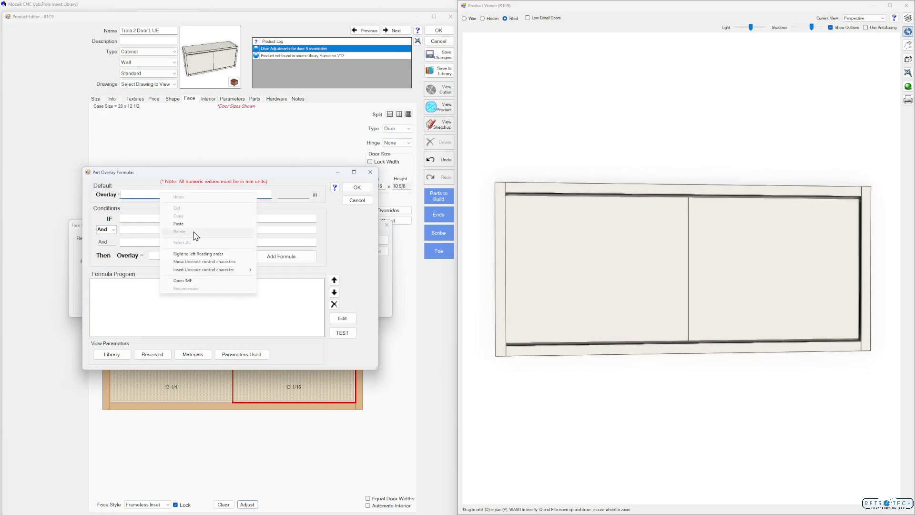
pyautogui.click(357, 187)
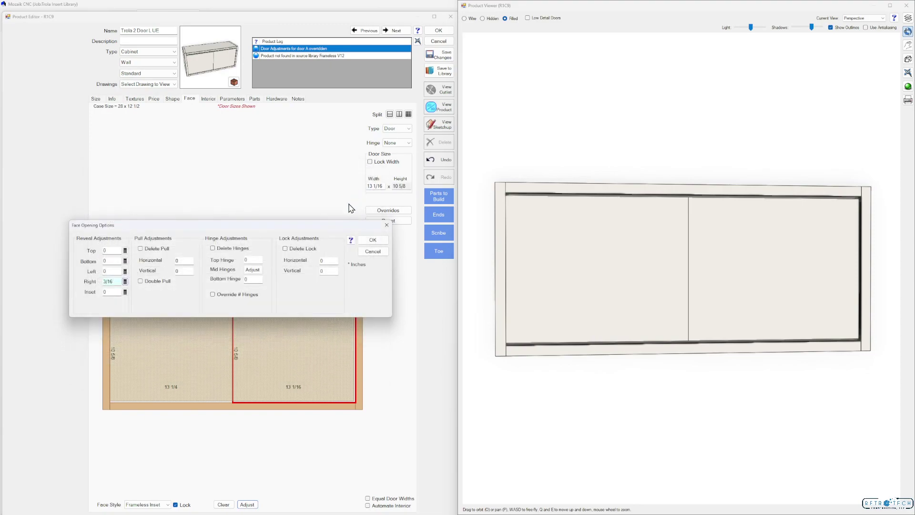
pyautogui.click(372, 239)
pyautogui.moveTo(772, 300)
pyautogui.mouseDown()
pyautogui.moveTo(701, 300)
pyautogui.moveTo(766, 303)
pyautogui.mouseUp()
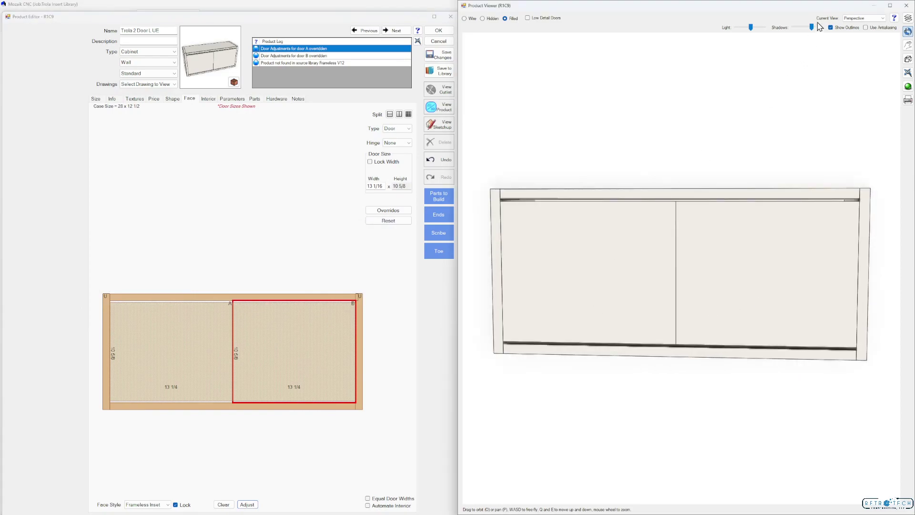
# Step: Set the left reveal adjustment of the right door to the overlay formula TrolaDoorOL/2, then copy and test the formula
pyautogui.moveTo(761, 11); pyautogui.dragTo(763, 248)
pyautogui.moveTo(399, 24); pyautogui.dragTo(342, 19)
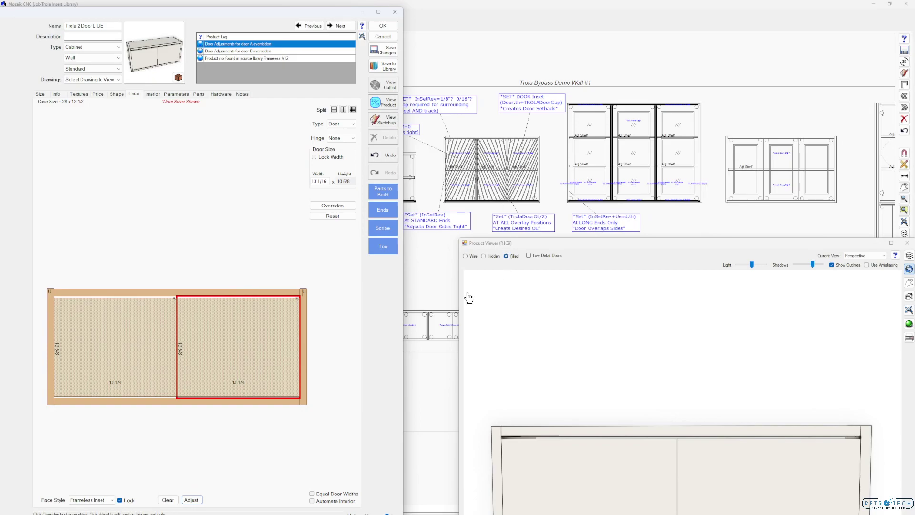
pyautogui.moveTo(256, 18); pyautogui.dragTo(291, 21)
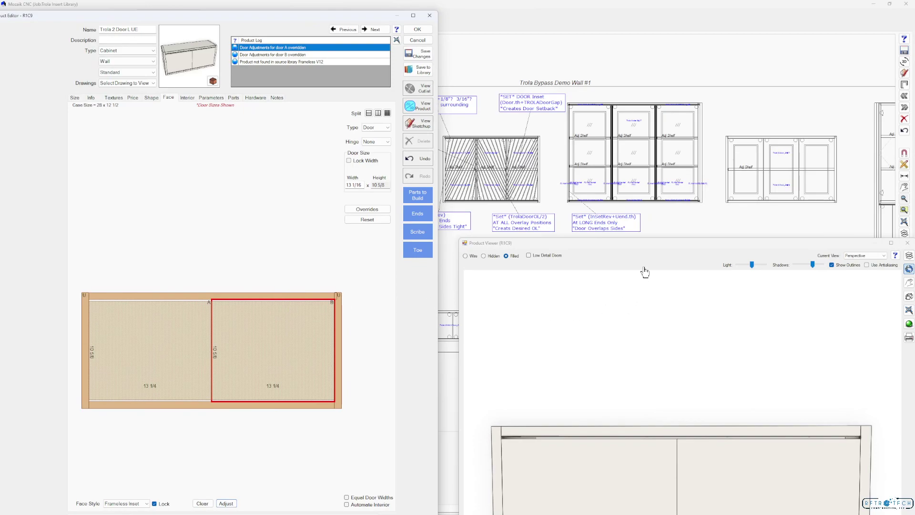
pyautogui.moveTo(653, 251); pyautogui.dragTo(632, 58)
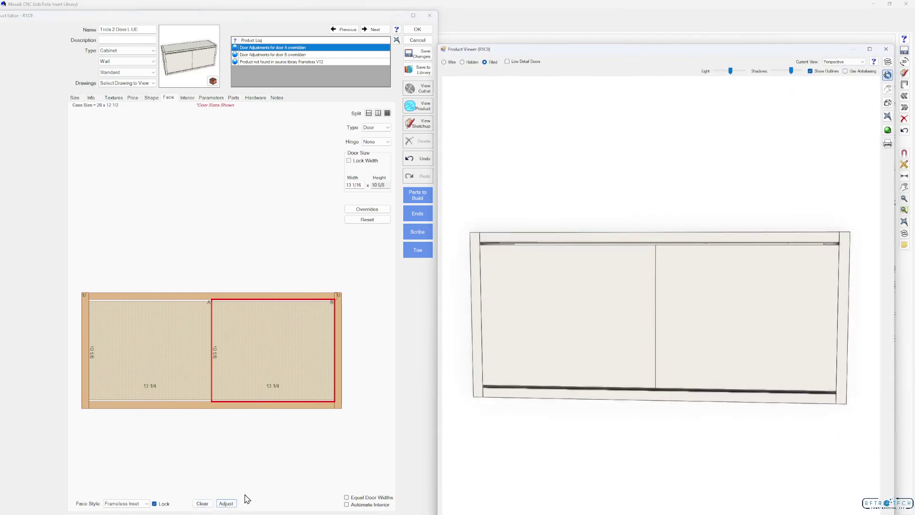
pyautogui.click(226, 503)
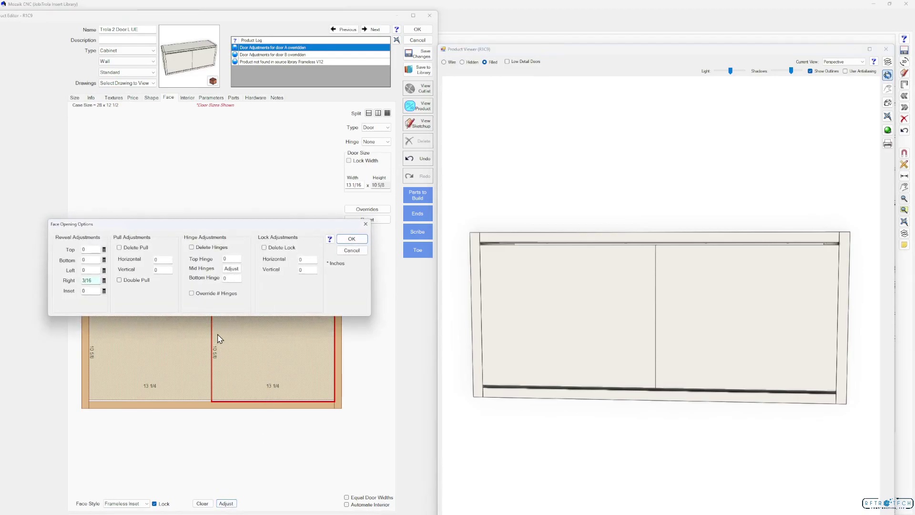
pyautogui.click(103, 270)
pyautogui.click(151, 193)
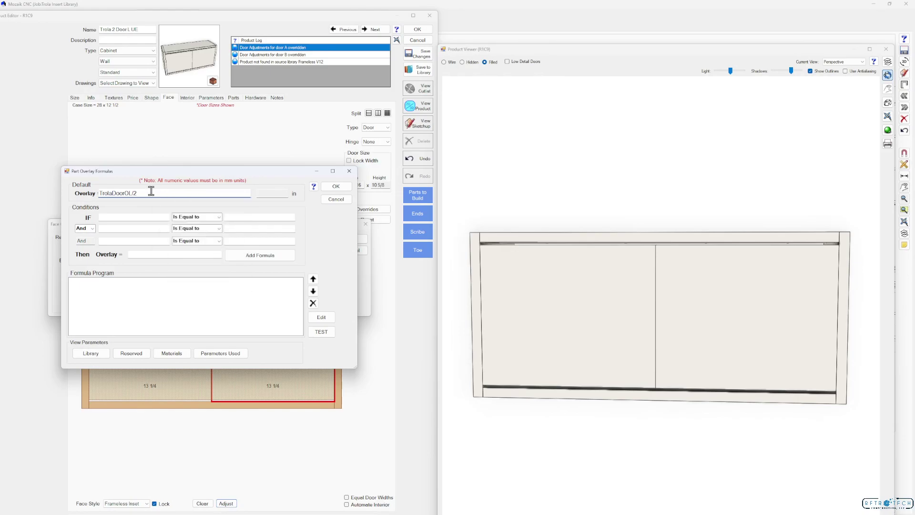
pyautogui.moveTo(148, 193); pyautogui.dragTo(97, 193)
pyautogui.rightClick(114, 195)
pyautogui.click(131, 214)
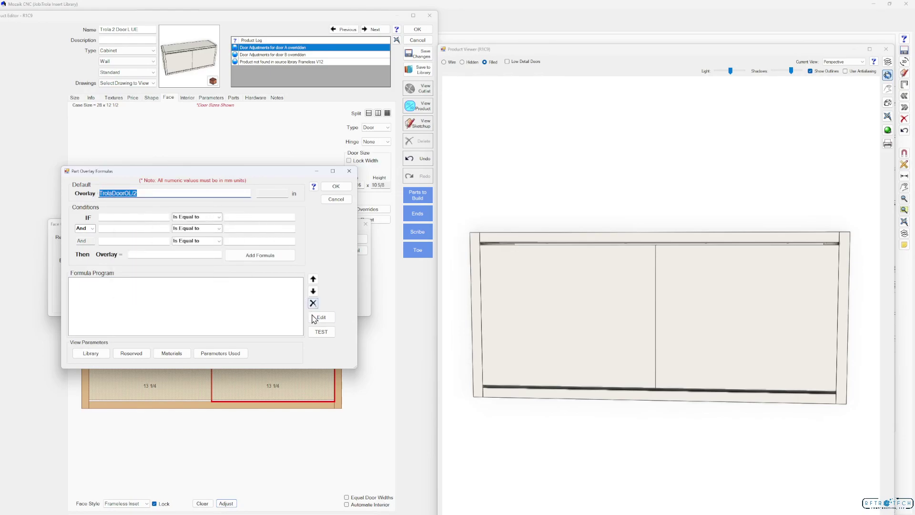
pyautogui.click(326, 336)
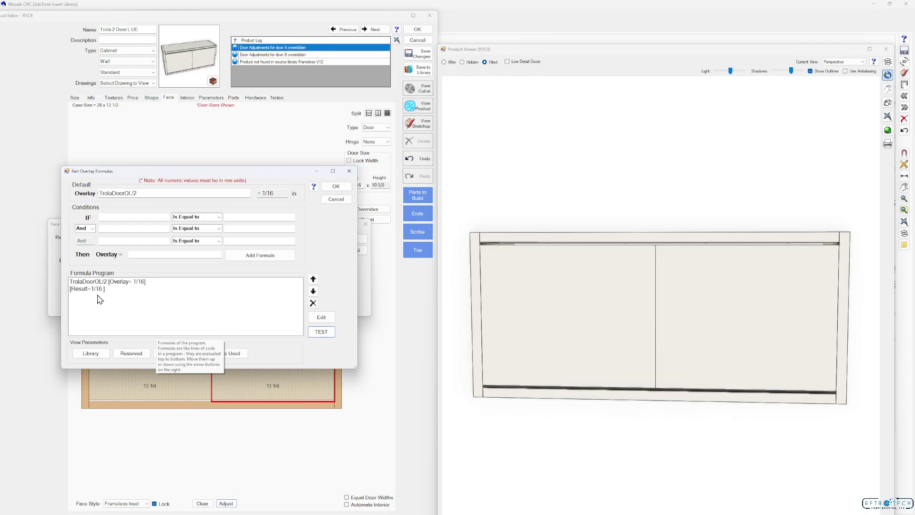
pyautogui.click(340, 190)
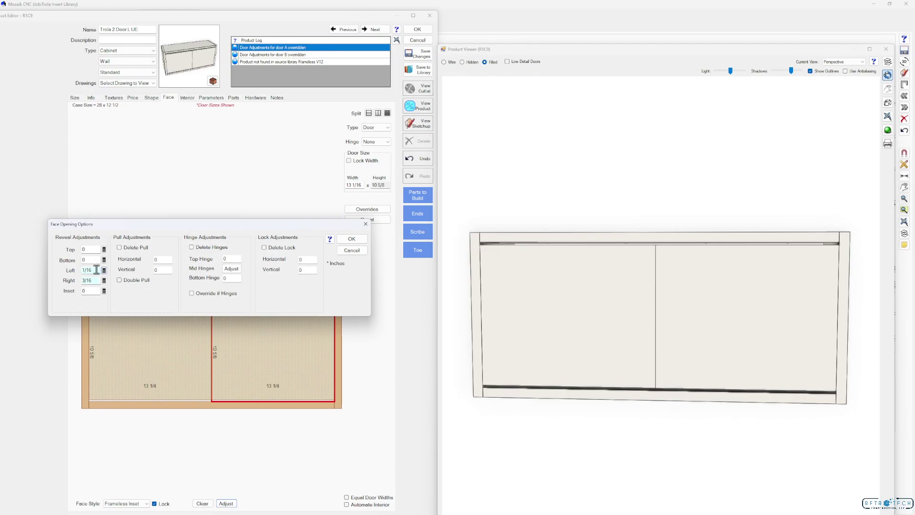
pyautogui.moveTo(212, 227); pyautogui.dragTo(228, 166)
pyautogui.click(366, 178)
# Step: Set the right reveal adjustment of the left door to TrolaDoorOL/2 and inspect the middle overlap in 3D
pyautogui.click(180, 333)
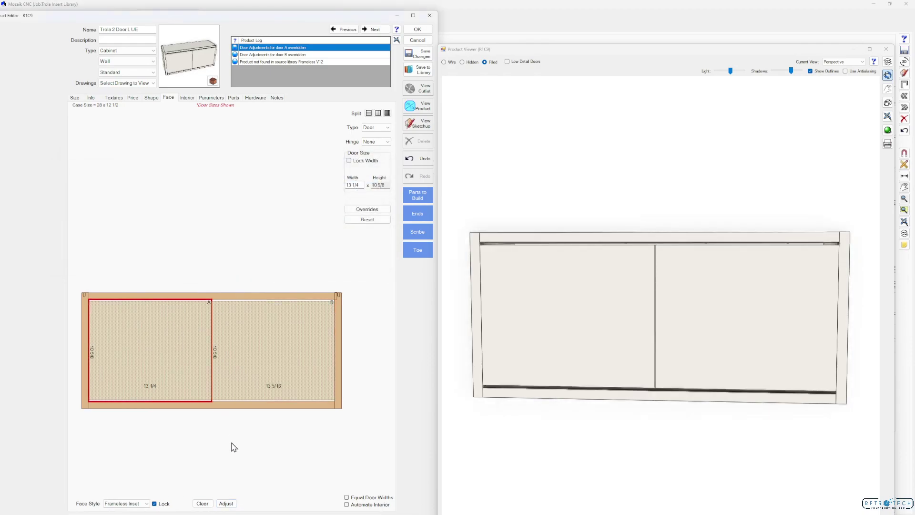
pyautogui.click(226, 503)
pyautogui.click(104, 270)
pyautogui.rightClick(146, 190)
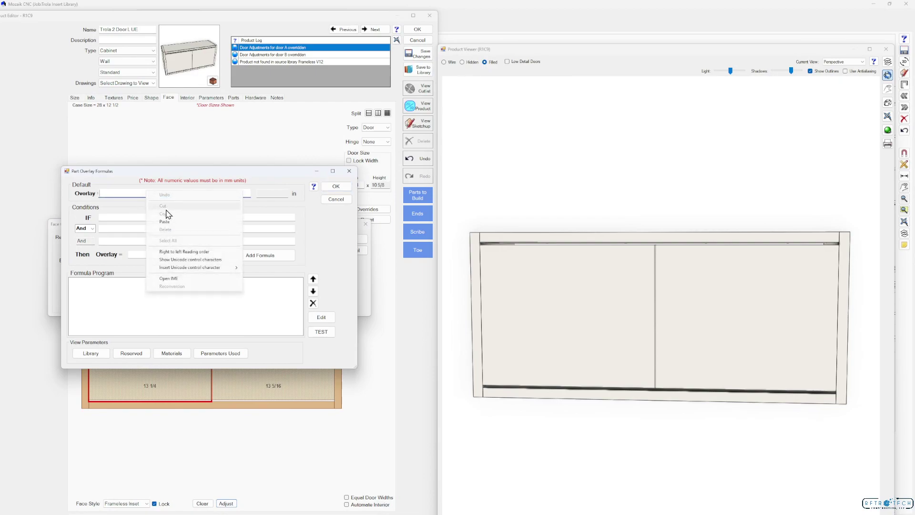
pyautogui.click(172, 224)
pyautogui.click(336, 189)
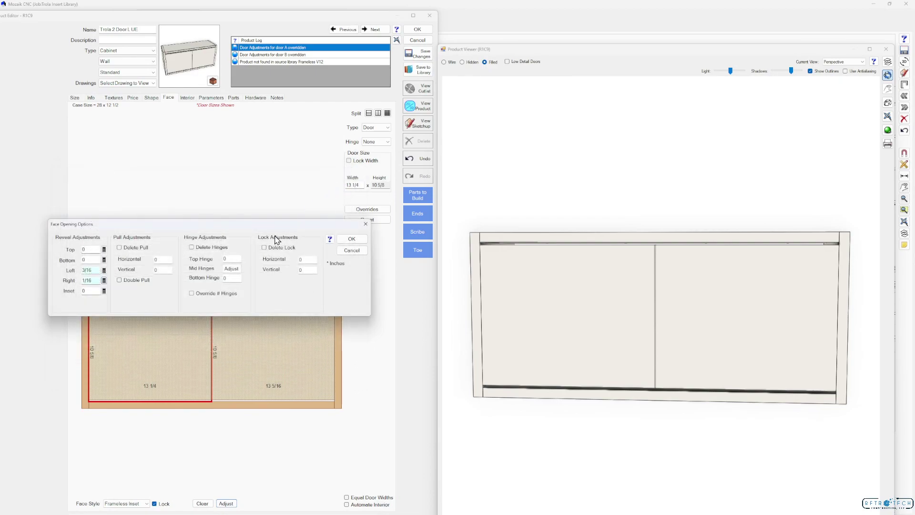
pyautogui.click(345, 240)
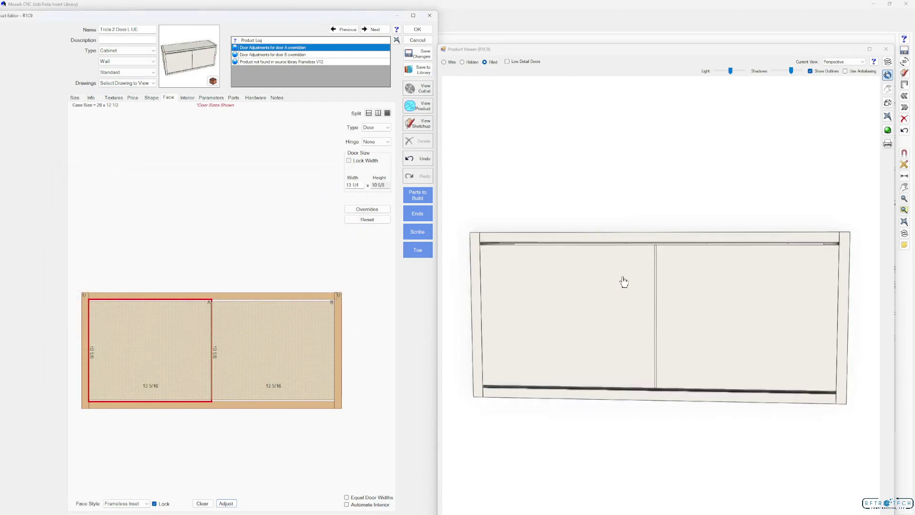
pyautogui.scroll(3, 660, 267)
pyautogui.moveTo(661, 268)
pyautogui.mouseDown()
pyautogui.moveTo(647, 256)
pyautogui.moveTo(592, 255)
pyautogui.moveTo(651, 257)
pyautogui.mouseUp()
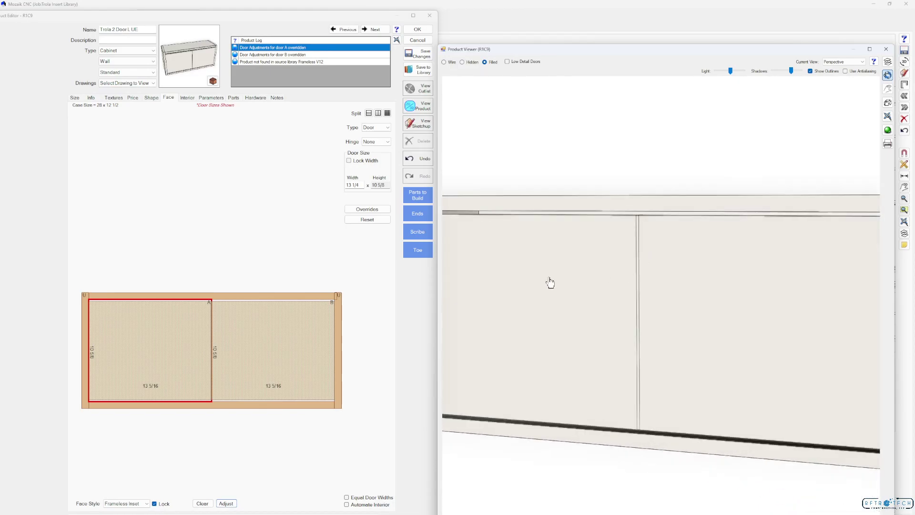
# Step: Consult the wall notes and parameter overrides, and set the right door's inset to the tested formula Door.th+TrolaDoorGap
pyautogui.moveTo(677, 52); pyautogui.dragTo(676, 254)
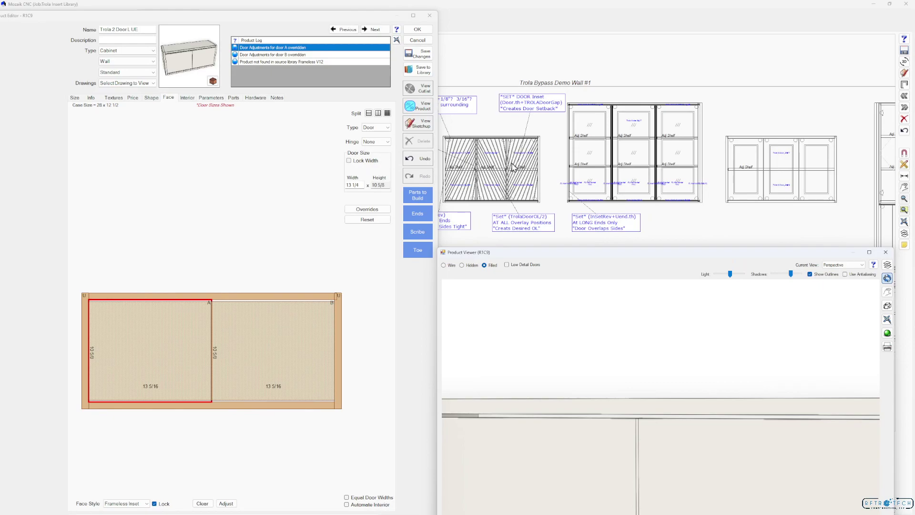
pyautogui.click(219, 99)
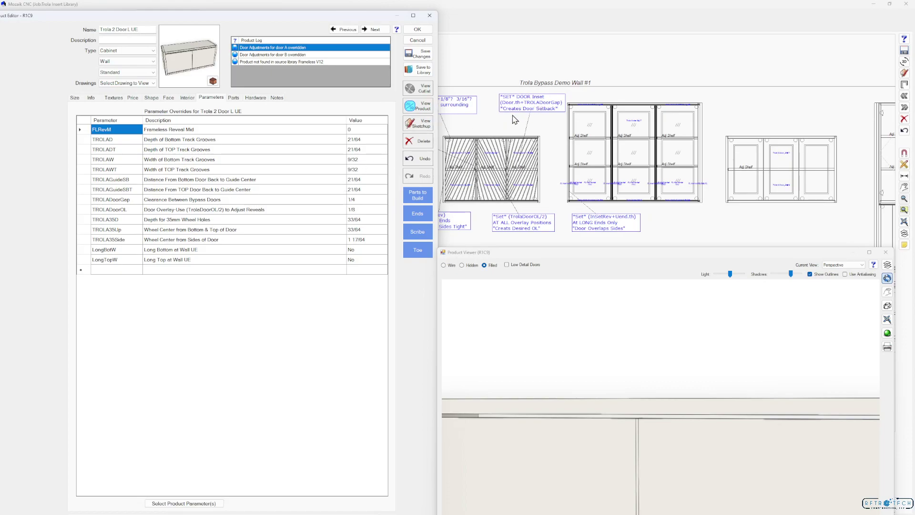
pyautogui.click(169, 98)
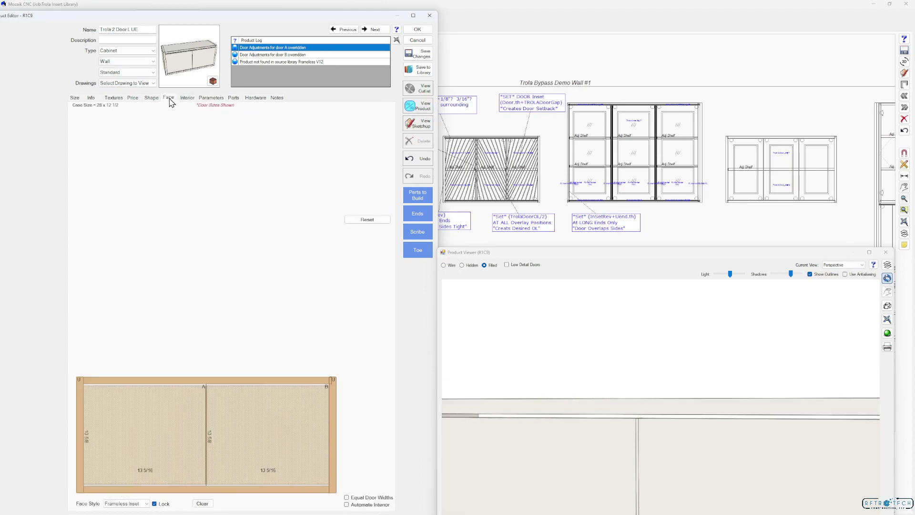
pyautogui.click(261, 431)
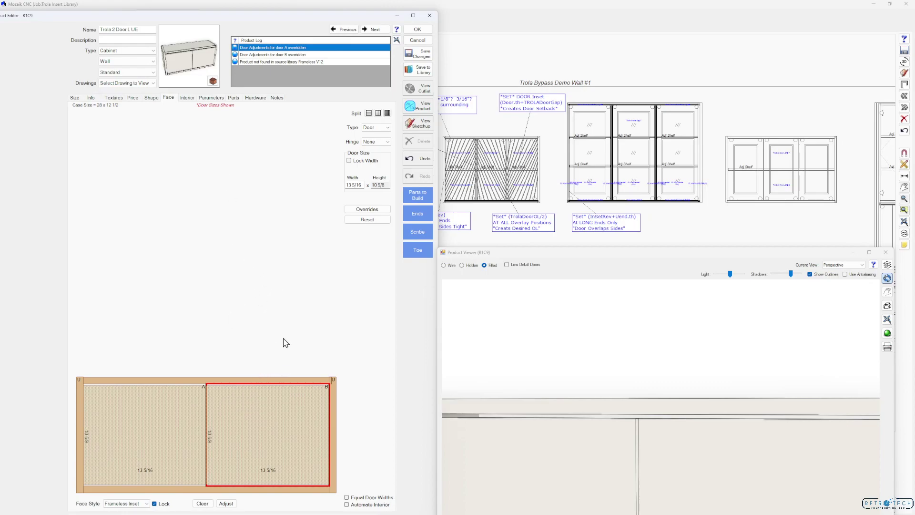
pyautogui.click(227, 503)
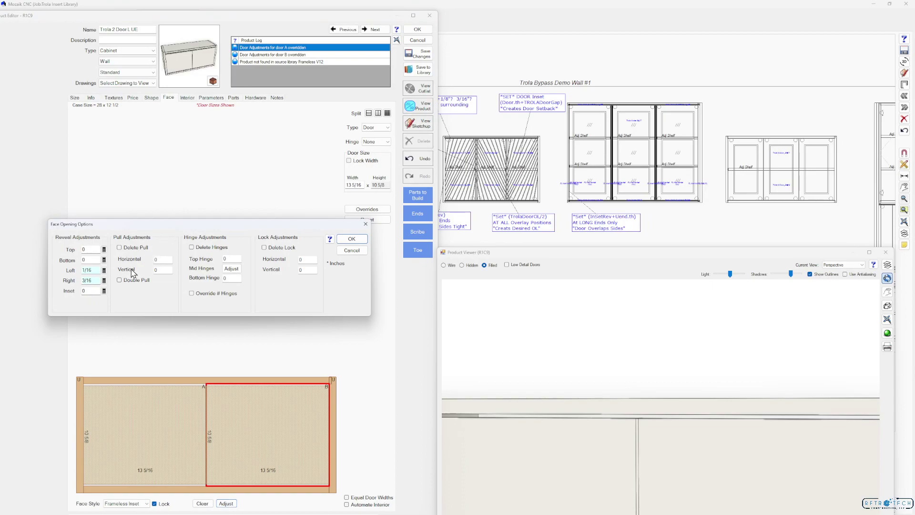
pyautogui.click(104, 290)
pyautogui.click(145, 193)
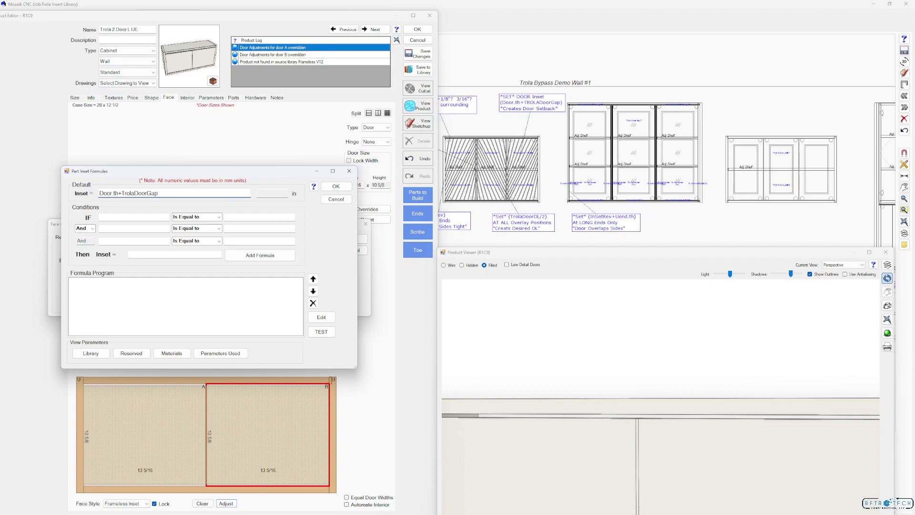
pyautogui.click(321, 332)
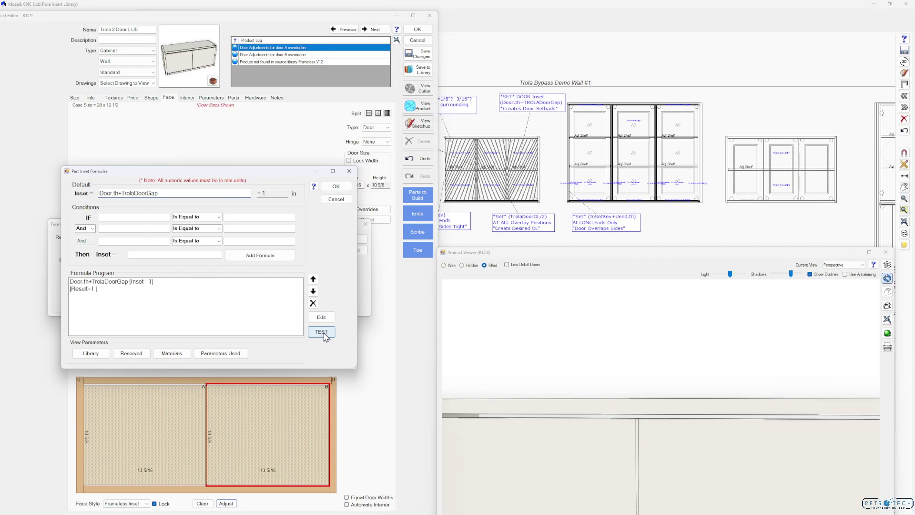
pyautogui.click(336, 186)
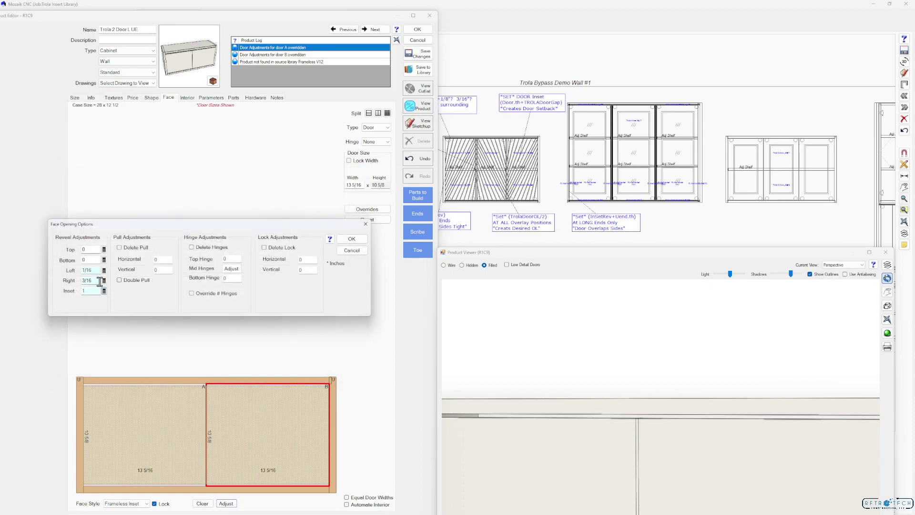
pyautogui.click(351, 238)
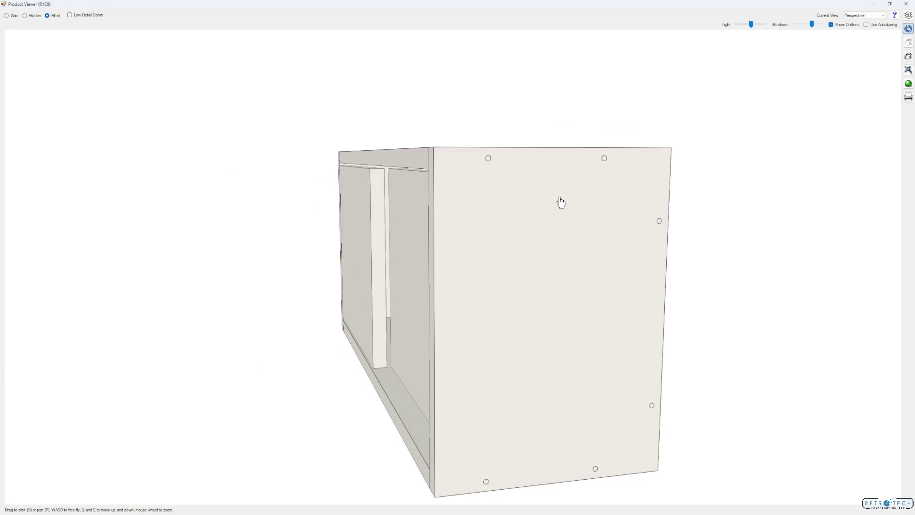
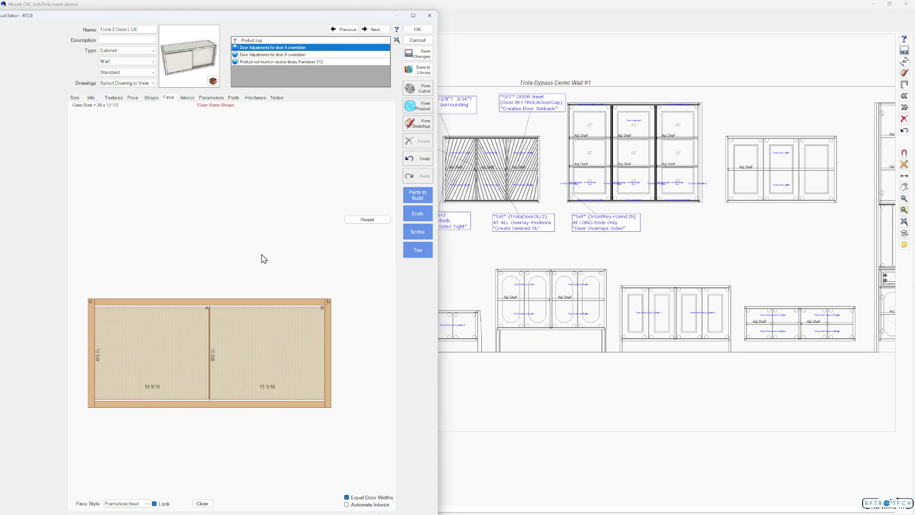
# Step: Insert the Trola (2 Door SET) from the RETRO TROLA Bypass Door library into the cabinet's interior opening
pyautogui.click(187, 98)
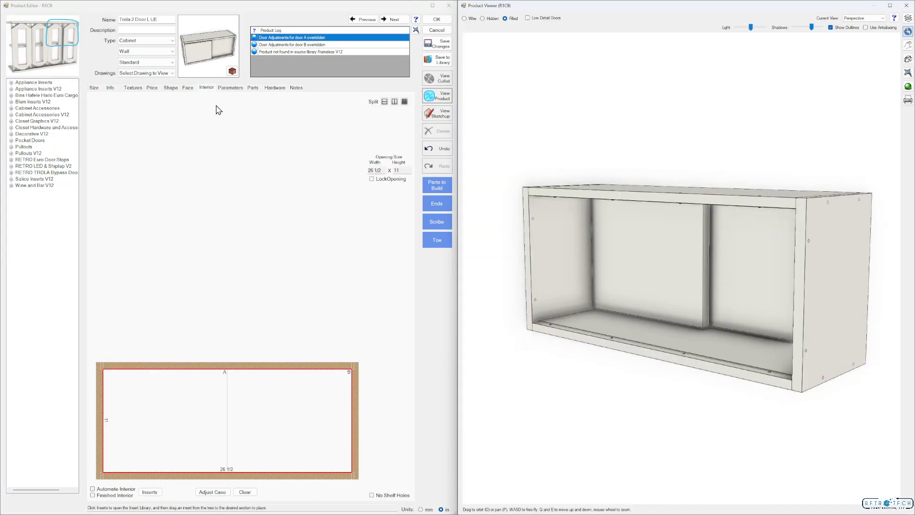
pyautogui.click(11, 174)
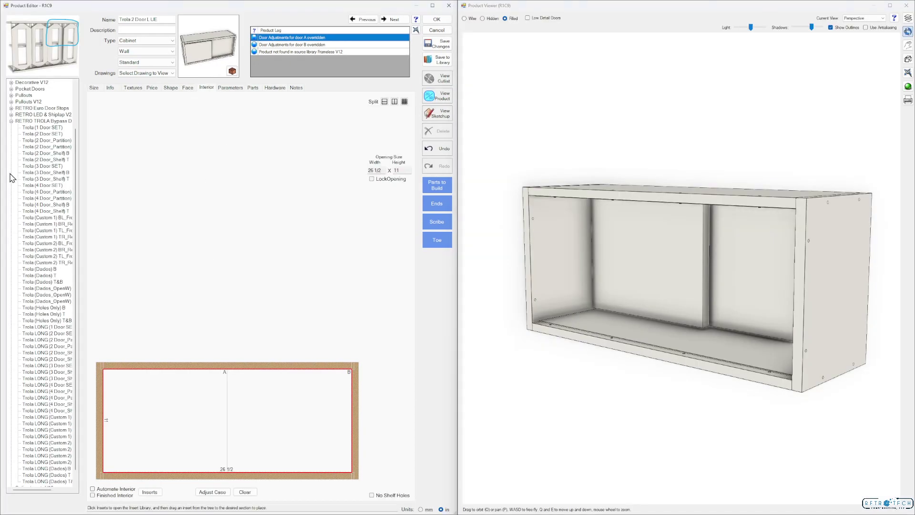
pyautogui.click(54, 135)
pyautogui.moveTo(52, 137); pyautogui.dragTo(230, 414)
# Step: Inspect the inserted door set from behind and from the front in 3D, checking the product layers and turning on antialiasing
pyautogui.moveTo(657, 296); pyautogui.dragTo(659, 321)
pyautogui.click(908, 18)
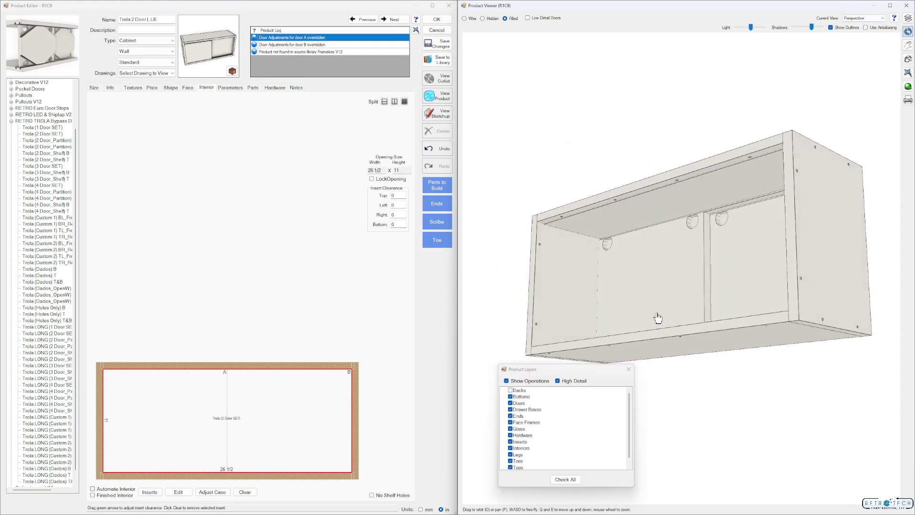
pyautogui.click(625, 372)
pyautogui.click(865, 27)
pyautogui.moveTo(705, 281)
pyautogui.mouseDown()
pyautogui.moveTo(677, 320)
pyautogui.moveTo(704, 319)
pyautogui.mouseUp()
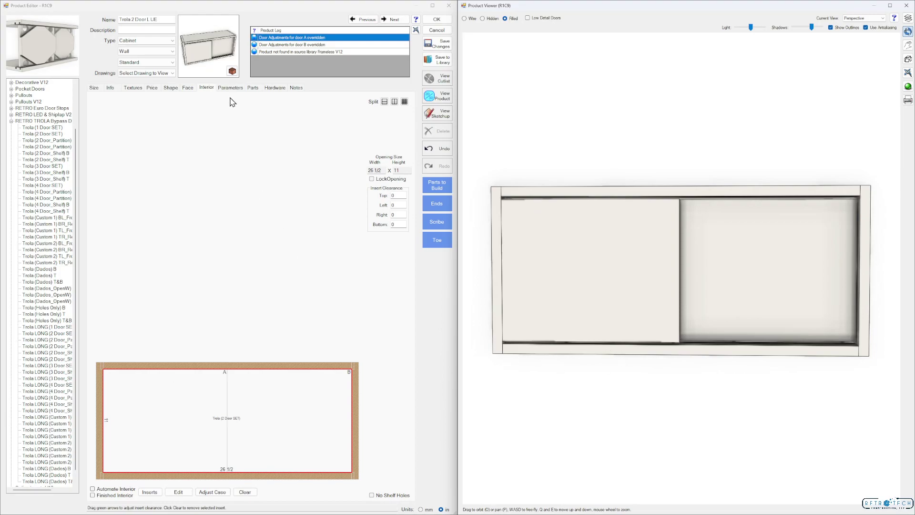
# Step: Shorten the product name to Trola 2 Door and view the cabinet from its left front in 3D
pyautogui.click(162, 22)
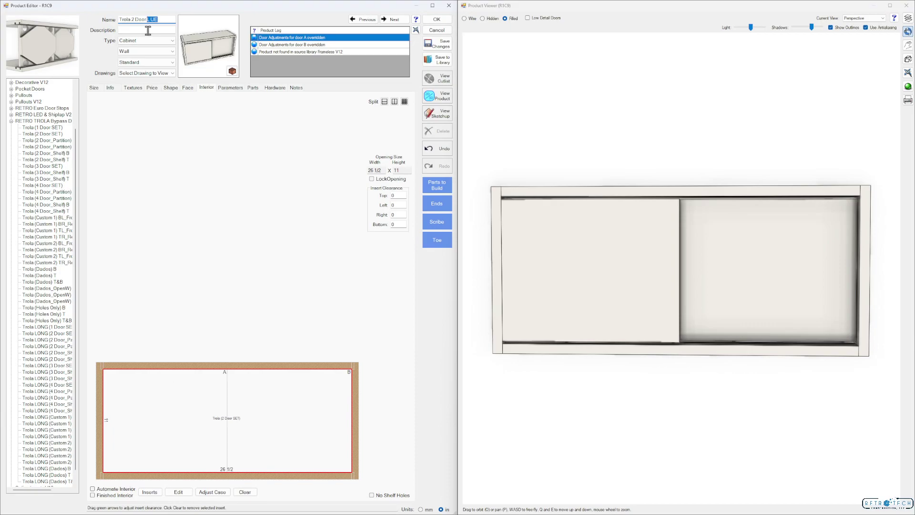
pyautogui.press('BackSpace')
pyautogui.moveTo(695, 274); pyautogui.dragTo(735, 286)
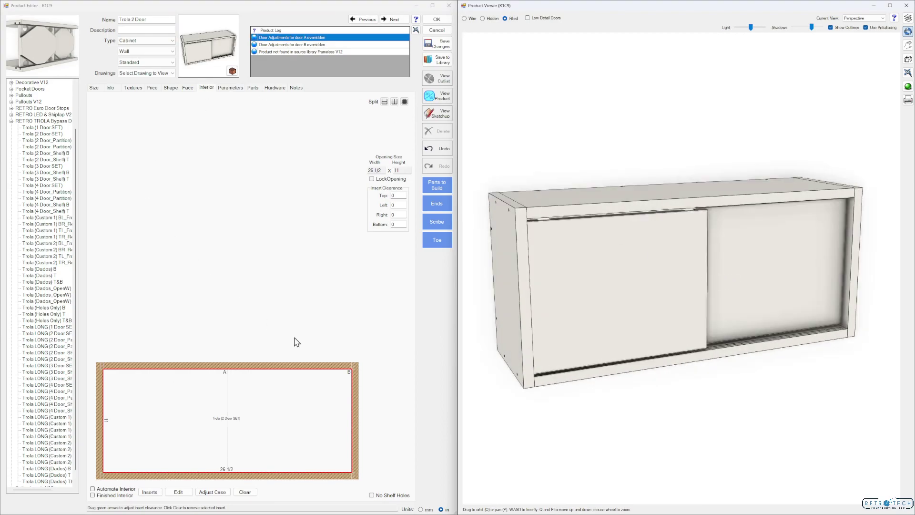
pyautogui.click(268, 263)
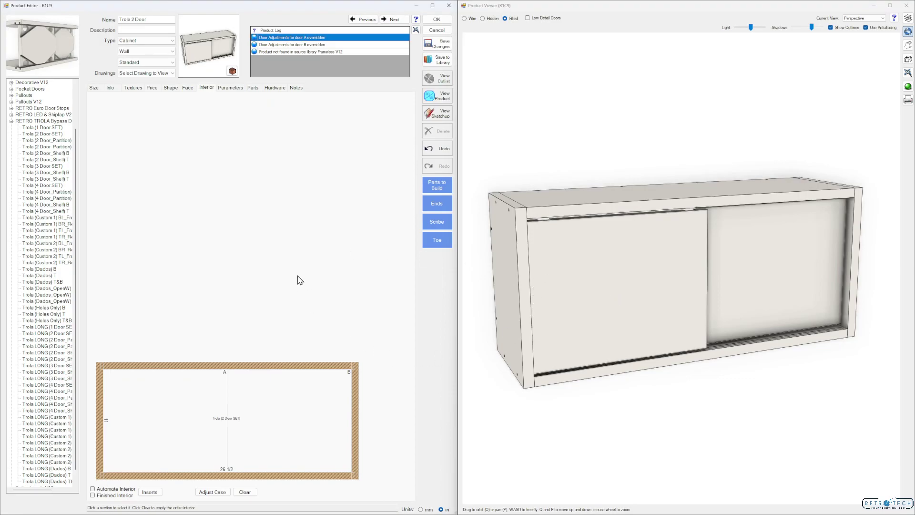
# Step: Set the parameter overrides LongBotW and LongTopW to Yes for a long bottom and long top at unfinished wall ends
pyautogui.click(229, 89)
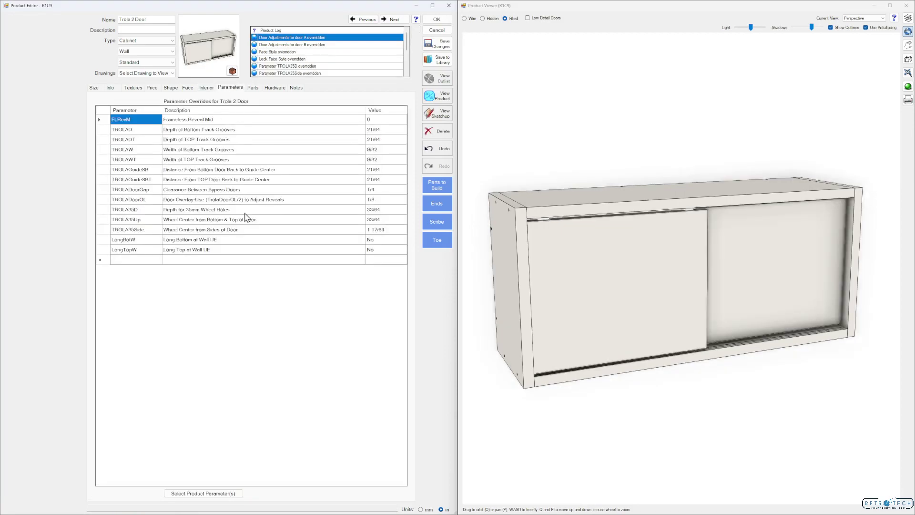
pyautogui.doubleClick(379, 241)
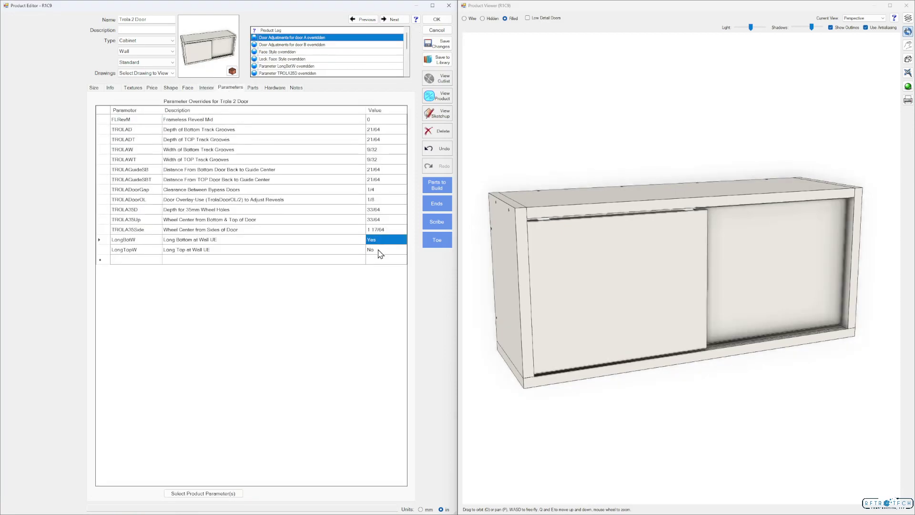
pyautogui.doubleClick(382, 253)
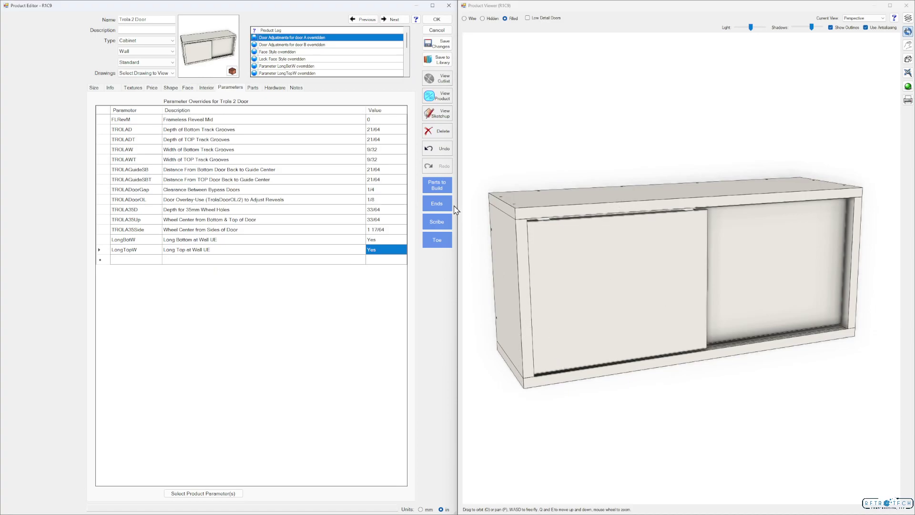
# Step: Check the end types of both cabinet ends and inspect the joints with the long top and bottom in 3D
pyautogui.click(436, 203)
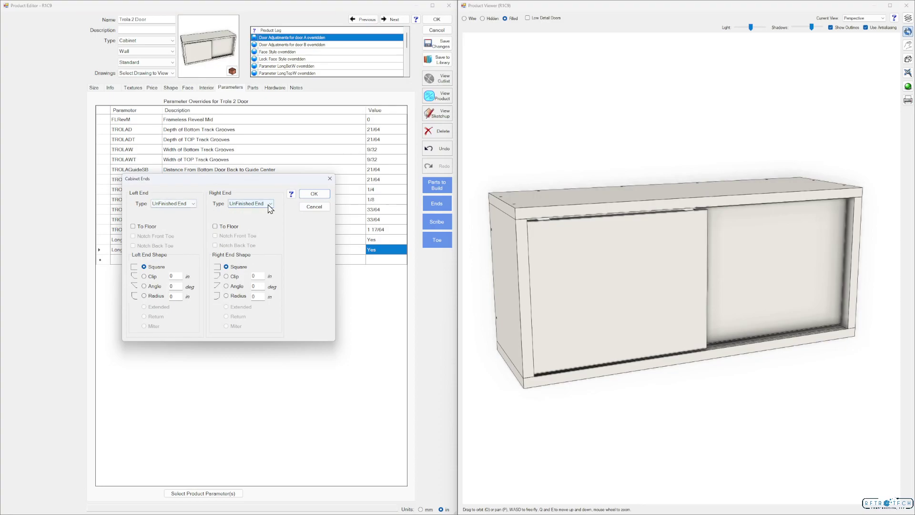
pyautogui.click(313, 194)
pyautogui.moveTo(573, 309); pyautogui.dragTo(592, 298)
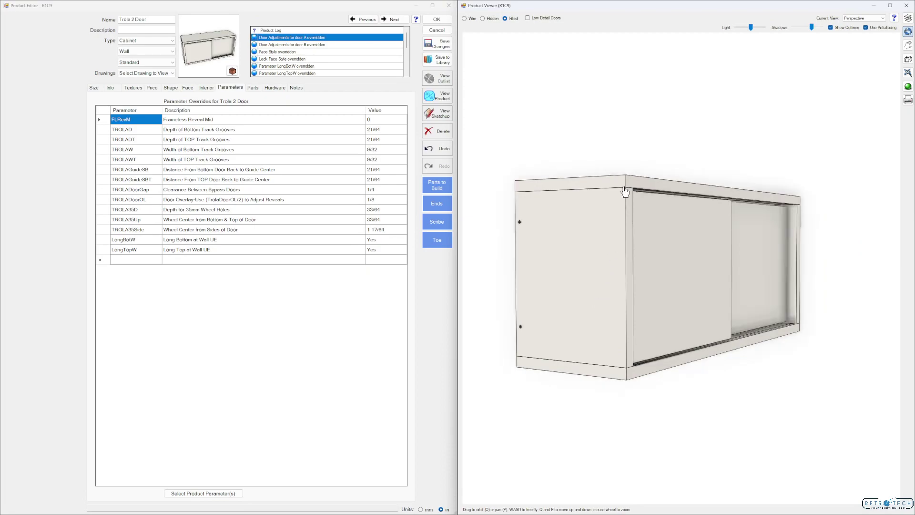
pyautogui.moveTo(787, 263); pyautogui.dragTo(743, 270)
# Step: Set the right edge adjustment of the left unfinished end to -2 in the cabinet's top shape
pyautogui.click(171, 87)
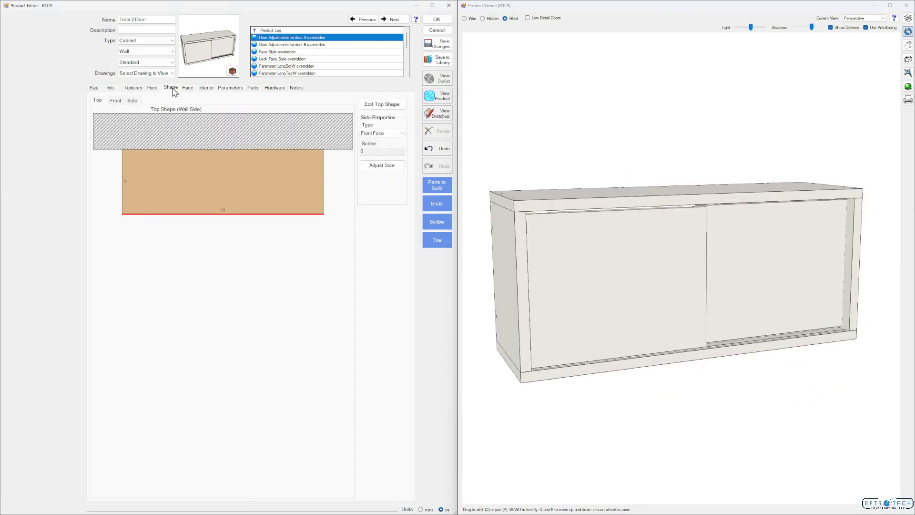
pyautogui.click(122, 180)
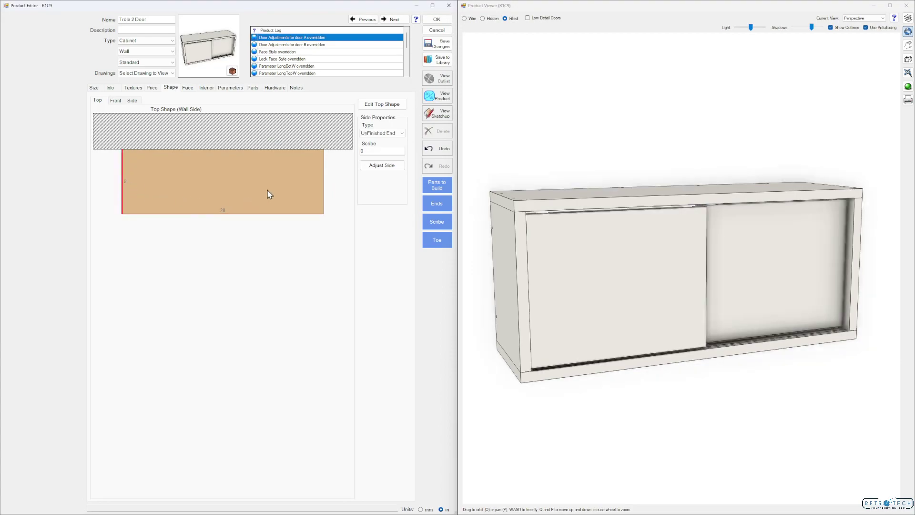
pyautogui.click(393, 167)
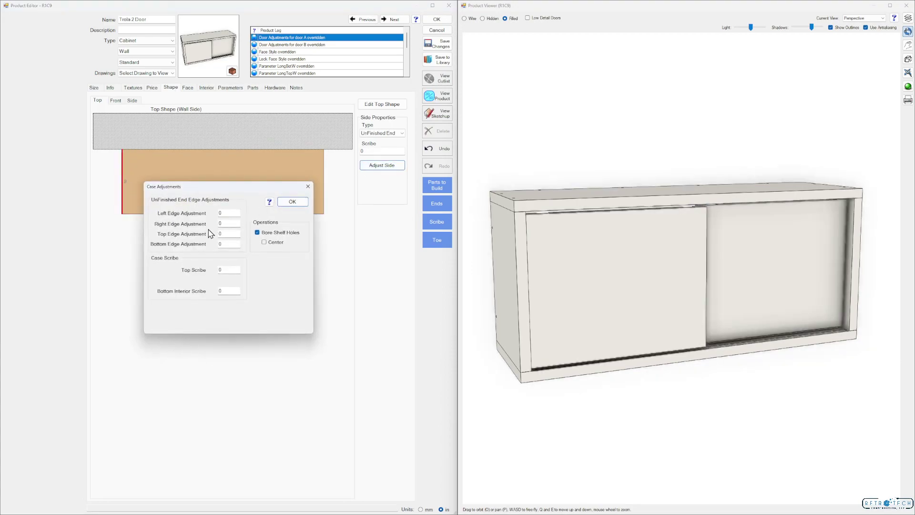
pyautogui.click(231, 222)
pyautogui.write('-1')
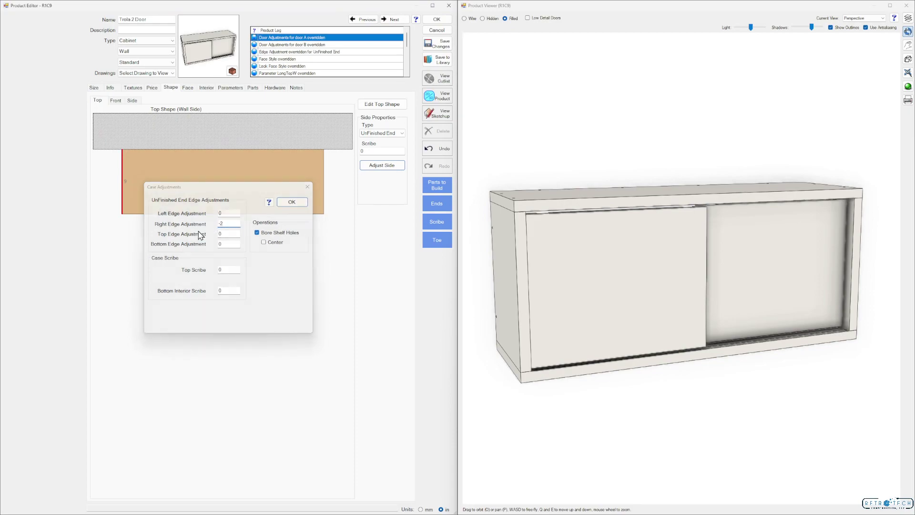
pyautogui.press('Return')
# Step: Open the case edge adjustments for the right unfinished end
pyautogui.click(324, 187)
pyautogui.click(382, 165)
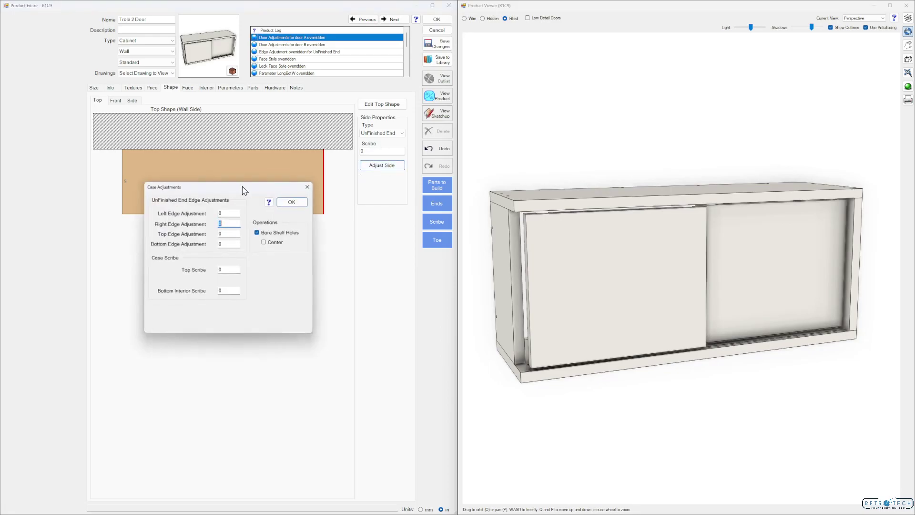
# Step: Apply a negative left edge adjustment to the right unfinished end to set its front edge back behind the doors
pyautogui.click(229, 223)
pyautogui.click(229, 212)
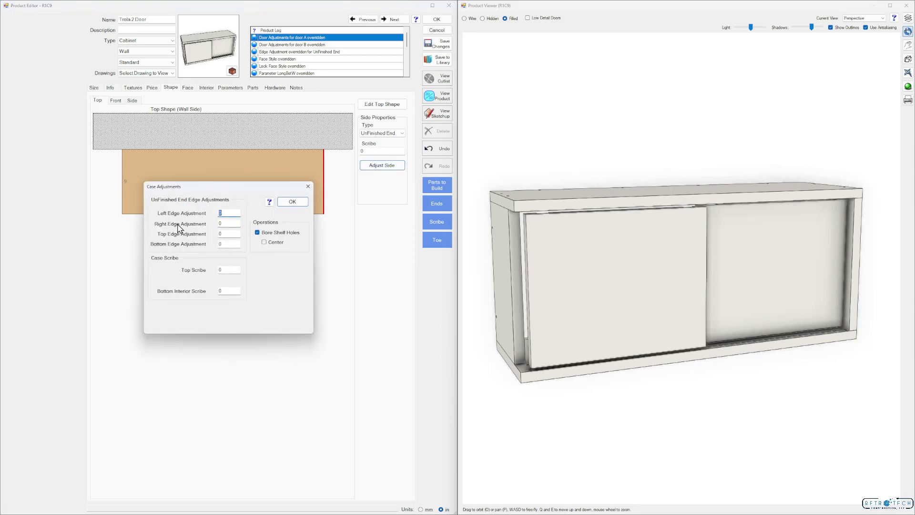
pyautogui.write('-')
pyautogui.press('Return')
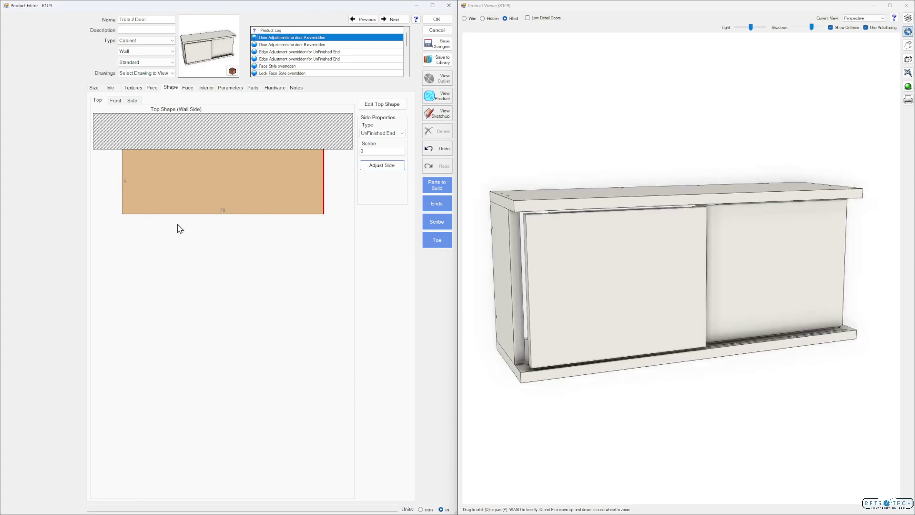
pyautogui.moveTo(741, 286)
pyautogui.mouseDown()
pyautogui.moveTo(719, 286)
pyautogui.moveTo(732, 280)
pyautogui.mouseUp()
pyautogui.click(286, 264)
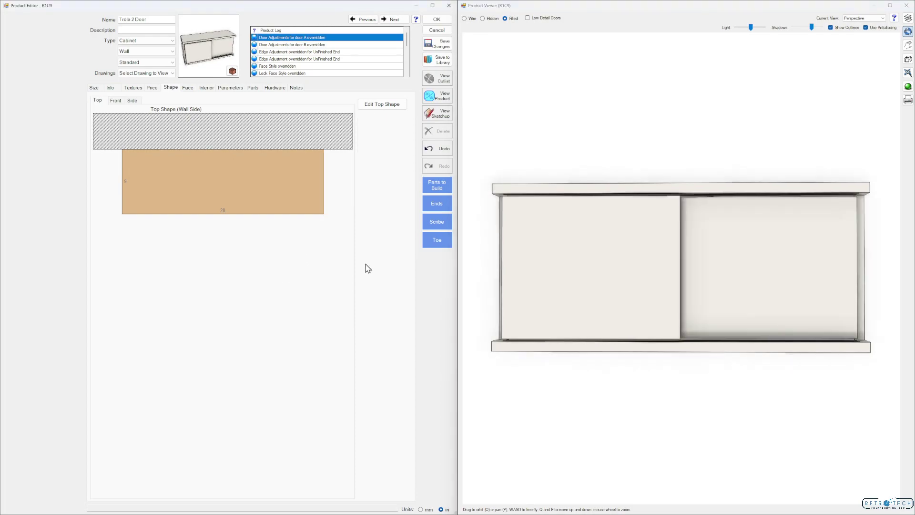
pyautogui.moveTo(655, 260)
pyautogui.mouseDown()
pyautogui.moveTo(674, 259)
pyautogui.moveTo(659, 261)
pyautogui.mouseUp()
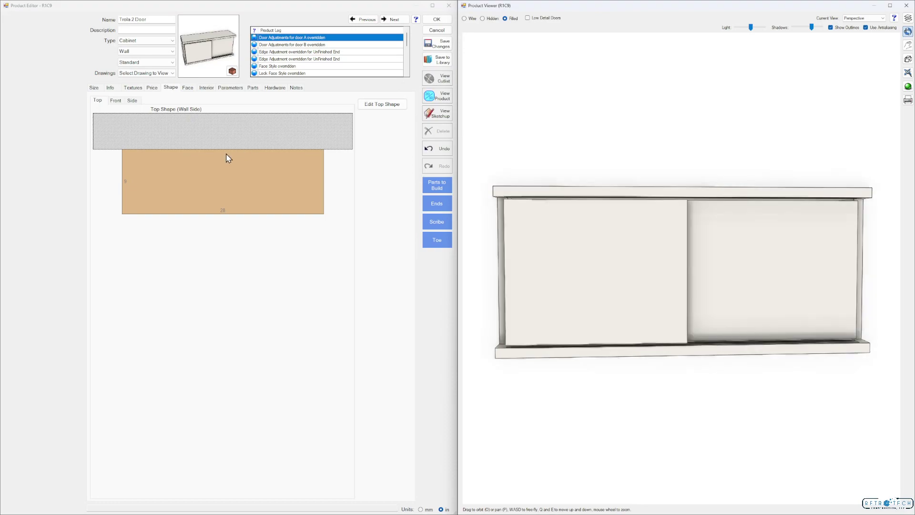
# Step: Set door A's left reveal adjustment formula to InSetRev+Uend.th, following the LONG end note on the wall elevation
pyautogui.click(188, 88)
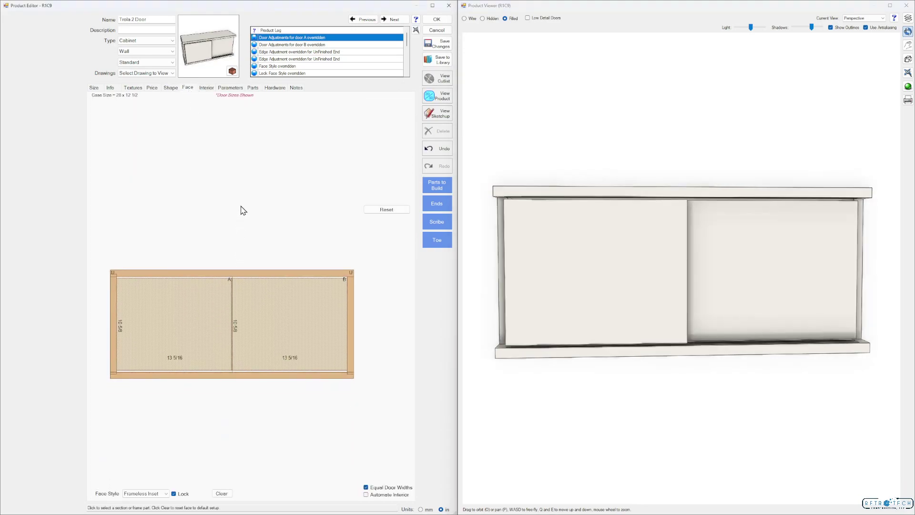
pyautogui.moveTo(676, 9); pyautogui.dragTo(674, 241)
pyautogui.moveTo(360, 9); pyautogui.dragTo(296, 8)
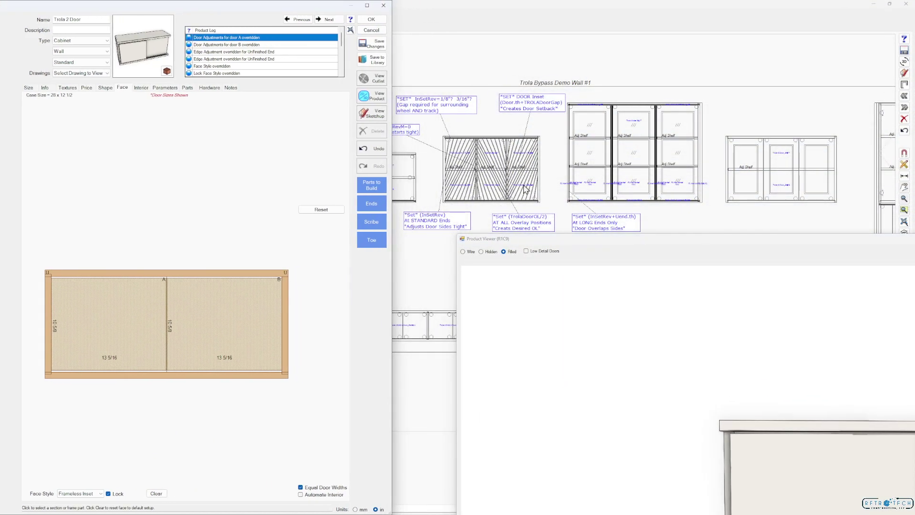
pyautogui.moveTo(655, 242); pyautogui.dragTo(608, 248)
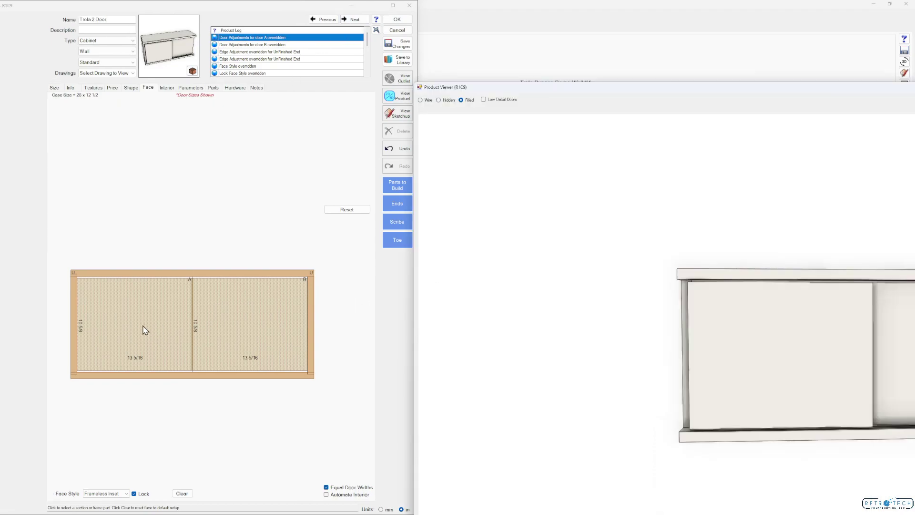
pyautogui.click(144, 328)
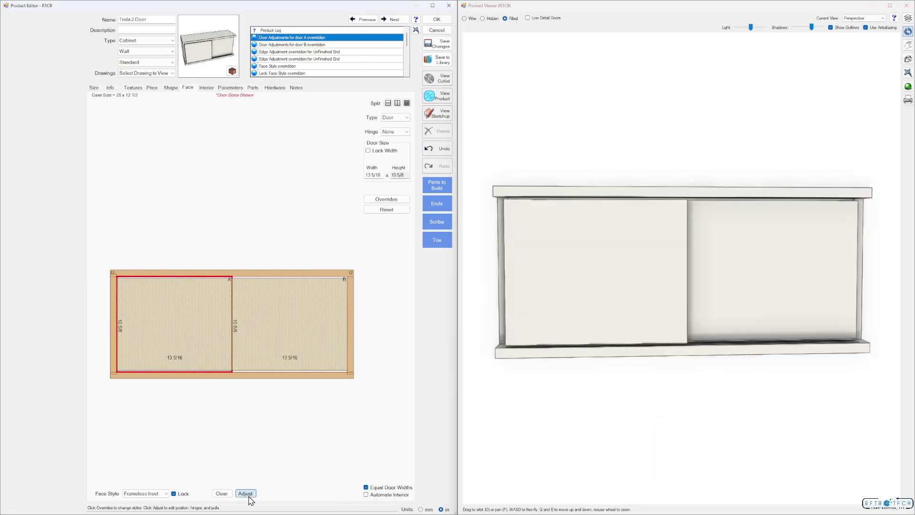
pyautogui.click(245, 493)
pyautogui.click(123, 260)
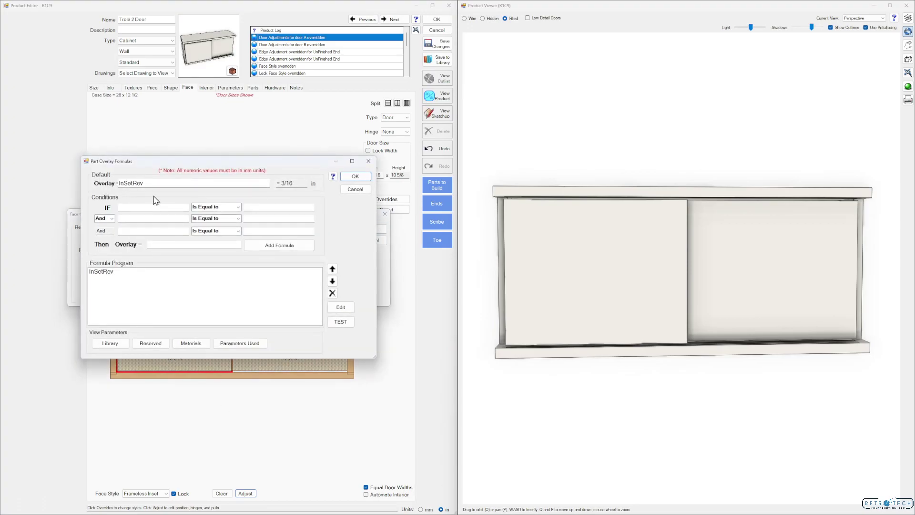
pyautogui.click(161, 184)
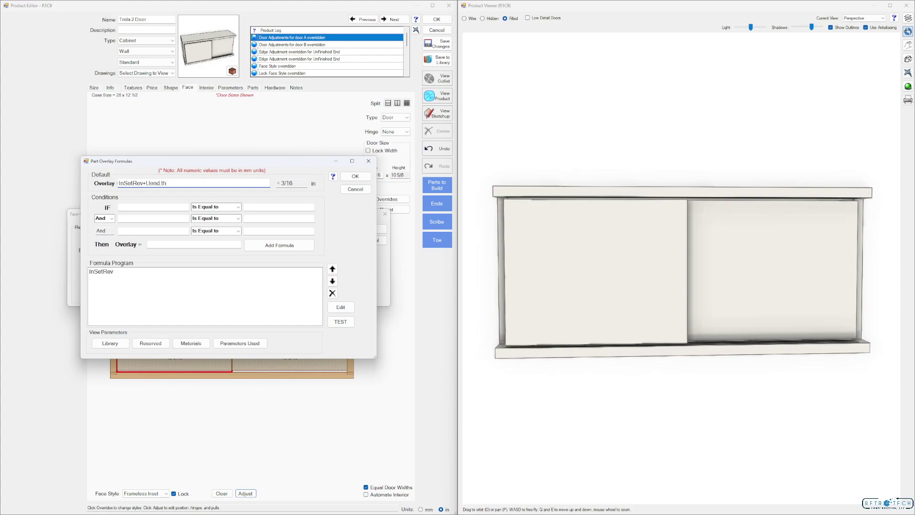
pyautogui.click(340, 321)
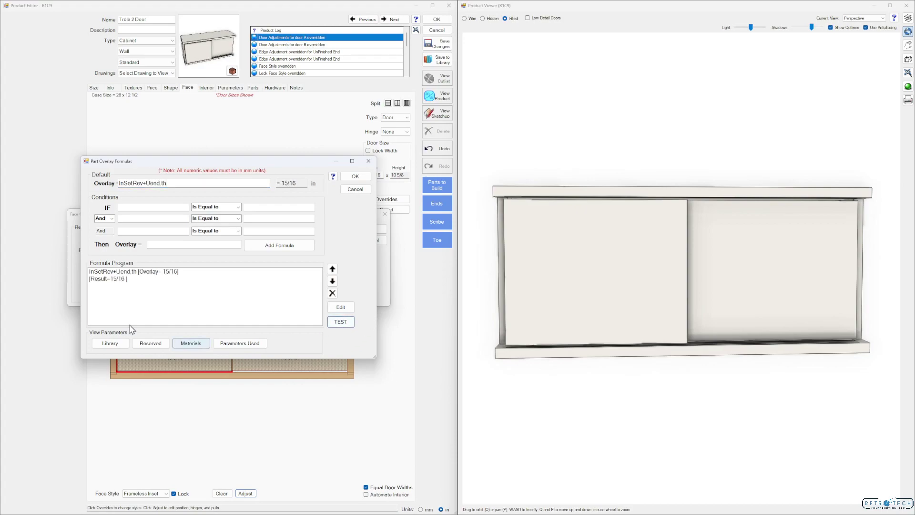
pyautogui.click(356, 176)
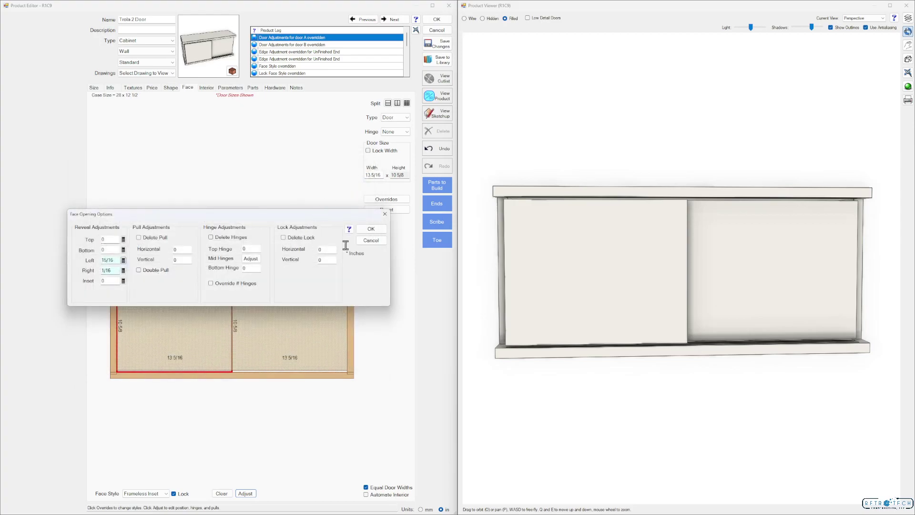
pyautogui.click(371, 229)
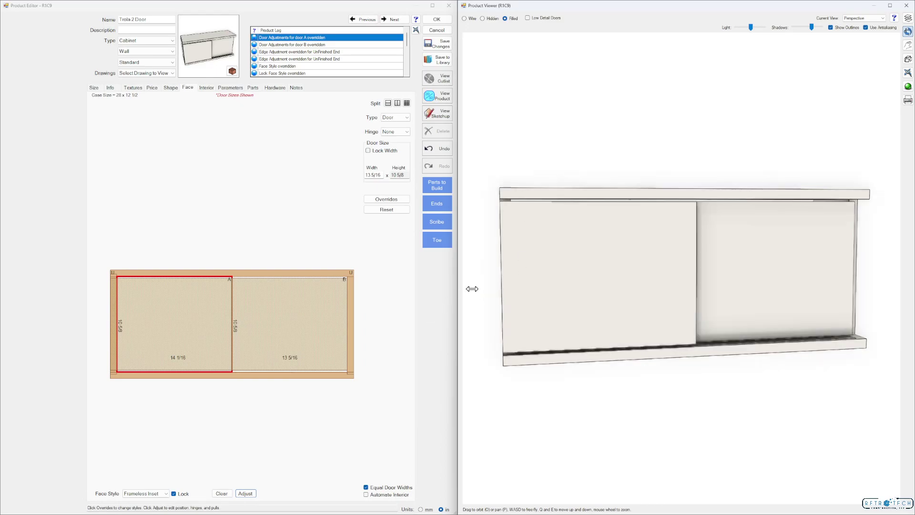
# Step: Set door B's right reveal adjustment formula to InSetRev+Uend.th
pyautogui.click(288, 338)
pyautogui.click(245, 493)
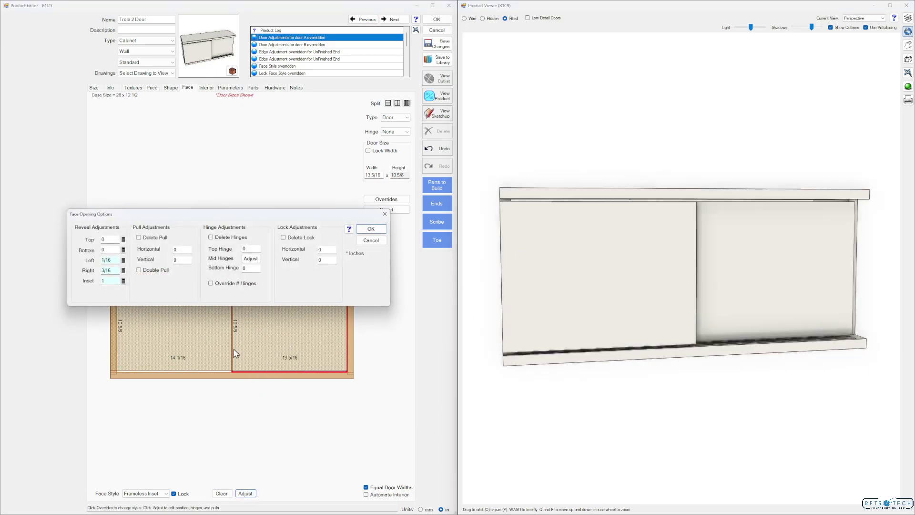
pyautogui.click(123, 270)
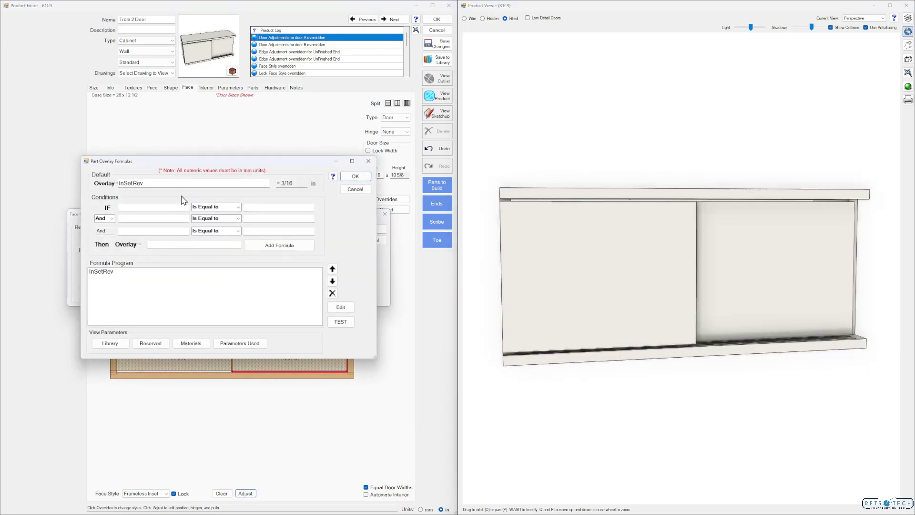
pyautogui.click(169, 184)
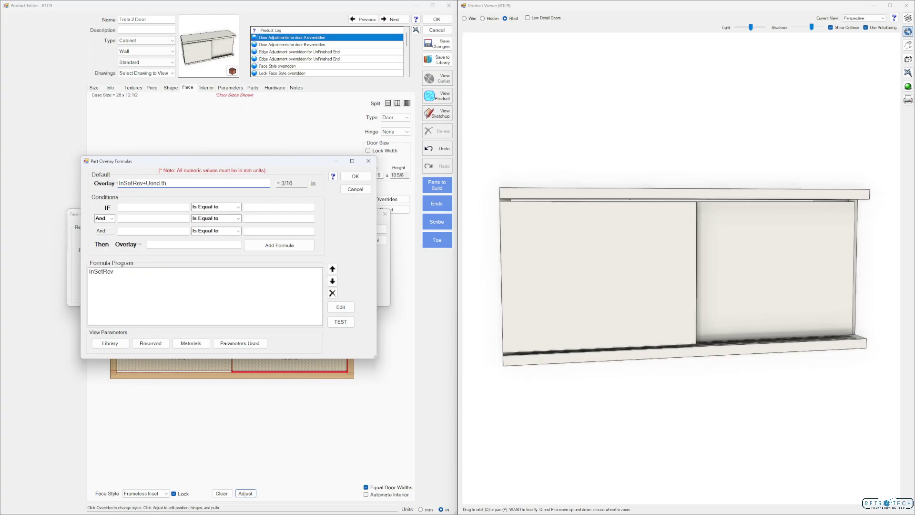
pyautogui.click(352, 177)
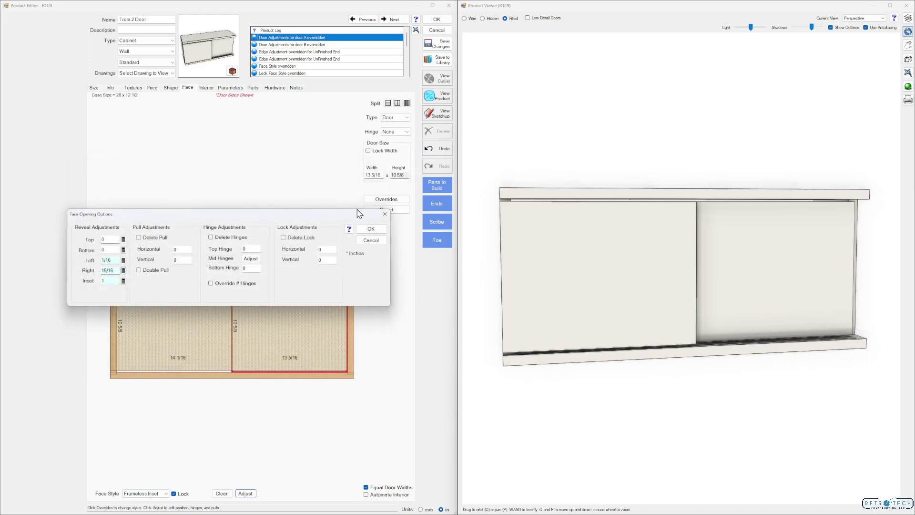
pyautogui.click(371, 230)
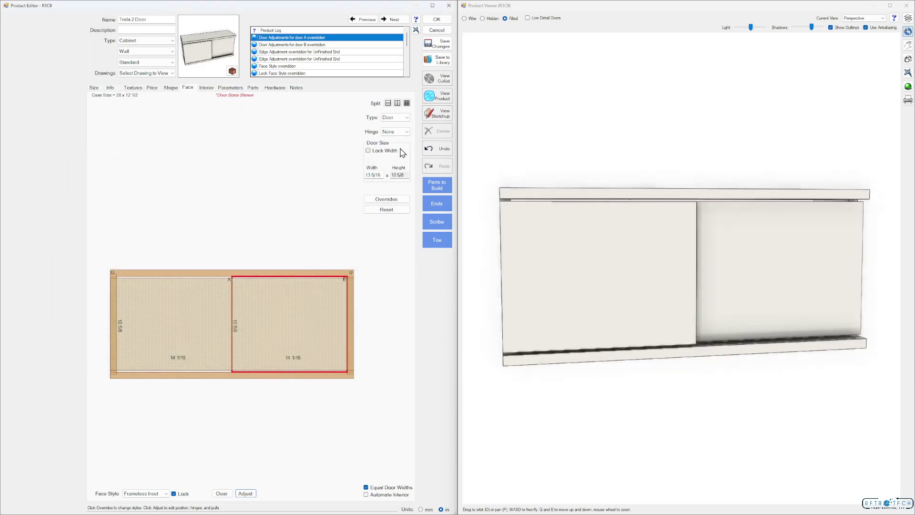
# Step: Examine how the doors overlap the shortened ends, the track grooves, and the door hardware from the front, side and rear
pyautogui.moveTo(602, 198); pyautogui.dragTo(620, 221)
pyautogui.click(908, 45)
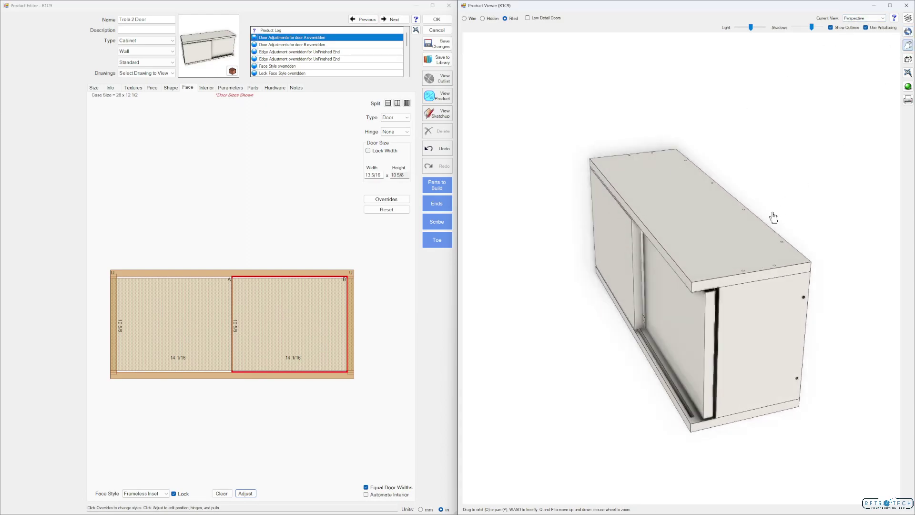
pyautogui.moveTo(774, 218); pyautogui.dragTo(764, 201)
pyautogui.scroll(5, 690, 317)
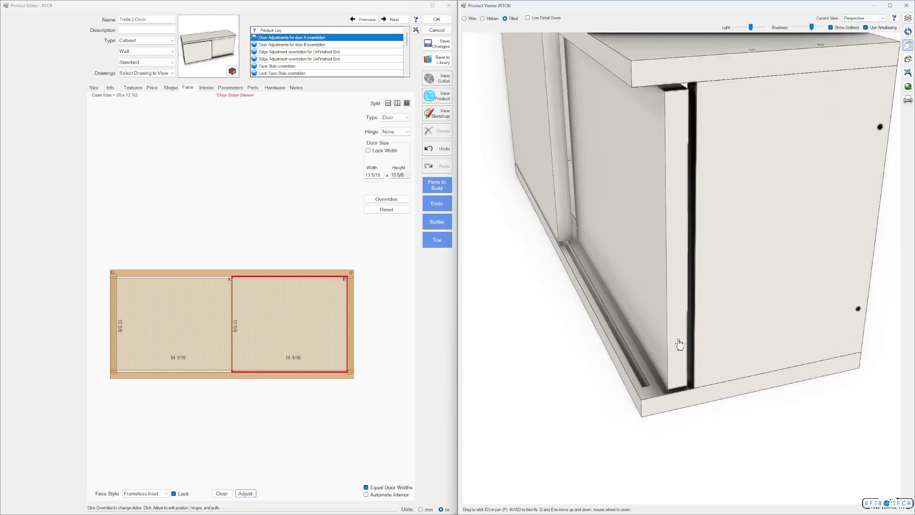
pyautogui.scroll(-5, 679, 344)
pyautogui.moveTo(673, 372); pyautogui.dragTo(682, 398)
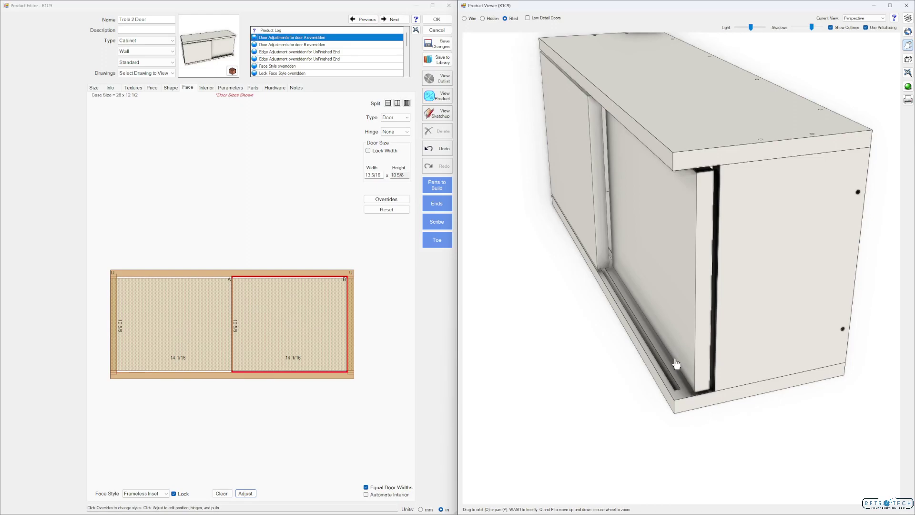
pyautogui.scroll(-2, 737, 350)
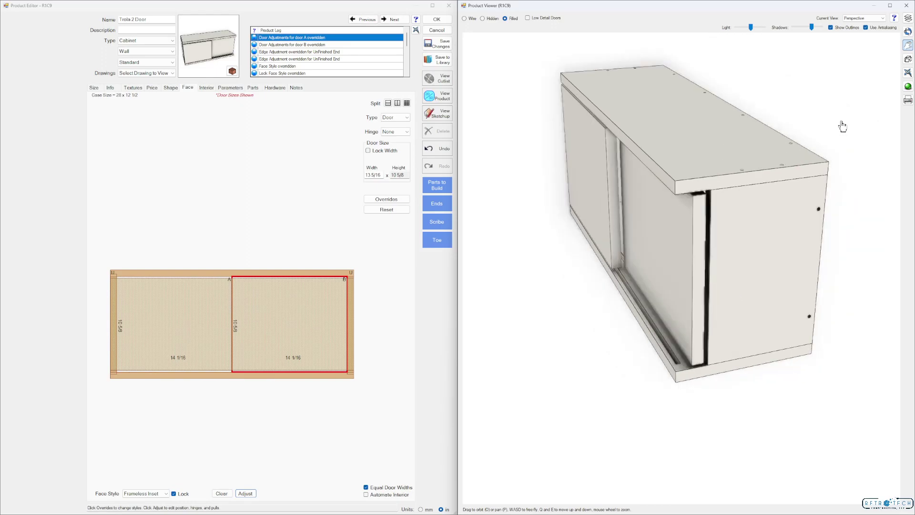
pyautogui.click(907, 31)
pyautogui.moveTo(784, 226); pyautogui.dragTo(761, 222)
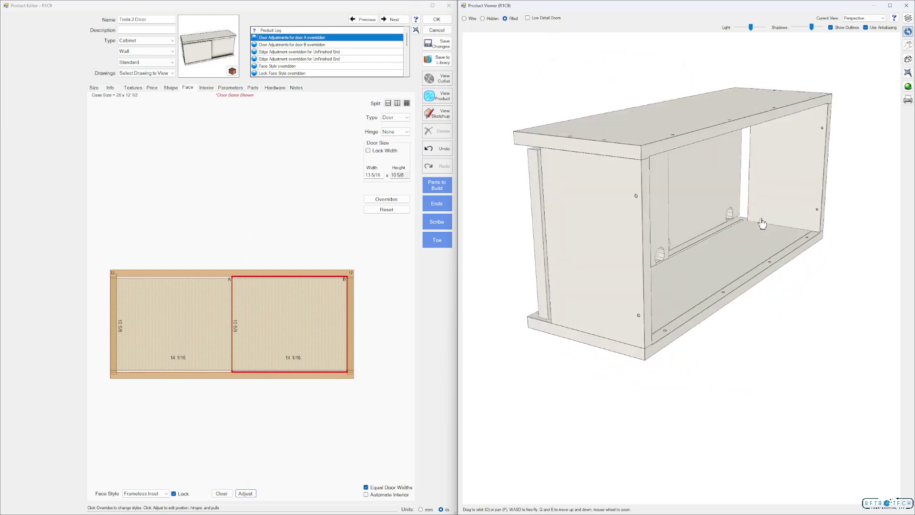
pyautogui.scroll(3, 742, 218)
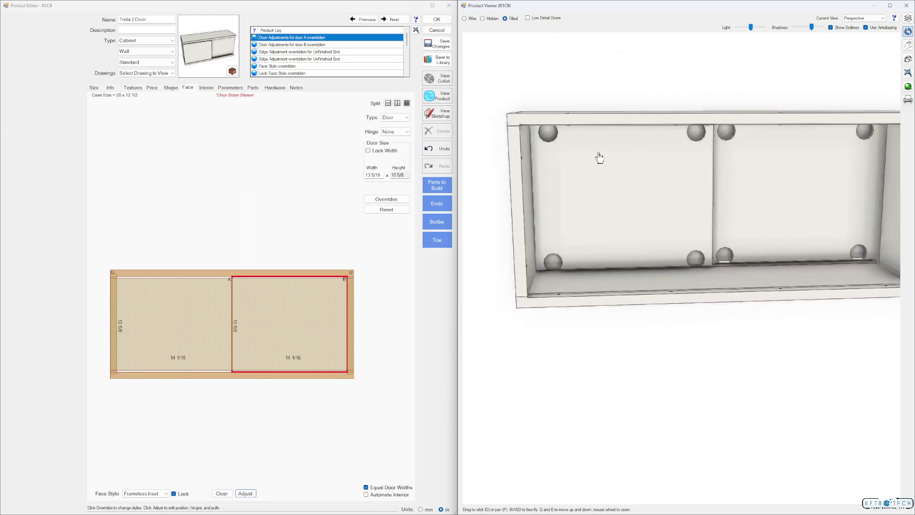
pyautogui.moveTo(571, 155); pyautogui.dragTo(578, 153)
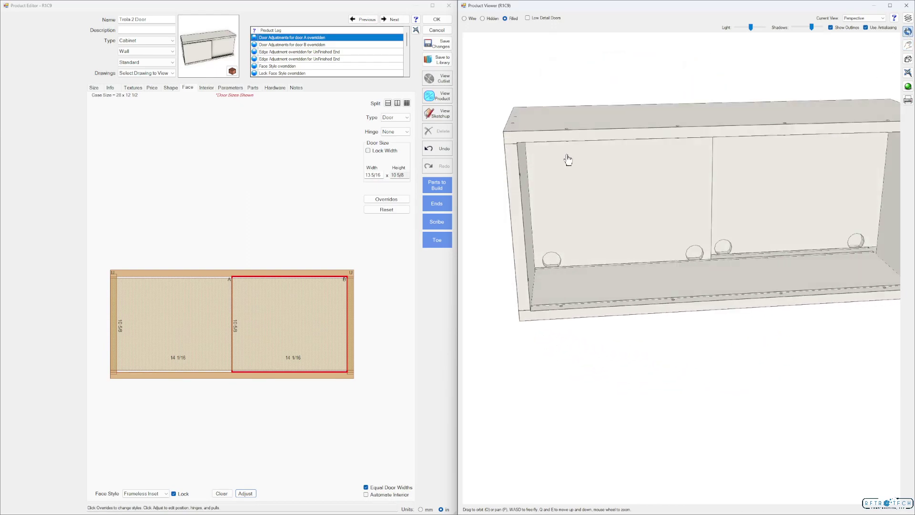
# Step: Show the cabinet in wireframe and hide the Ends layer to inspect the length of the track grooves
pyautogui.click(464, 19)
pyautogui.moveTo(534, 119); pyautogui.dragTo(615, 114)
pyautogui.click(908, 18)
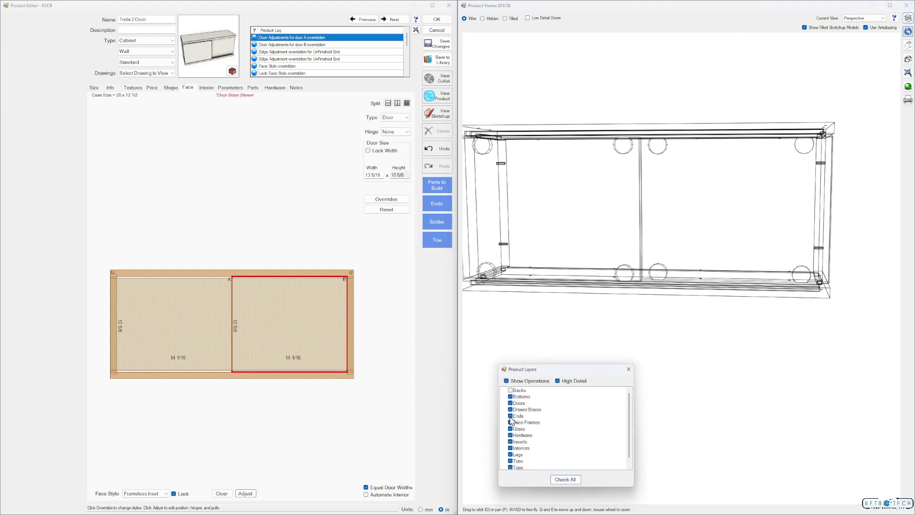
pyautogui.click(511, 416)
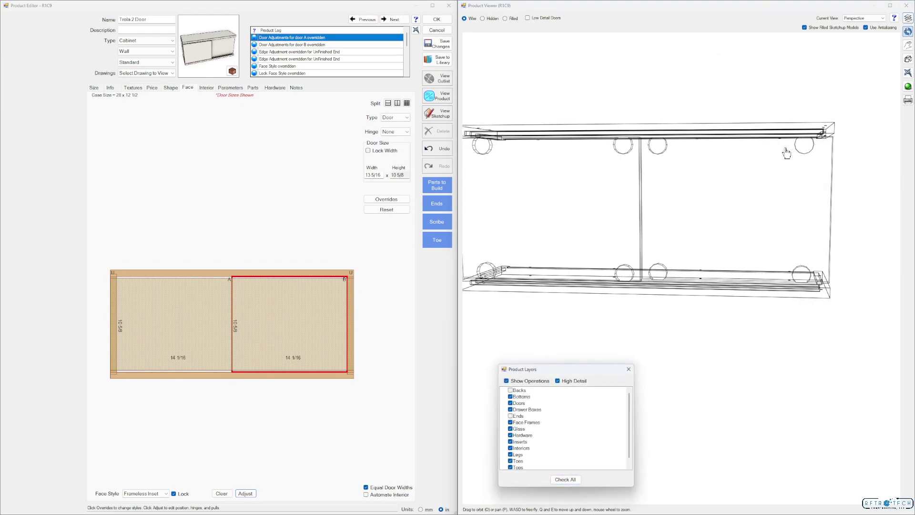
pyautogui.moveTo(776, 201); pyautogui.dragTo(767, 200)
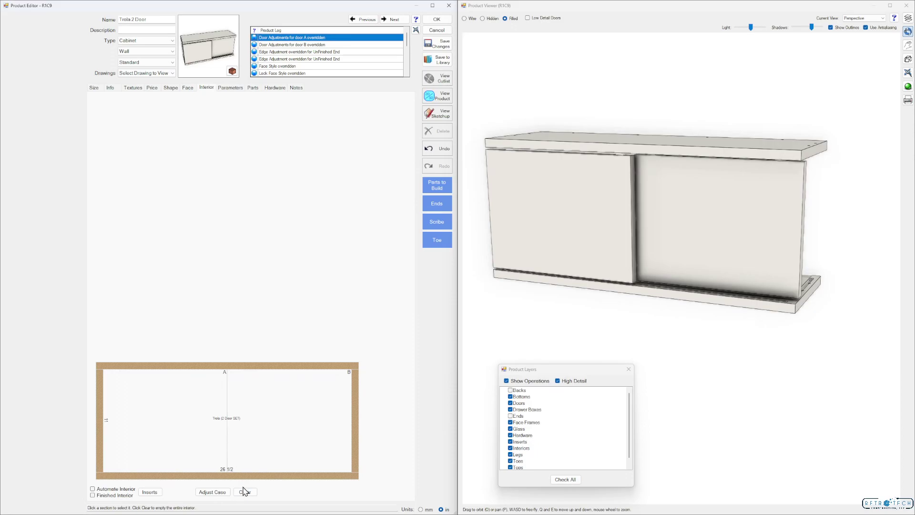
# Step: Place the Trola LONG (2 Door SET) insert in the cabinet's interior opening
pyautogui.click(149, 491)
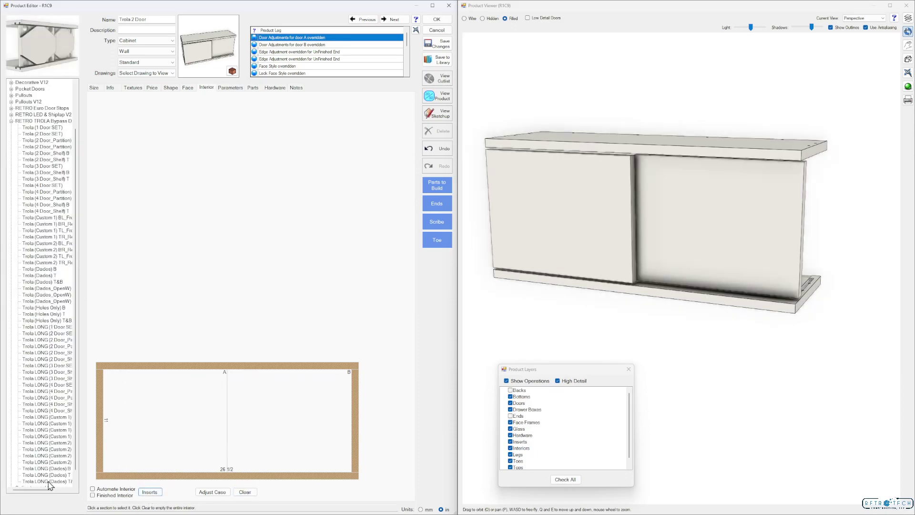
pyautogui.hscroll(1, 50, 467)
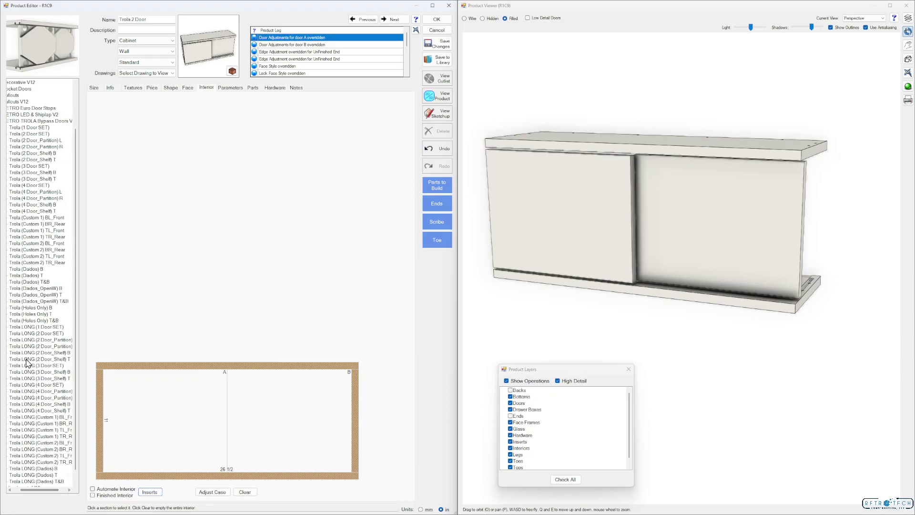
pyautogui.click(46, 334)
pyautogui.moveTo(43, 335); pyautogui.dragTo(259, 416)
pyautogui.moveTo(650, 258); pyautogui.dragTo(465, 235)
pyautogui.click(269, 281)
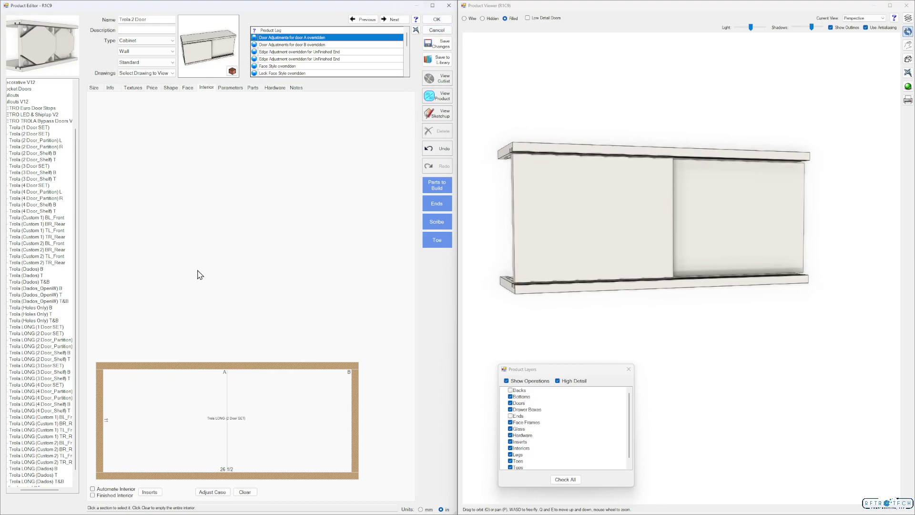
# Step: Open the Trola 3 Door Partition cabinet for editing alongside its 3D product view
pyautogui.click(166, 21)
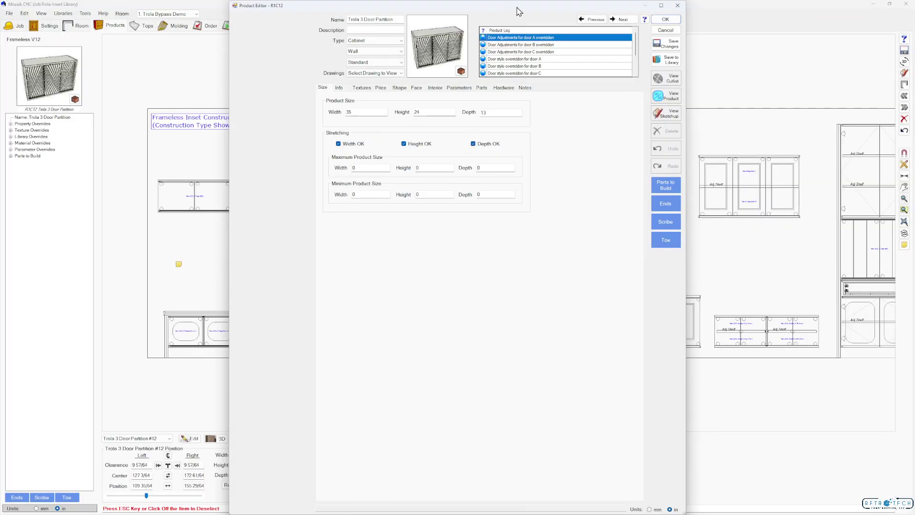
pyautogui.moveTo(520, 12); pyautogui.dragTo(1, 143)
pyautogui.moveTo(743, 242); pyautogui.dragTo(664, 244)
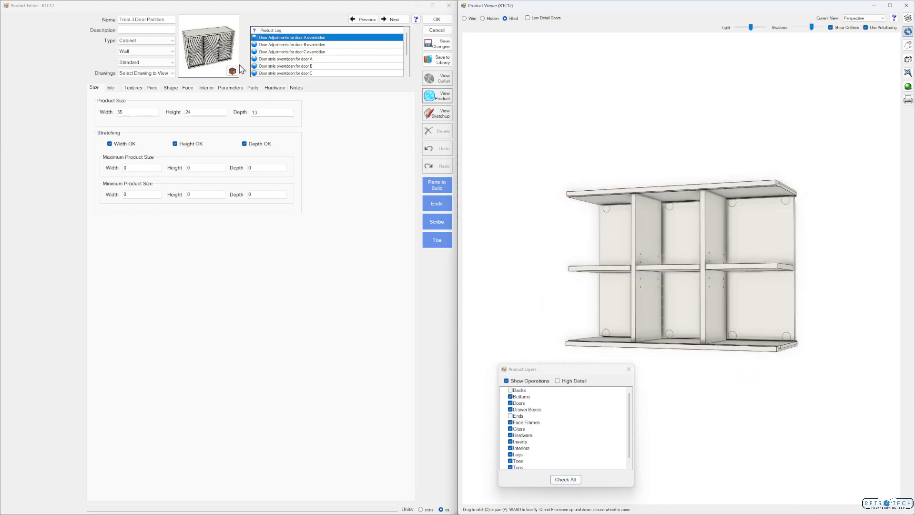
# Step: Clear all existing Trola inserts from the six interior openings of the Trola 3 Door Partition cabinet
pyautogui.click(206, 87)
pyautogui.click(329, 446)
pyautogui.click(244, 492)
pyautogui.click(313, 379)
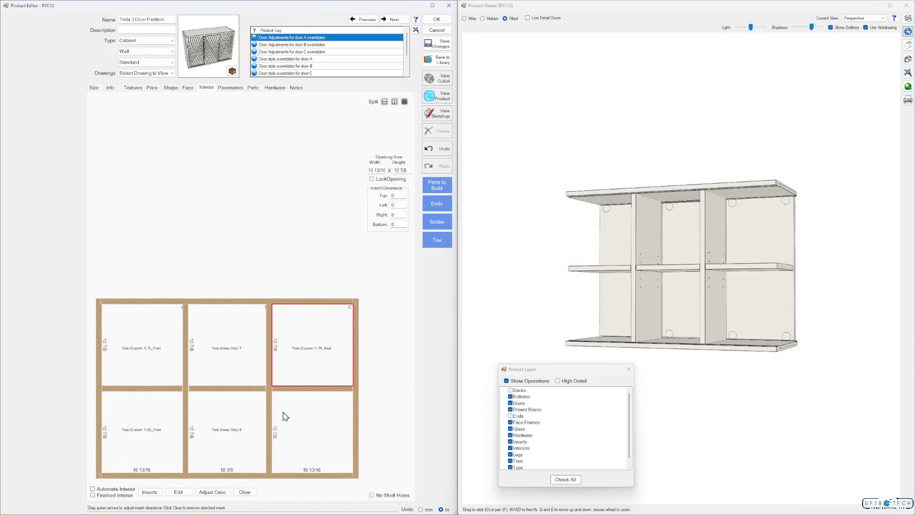
pyautogui.click(244, 492)
pyautogui.click(233, 343)
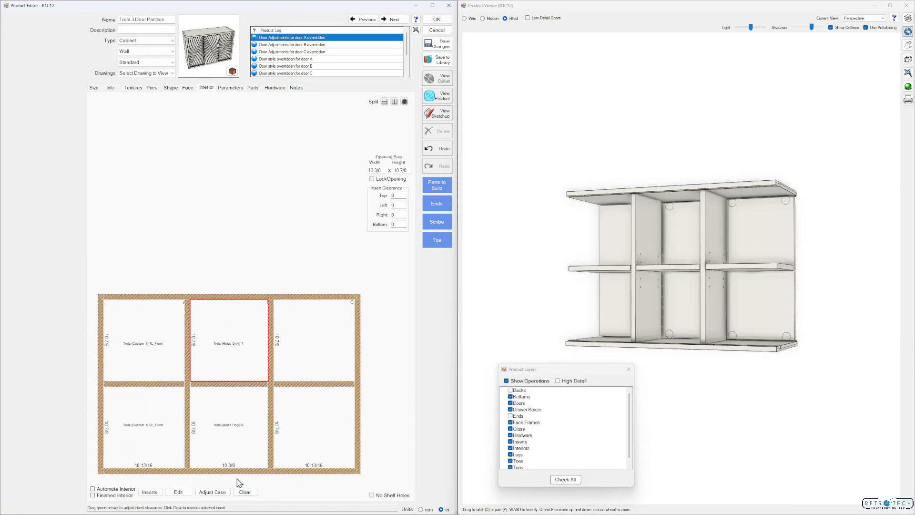
pyautogui.click(244, 492)
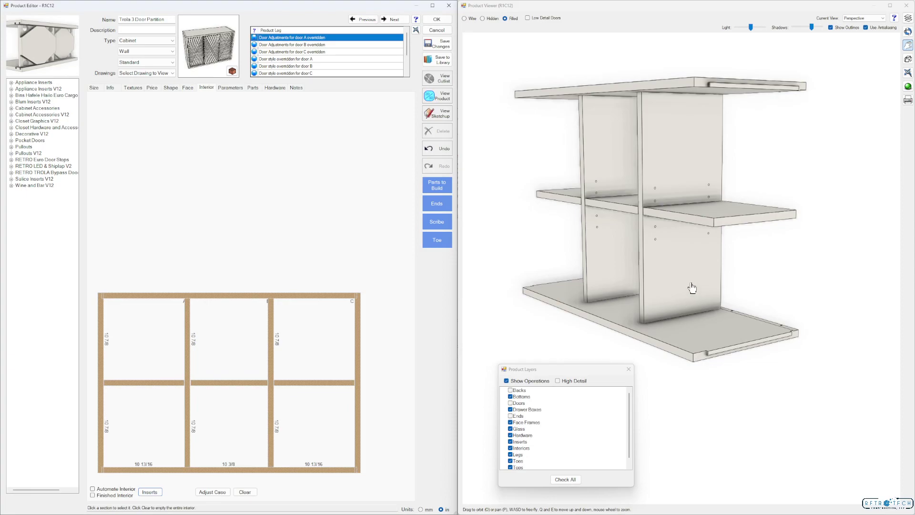
# Step: Inspect the cabinet without inserts, including in wireframe, and restore the Doors and Ends layers in filled display
pyautogui.click(511, 402)
pyautogui.moveTo(607, 309)
pyautogui.mouseDown()
pyautogui.moveTo(624, 304)
pyautogui.moveTo(596, 308)
pyautogui.mouseUp()
pyautogui.moveTo(571, 335); pyautogui.dragTo(553, 333)
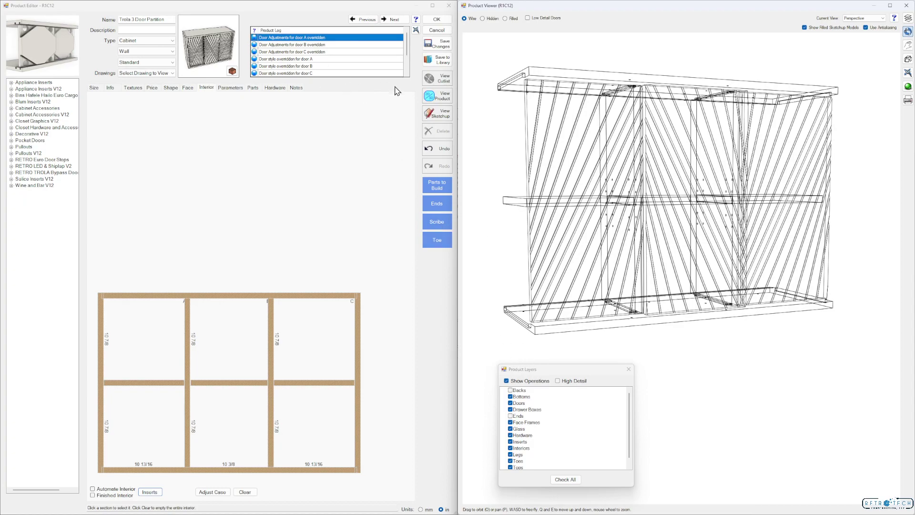
pyautogui.click(515, 417)
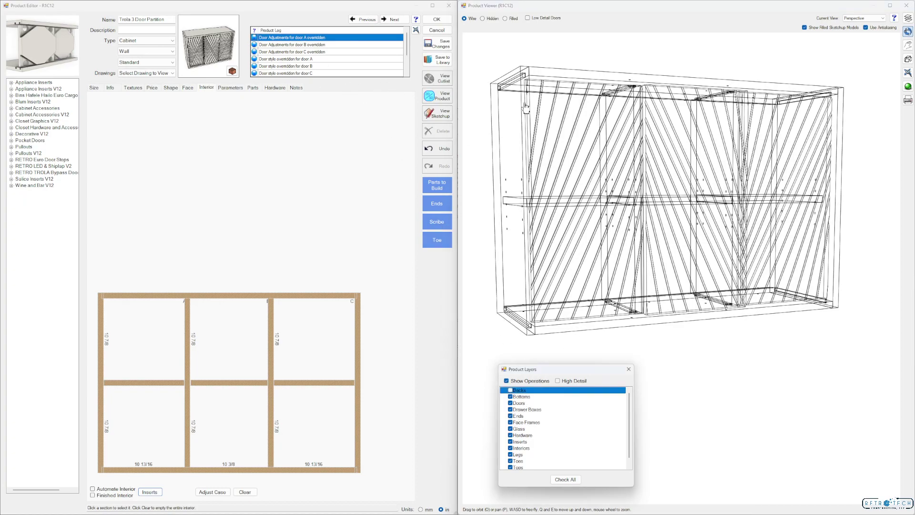
pyautogui.click(506, 18)
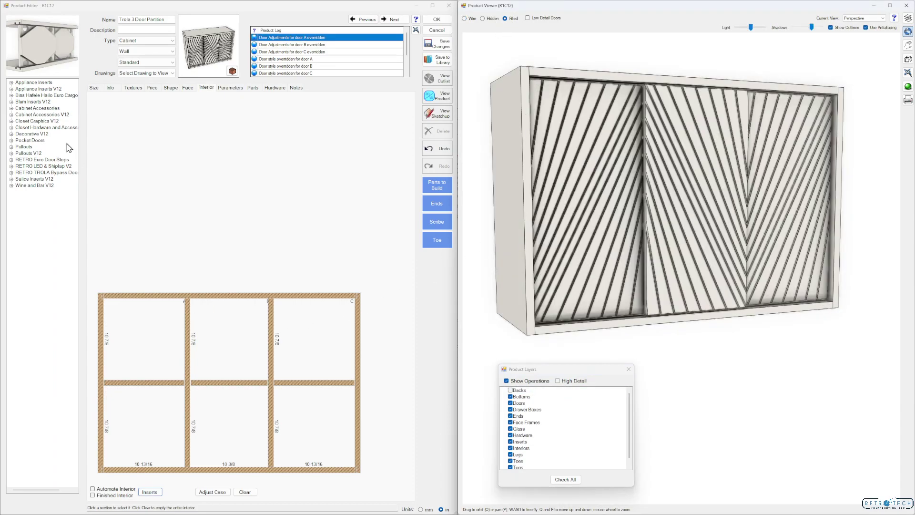
# Step: From the RETRO TROLA Bypass Doors library, place Trola (Custom 1) BL_Front in the cabinet's lower-left opening and BR_Rear in its lower-right opening
pyautogui.click(11, 173)
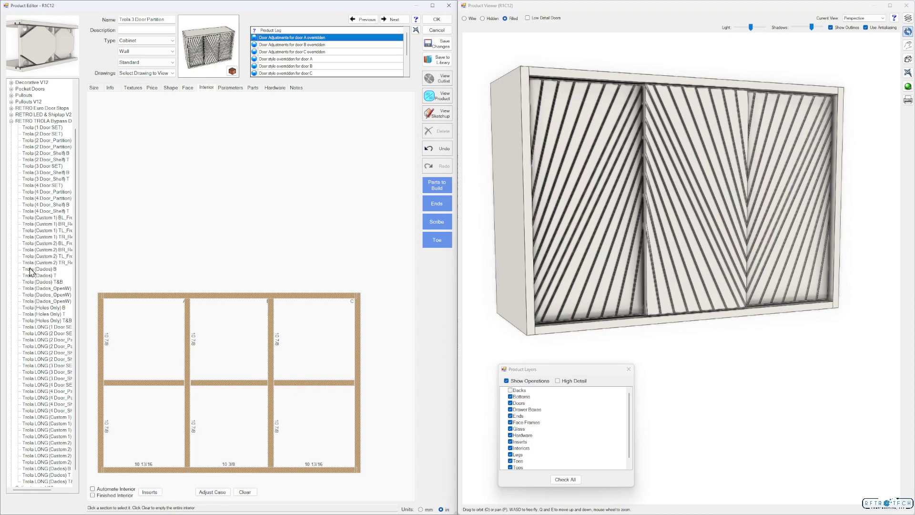
pyautogui.moveTo(48, 489); pyautogui.dragTo(57, 490)
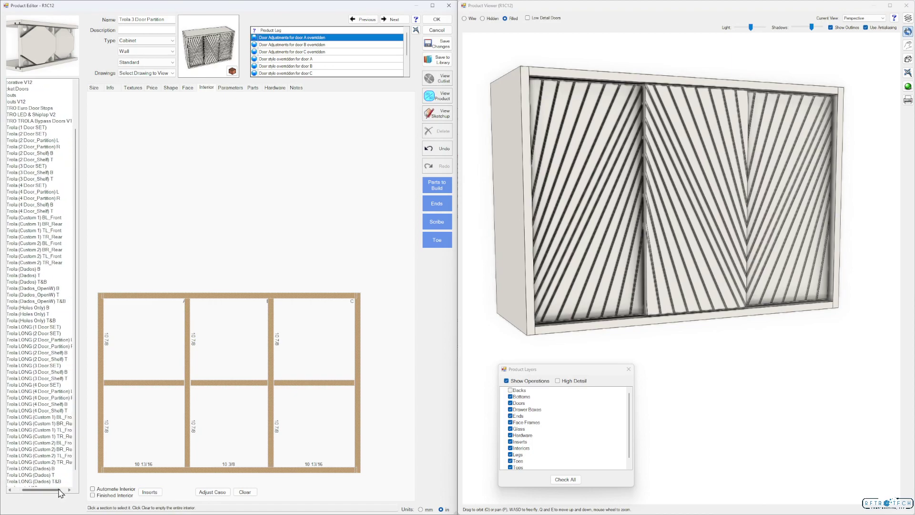
pyautogui.hscroll(-2, 29, 367)
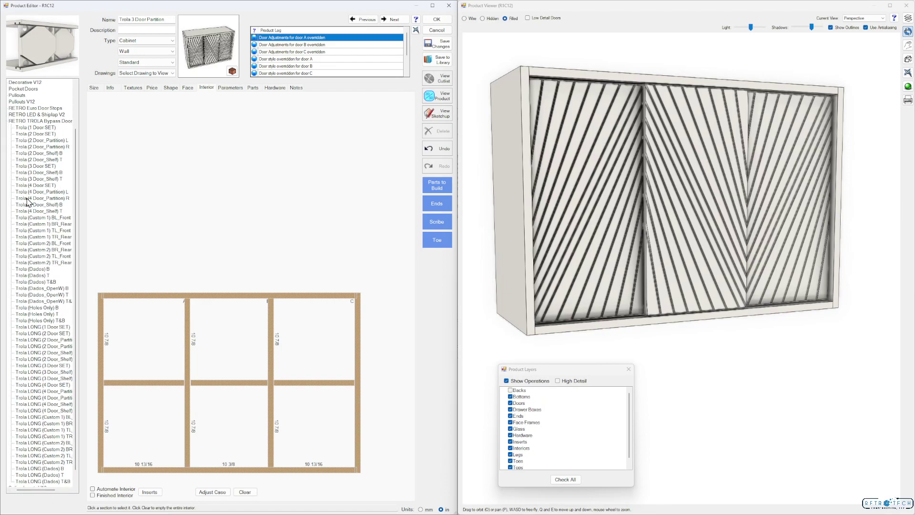
pyautogui.click(37, 218)
pyautogui.moveTo(37, 220); pyautogui.dragTo(137, 422)
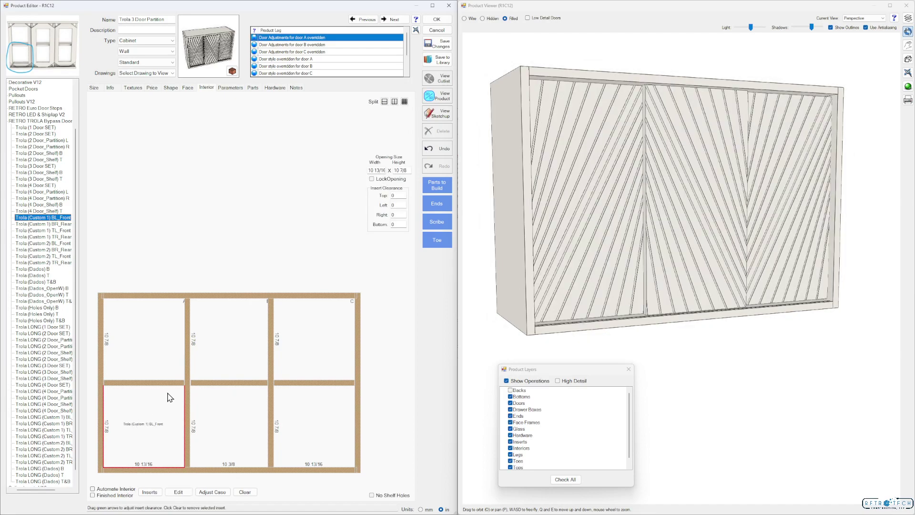
pyautogui.moveTo(611, 300); pyautogui.dragTo(557, 314)
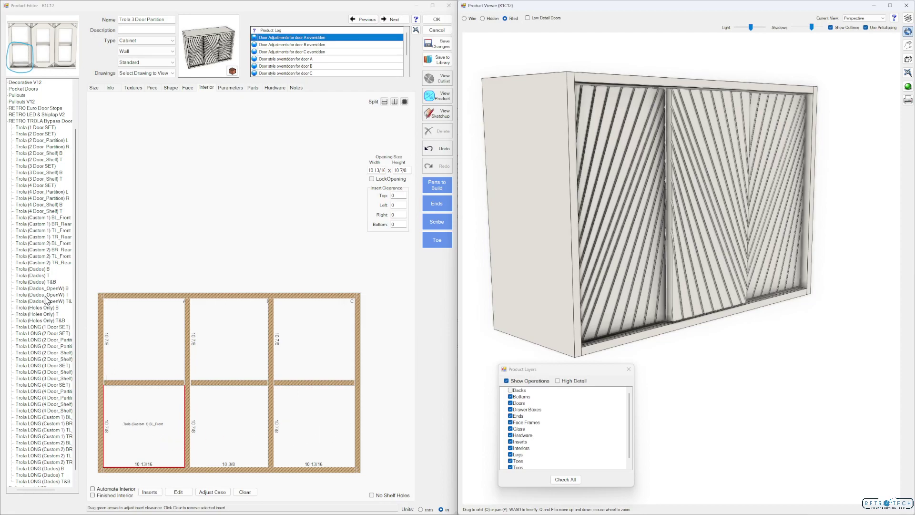
pyautogui.click(58, 225)
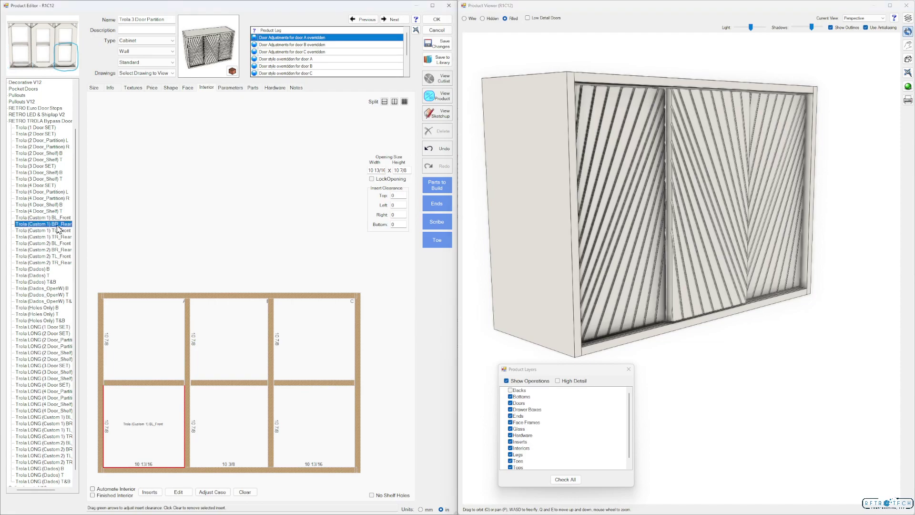
pyautogui.moveTo(55, 227); pyautogui.dragTo(306, 423)
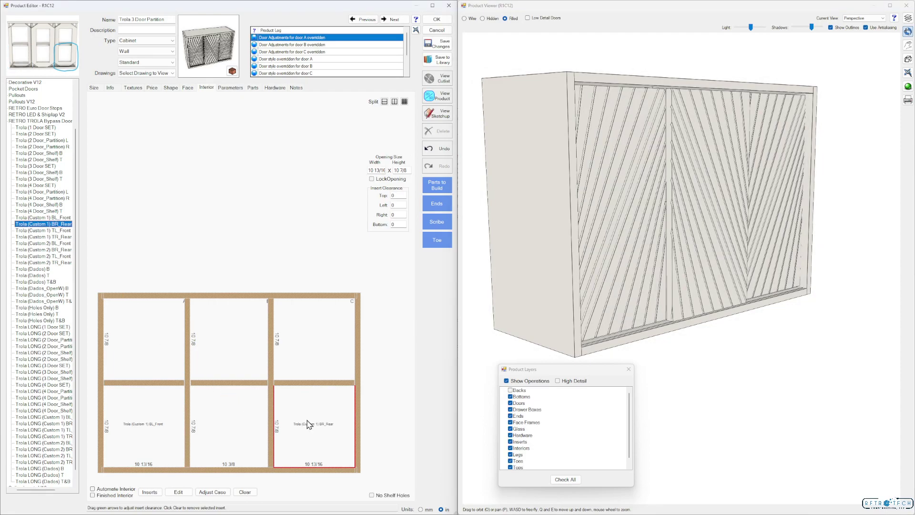
# Step: Place Trola (Custom 1) TL_Front in the cabinet's upper-left opening and Trola (Custom 1) TR_Rear in its upper-right opening
pyautogui.click(309, 334)
pyautogui.click(50, 230)
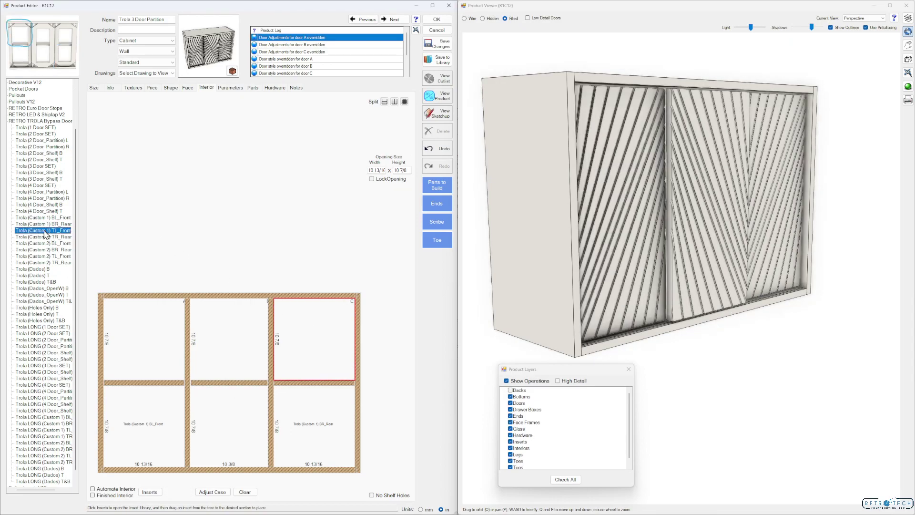
pyautogui.moveTo(46, 231); pyautogui.dragTo(153, 339)
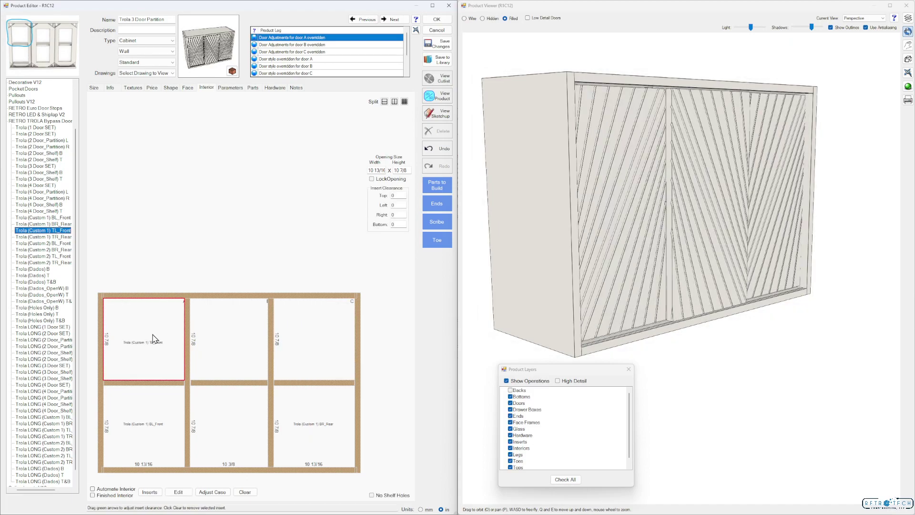
pyautogui.click(46, 238)
pyautogui.moveTo(42, 241); pyautogui.dragTo(300, 341)
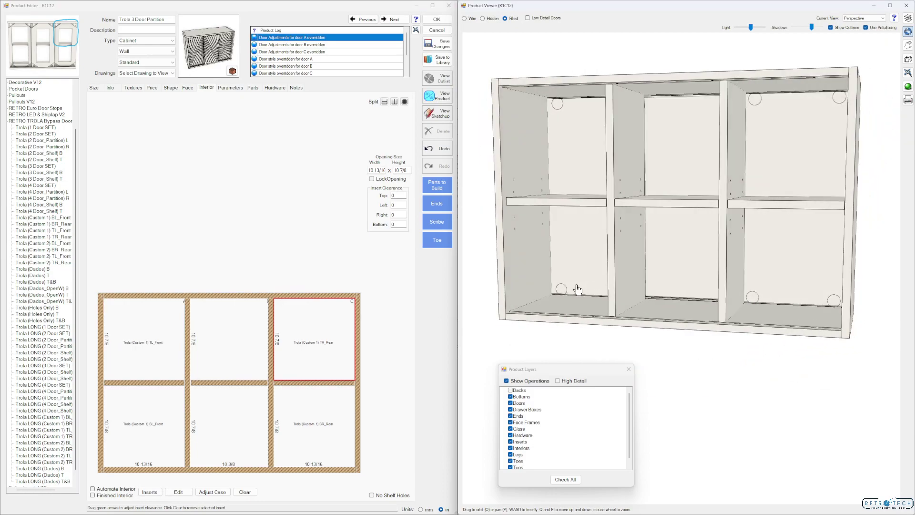
# Step: Place Trola (Holes Only) T in the upper middle opening and Trola (Holes Only) B in the lower middle opening
pyautogui.click(223, 423)
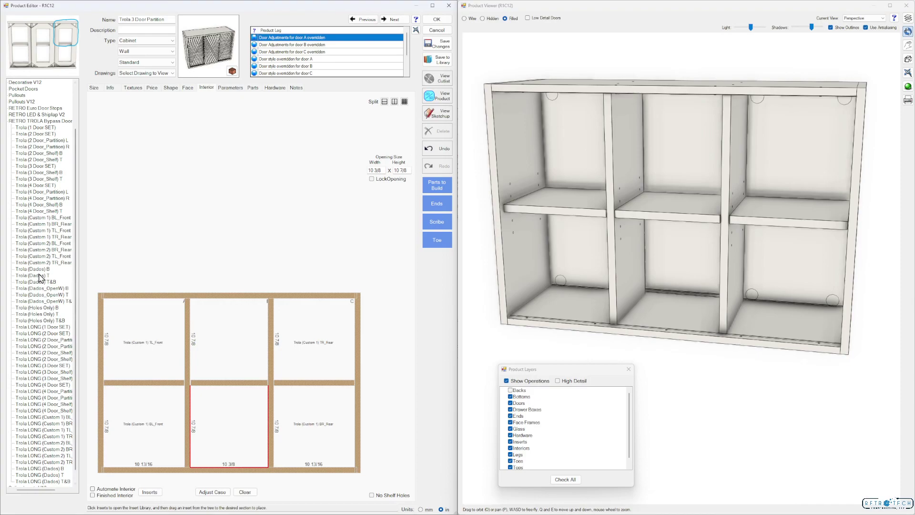
pyautogui.click(41, 315)
pyautogui.moveTo(43, 317); pyautogui.dragTo(226, 342)
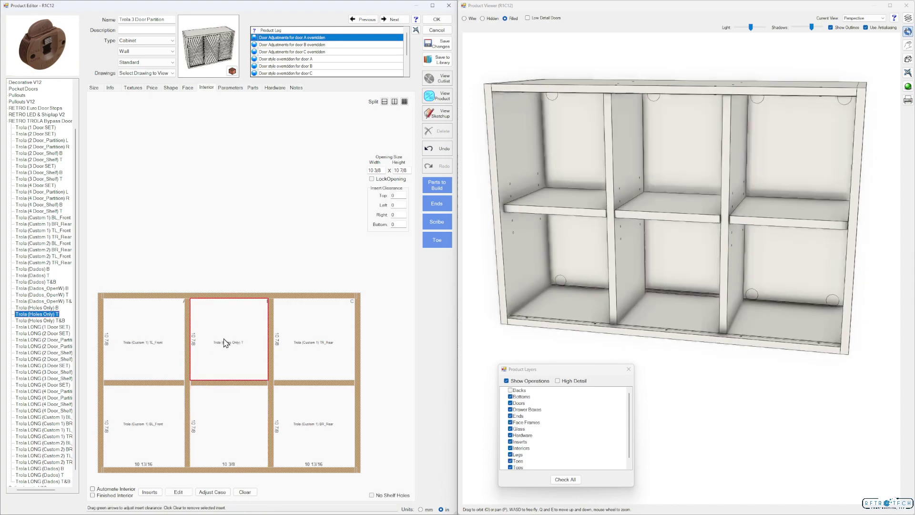
pyautogui.click(462, 277)
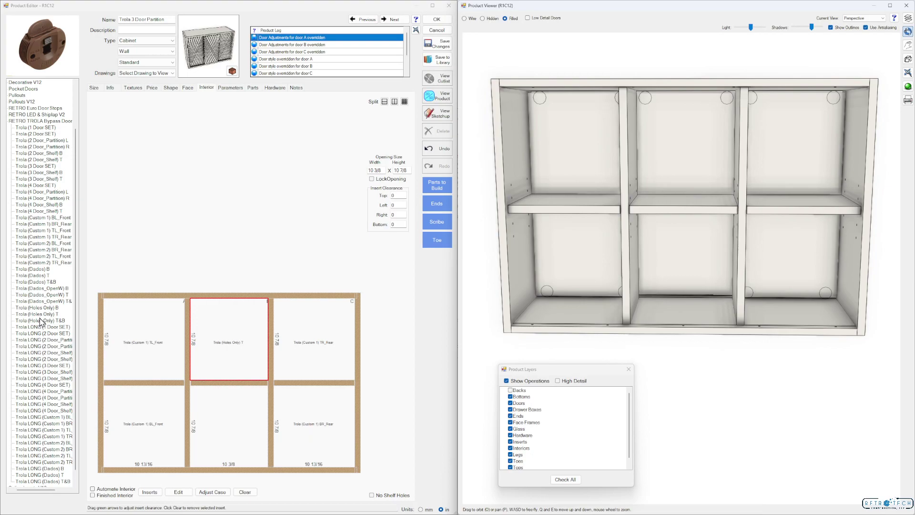
pyautogui.moveTo(46, 312); pyautogui.dragTo(232, 418)
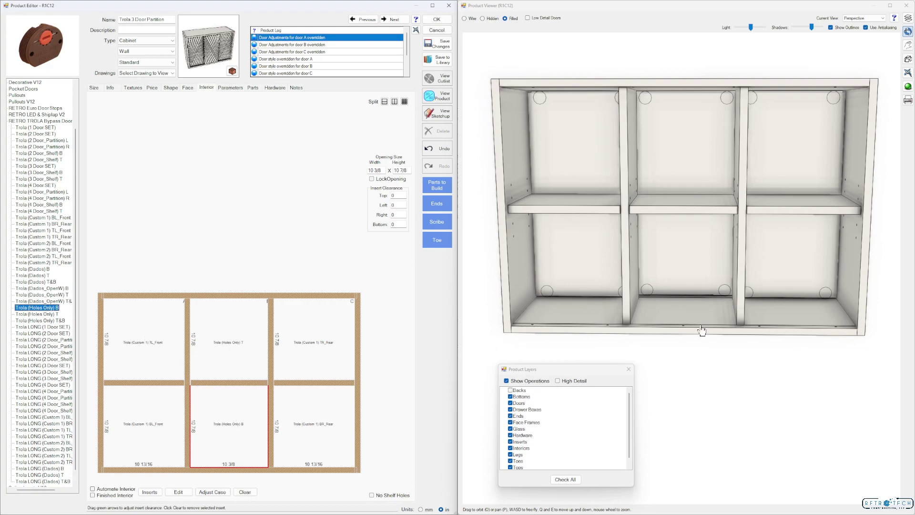
pyautogui.moveTo(732, 289); pyautogui.dragTo(741, 258)
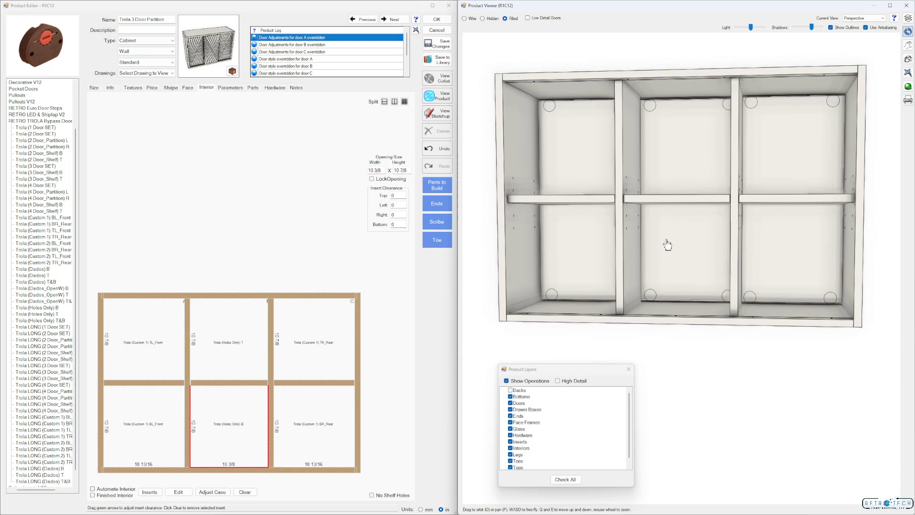
# Step: Review the right and left reveal adjustment formulas of middle door B on the cabinet face
pyautogui.click(188, 88)
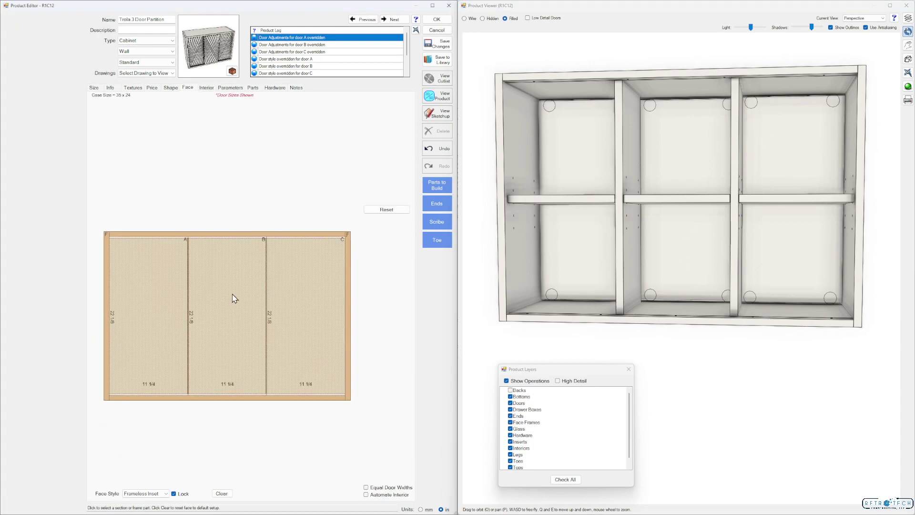
pyautogui.click(221, 343)
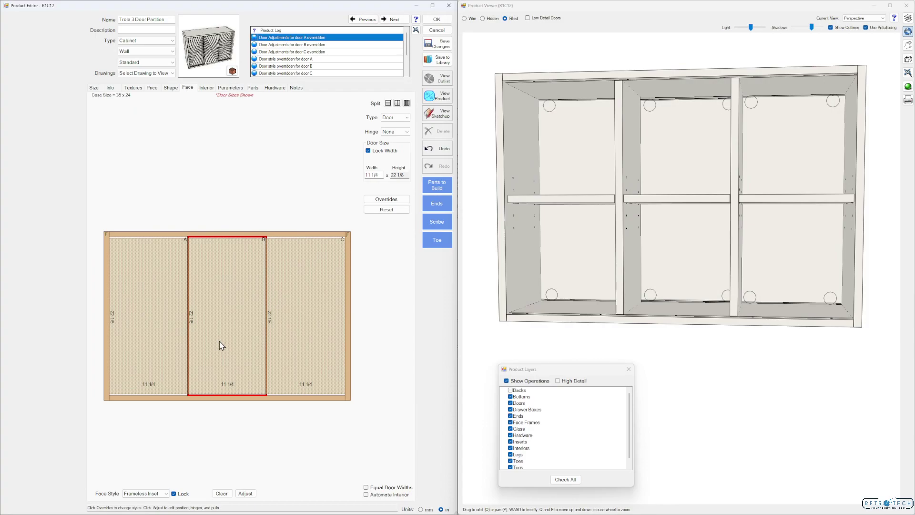
pyautogui.click(246, 493)
pyautogui.click(123, 270)
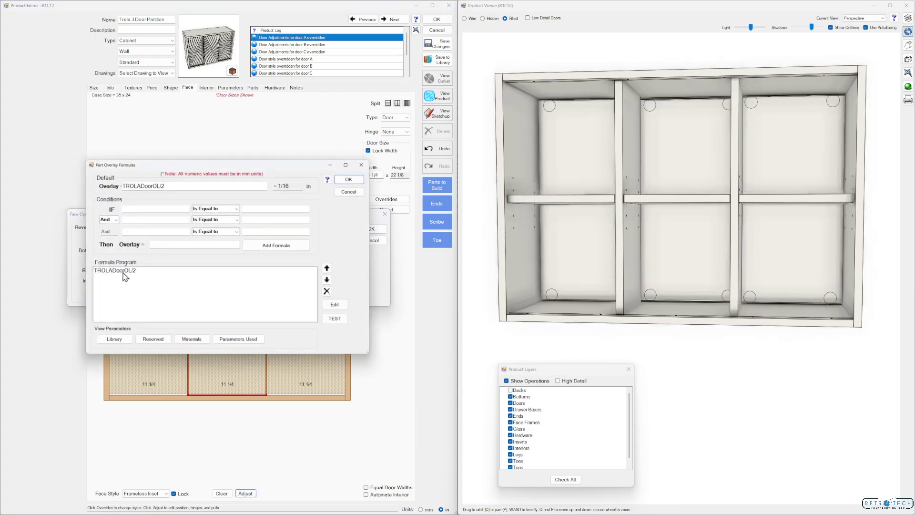
pyautogui.click(357, 181)
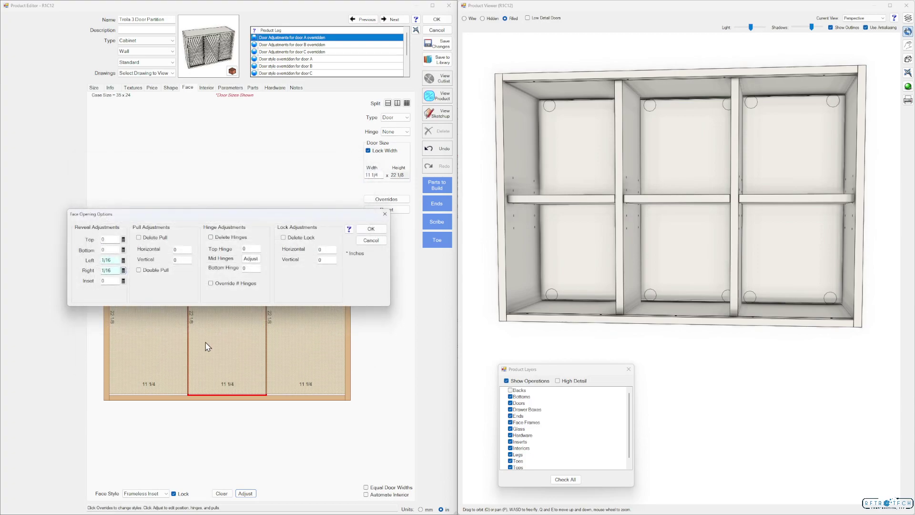
pyautogui.click(125, 260)
pyautogui.click(350, 179)
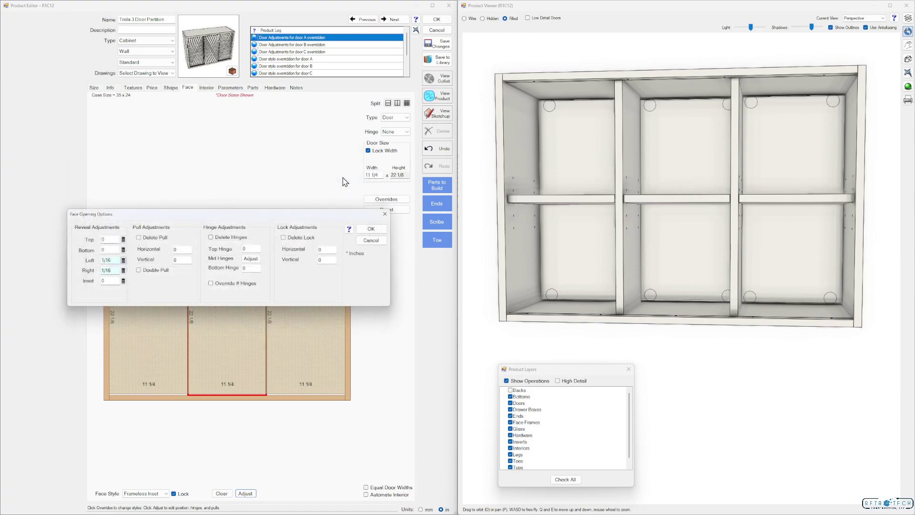
pyautogui.click(370, 228)
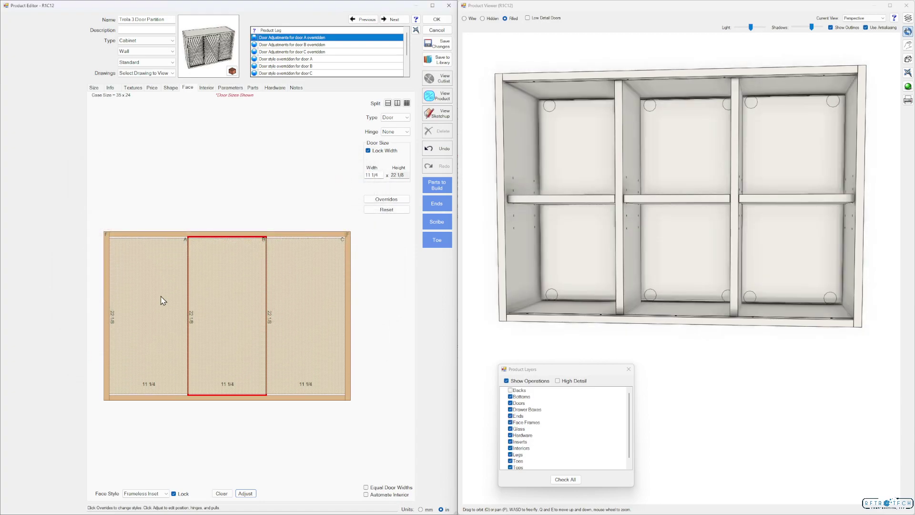
# Step: Review door A's right reveal, left reveal and inset adjustment formulas
pyautogui.click(138, 333)
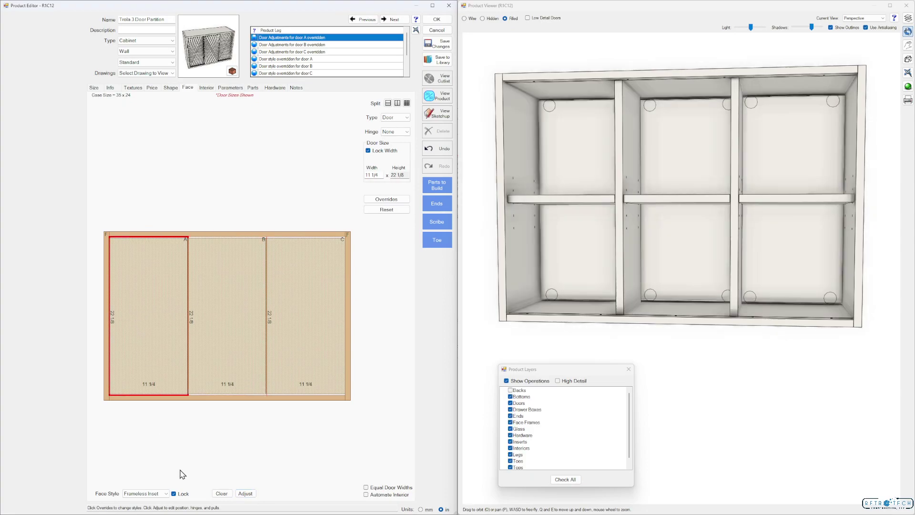
pyautogui.click(245, 493)
pyautogui.doubleClick(126, 272)
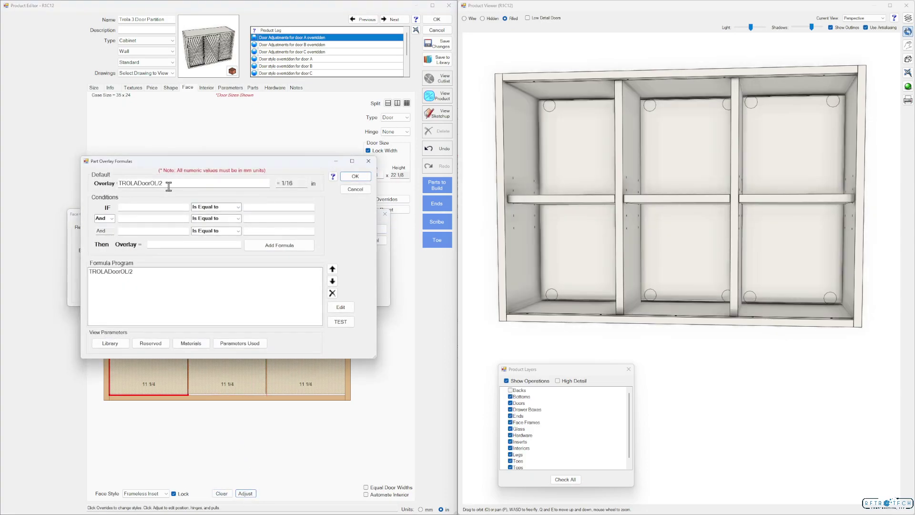
pyautogui.click(355, 176)
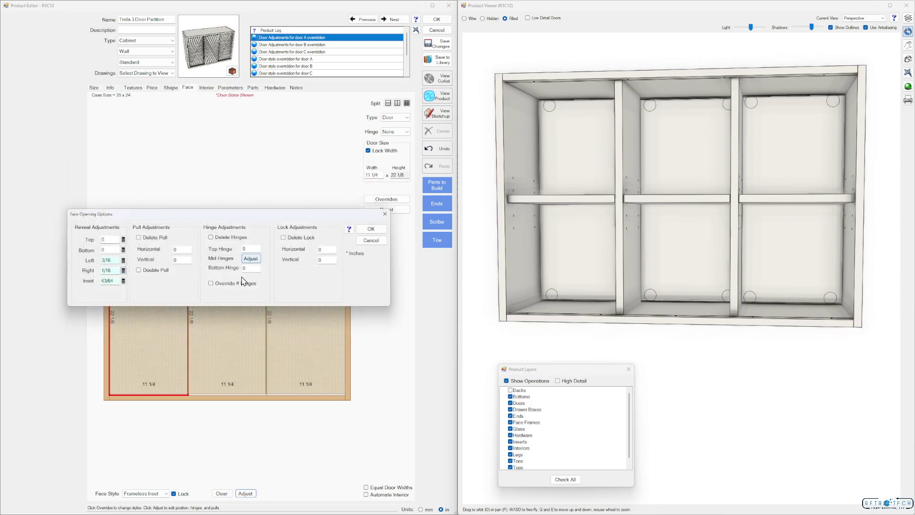
pyautogui.click(123, 260)
pyautogui.click(355, 176)
pyautogui.click(124, 261)
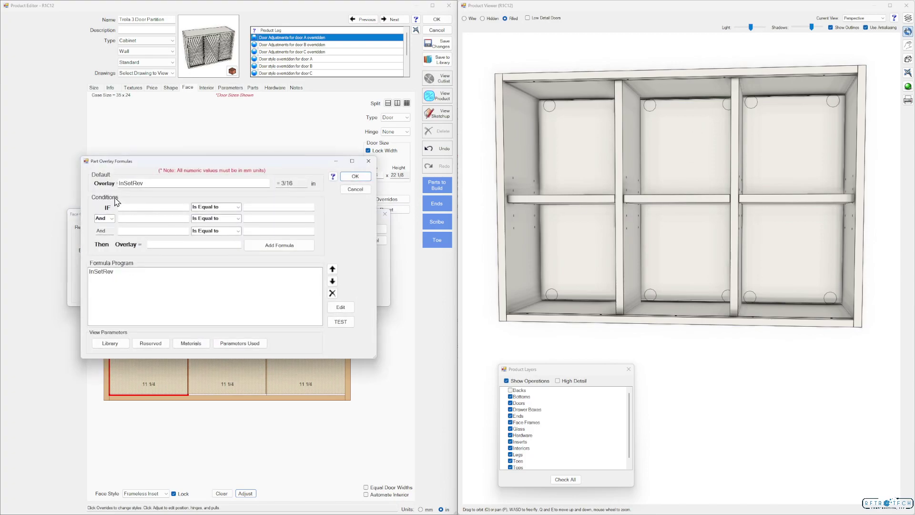
pyautogui.rightClick(155, 184)
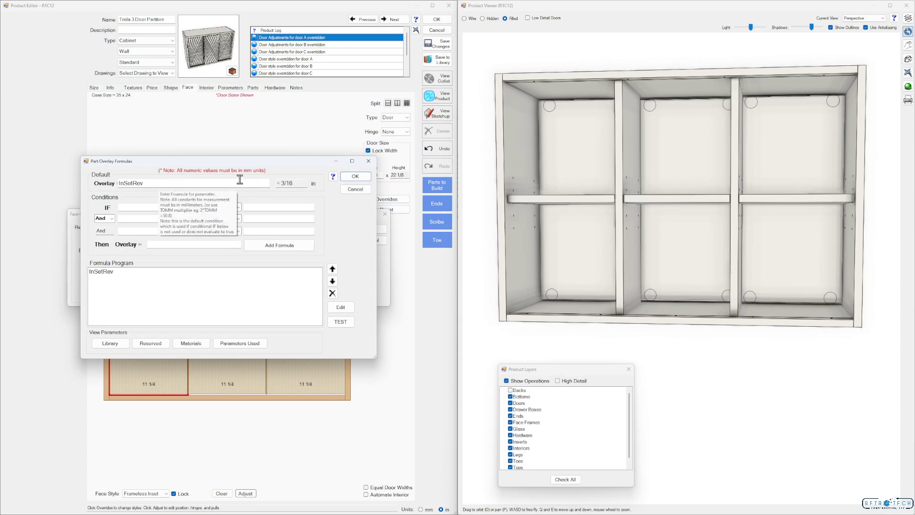
pyautogui.click(355, 176)
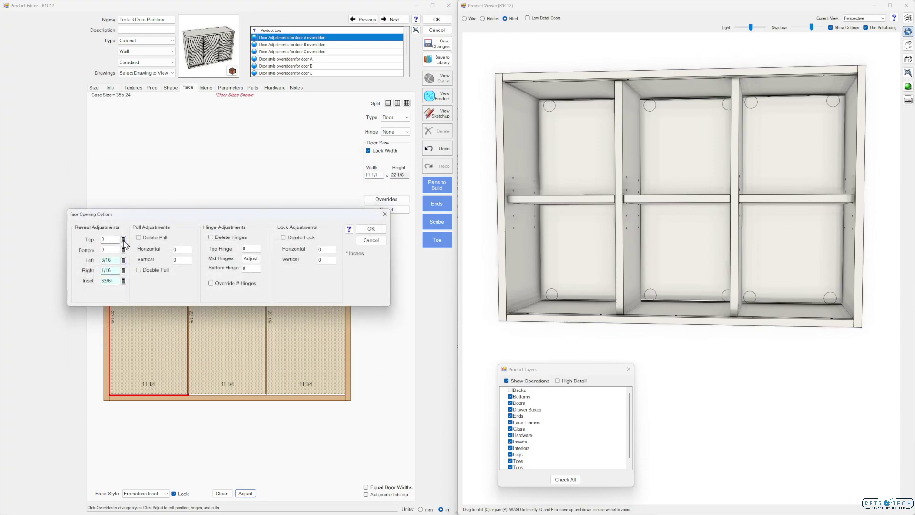
pyautogui.click(123, 280)
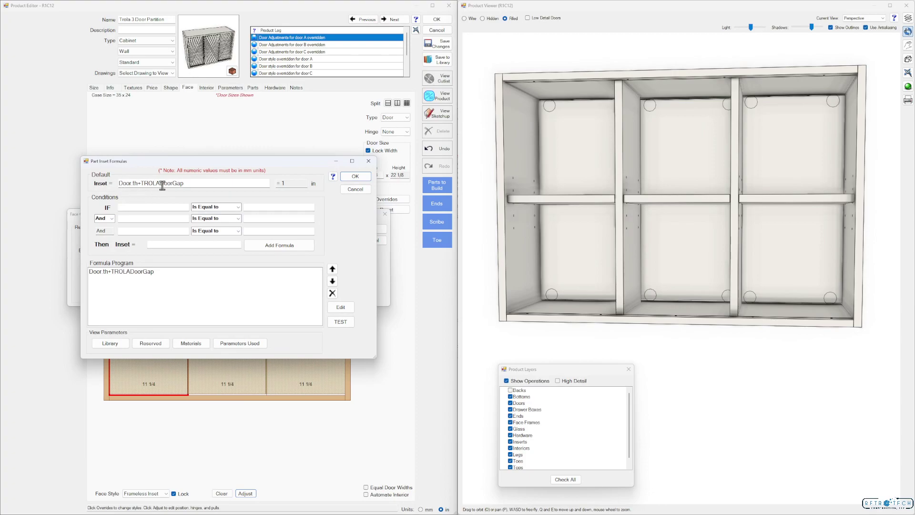
pyautogui.click(348, 178)
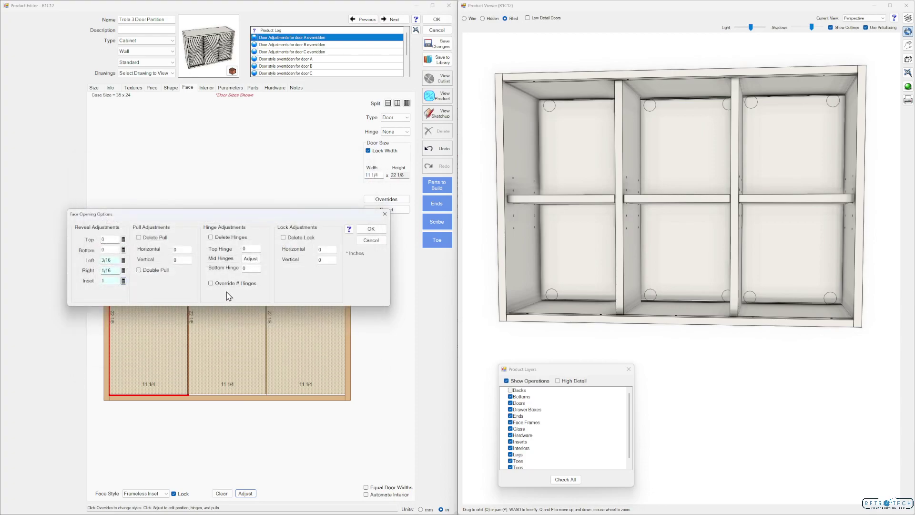
# Step: Inspect the closed door fronts in 3D and check middle door B's reveal and inset adjustments
pyautogui.click(381, 231)
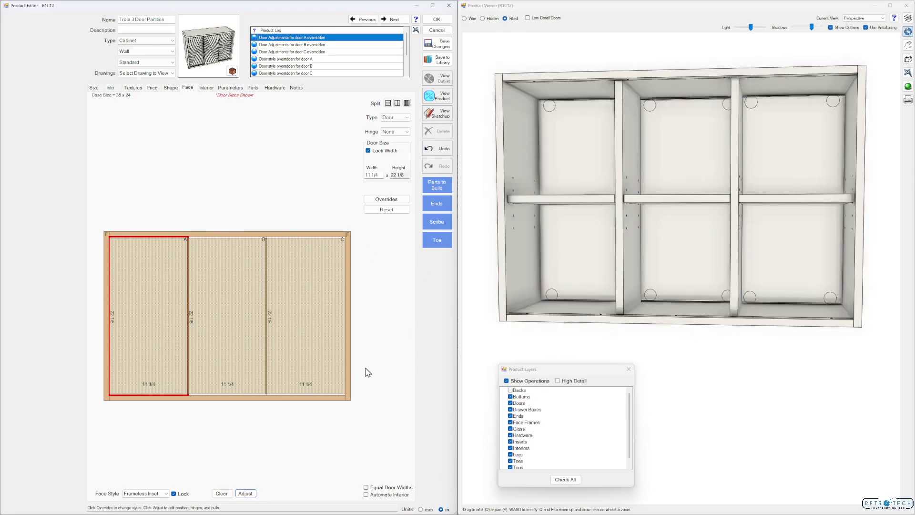
pyautogui.moveTo(807, 241); pyautogui.dragTo(686, 204)
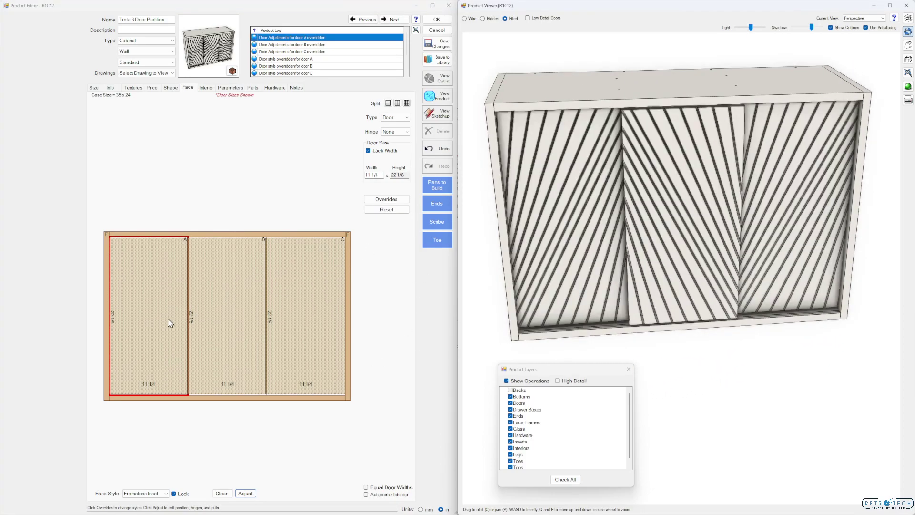
pyautogui.click(234, 339)
pyautogui.click(245, 494)
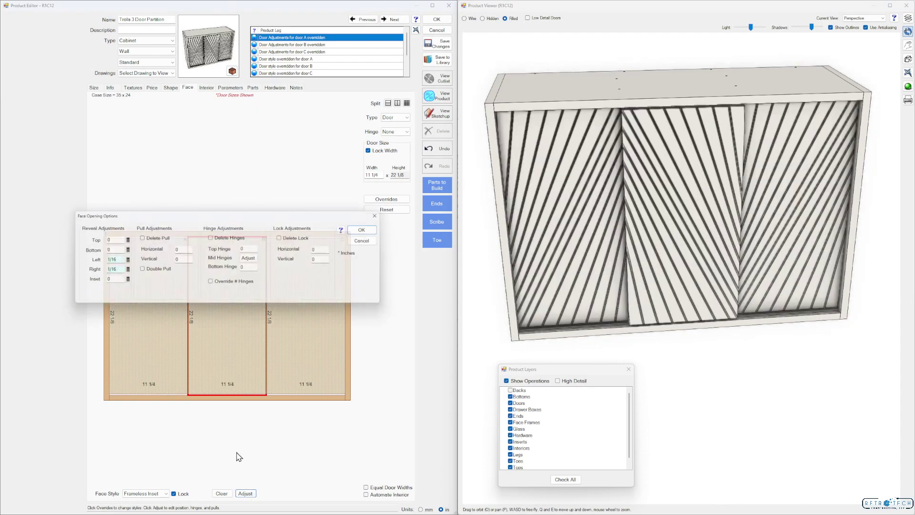
pyautogui.click(379, 230)
# Step: Review door C's inset adjustment formula and accept the cabinet's edits
pyautogui.click(315, 327)
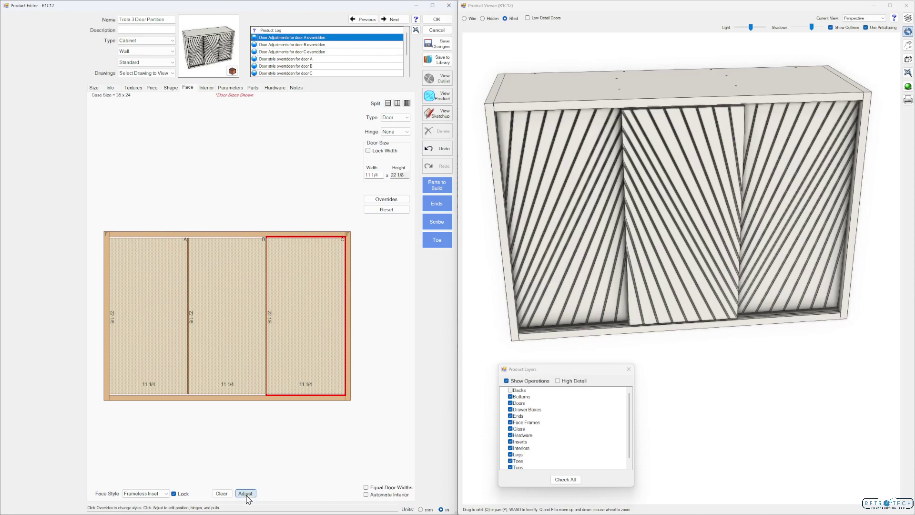
pyautogui.click(245, 493)
pyautogui.click(123, 281)
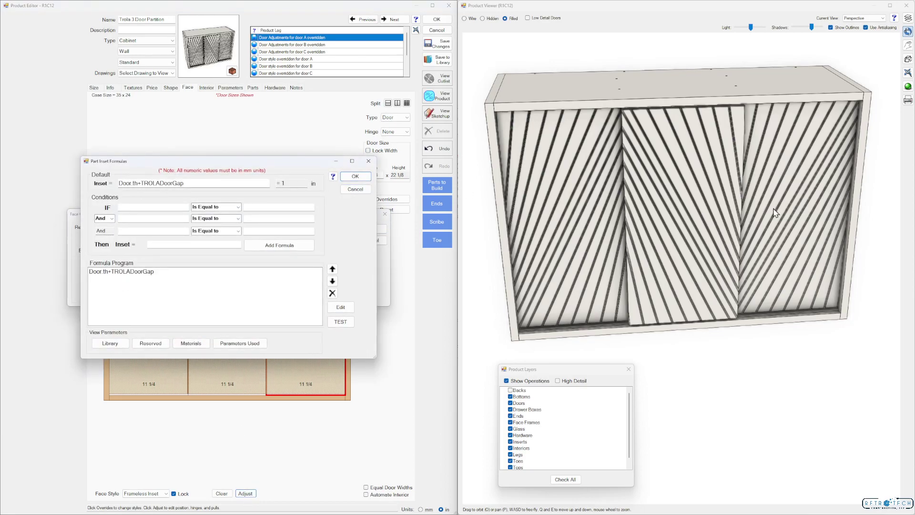
pyautogui.click(353, 176)
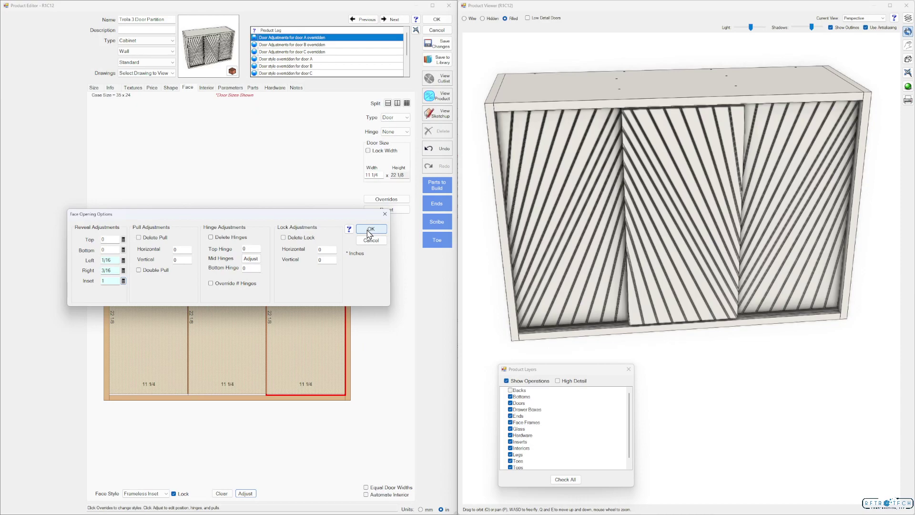
pyautogui.click(369, 230)
pyautogui.moveTo(654, 240); pyautogui.dragTo(667, 235)
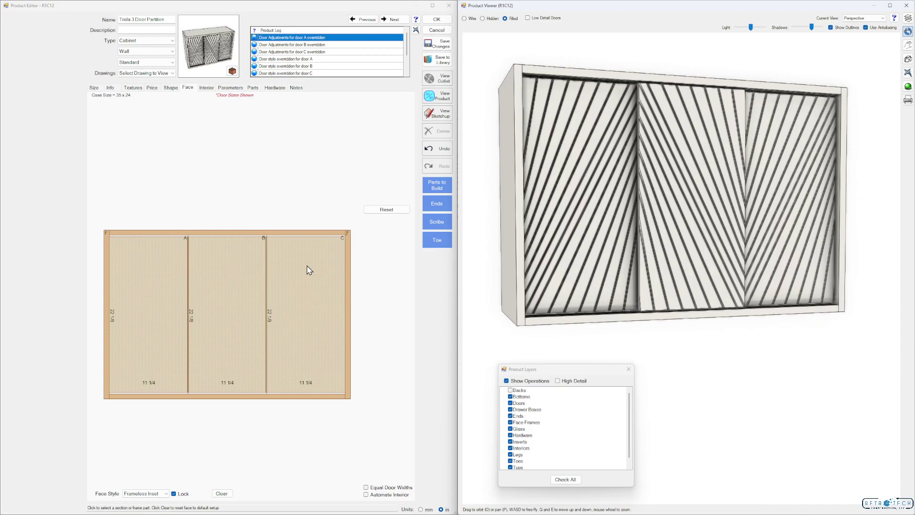
pyautogui.click(437, 19)
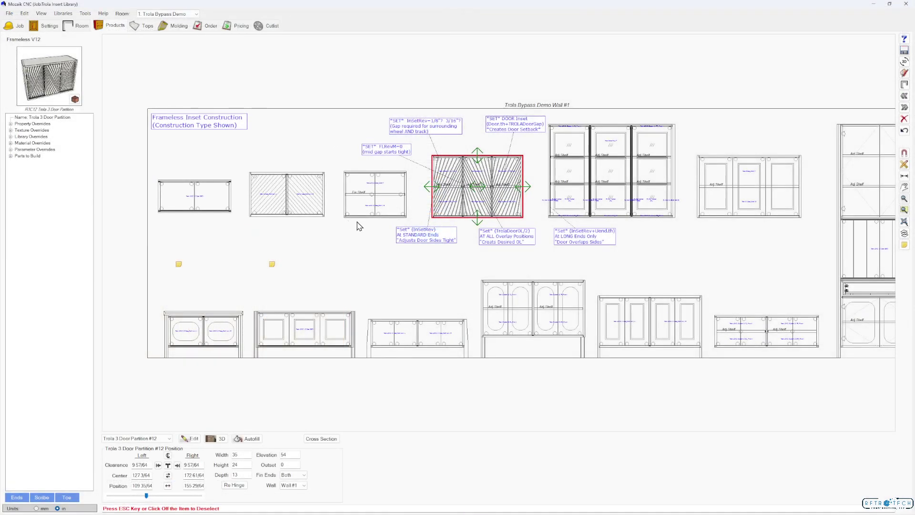
# Step: Stretch the 3 Door Partition cabinet to a height of 35 in and inspect it in 3D
pyautogui.moveTo(478, 154); pyautogui.dragTo(478, 124)
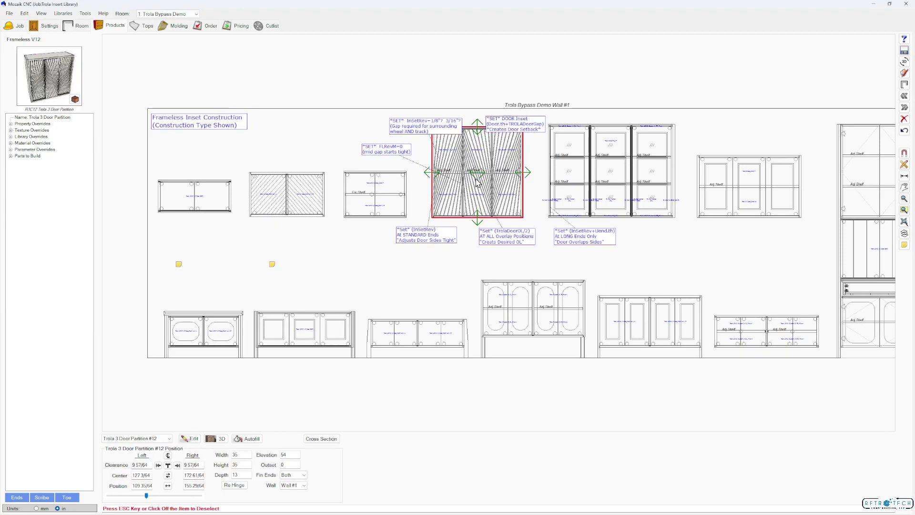
pyautogui.click(217, 438)
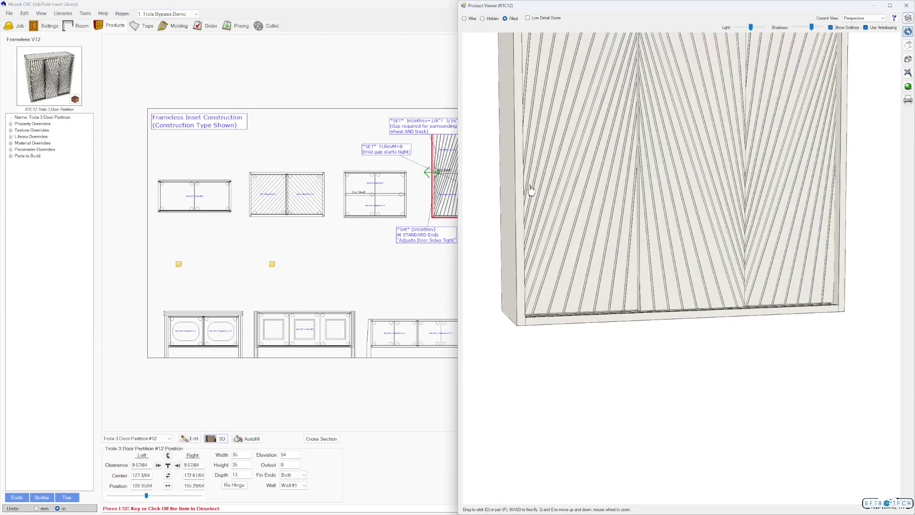
pyautogui.moveTo(655, 193)
pyautogui.mouseDown()
pyautogui.moveTo(633, 210)
pyautogui.moveTo(631, 169)
pyautogui.mouseUp()
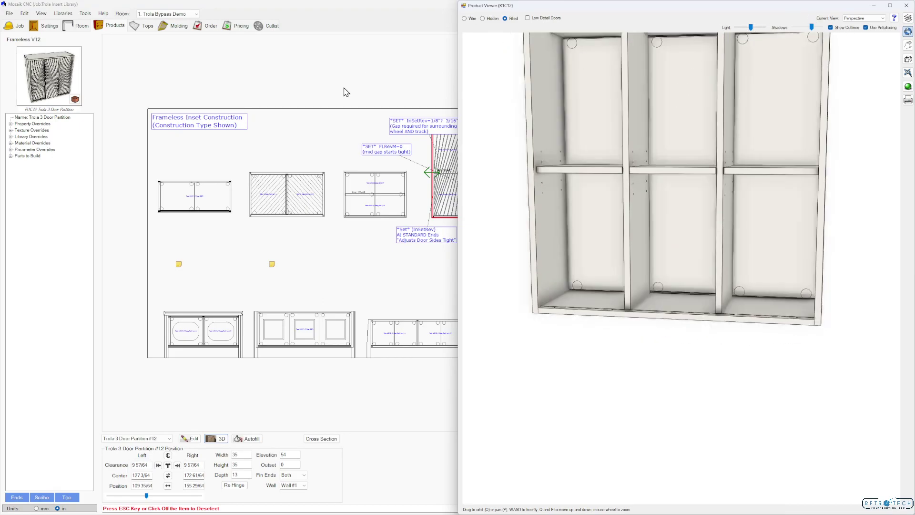
pyautogui.click(906, 5)
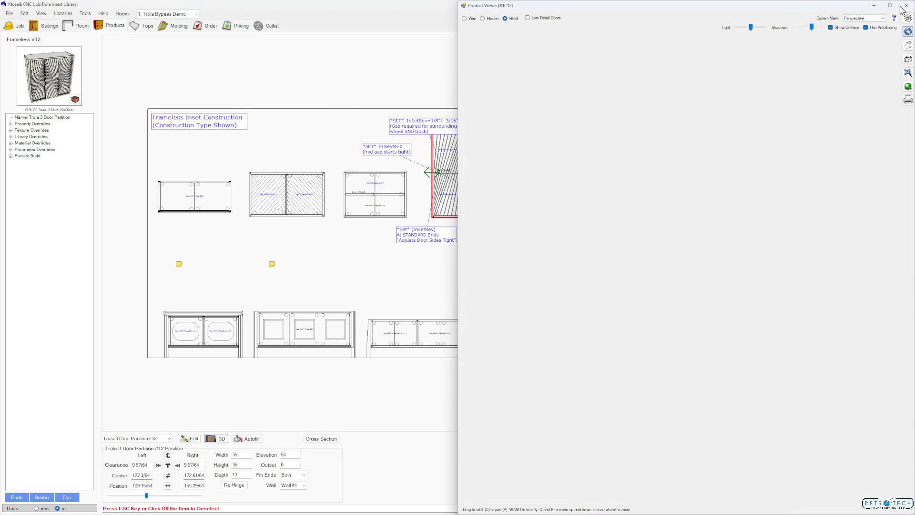
# Step: Shrink the 3 Door Partition cabinet to a height of 14 1/2 in and inspect it in 3D
pyautogui.moveTo(477, 124); pyautogui.dragTo(477, 184)
pyautogui.click(216, 439)
pyautogui.moveTo(582, 190); pyautogui.dragTo(610, 216)
pyautogui.click(906, 6)
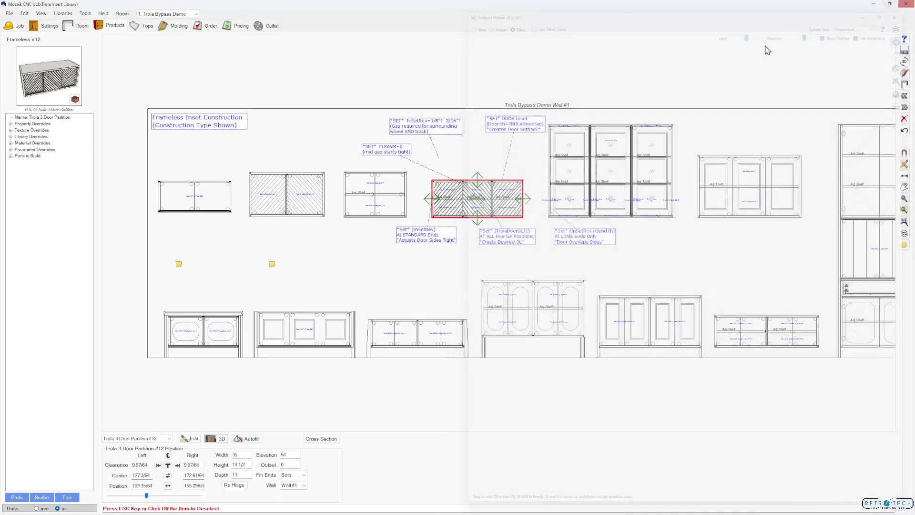
# Step: Stretch the cabinet to a height of 27 in and display its face door sizes in millimetres
pyautogui.moveTo(478, 180); pyautogui.dragTo(478, 147)
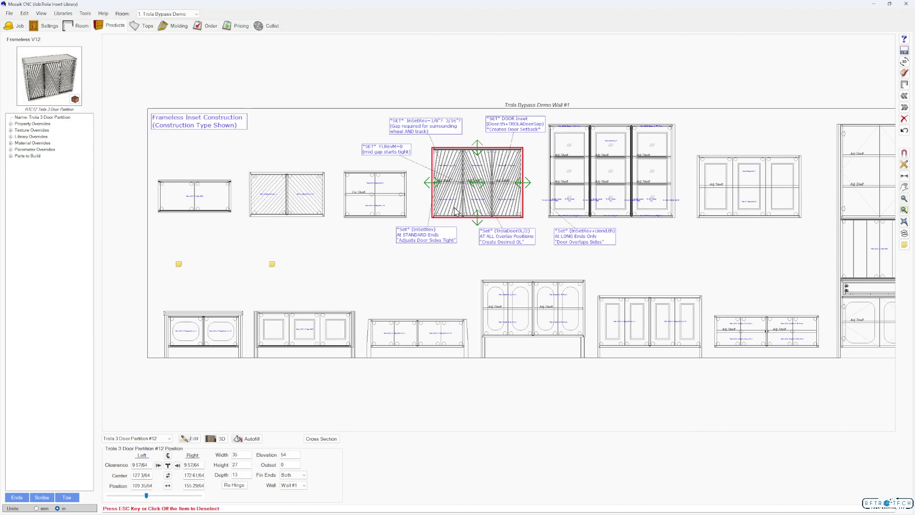
pyautogui.click(193, 438)
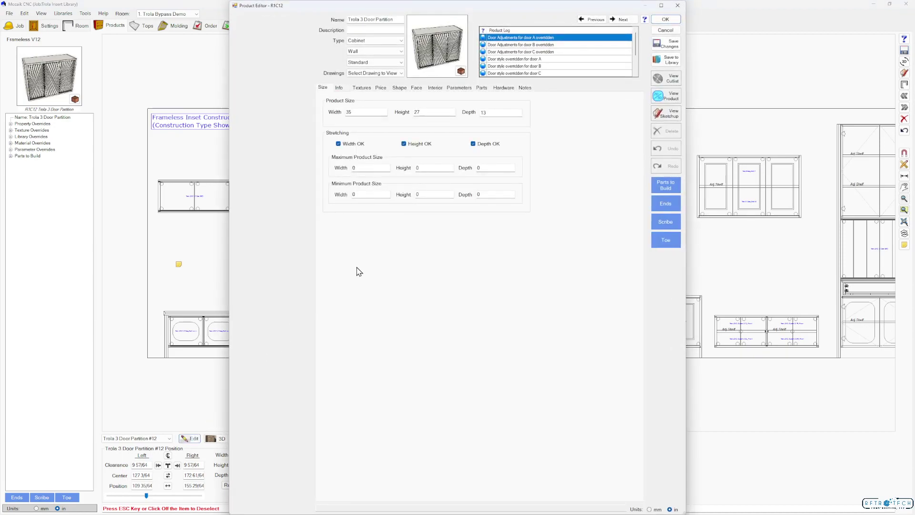
pyautogui.click(416, 88)
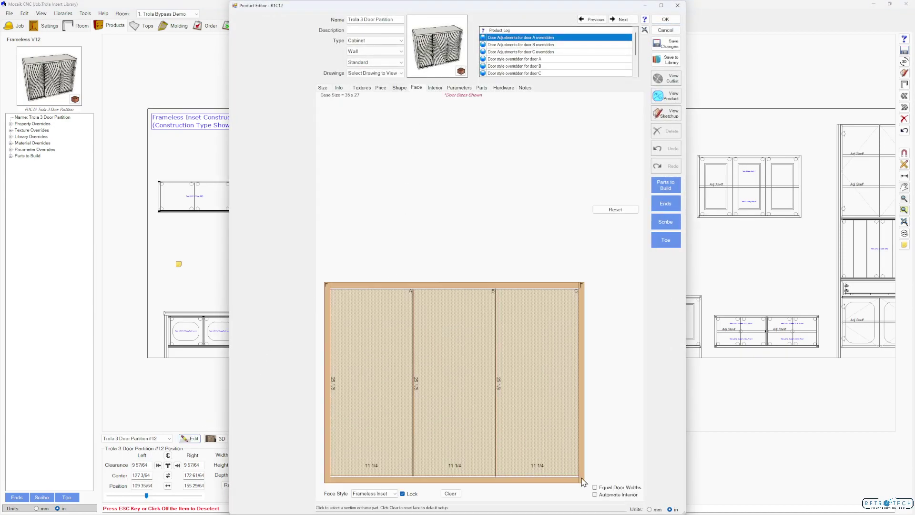
pyautogui.click(649, 509)
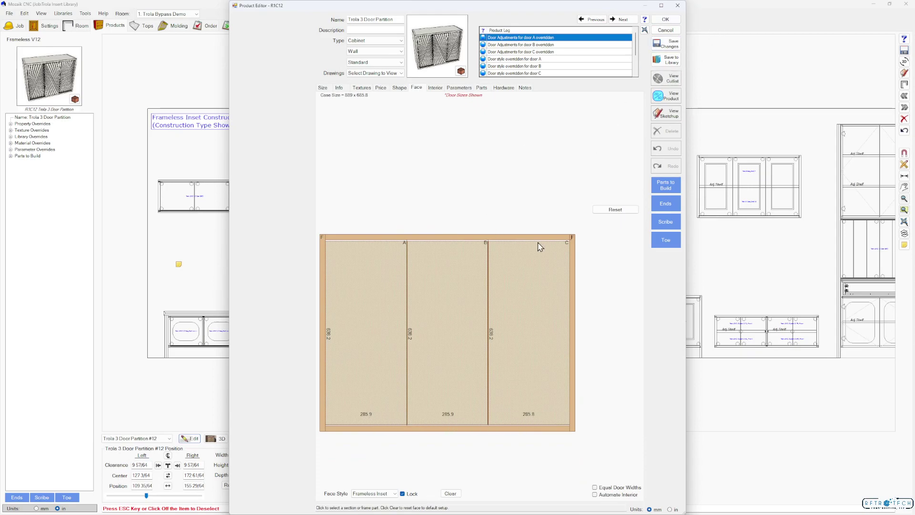
# Step: Unlock the width of middle door B, check the width locks of doors A and C, and accept the edits
pyautogui.click(536, 324)
pyautogui.click(402, 356)
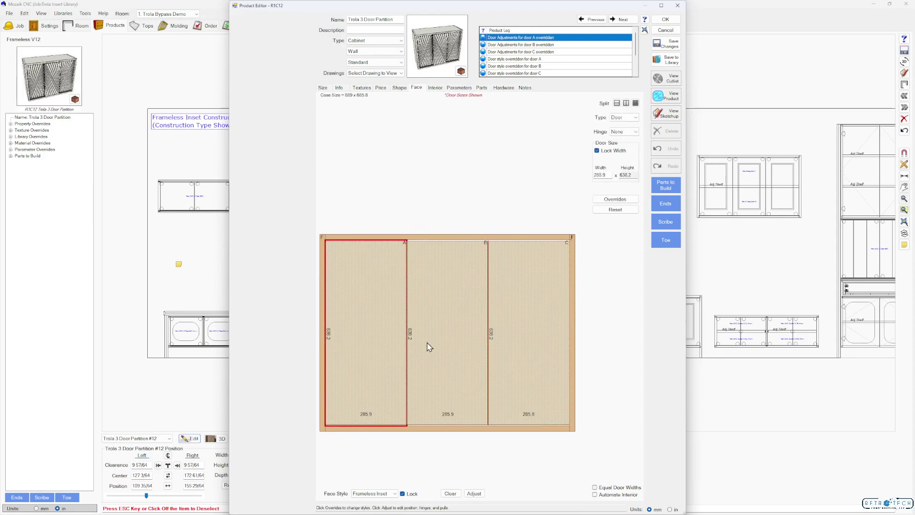
pyautogui.click(449, 344)
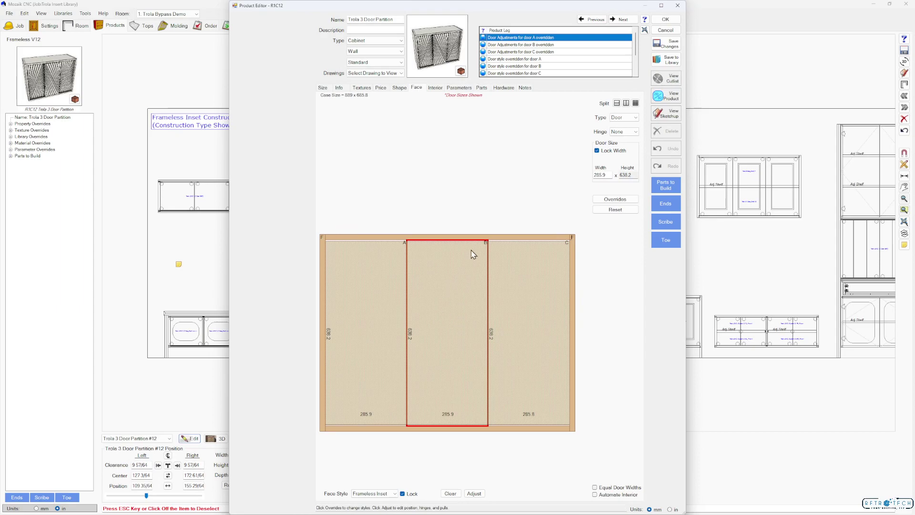
pyautogui.click(530, 295)
pyautogui.click(439, 303)
pyautogui.click(596, 150)
pyautogui.click(597, 150)
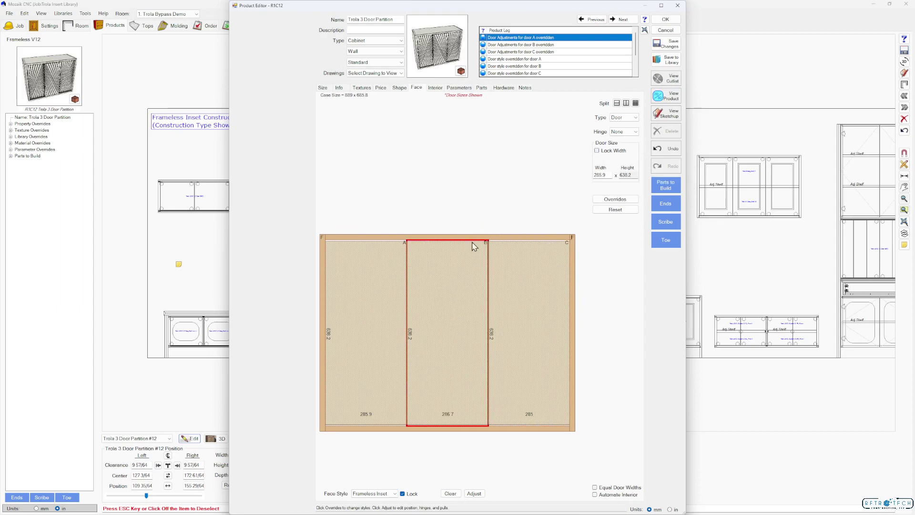
pyautogui.click(385, 327)
pyautogui.click(596, 150)
pyautogui.click(474, 186)
pyautogui.click(528, 276)
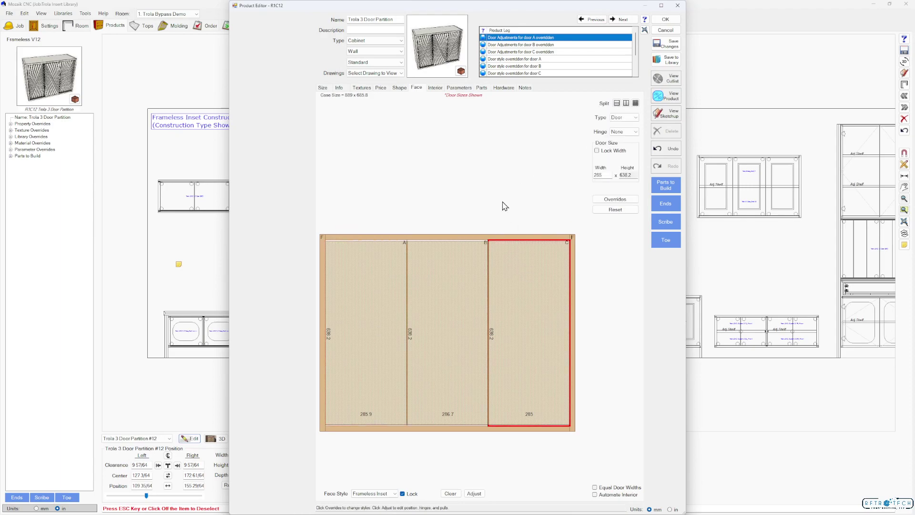
pyautogui.click(665, 19)
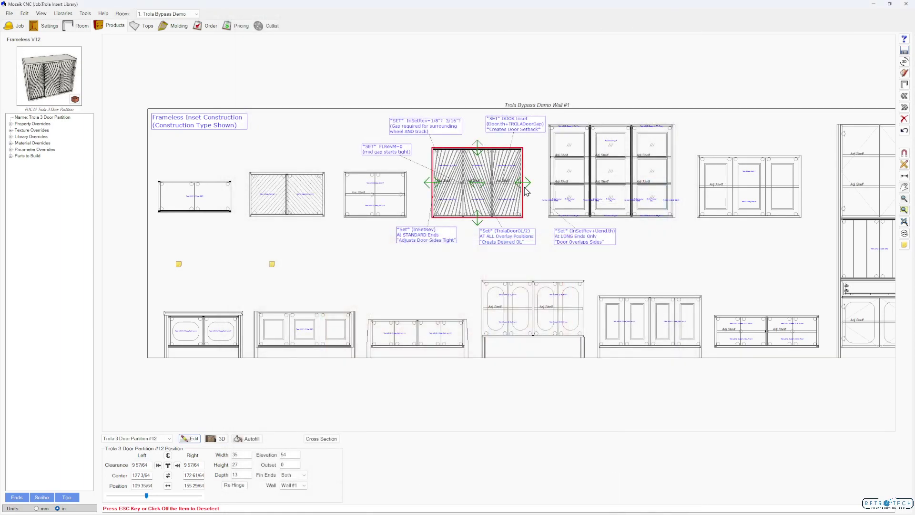
# Step: Narrow the cabinet to 25 in wide and move the divider between doors A and B, making door A 8 9/16 in wide
pyautogui.moveTo(521, 189); pyautogui.dragTo(496, 190)
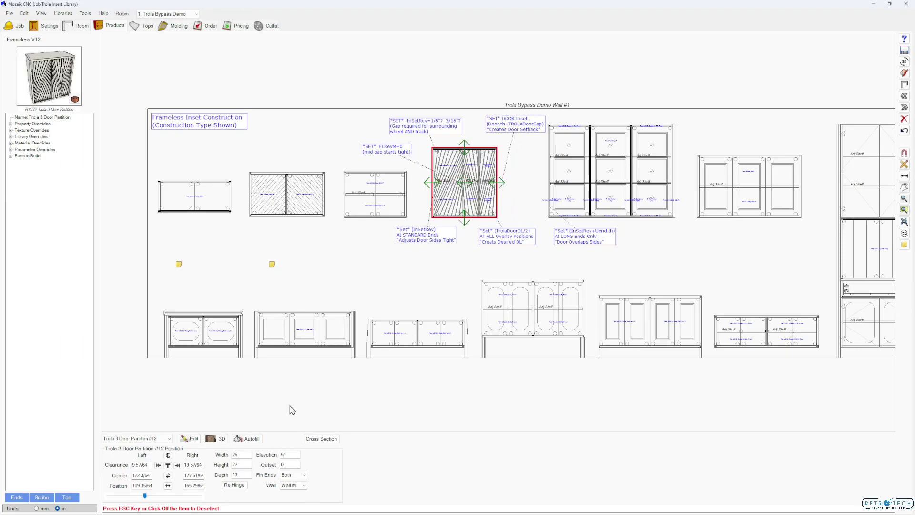
pyautogui.click(190, 438)
pyautogui.click(417, 89)
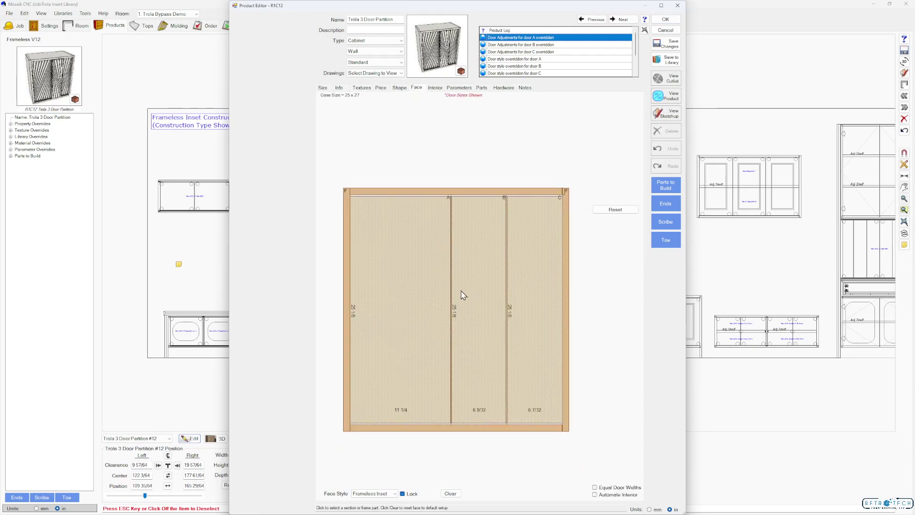
pyautogui.moveTo(453, 317); pyautogui.dragTo(425, 316)
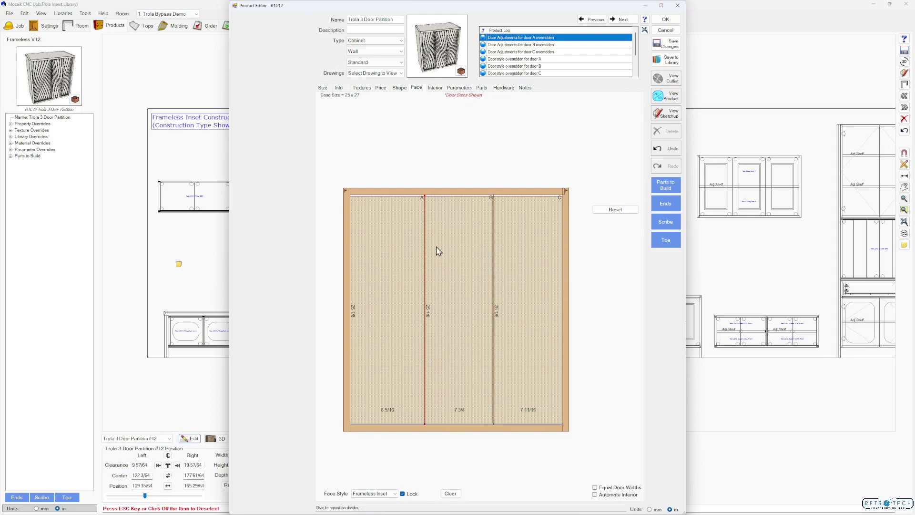
pyautogui.click(665, 19)
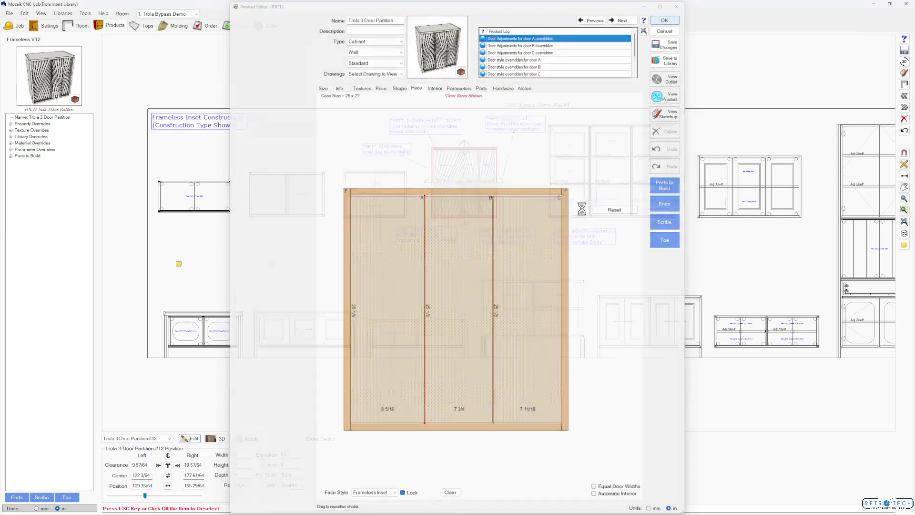
# Step: Widen the cabinet to 35 in and move the divider between doors B and C, making door C about 12 5/16 in wide
pyautogui.moveTo(500, 182); pyautogui.dragTo(520, 182)
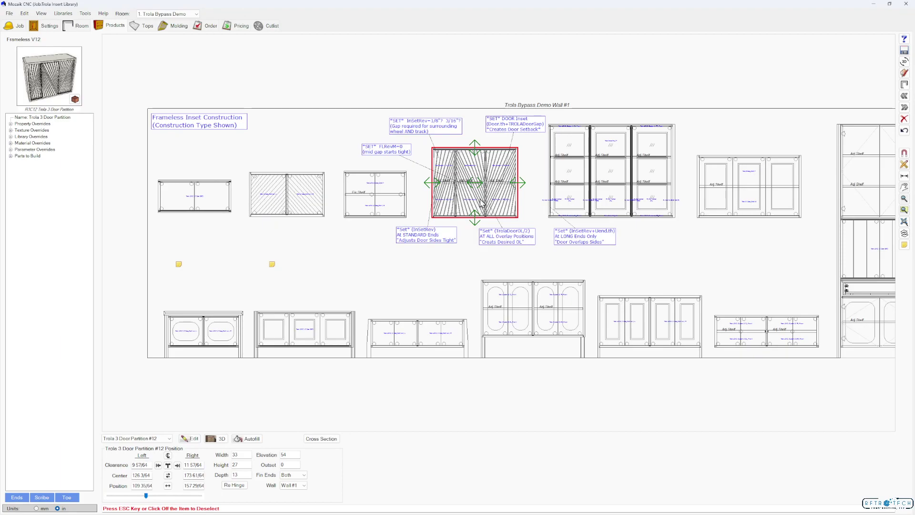
pyautogui.moveTo(525, 189); pyautogui.dragTo(529, 189)
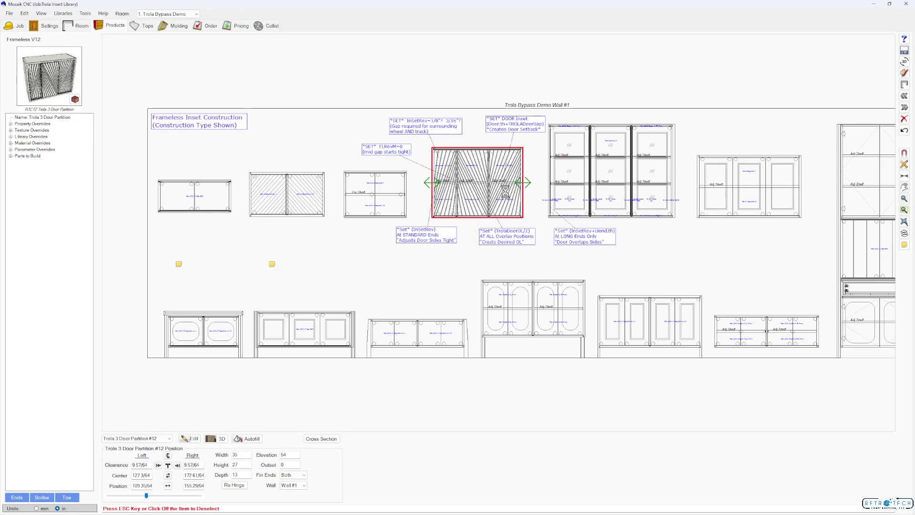
pyautogui.doubleClick(483, 208)
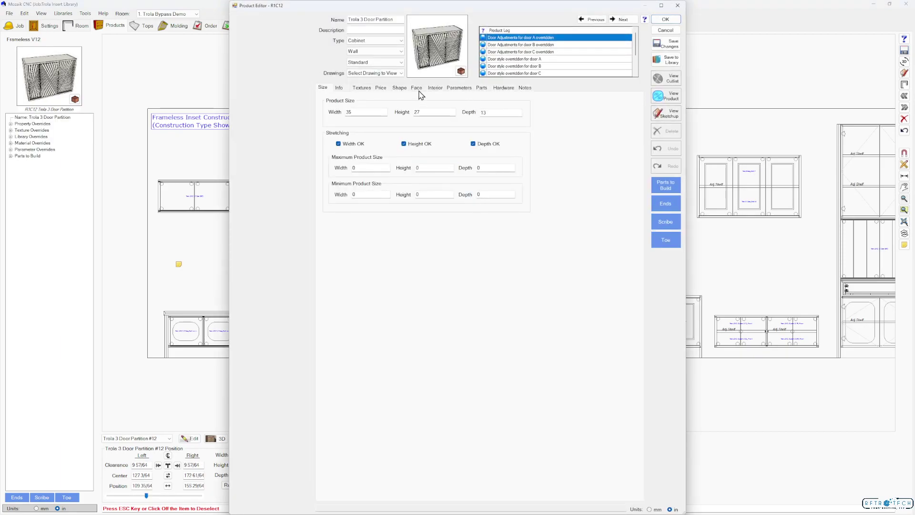
pyautogui.click(417, 89)
pyautogui.moveTo(487, 348); pyautogui.dragTo(489, 298)
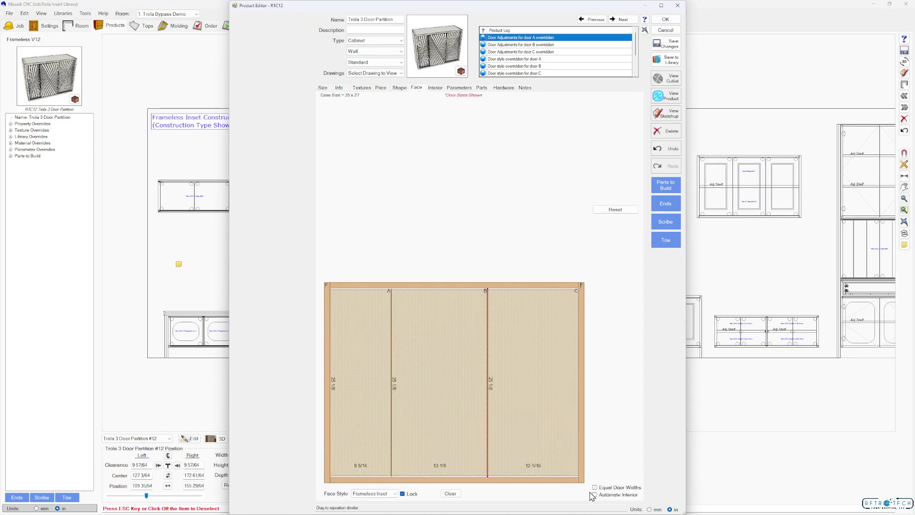
# Step: Display the face door sizes in millimetres and enter door A's width, 211.3, in Calculator
pyautogui.click(654, 509)
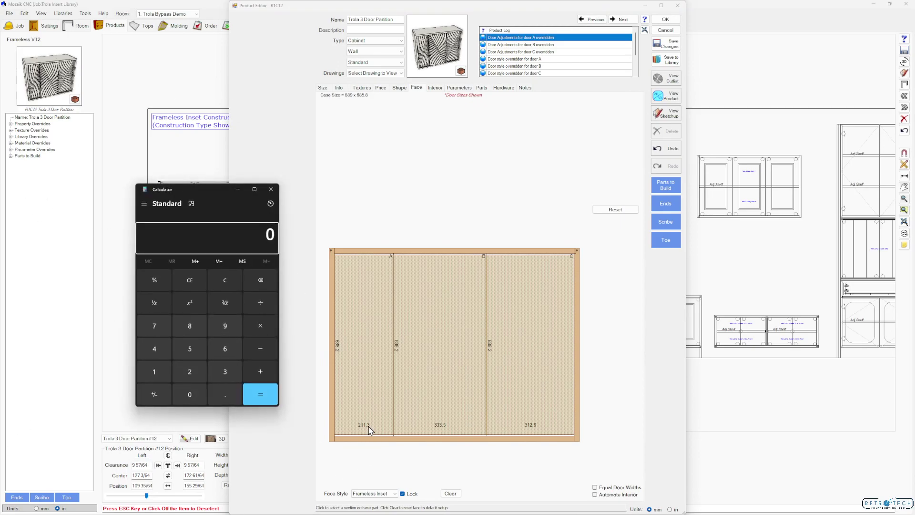
pyautogui.click(180, 372)
pyautogui.click(153, 372)
pyautogui.click(154, 373)
pyautogui.click(220, 395)
pyautogui.click(226, 375)
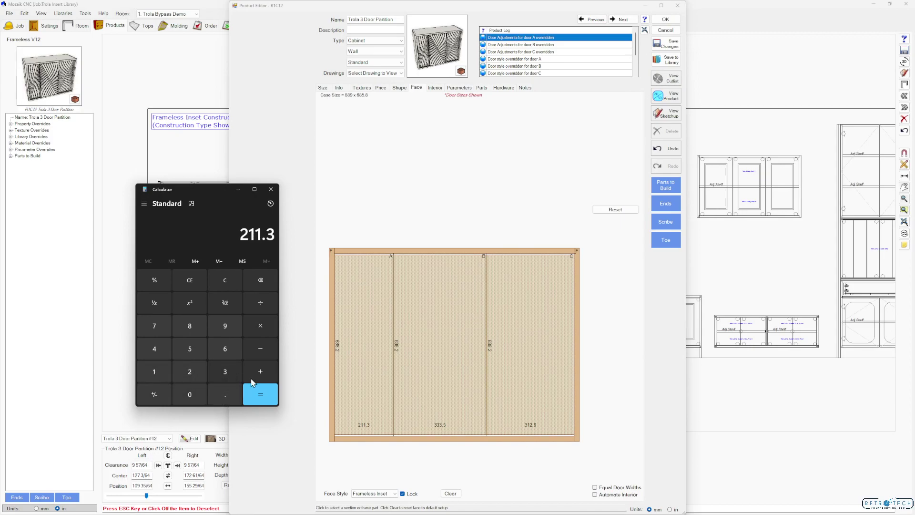
pyautogui.click(270, 400)
pyautogui.click(227, 374)
pyautogui.click(227, 373)
pyautogui.click(227, 373)
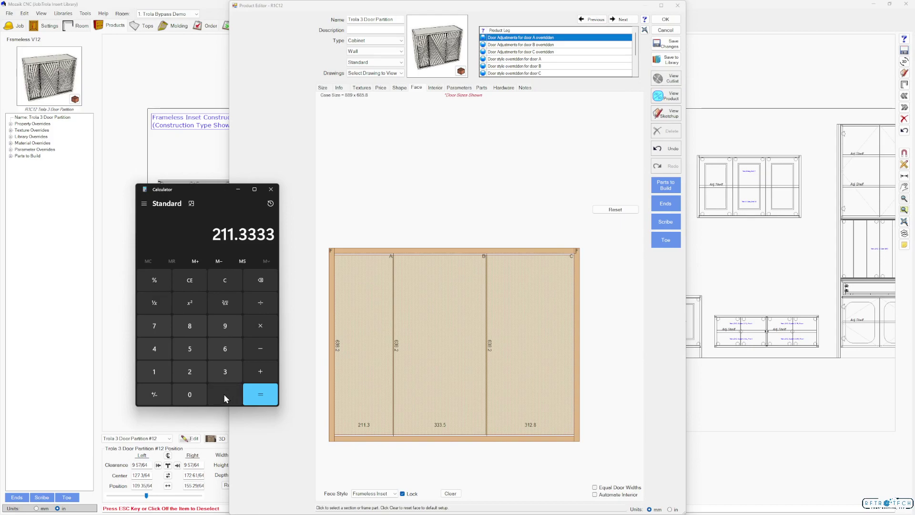
pyautogui.click(265, 283)
pyautogui.click(265, 281)
pyautogui.click(263, 283)
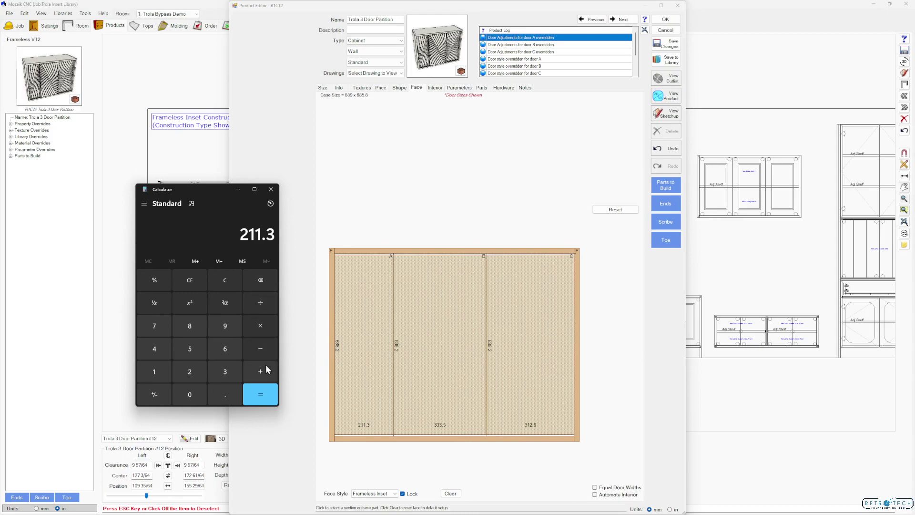
# Step: Add the widths of doors B and C, 333.5 and 312.8, to door A's width in Calculator
pyautogui.click(223, 371)
pyautogui.click(224, 370)
pyautogui.click(224, 371)
pyautogui.click(221, 388)
pyautogui.click(194, 340)
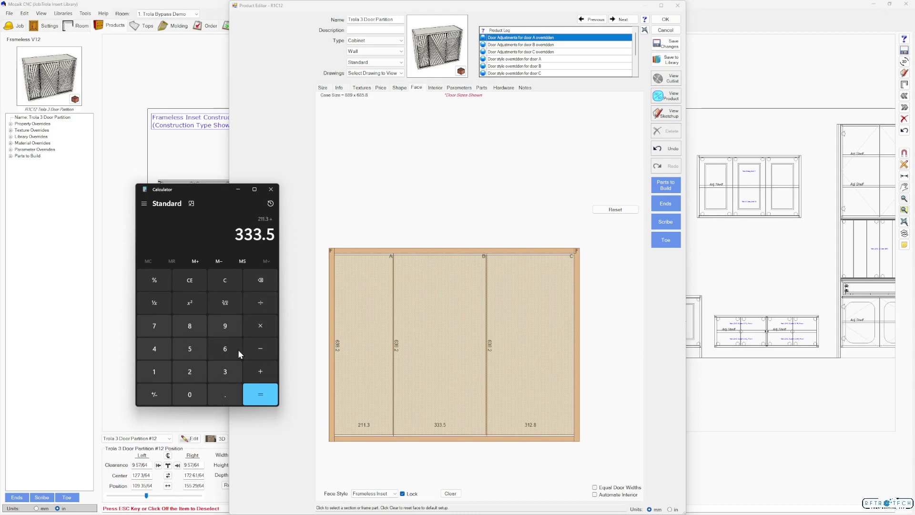
pyautogui.click(261, 373)
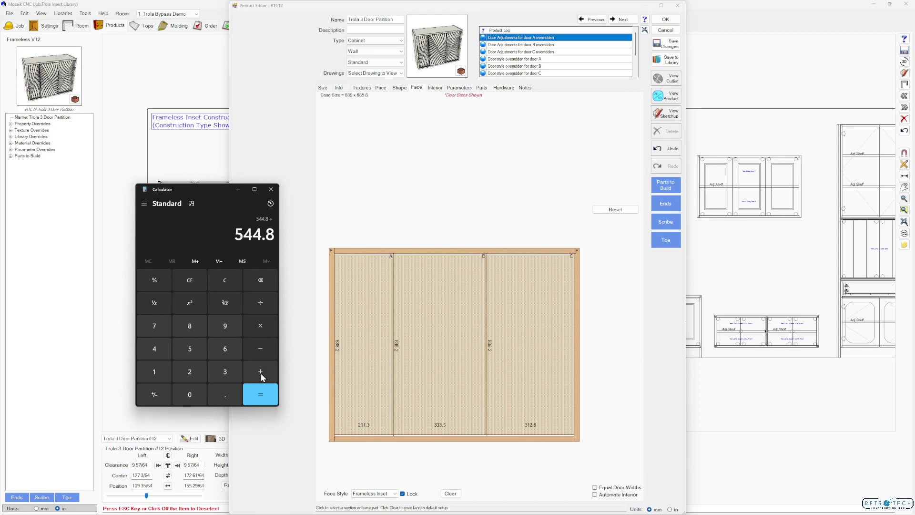
pyautogui.click(222, 372)
pyautogui.click(157, 372)
pyautogui.click(194, 372)
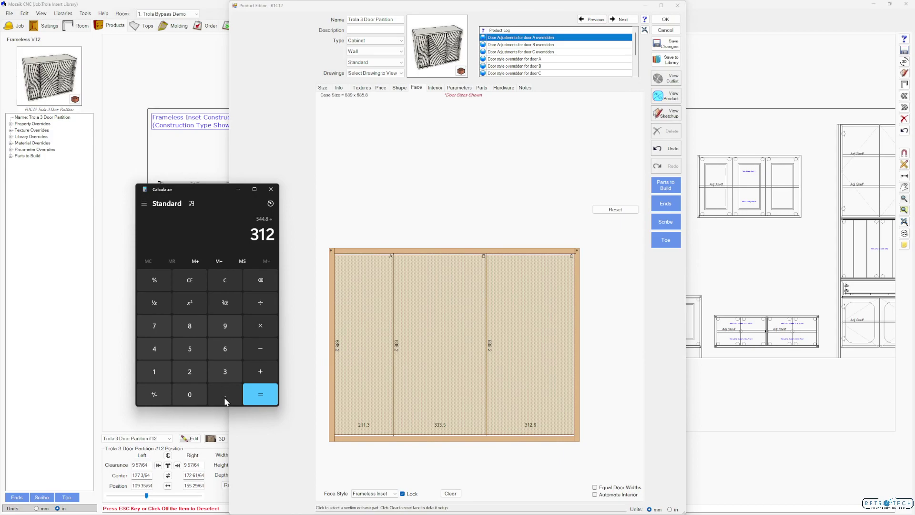
pyautogui.click(224, 396)
pyautogui.click(198, 330)
pyautogui.click(257, 399)
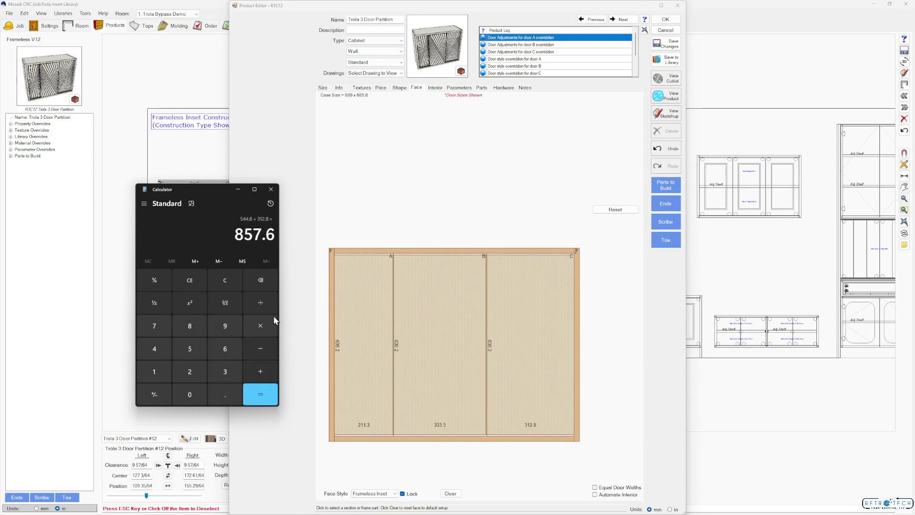
# Step: Divide the summed door widths by 3 and copy the result
pyautogui.click(221, 369)
pyautogui.click(253, 388)
pyautogui.moveTo(142, 233); pyautogui.dragTo(199, 241)
pyautogui.hotkey('ctrl', 'c')
pyautogui.click(199, 240)
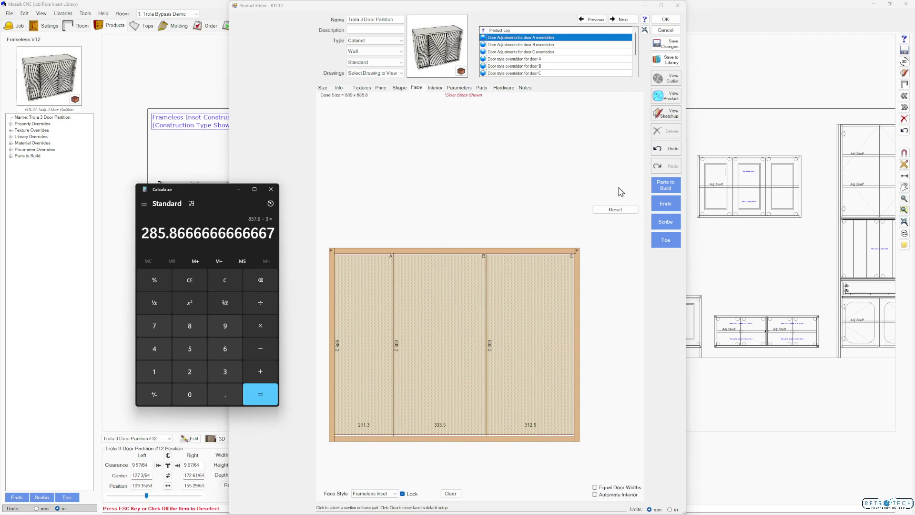
# Step: Set door A's width in the face layout to the copied value, 285.8666666666667 mm
pyautogui.click(374, 320)
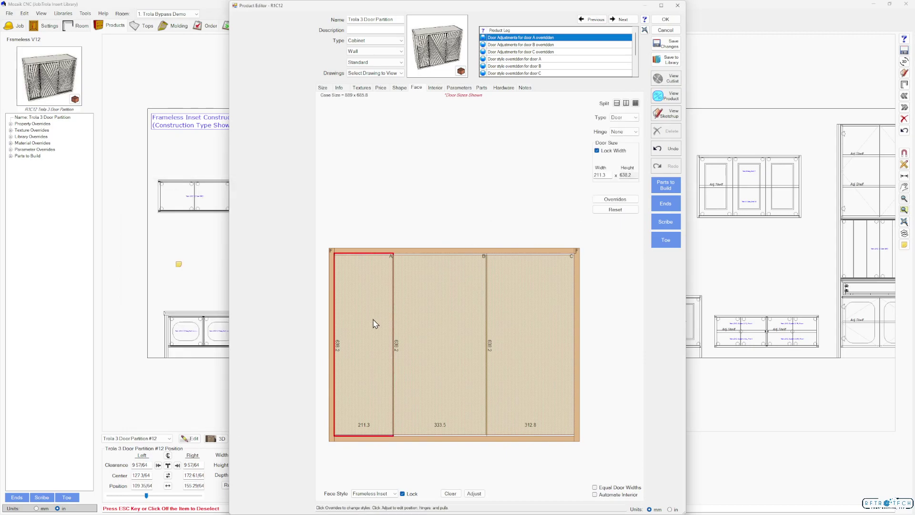
pyautogui.doubleClick(601, 176)
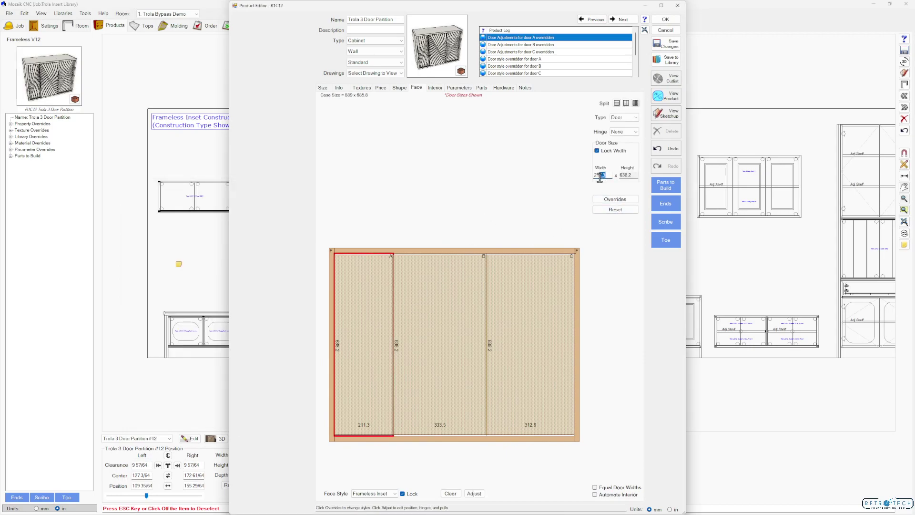
pyautogui.rightClick(599, 175)
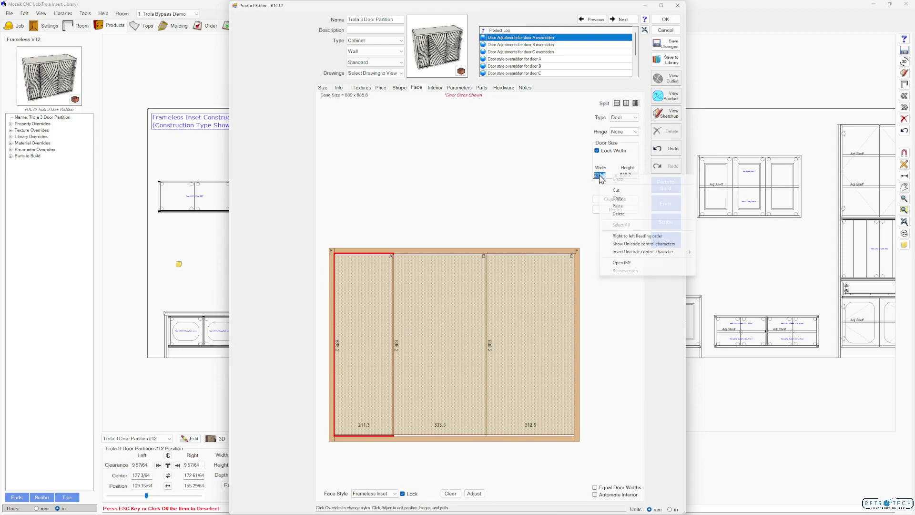
pyautogui.click(617, 205)
pyautogui.press('Return')
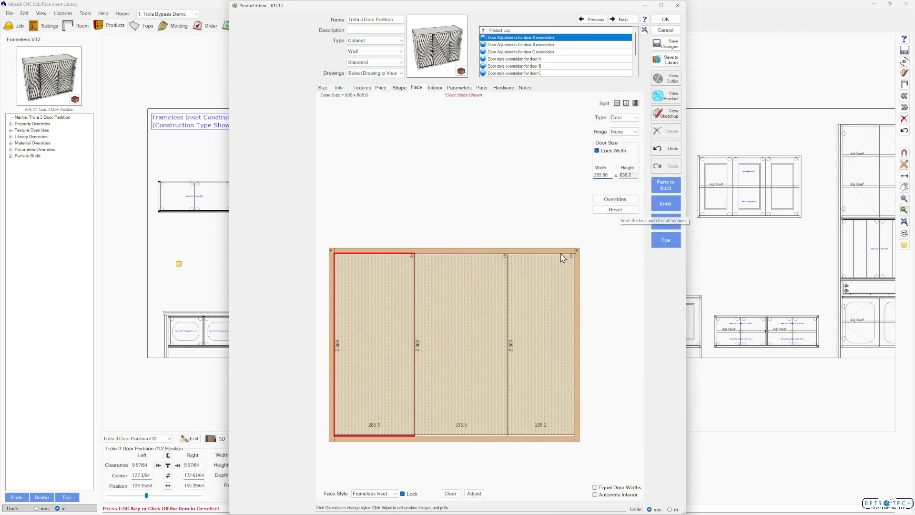
# Step: Set middle door B's width to the same copied value and deselect the door
pyautogui.click(460, 353)
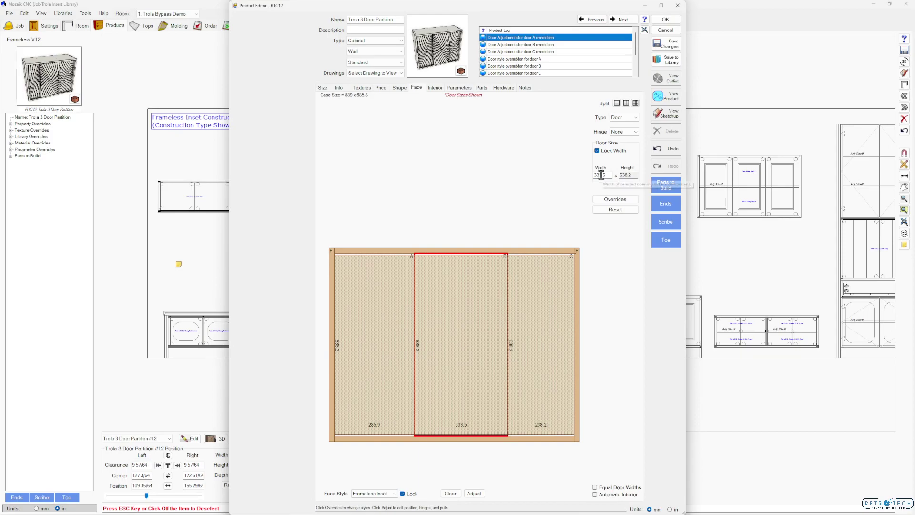
pyautogui.rightClick(601, 175)
pyautogui.click(599, 175)
pyautogui.rightClick(599, 176)
pyautogui.click(617, 208)
pyautogui.press('Return')
pyautogui.press('Escape')
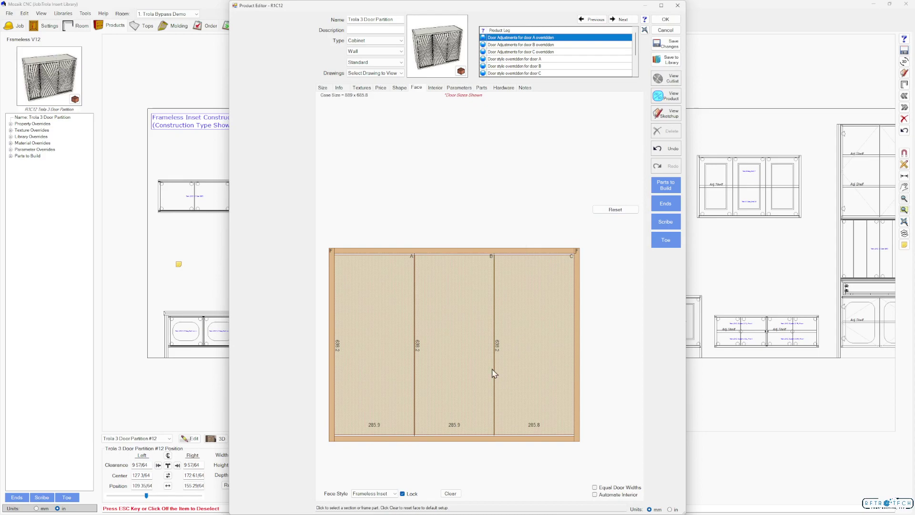
# Step: Inspect the cabinet's partitions and doors in the 3D product view, close it, and accept the edits
pyautogui.click(665, 95)
pyautogui.scroll(5, 727, 192)
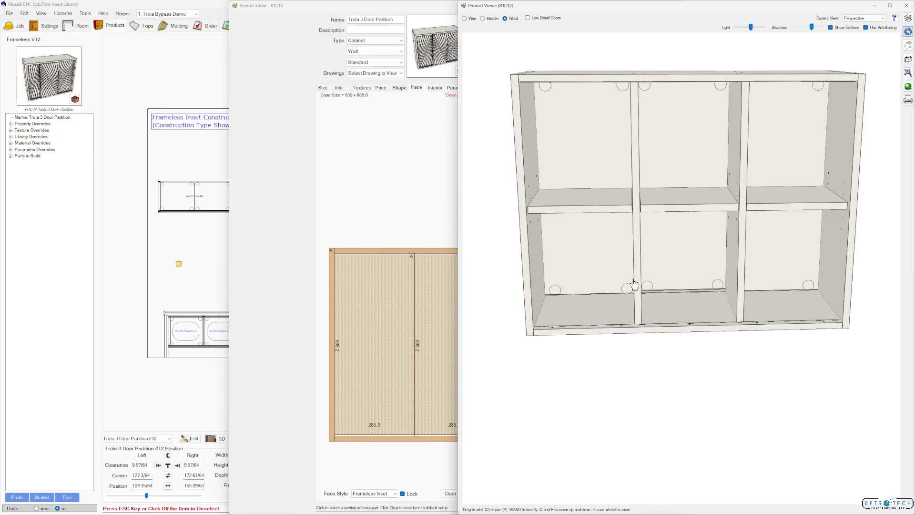
pyautogui.moveTo(716, 239); pyautogui.dragTo(635, 248)
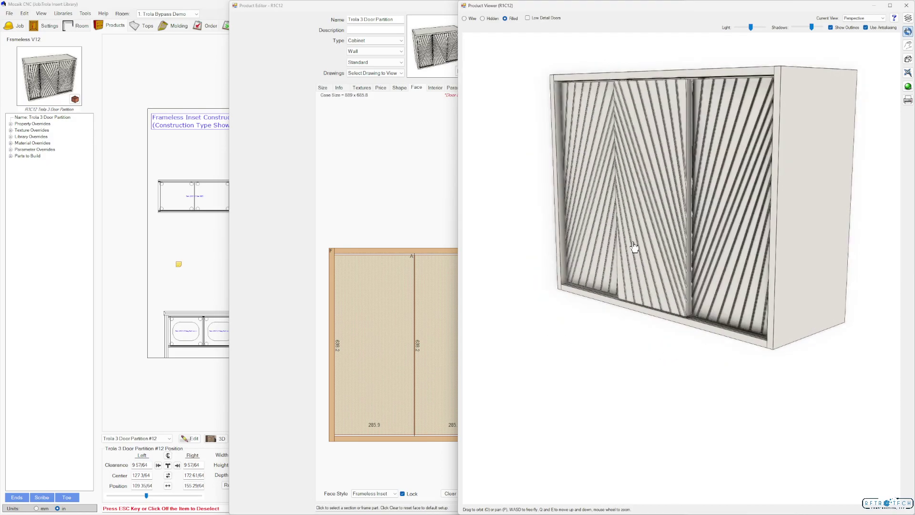
pyautogui.click(906, 6)
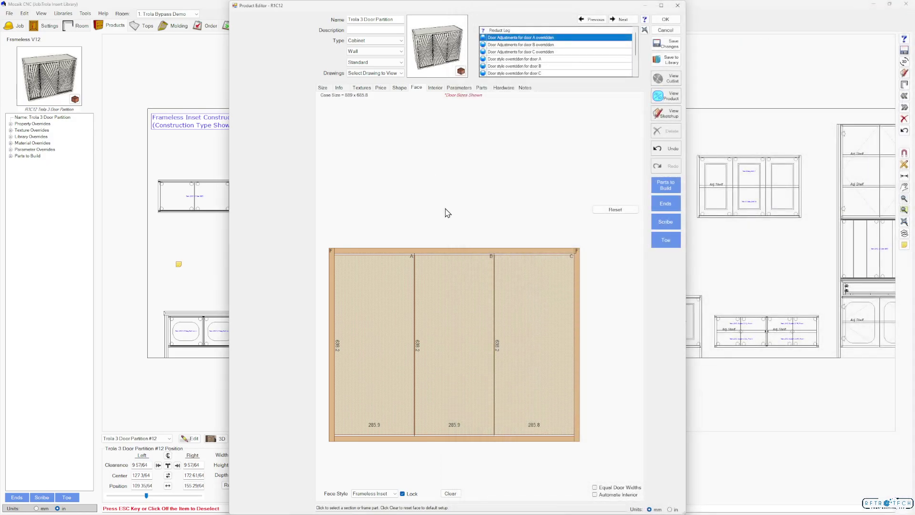
pyautogui.click(666, 20)
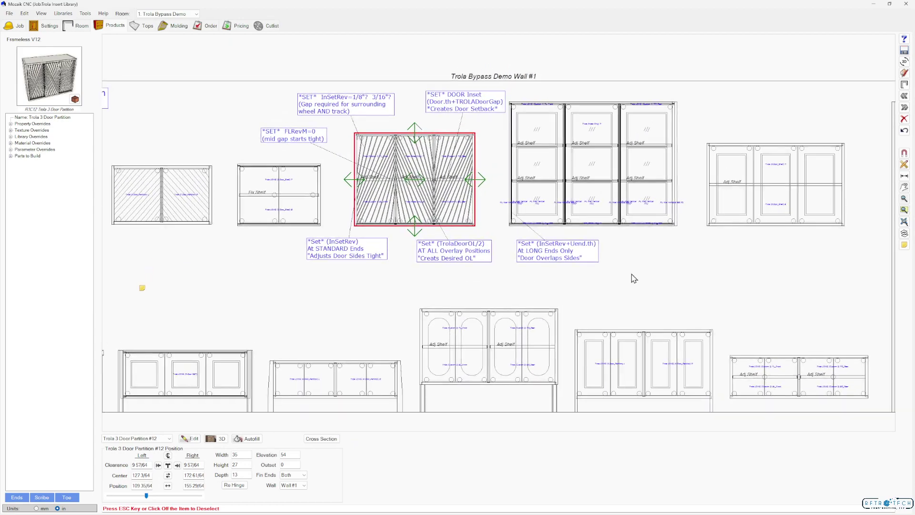
# Step: Open the Trola 3 Door Custom cabinet for editing and display its face layout and 3D product view
pyautogui.click(634, 278)
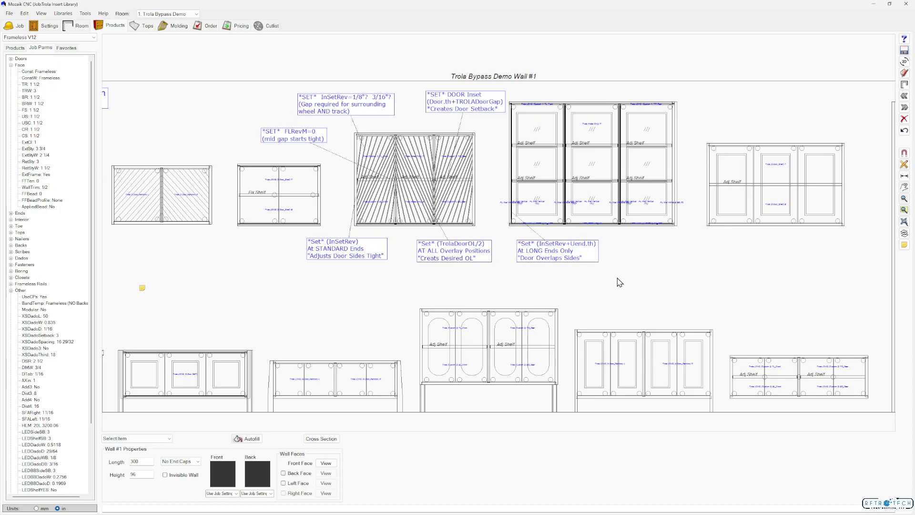
pyautogui.scroll(2, 595, 186)
pyautogui.doubleClick(591, 179)
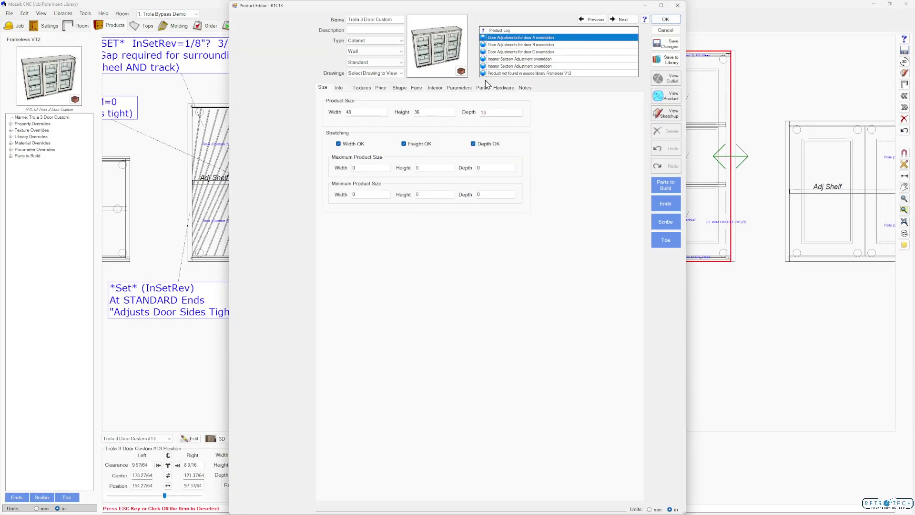
pyautogui.click(417, 89)
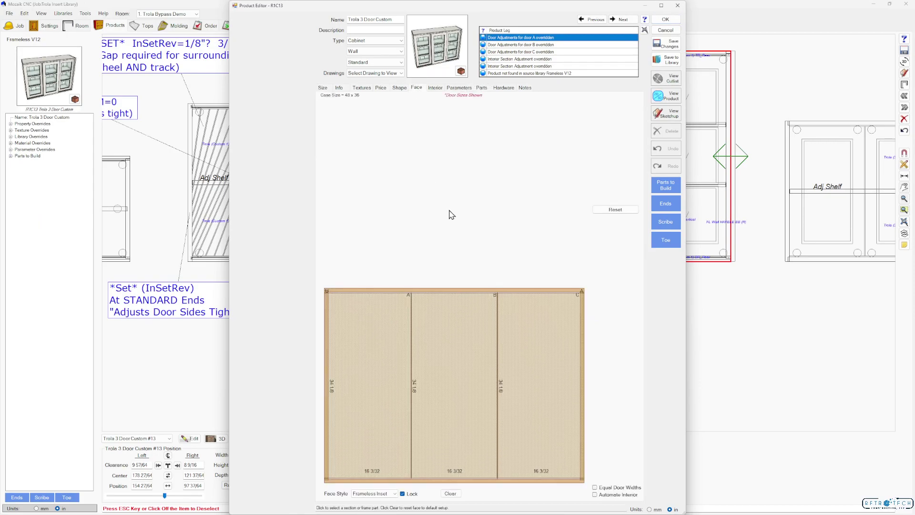
pyautogui.click(514, 290)
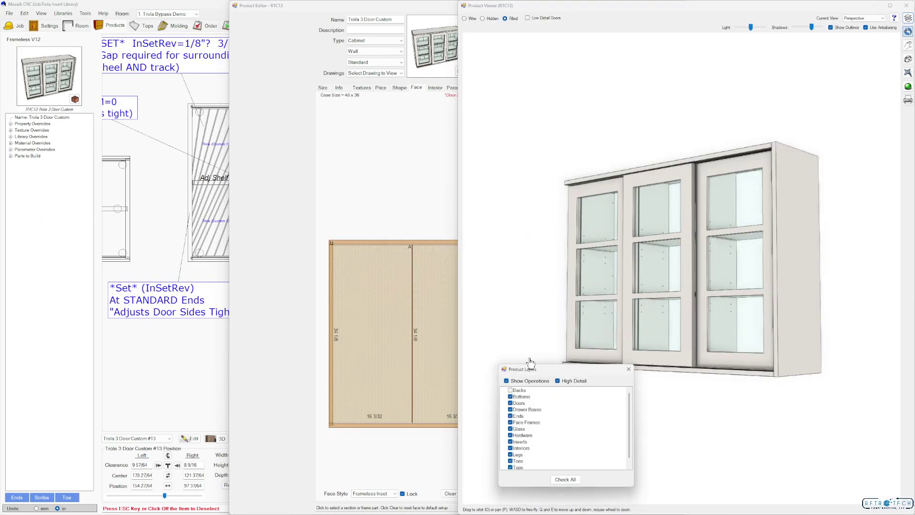
# Step: Turn on the Backs layer in the 3D product view and examine the glass doors from several angles
pyautogui.click(510, 390)
pyautogui.moveTo(547, 368); pyautogui.dragTo(522, 378)
pyautogui.moveTo(718, 306)
pyautogui.mouseDown()
pyautogui.moveTo(702, 314)
pyautogui.moveTo(684, 307)
pyautogui.moveTo(739, 292)
pyautogui.moveTo(717, 302)
pyautogui.mouseUp()
pyautogui.scroll(2, 702, 314)
pyautogui.scroll(3, 701, 314)
pyautogui.moveTo(703, 285); pyautogui.dragTo(704, 298)
pyautogui.moveTo(699, 342); pyautogui.dragTo(602, 343)
pyautogui.scroll(3, 697, 328)
# Step: Display the cabinet's interior layout and examine its bottom sections against the front, back and sides of the 3D model
pyautogui.click(206, 86)
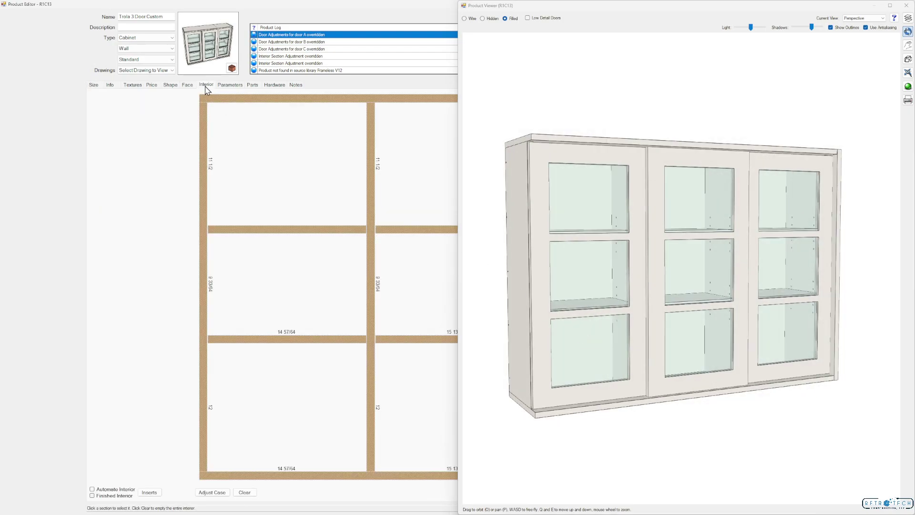
pyautogui.scroll(-3, 285, 405)
pyautogui.scroll(-4, 285, 414)
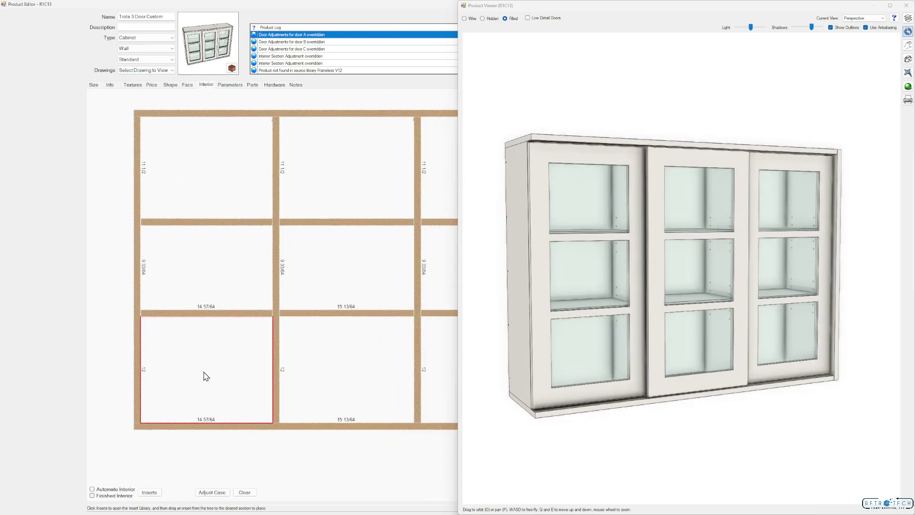
pyautogui.click(177, 388)
pyautogui.click(272, 381)
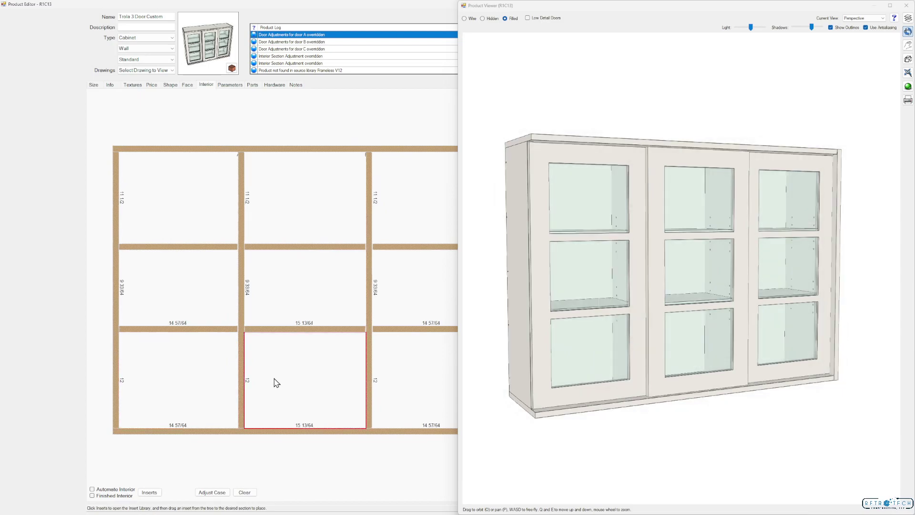
pyautogui.click(405, 375)
pyautogui.moveTo(680, 404); pyautogui.dragTo(617, 179)
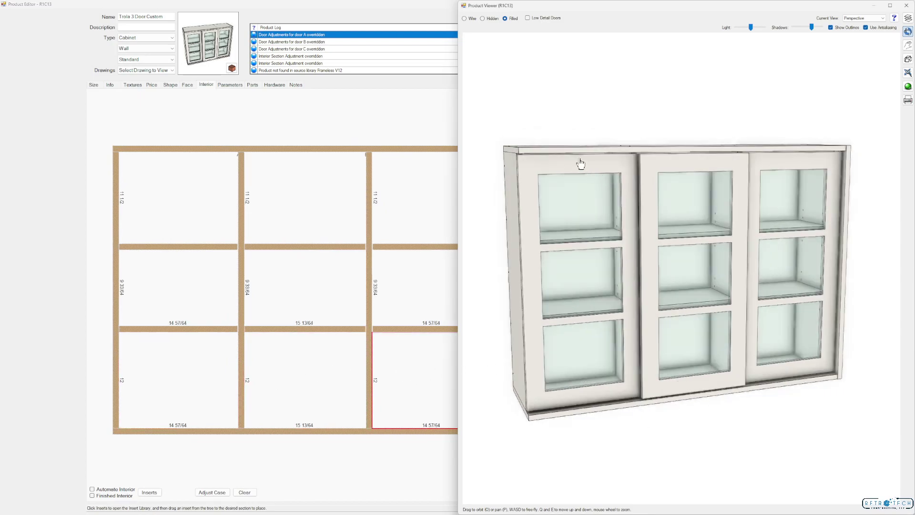
pyautogui.moveTo(584, 359); pyautogui.dragTo(529, 149)
pyautogui.moveTo(690, 195)
pyautogui.mouseDown()
pyautogui.moveTo(635, 198)
pyautogui.moveTo(771, 202)
pyautogui.moveTo(702, 202)
pyautogui.mouseUp()
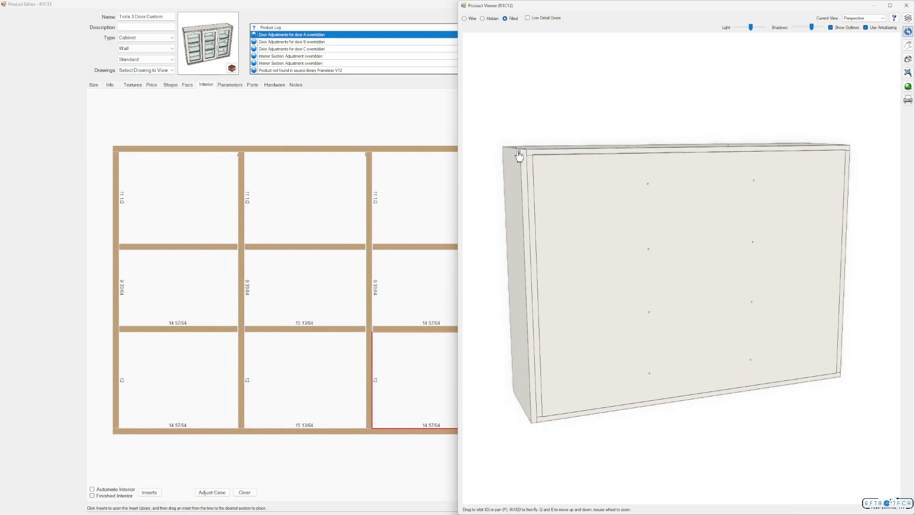
pyautogui.moveTo(662, 261); pyautogui.dragTo(578, 259)
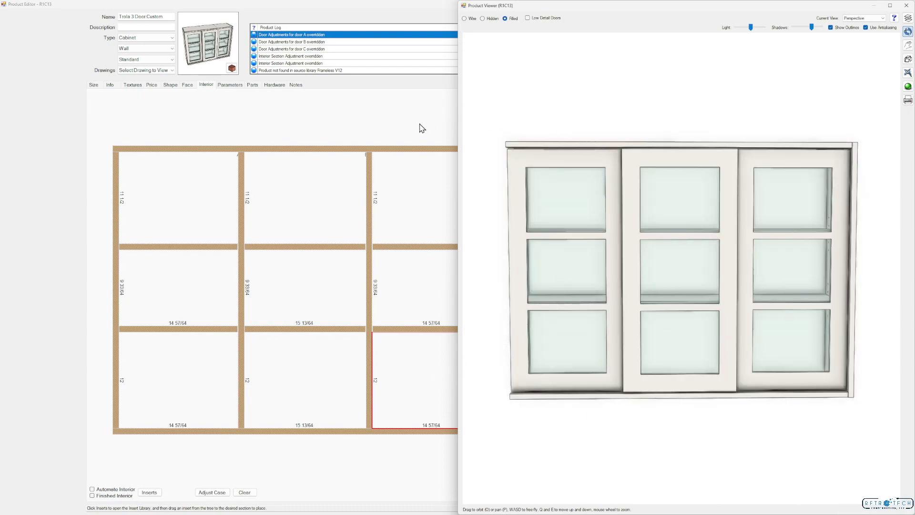
pyautogui.moveTo(605, 376); pyautogui.dragTo(629, 366)
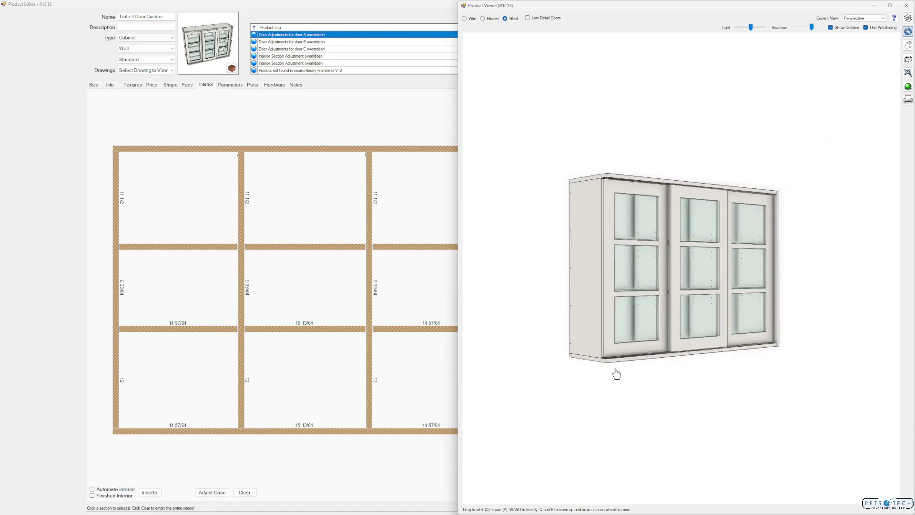
# Step: Arrange the product editor beside the 3D view and list the RETRO TROLA Bypass Doors inserts for the bottom section behind door A
pyautogui.doubleClick(430, 10)
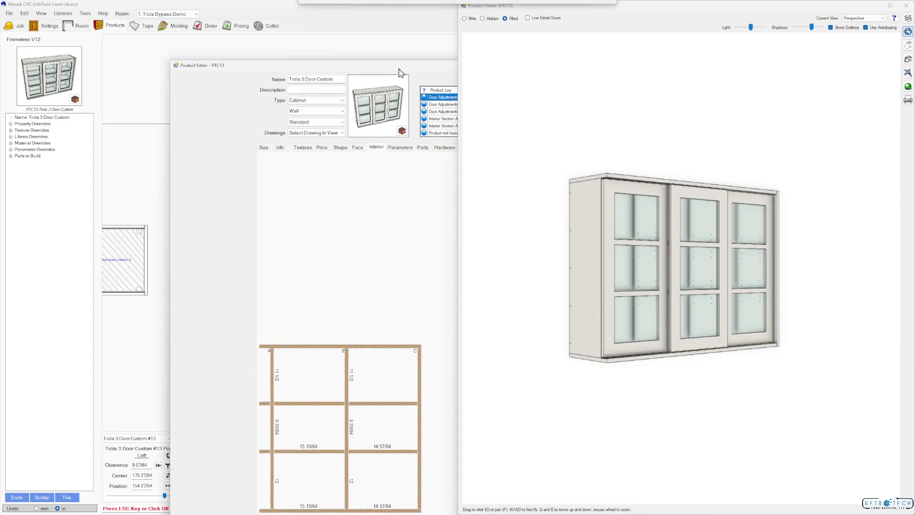
pyautogui.scroll(5, 671, 328)
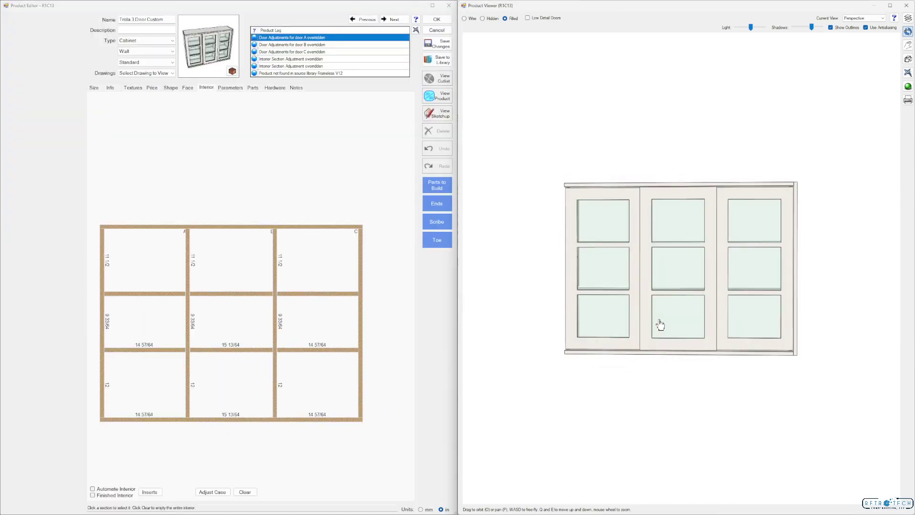
pyautogui.scroll(3, 667, 327)
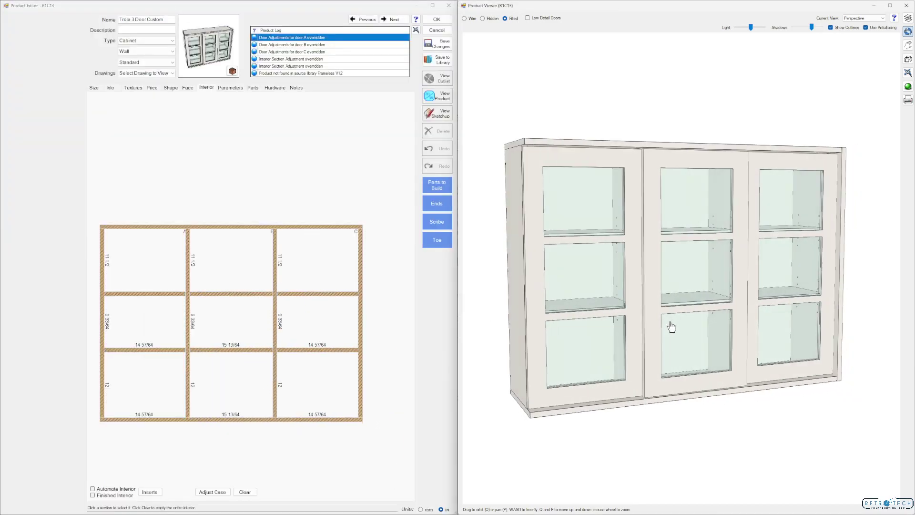
pyautogui.click(150, 491)
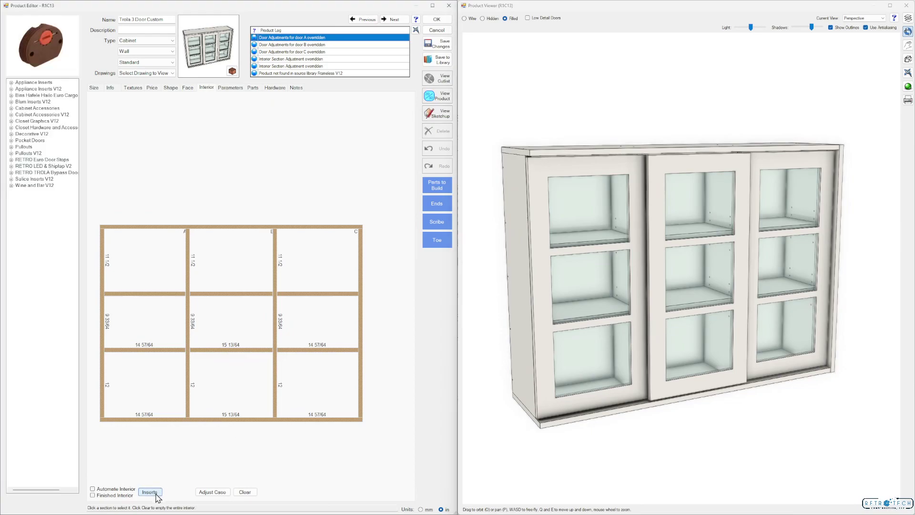
pyautogui.click(155, 402)
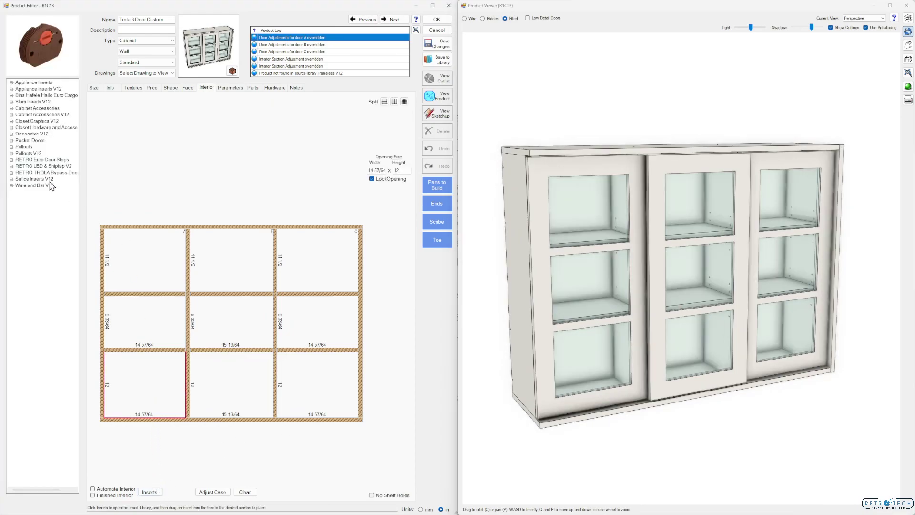
pyautogui.click(12, 174)
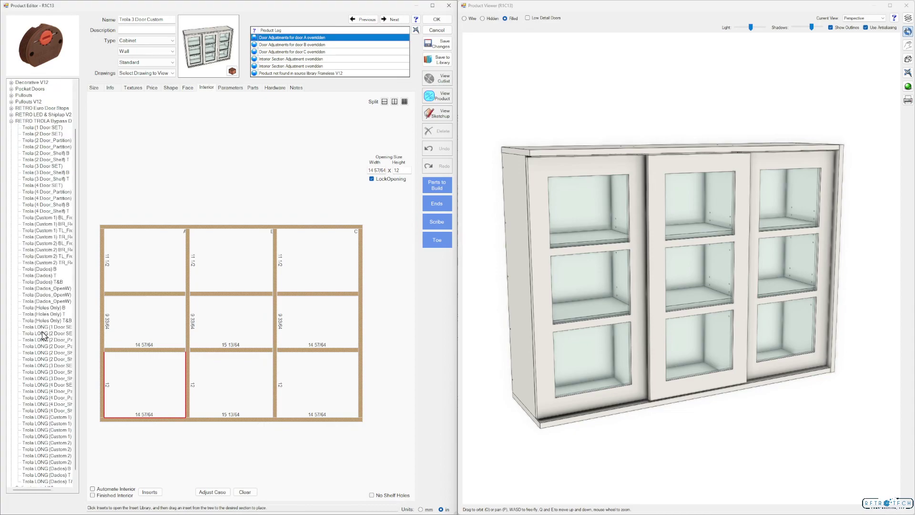
pyautogui.moveTo(46, 490); pyautogui.dragTo(57, 493)
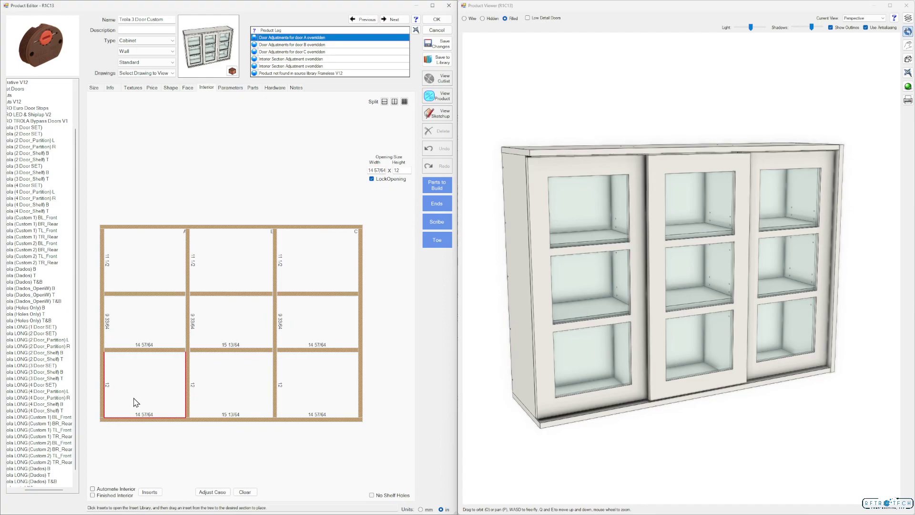
# Step: Split the bottom section behind door A horizontally with a Separator and select its lower half
pyautogui.click(384, 101)
pyautogui.click(372, 121)
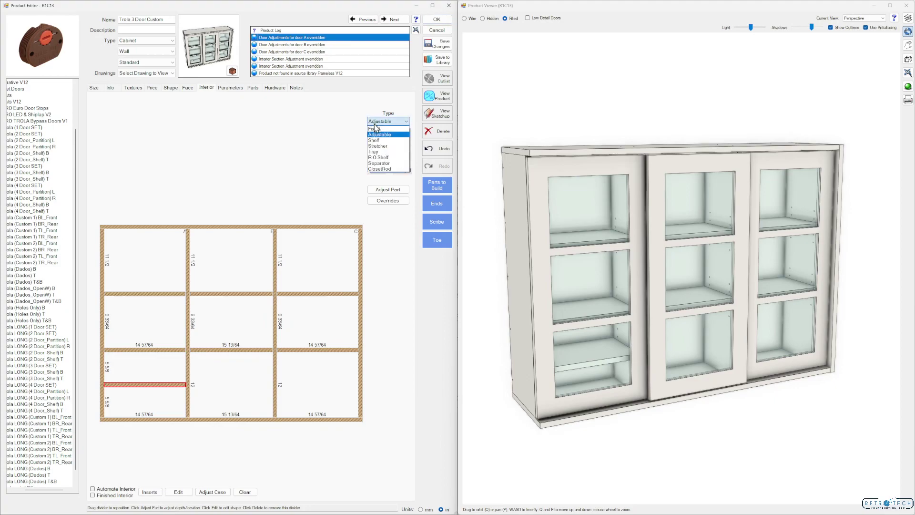
pyautogui.click(384, 157)
pyautogui.click(147, 398)
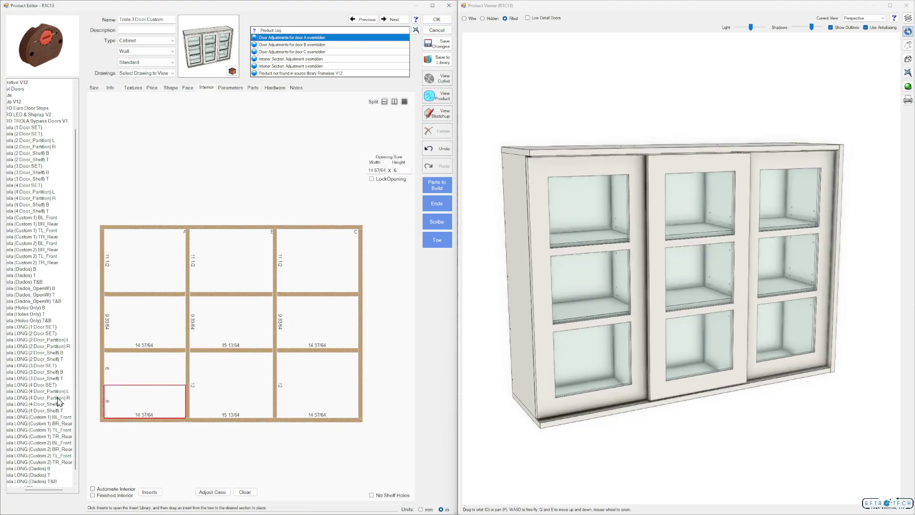
# Step: Place the Trola LONG (Custom 1) BL_Front insert in the lower half of door A's bottom section and hide the Doors layer
pyautogui.click(43, 417)
pyautogui.moveTo(42, 422); pyautogui.dragTo(141, 412)
pyautogui.moveTo(612, 408); pyautogui.dragTo(712, 395)
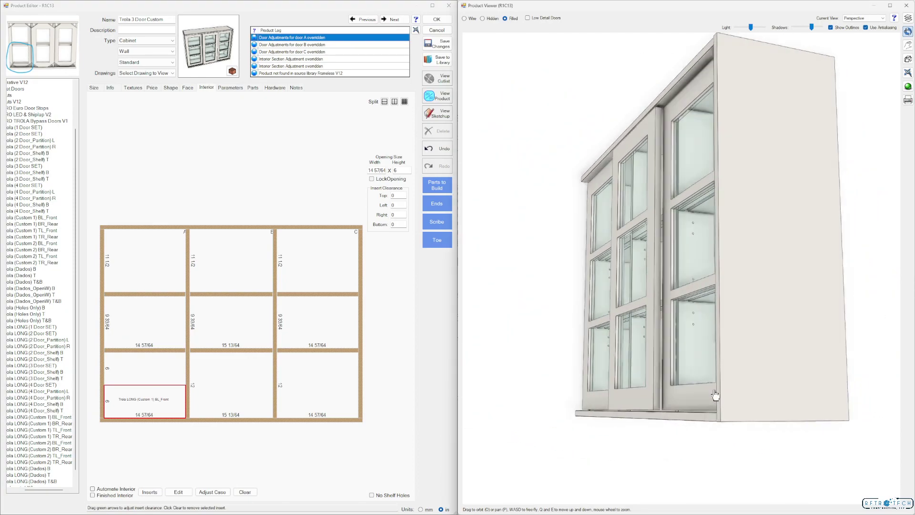
pyautogui.click(906, 18)
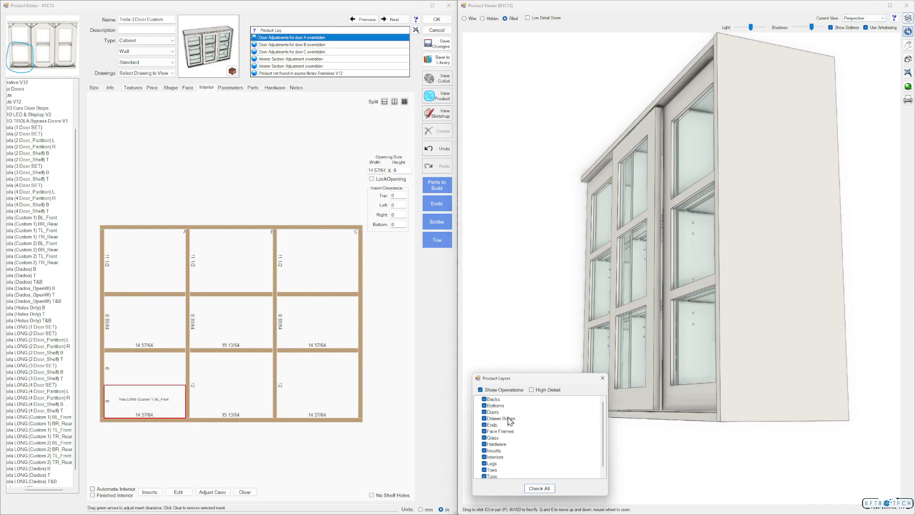
pyautogui.click(484, 411)
pyautogui.moveTo(619, 398); pyautogui.dragTo(677, 405)
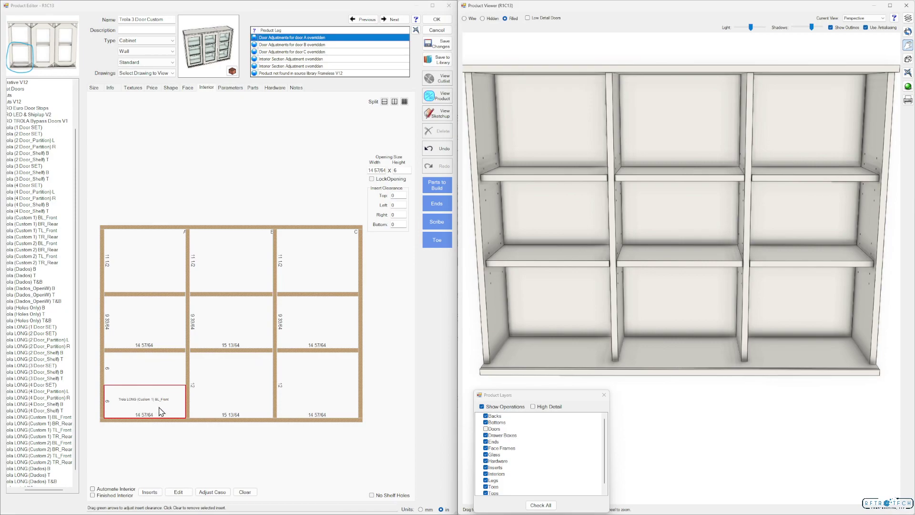
# Step: Set the opening height of the section holding the BL_Front insert behind door A to 0
pyautogui.moveTo(401, 170); pyautogui.dragTo(393, 177)
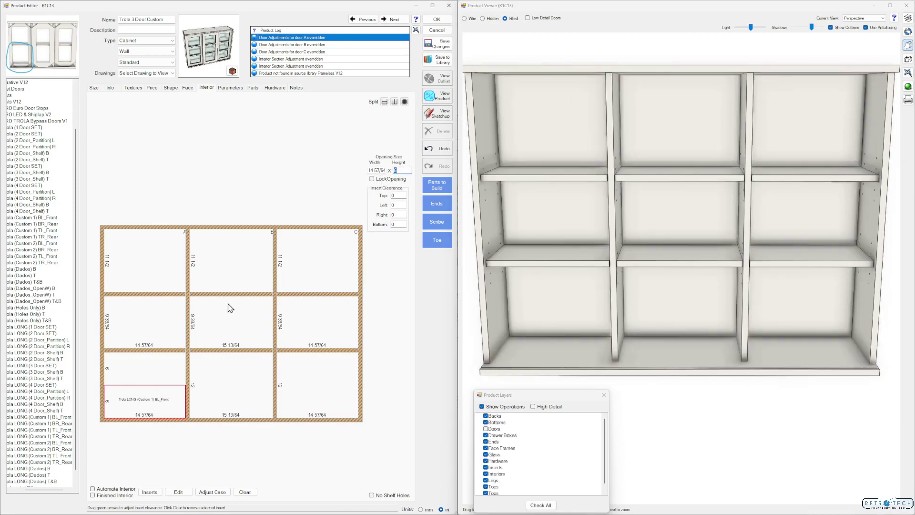
pyautogui.write('0')
pyautogui.press('Return')
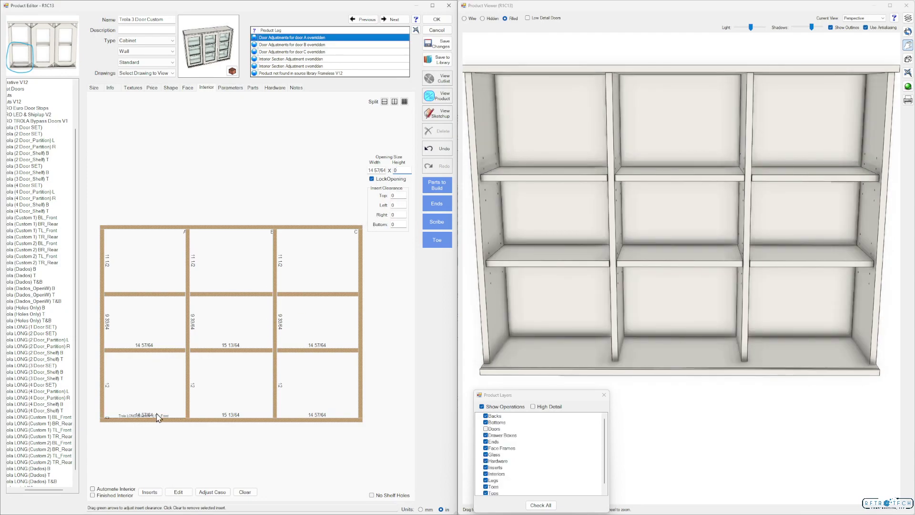
# Step: Move the separator above the BL_Front insert up until its section is 4 1/2 high
pyautogui.scroll(5, 158, 417)
pyautogui.scroll(5, 135, 425)
pyautogui.scroll(4, 172, 421)
pyautogui.moveTo(177, 450); pyautogui.dragTo(198, 449, button='middle')
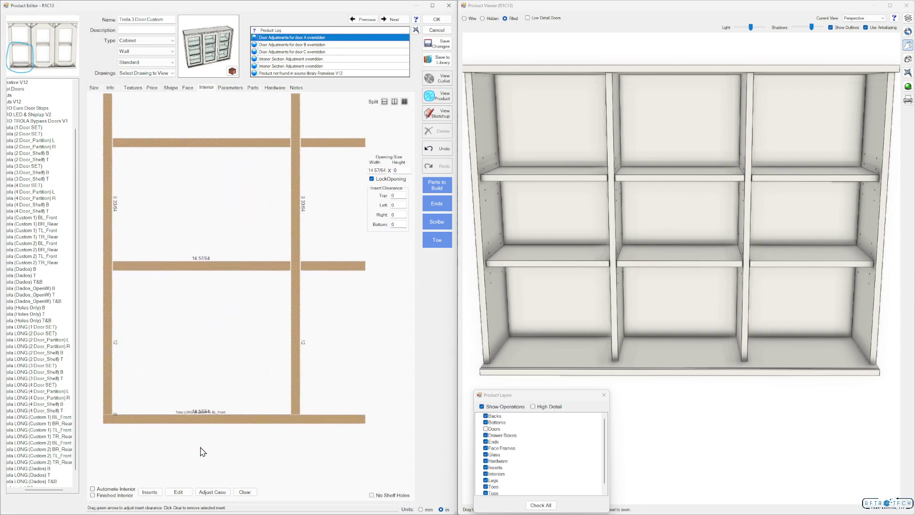
pyautogui.click(200, 411)
pyautogui.moveTo(200, 410); pyautogui.dragTo(202, 361)
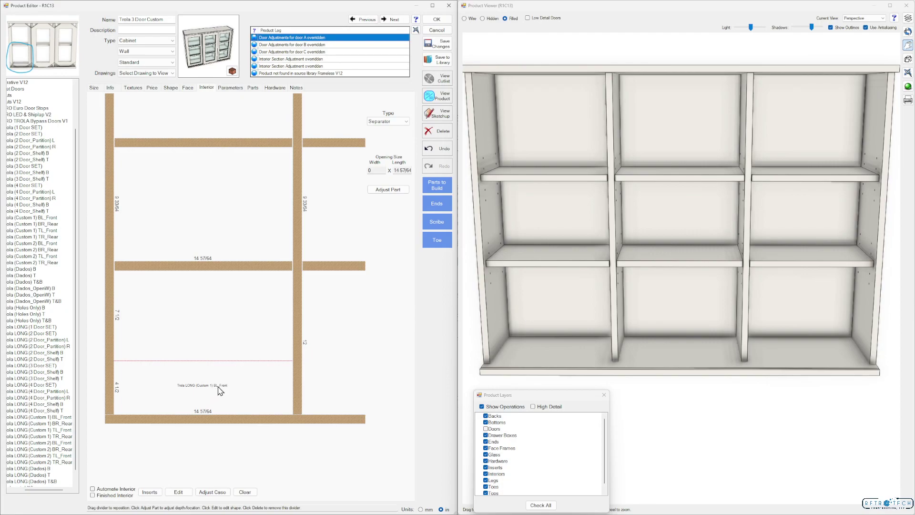
pyautogui.scroll(-2, 215, 390)
pyautogui.scroll(-1, 209, 391)
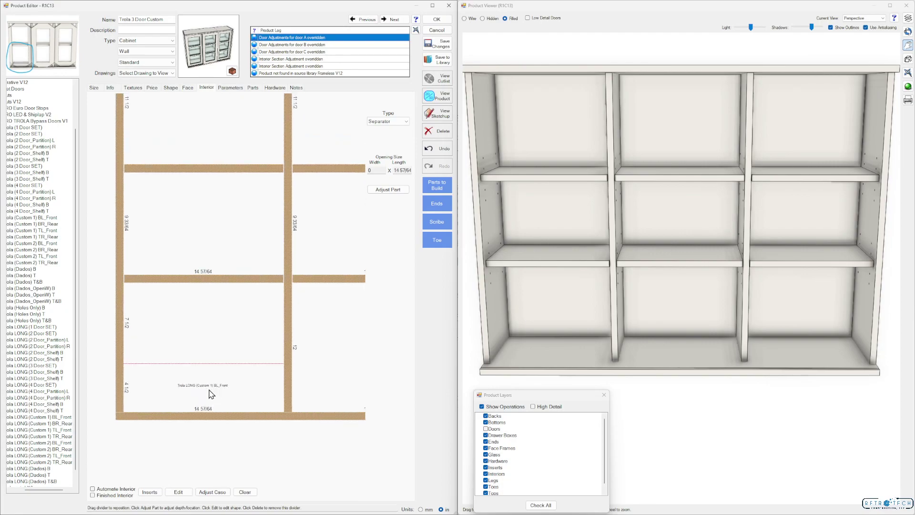
# Step: Fit the whole interior layout in view and return the BL_Front insert section's opening height to 0
pyautogui.click(415, 29)
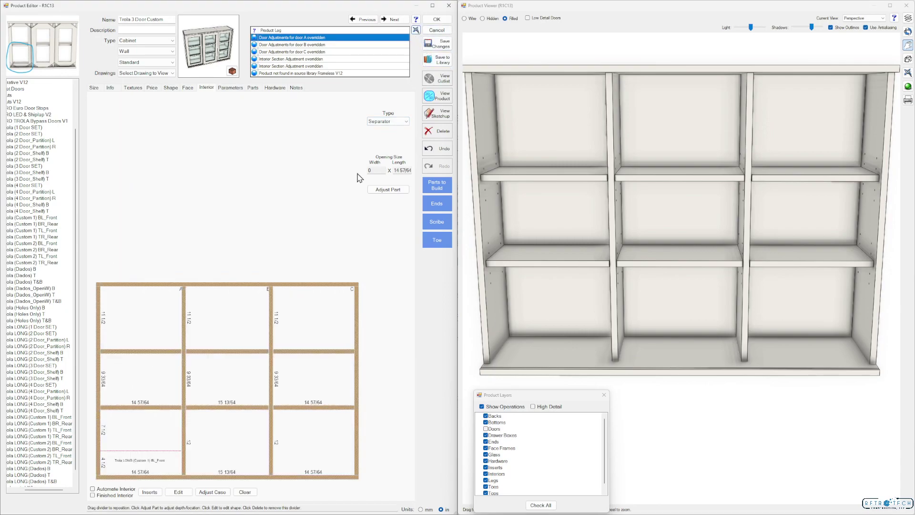
pyautogui.click(146, 466)
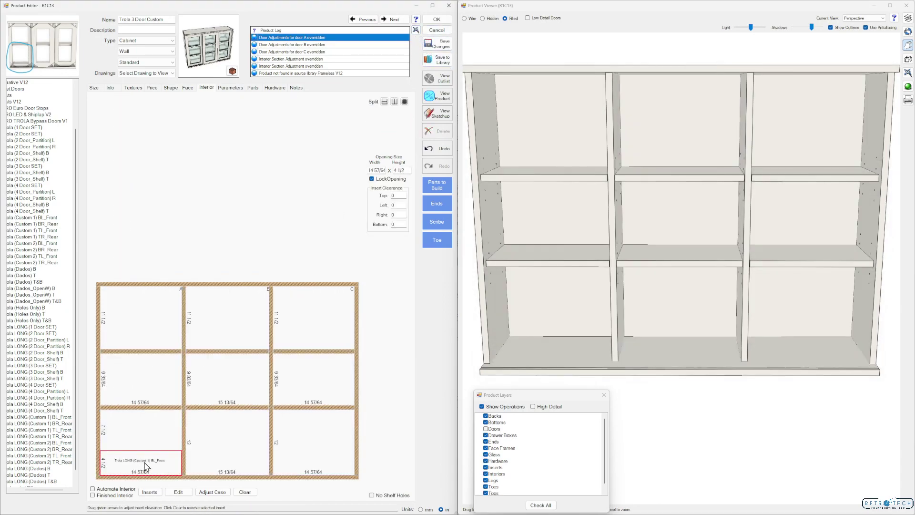
pyautogui.click(406, 169)
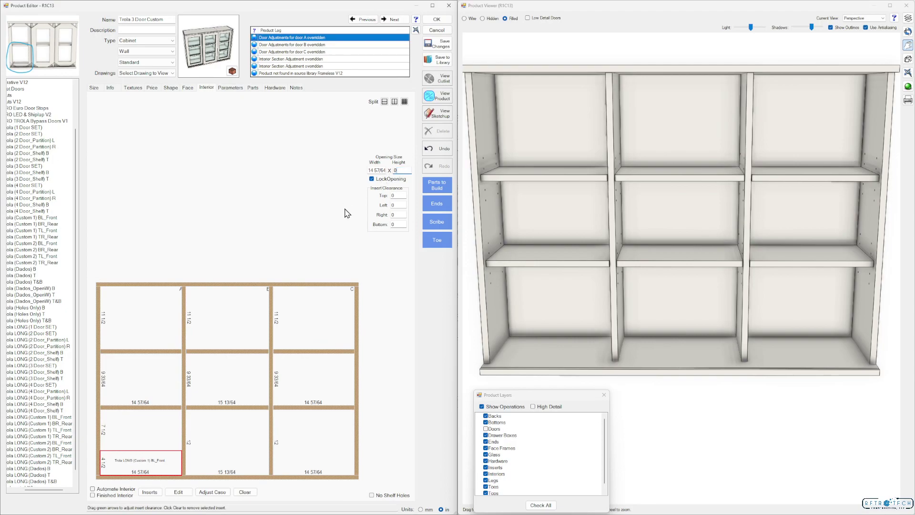
pyautogui.press('Return')
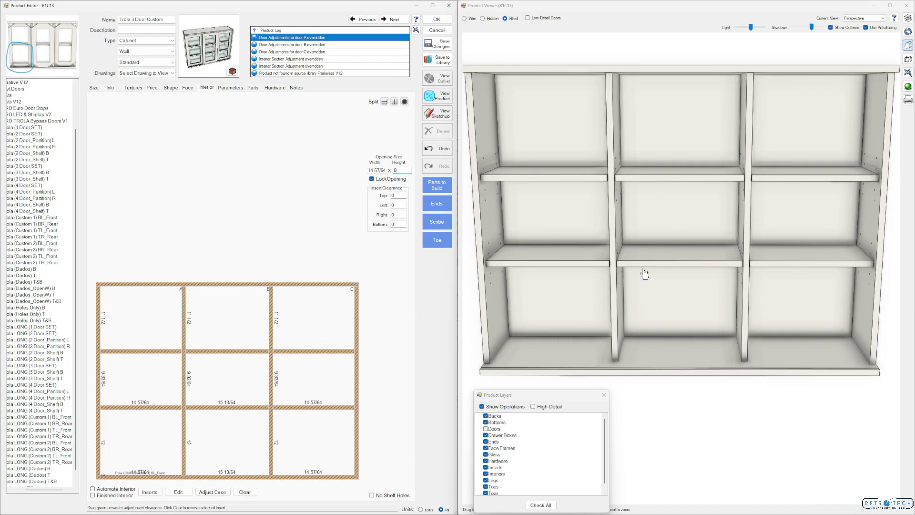
# Step: Split the bottom section behind door C horizontally with a Separator and place the Trola LONG (Custom 1) BR_Rear insert in its lower half
pyautogui.click(312, 454)
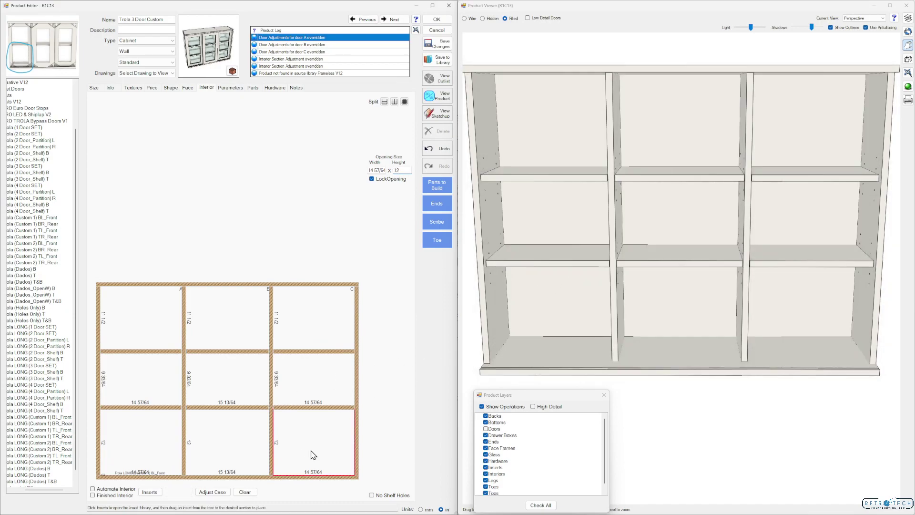
pyautogui.click(385, 101)
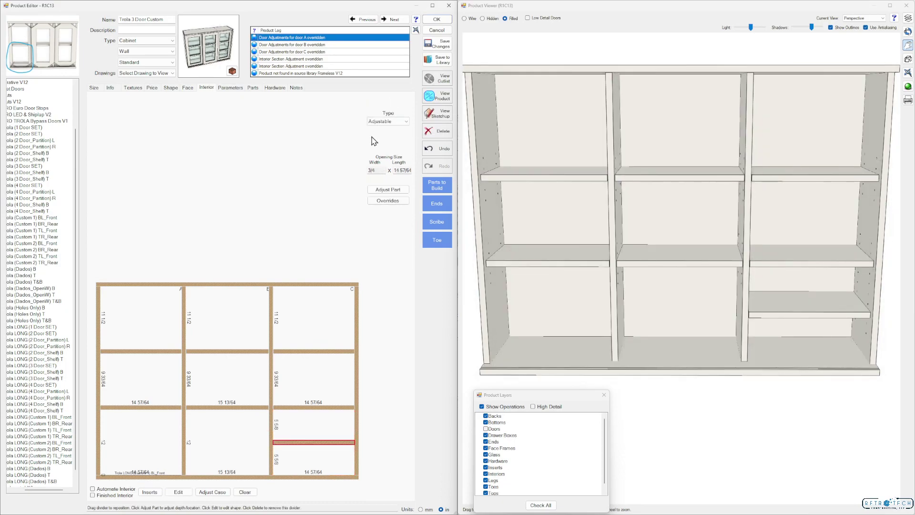
pyautogui.click(381, 122)
pyautogui.click(378, 134)
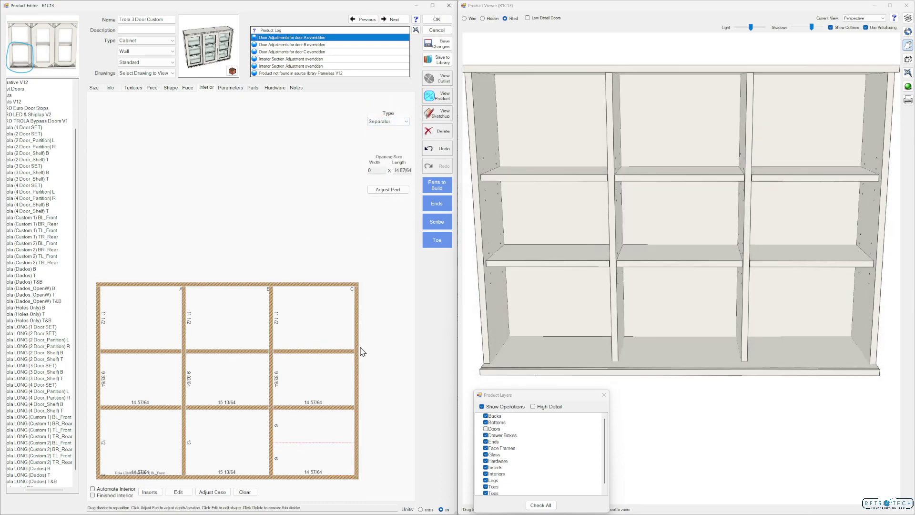
pyautogui.click(312, 456)
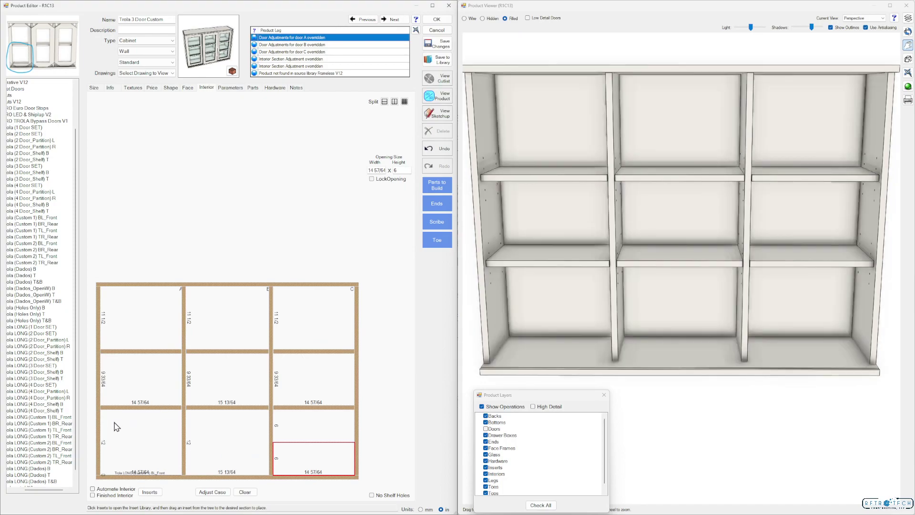
pyautogui.click(47, 424)
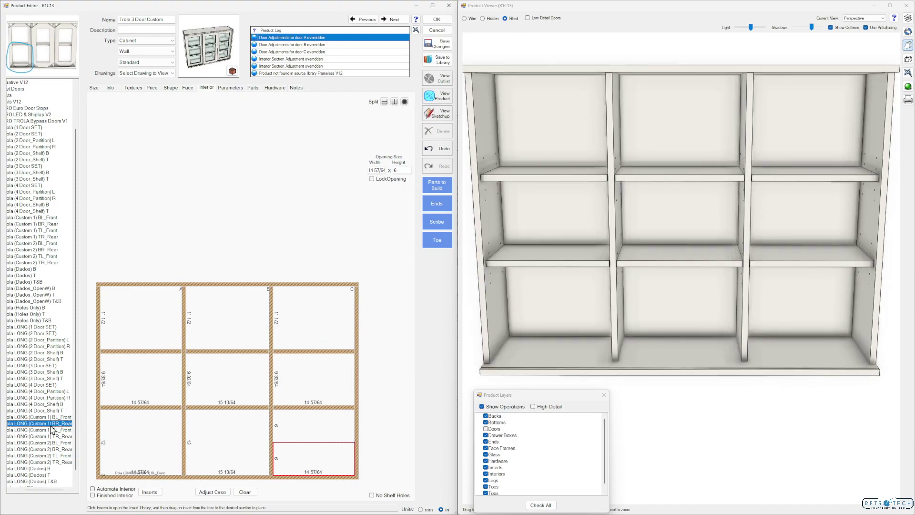
pyautogui.moveTo(50, 425); pyautogui.dragTo(327, 465)
pyautogui.moveTo(617, 367)
pyautogui.mouseDown()
pyautogui.moveTo(633, 357)
pyautogui.moveTo(625, 356)
pyautogui.mouseUp()
pyautogui.scroll(10, 610, 357)
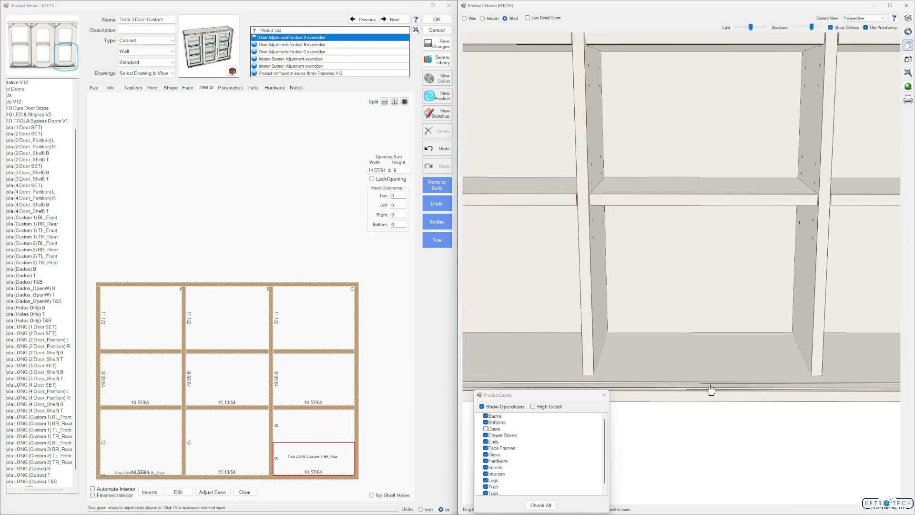
pyautogui.scroll(5, 703, 343)
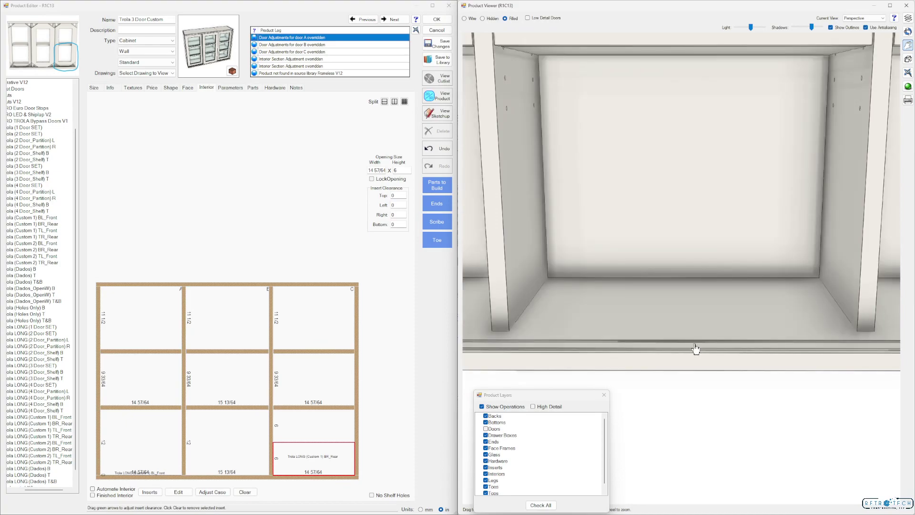
# Step: Set the opening height of the BR_Rear insert section behind door C to 0, with the opening locked
pyautogui.doubleClick(399, 170)
pyautogui.click(372, 178)
pyautogui.scroll(-5, 631, 326)
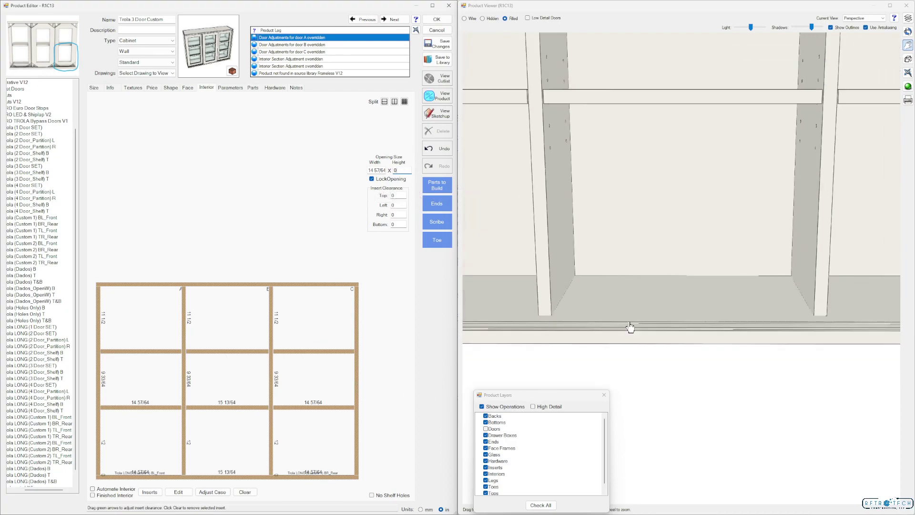
pyautogui.scroll(-4, 594, 222)
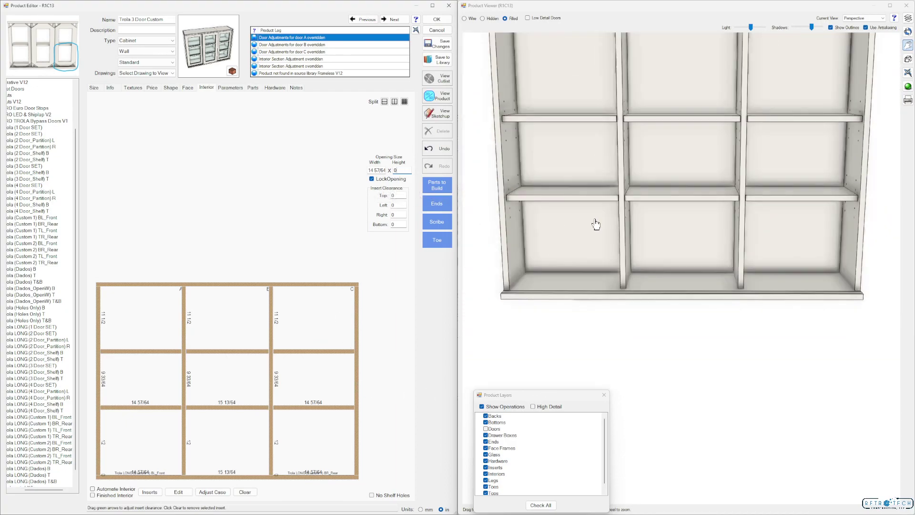
# Step: Place the Trola LONG (Custom 1) inserts TR_Rear in the top section behind door C and TL_Front in the top section behind door A
pyautogui.click(313, 320)
pyautogui.click(40, 437)
pyautogui.moveTo(40, 438); pyautogui.dragTo(315, 325)
pyautogui.click(149, 322)
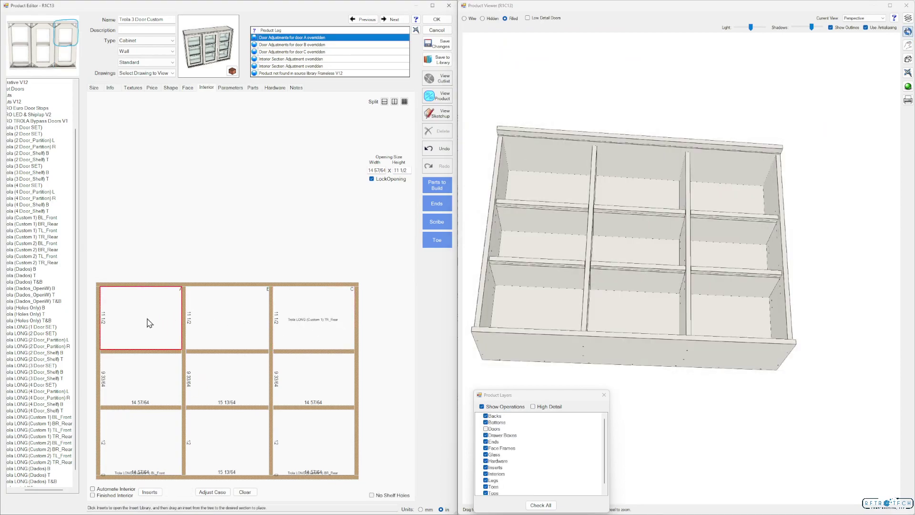
pyautogui.click(43, 430)
pyautogui.moveTo(43, 433); pyautogui.dragTo(150, 319)
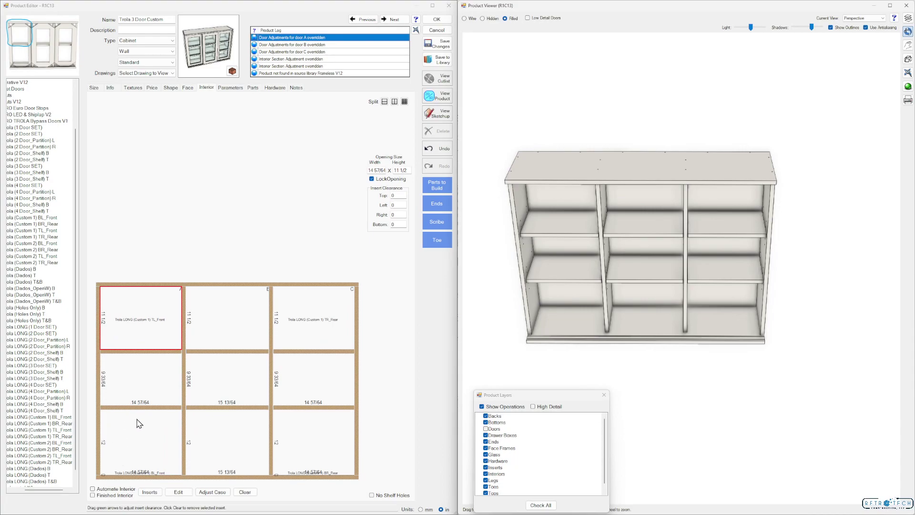
pyautogui.click(138, 446)
pyautogui.moveTo(587, 285); pyautogui.dragTo(582, 296)
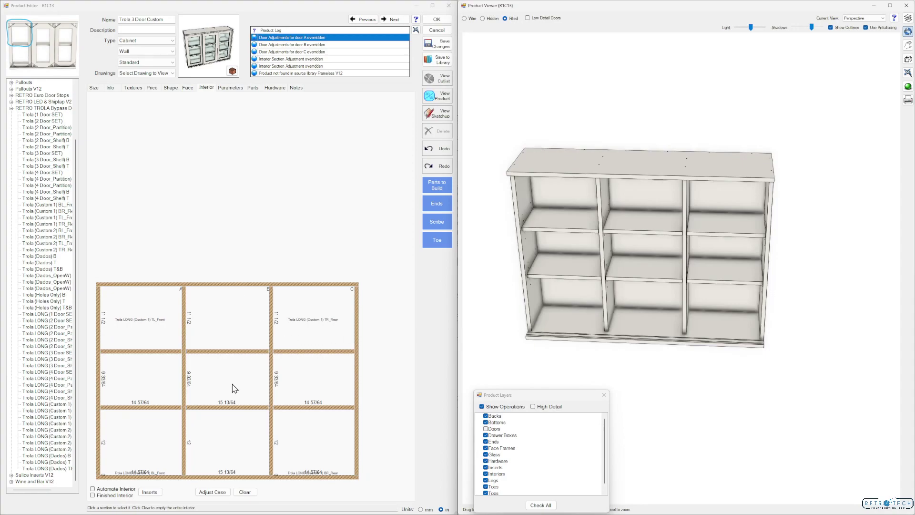
# Step: Split the bottom section behind door B horizontally with a Separator and place the Trola (Holes Only) B insert in its lower half
pyautogui.click(233, 449)
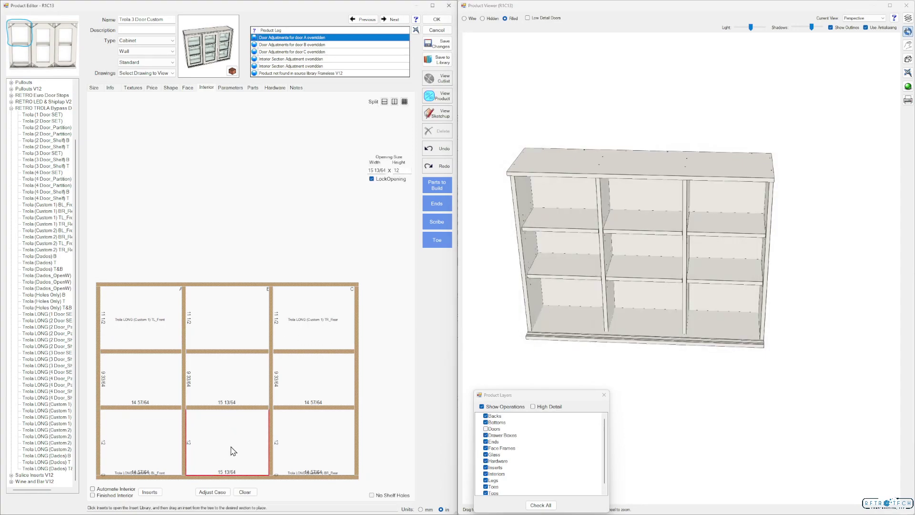
pyautogui.click(385, 102)
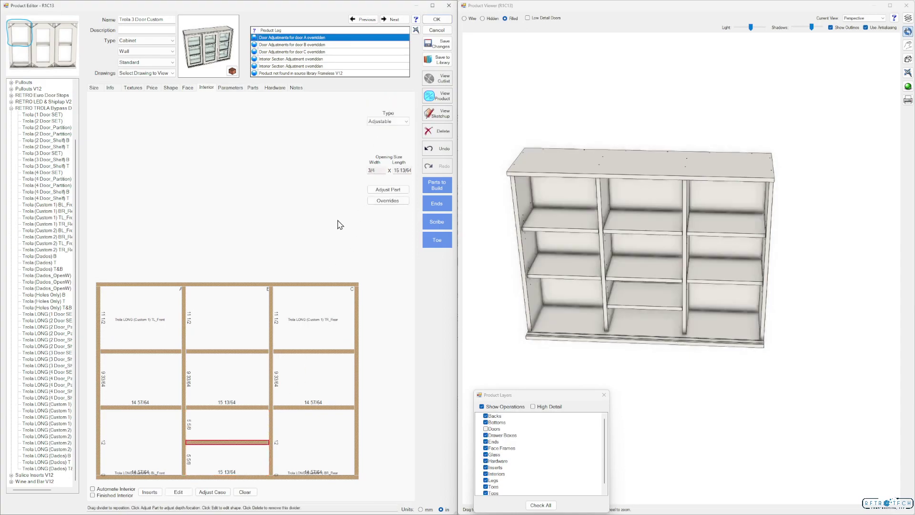
pyautogui.click(381, 122)
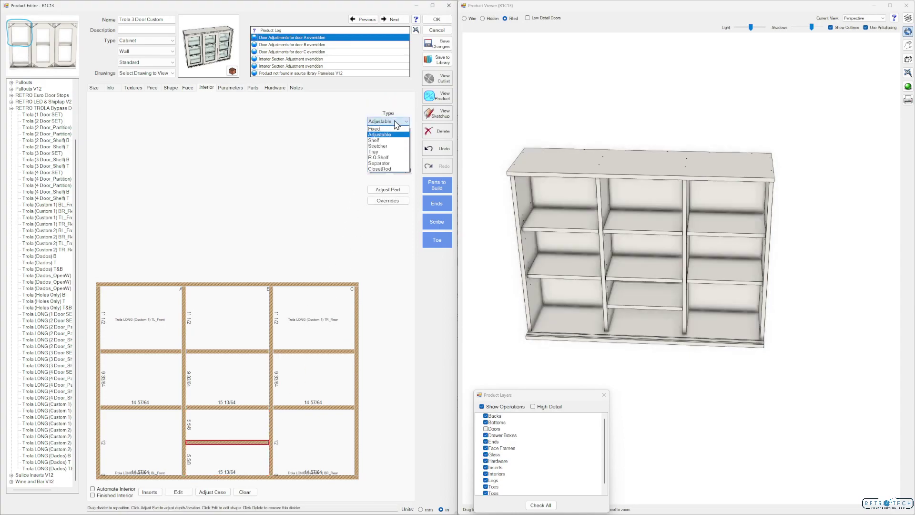
pyautogui.click(394, 163)
pyautogui.click(240, 461)
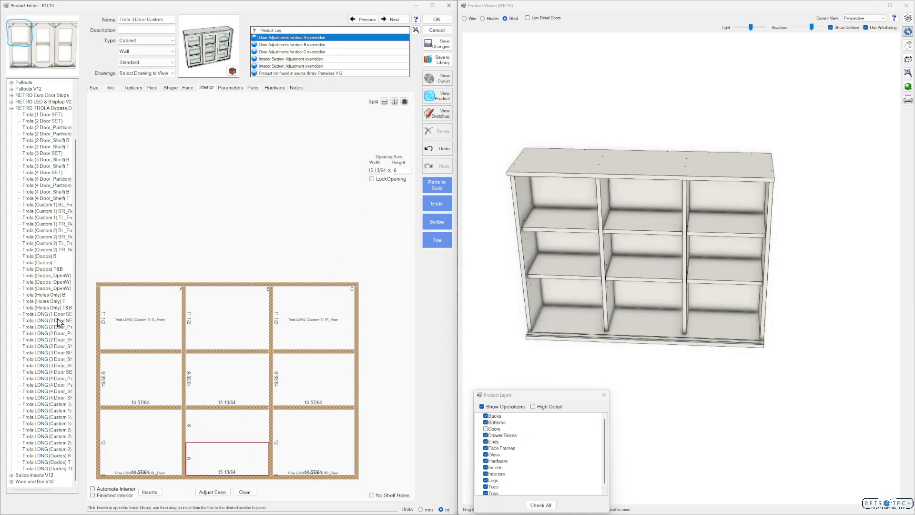
pyautogui.click(54, 295)
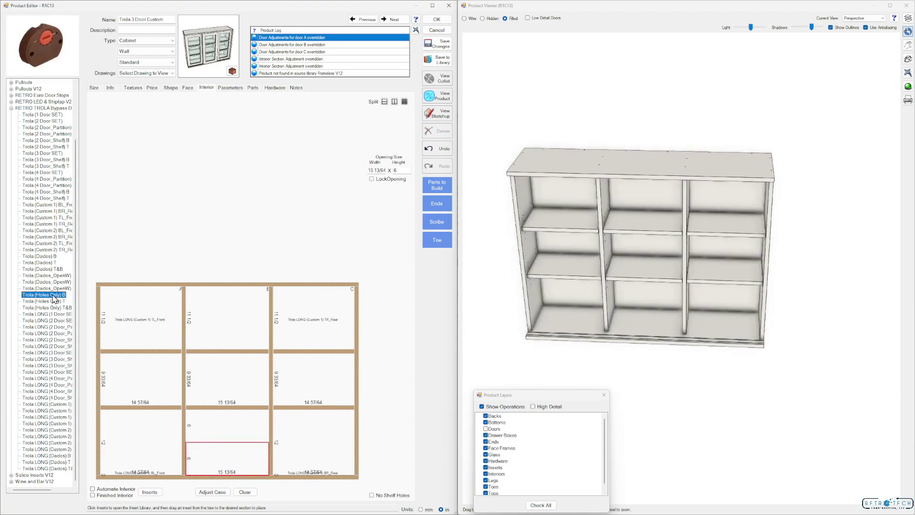
pyautogui.moveTo(53, 298); pyautogui.dragTo(238, 458)
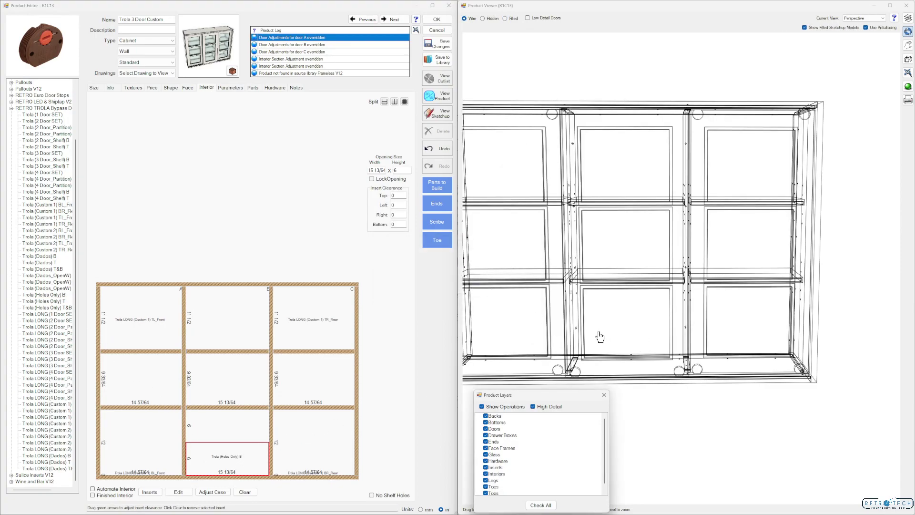
# Step: Split the top section behind door B horizontally with a Separator and place the Trola (Holes Only) T insert in its upper half
pyautogui.click(236, 325)
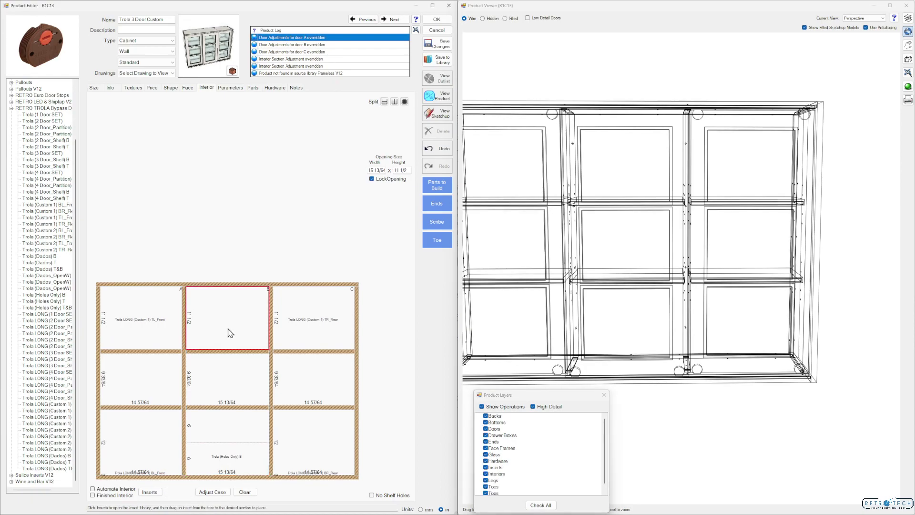
pyautogui.click(383, 102)
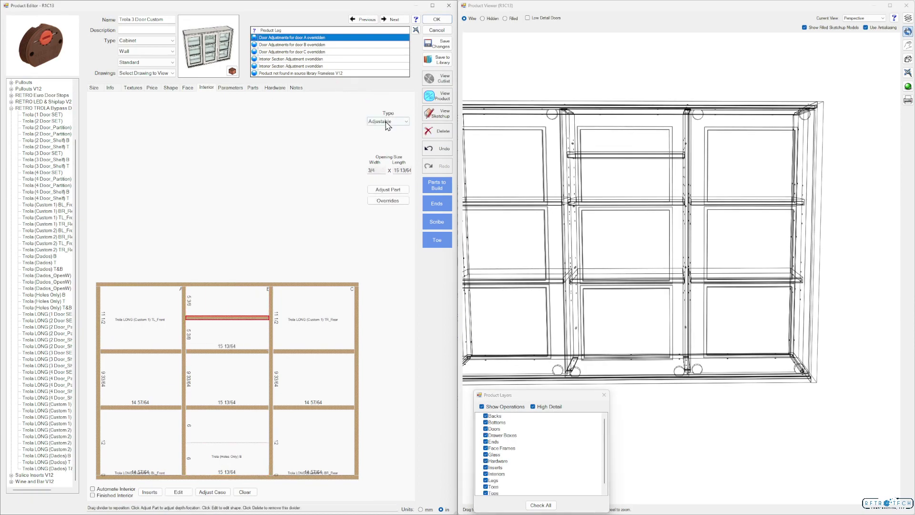
pyautogui.click(388, 121)
pyautogui.click(386, 164)
pyautogui.click(233, 308)
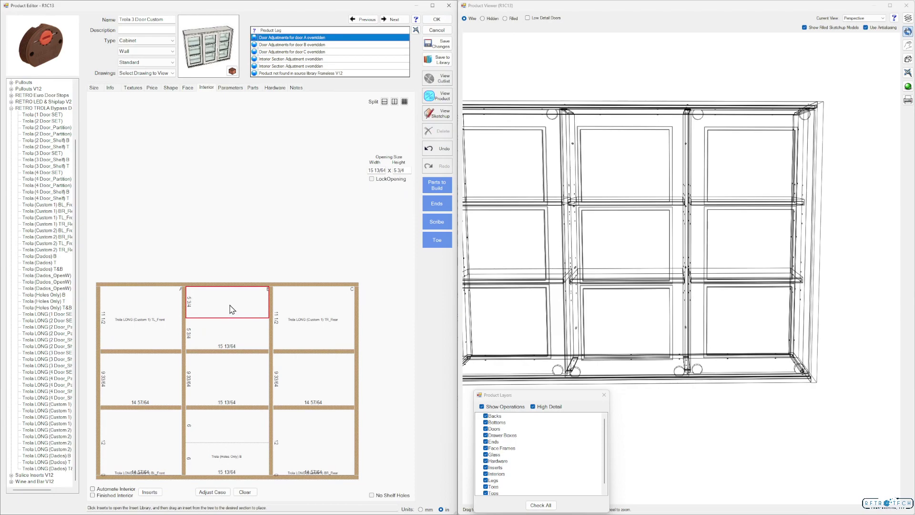
pyautogui.click(56, 302)
pyautogui.moveTo(53, 304); pyautogui.dragTo(235, 303)
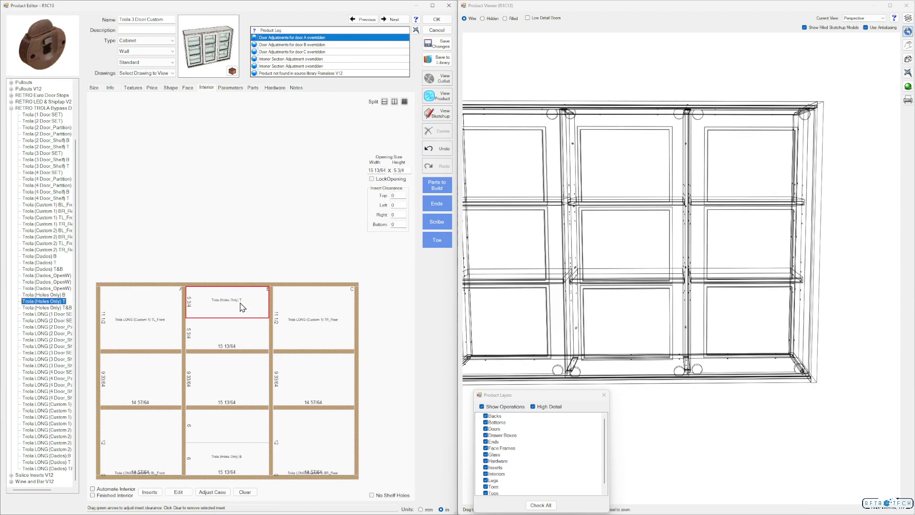
pyautogui.click(237, 337)
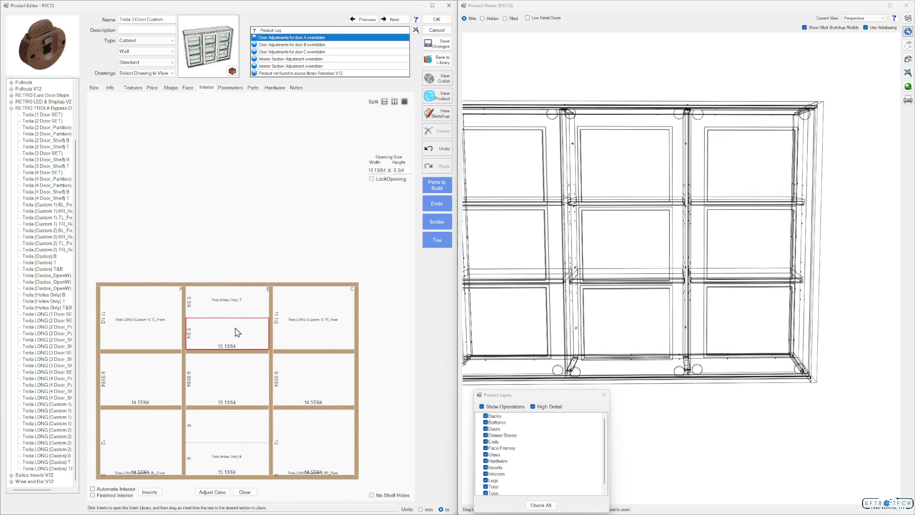
# Step: Set the opening height of the Trola (Holes Only) T insert section behind door B to 0
pyautogui.click(248, 310)
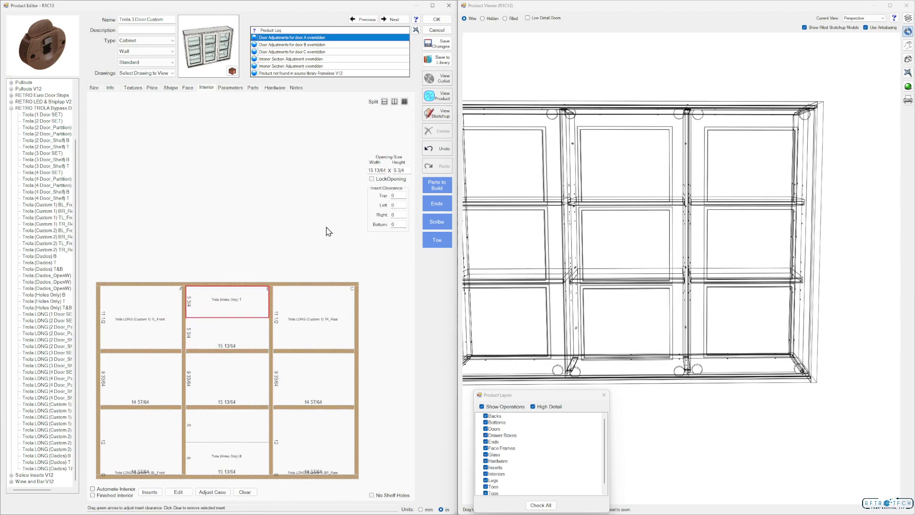
pyautogui.doubleClick(408, 169)
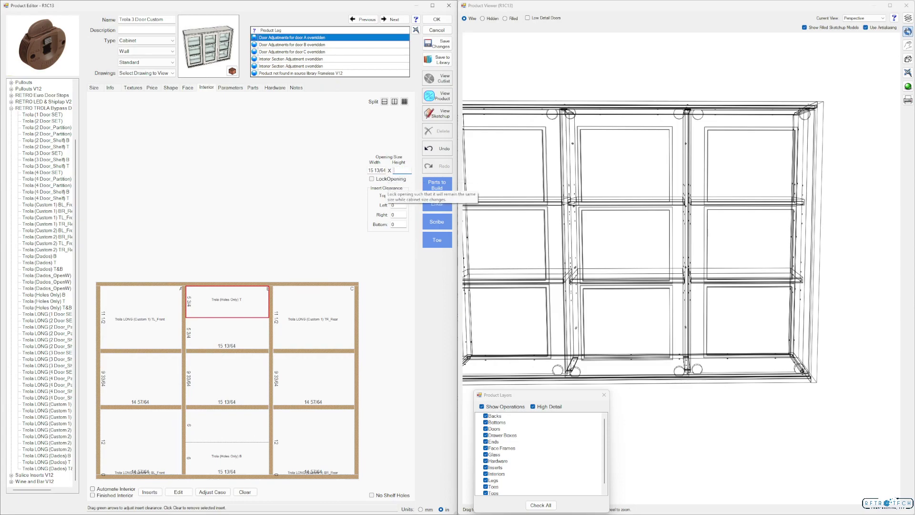
pyautogui.write('0')
pyautogui.click(225, 333)
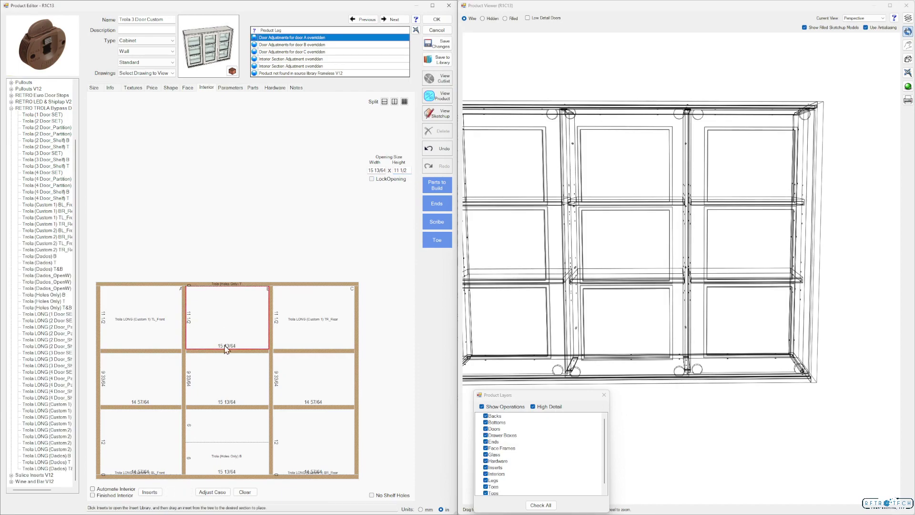
# Step: Set the opening height of the Trola (Holes Only) B insert section behind door B to 0, with the opening locked
pyautogui.click(239, 468)
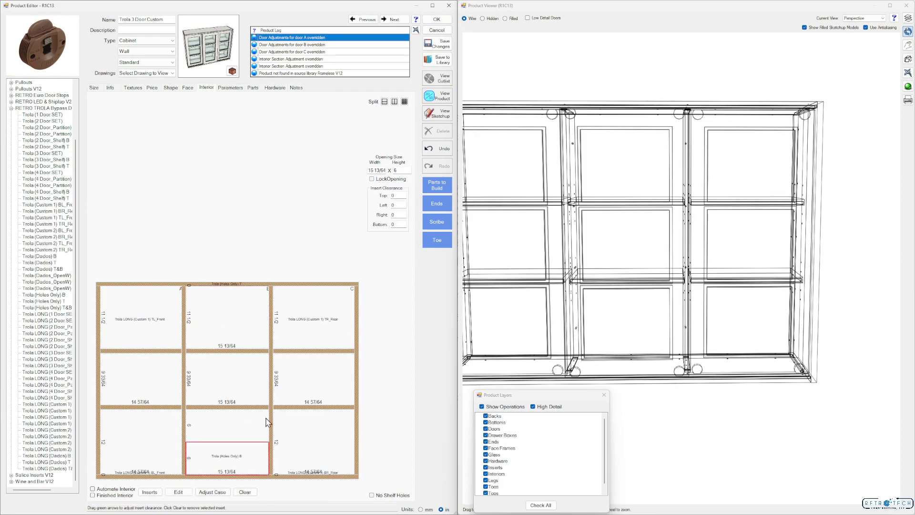
pyautogui.doubleClick(403, 170)
pyautogui.write('0')
pyautogui.click(371, 179)
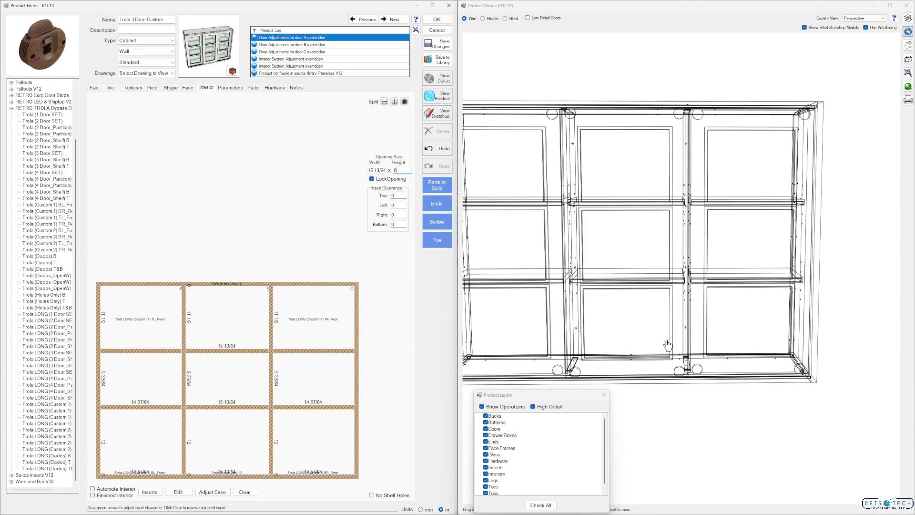
pyautogui.scroll(-2, 646, 188)
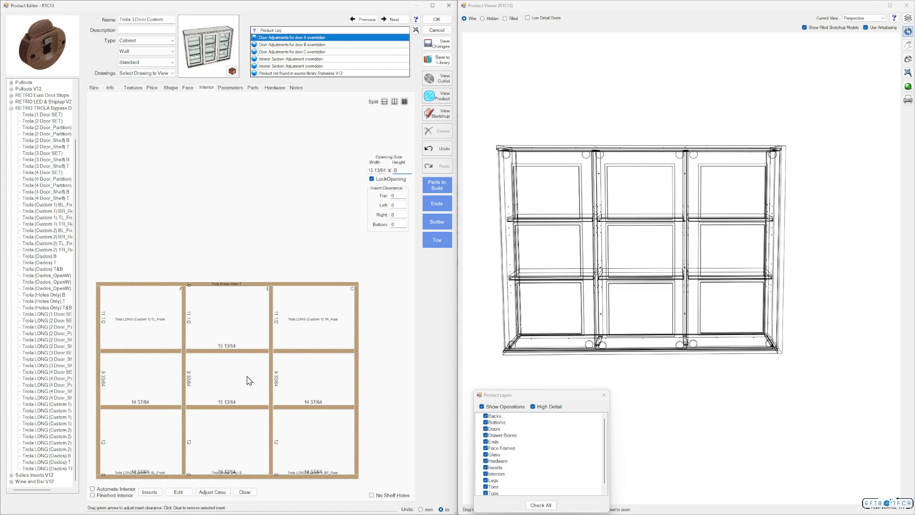
# Step: Open the RETRO LED & Shiplap insert library and split the bottom section behind door A vertically with a Separator
pyautogui.click(138, 451)
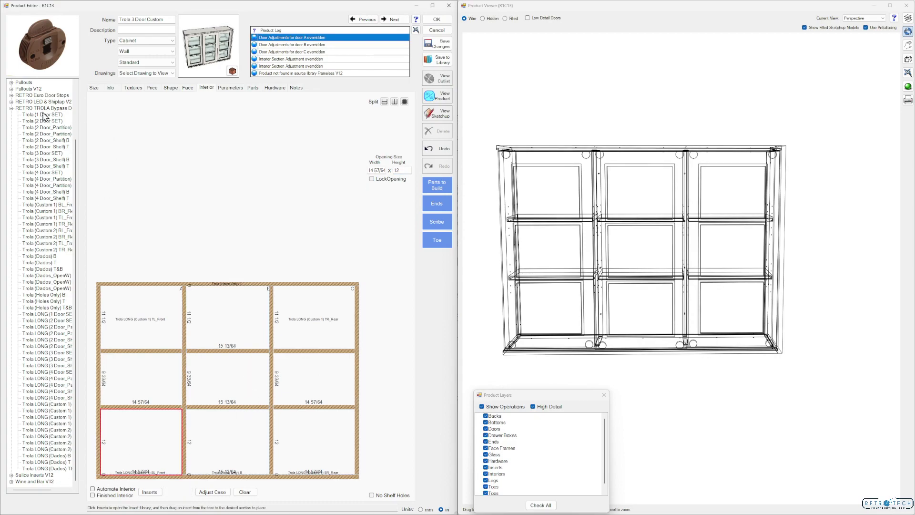
pyautogui.click(11, 109)
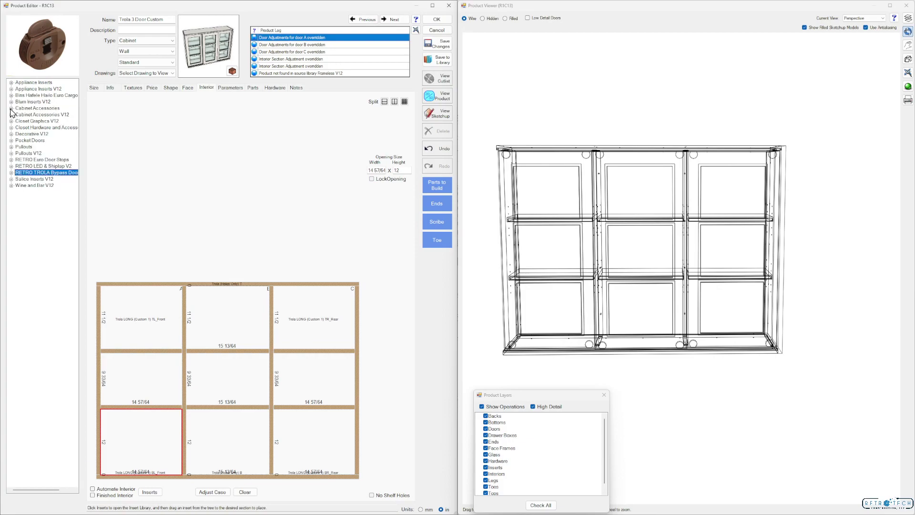
pyautogui.click(12, 166)
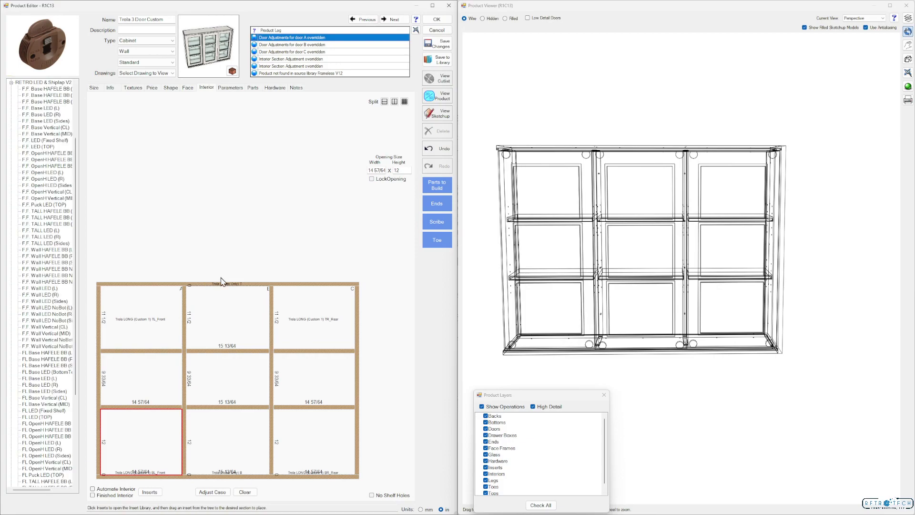
pyautogui.click(393, 102)
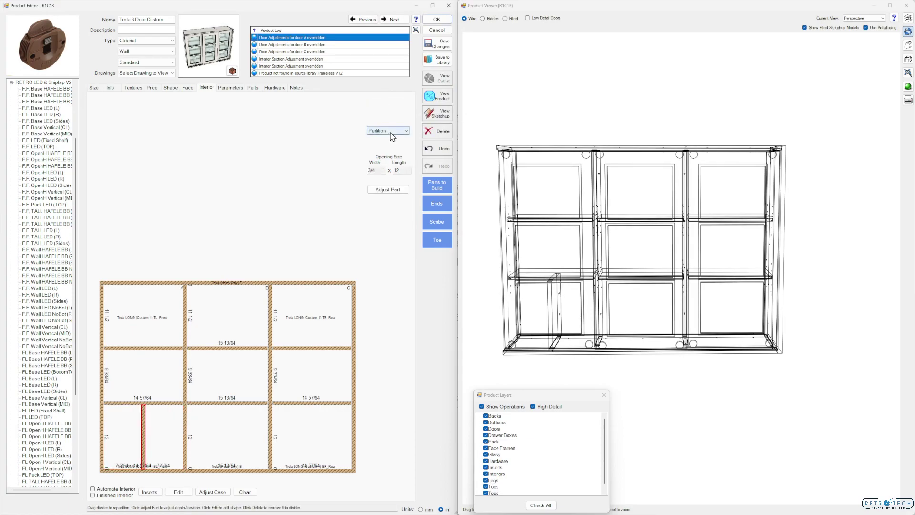
pyautogui.click(393, 132)
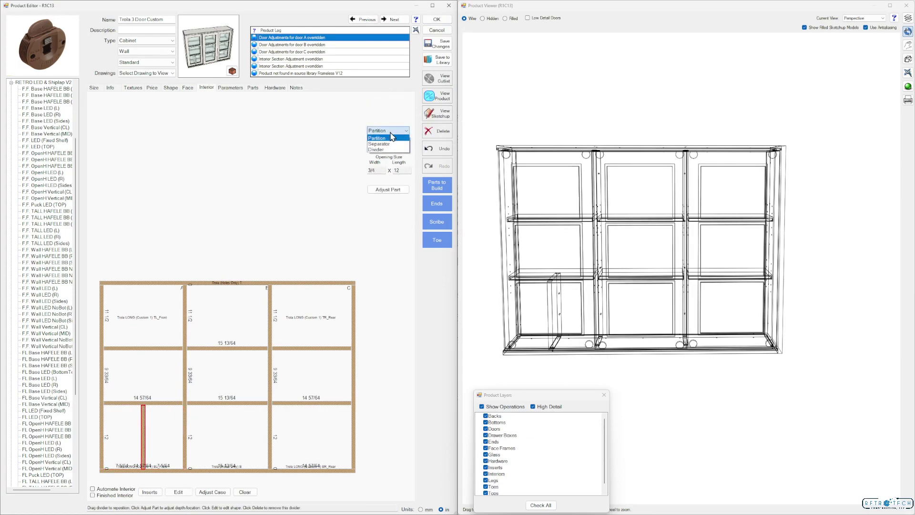
pyautogui.click(385, 143)
pyautogui.click(115, 405)
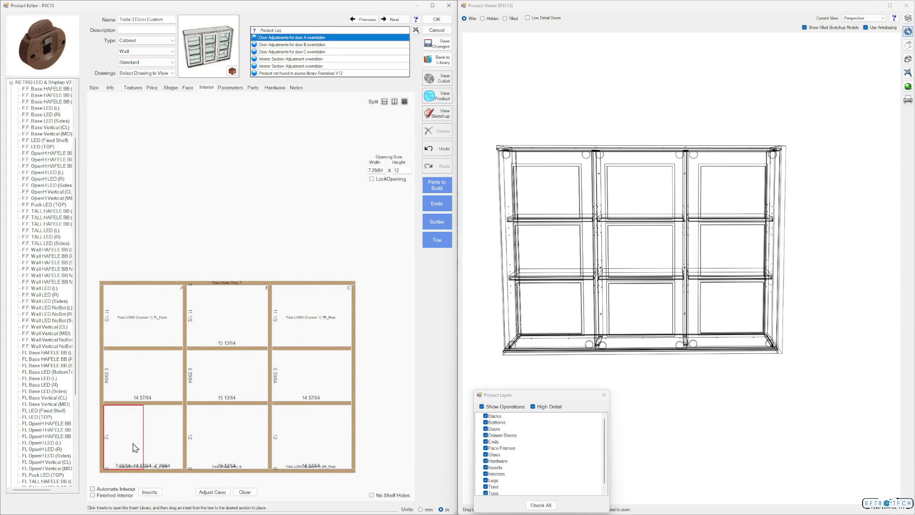
# Step: Place the FL Wall HAFELE BB (L) insert in the left half of the bottom section behind door A
pyautogui.scroll(-7, 51, 434)
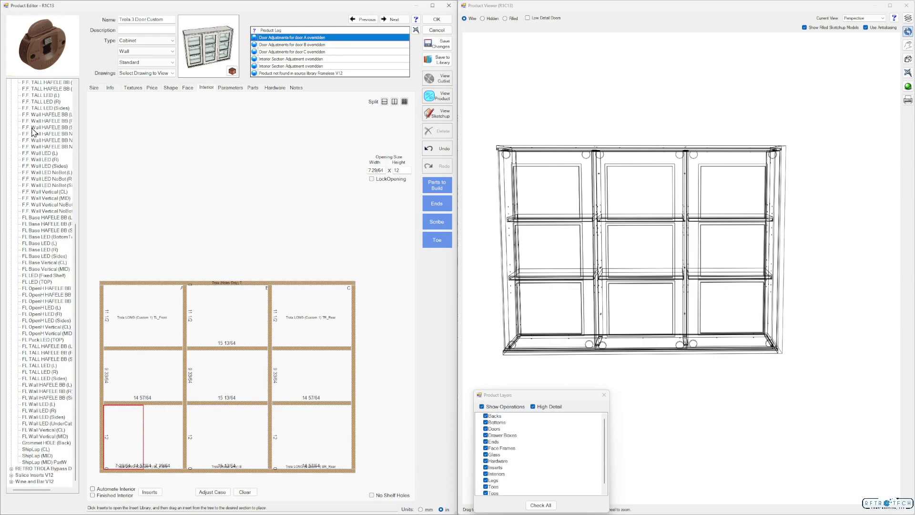
pyautogui.scroll(10, 32, 126)
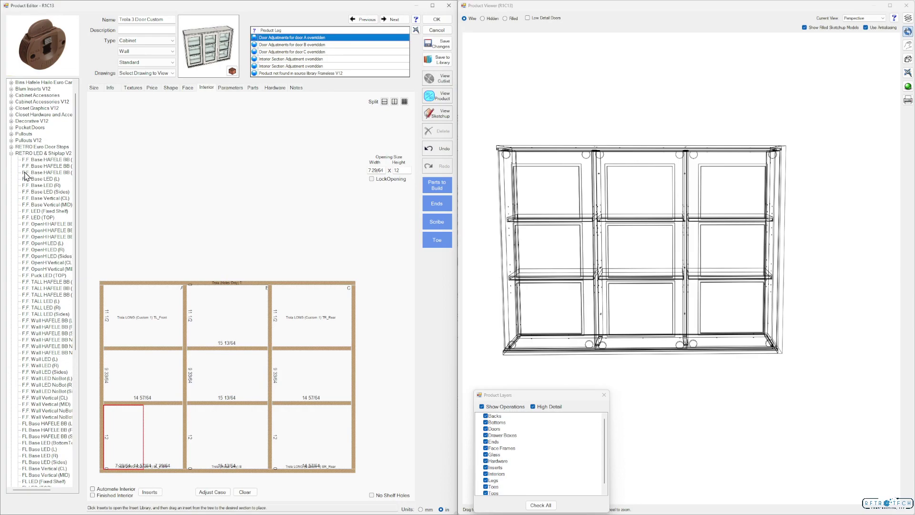
pyautogui.scroll(-10, 22, 305)
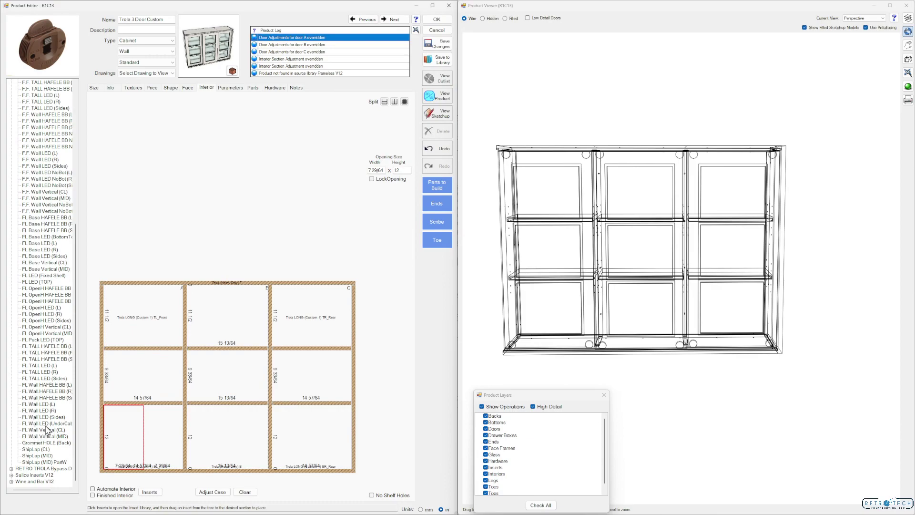
pyautogui.click(60, 385)
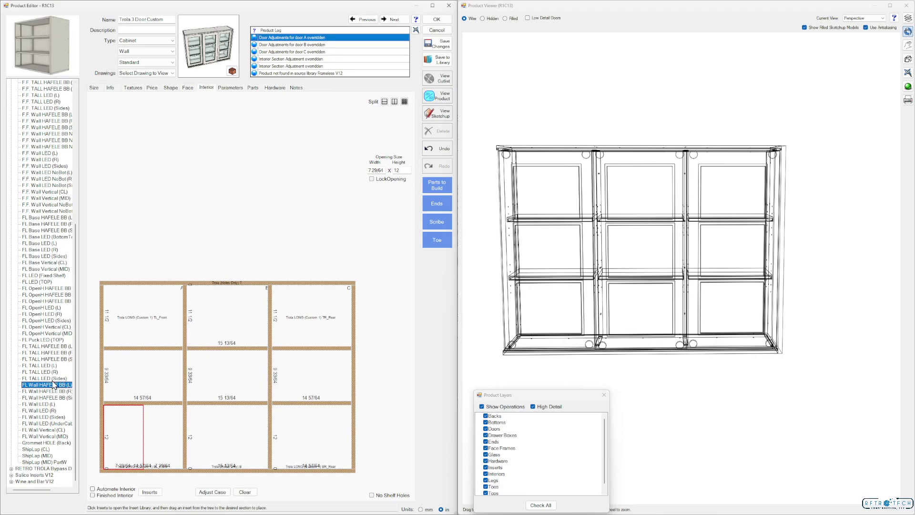
pyautogui.moveTo(47, 389); pyautogui.dragTo(122, 434)
# Step: Show the cabinet in Filled display with the Doors layer hidden and examine its interior
pyautogui.moveTo(626, 339); pyautogui.dragTo(576, 349)
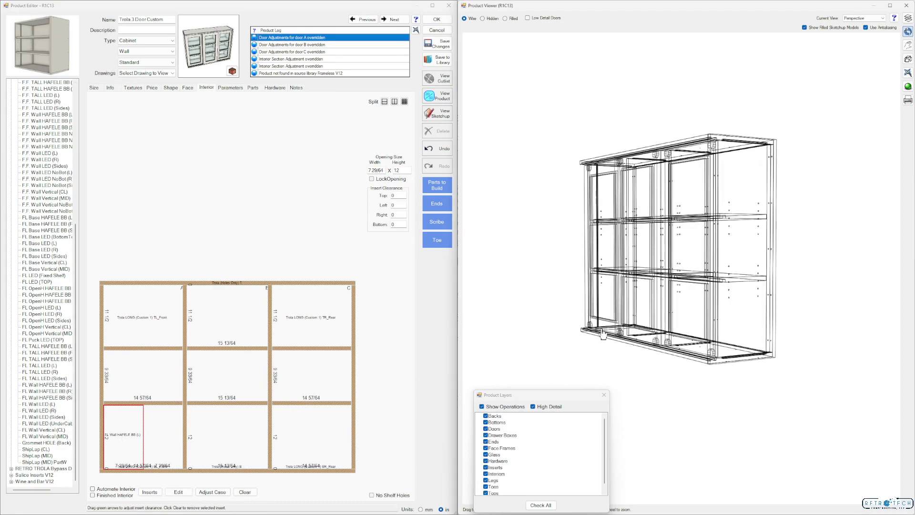
pyautogui.click(505, 18)
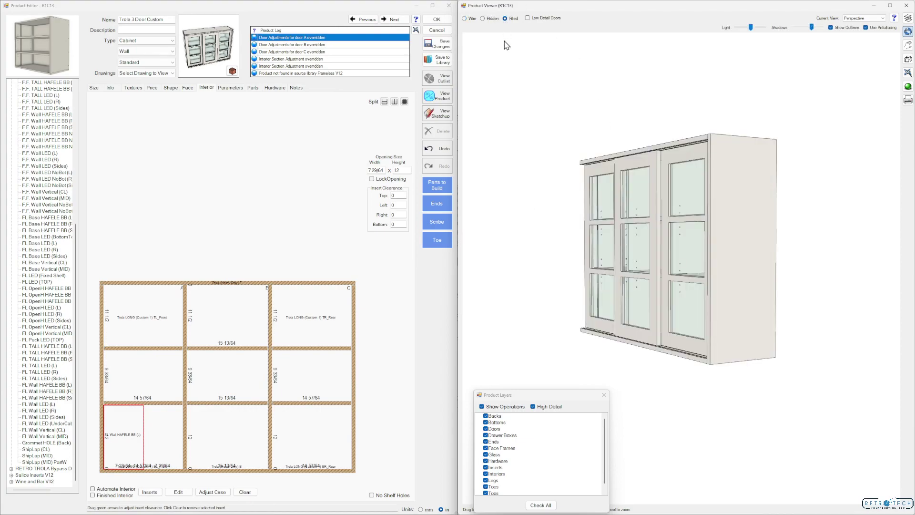
pyautogui.click(485, 428)
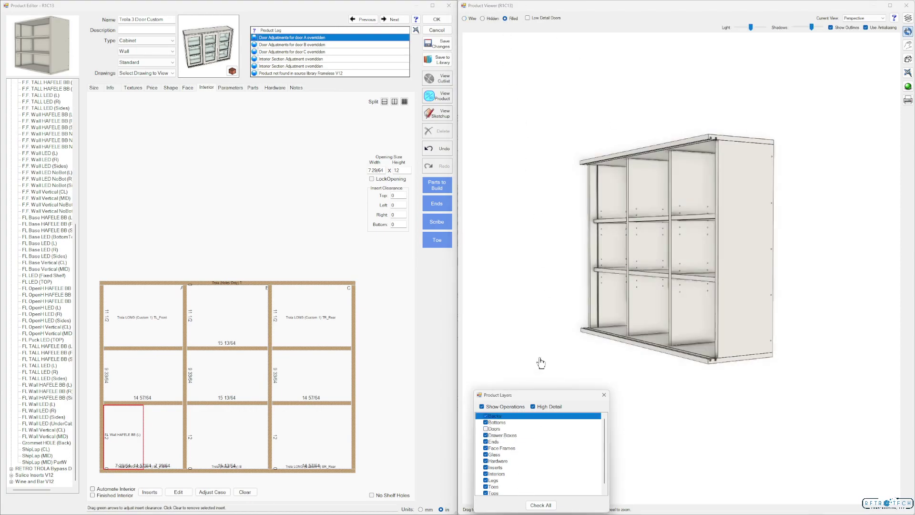
pyautogui.moveTo(582, 306); pyautogui.dragTo(599, 284)
pyautogui.scroll(5, 591, 252)
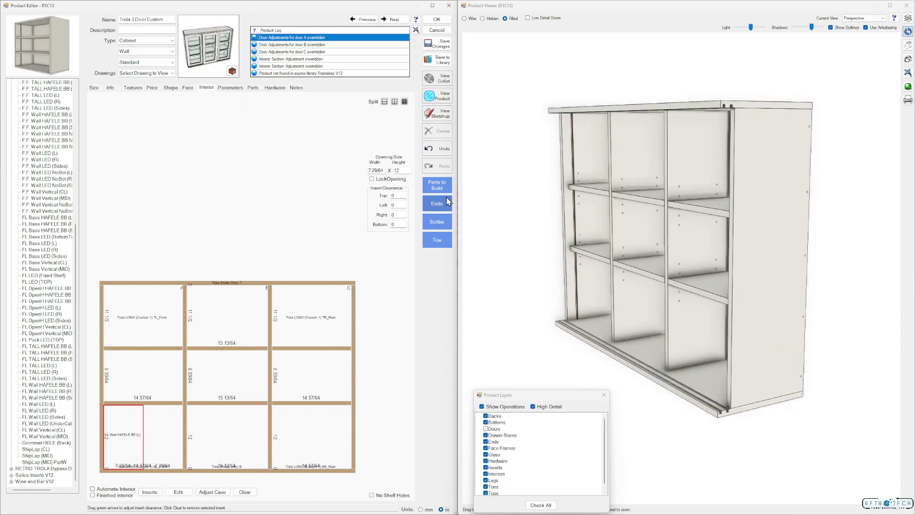
# Step: Try an opening height of 0 for the FL Wall HAFELE BB (L) insert section and undo it
pyautogui.doubleClick(394, 171)
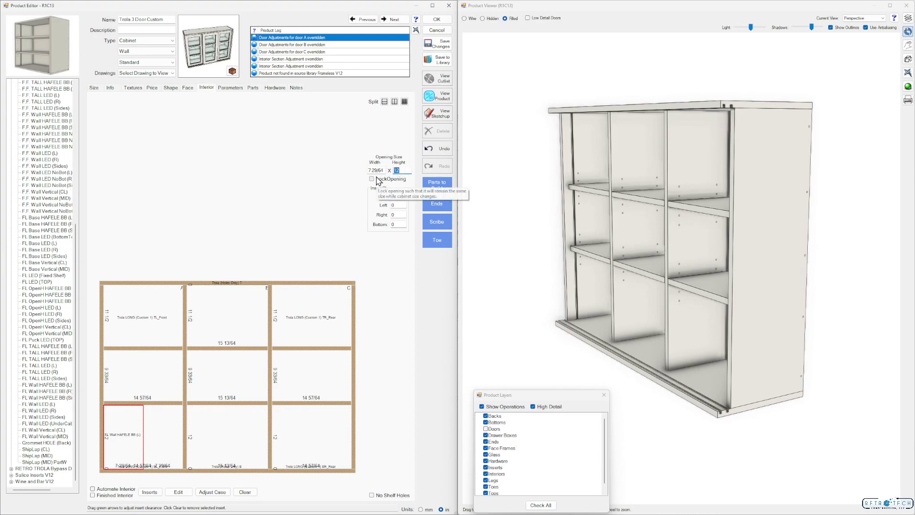
pyautogui.click(372, 179)
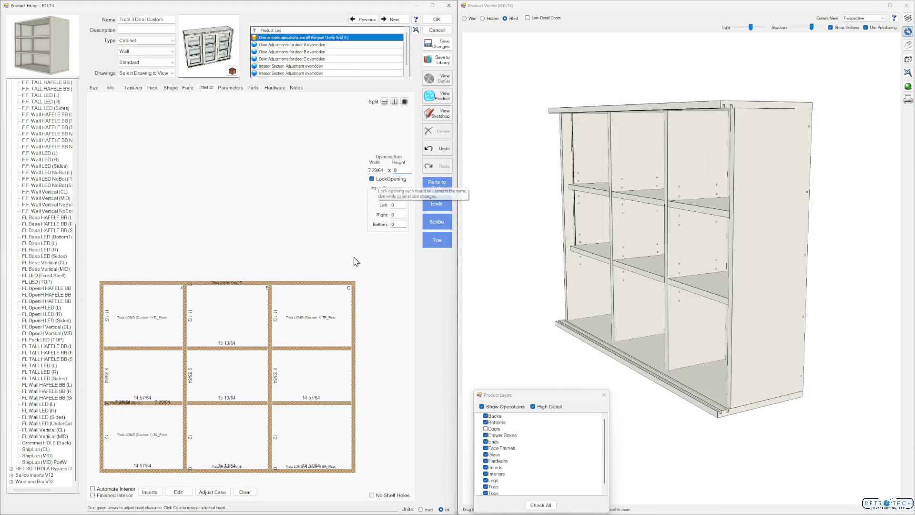
pyautogui.click(433, 148)
# Step: Set the opening width of the FL Wall HAFELE BB (L) insert section behind door A to 0, with the opening locked
pyautogui.click(139, 444)
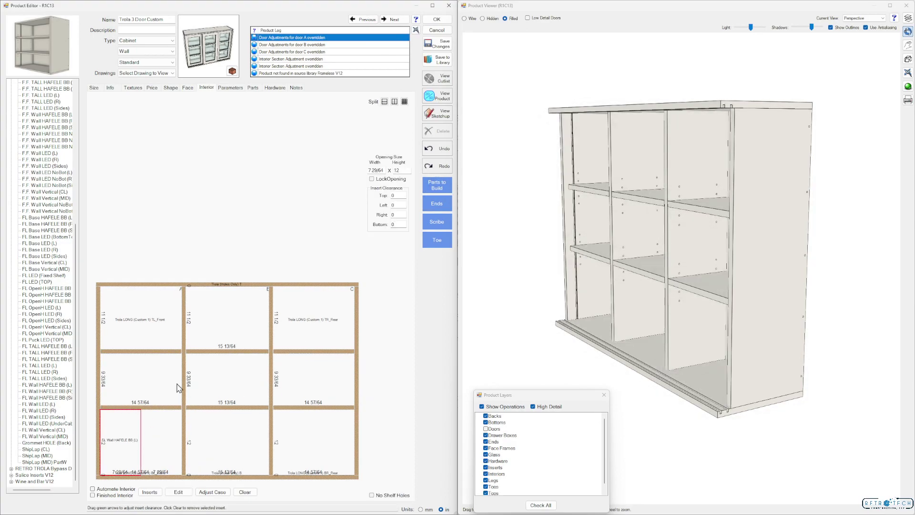
pyautogui.moveTo(385, 171); pyautogui.dragTo(365, 176)
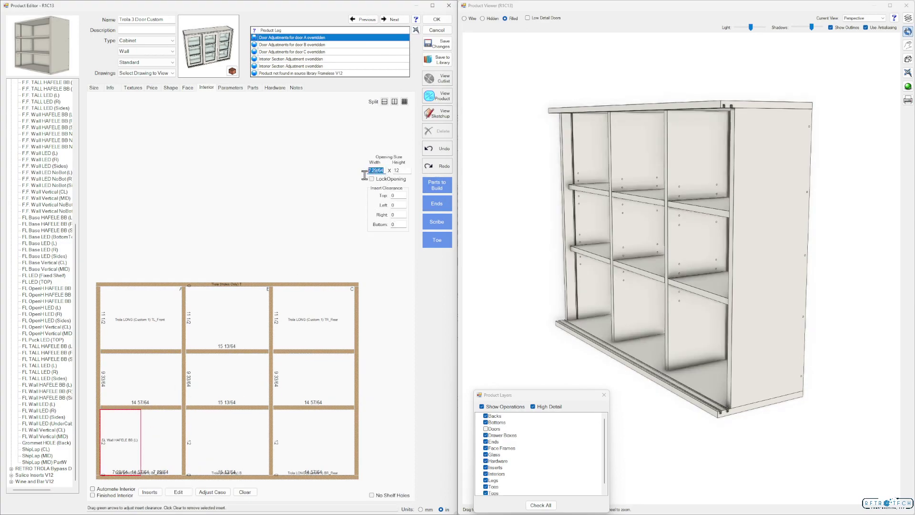
pyautogui.write('0')
pyautogui.press('Return')
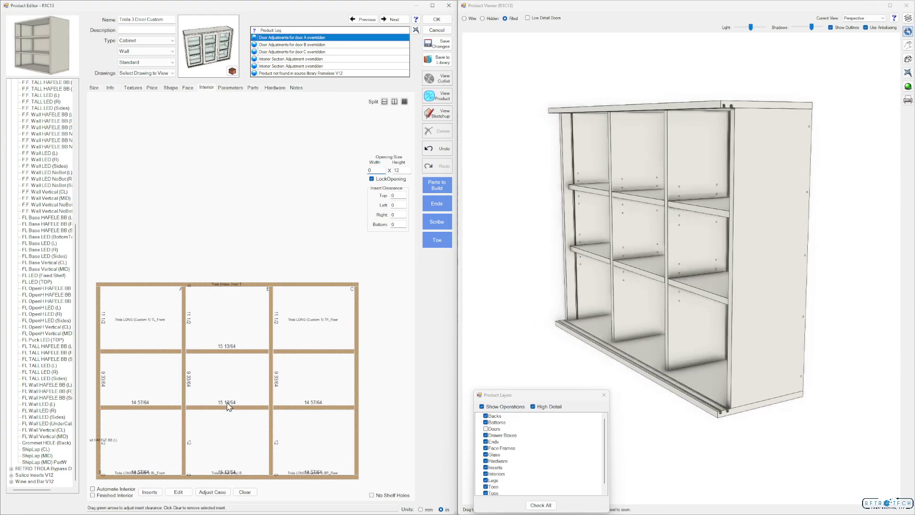
# Step: Split the bottom section behind door C vertically with a Separator and place the FL Wall HAFELE BB (R) insert in its right half
pyautogui.click(314, 448)
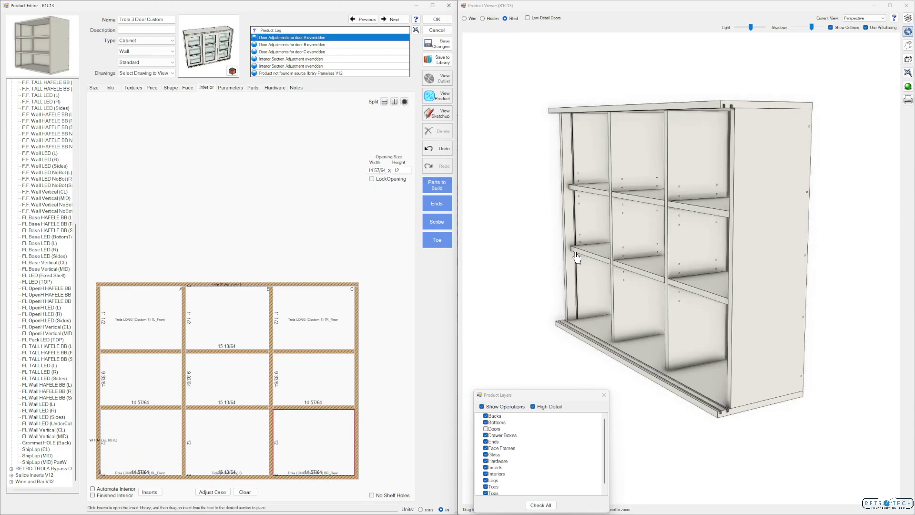
pyautogui.scroll(5, 573, 258)
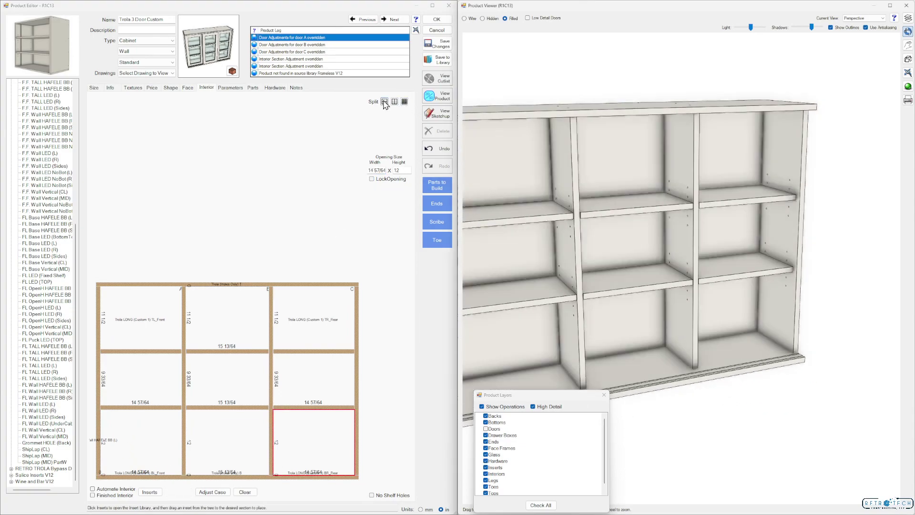
pyautogui.click(395, 102)
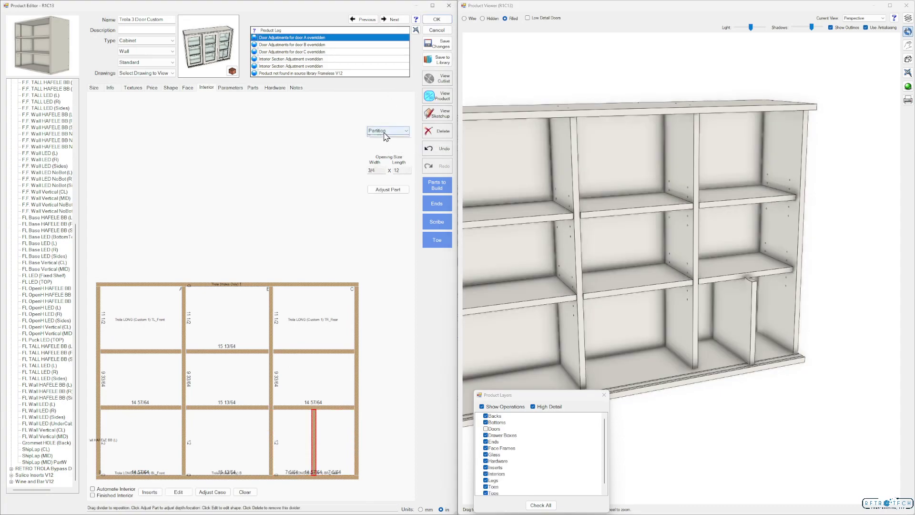
pyautogui.click(320, 456)
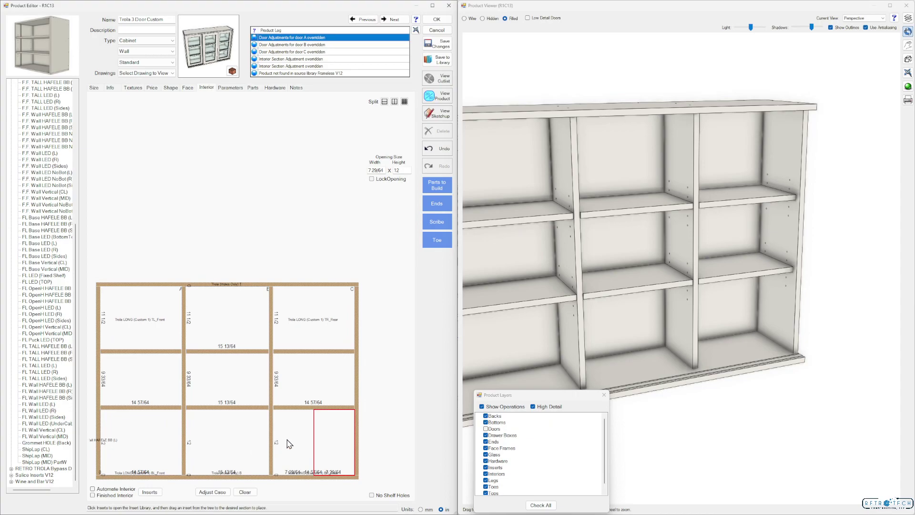
pyautogui.click(45, 391)
pyautogui.moveTo(49, 390); pyautogui.dragTo(326, 447)
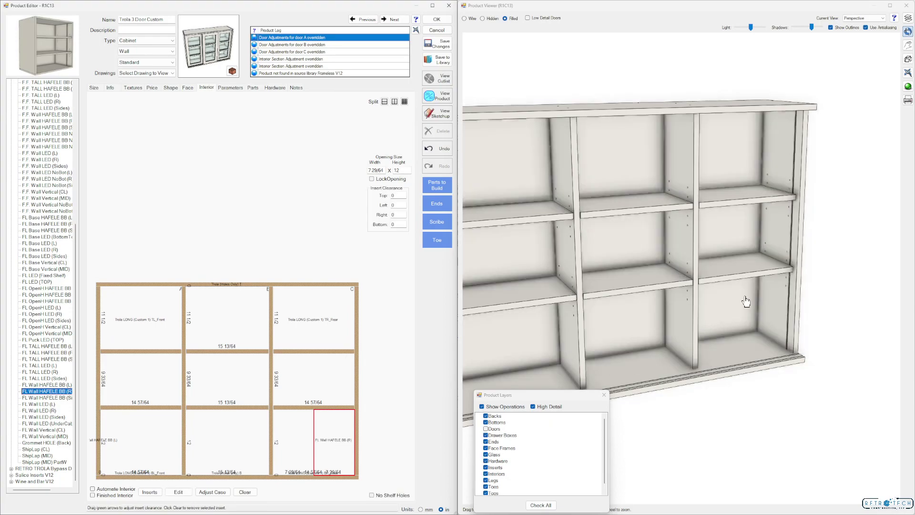
# Step: Set the opening width of the FL Wall HAFELE BB (R) insert section behind door C to 0, with the opening locked
pyautogui.click(340, 455)
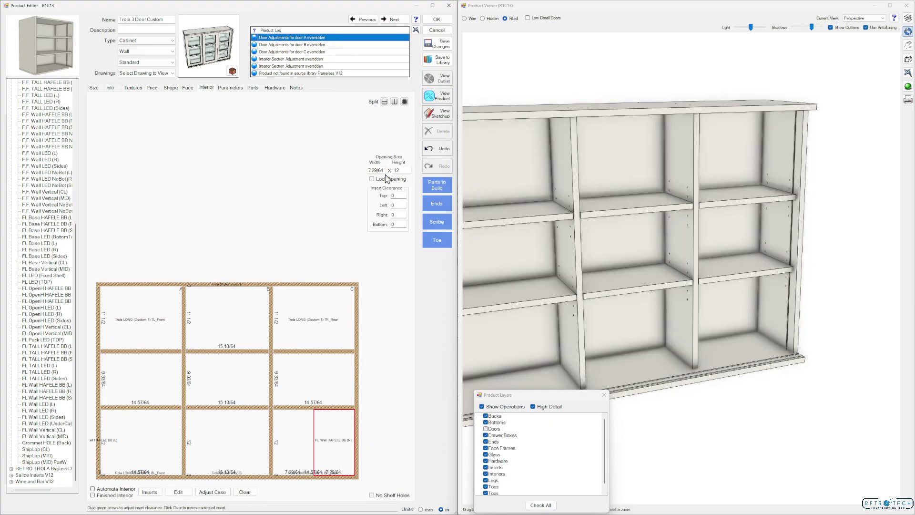
pyautogui.moveTo(386, 173); pyautogui.dragTo(342, 184)
pyautogui.write('0')
pyautogui.press('Return')
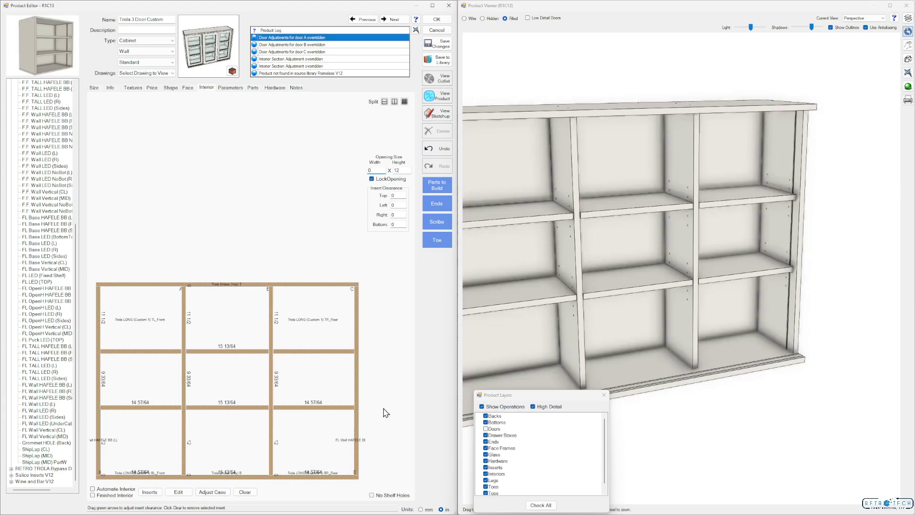
# Step: Split the bottom section behind door C vertically with a Separator and place the FL Wall HAFELE BB (L) insert in its left half
pyautogui.click(311, 441)
pyautogui.moveTo(761, 374)
pyautogui.mouseDown()
pyautogui.moveTo(775, 363)
pyautogui.moveTo(763, 367)
pyautogui.mouseUp()
pyautogui.scroll(5, 762, 367)
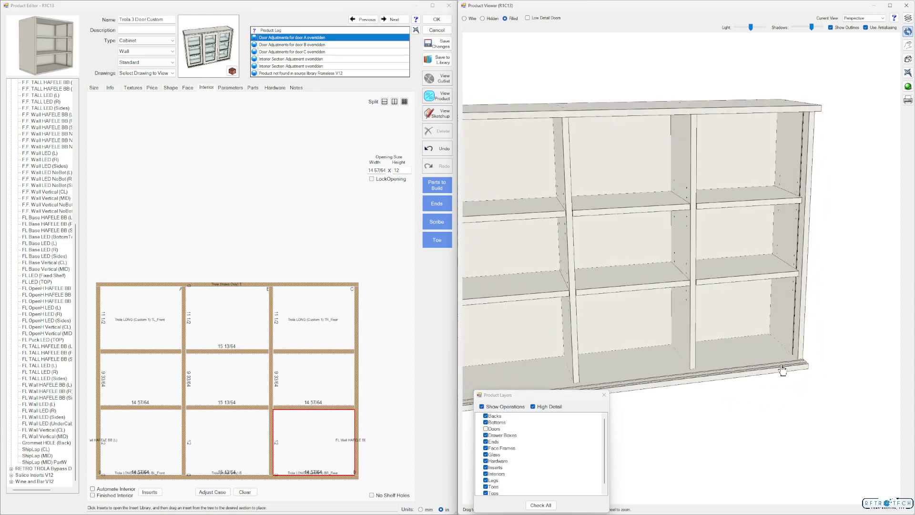
pyautogui.scroll(-5, 782, 370)
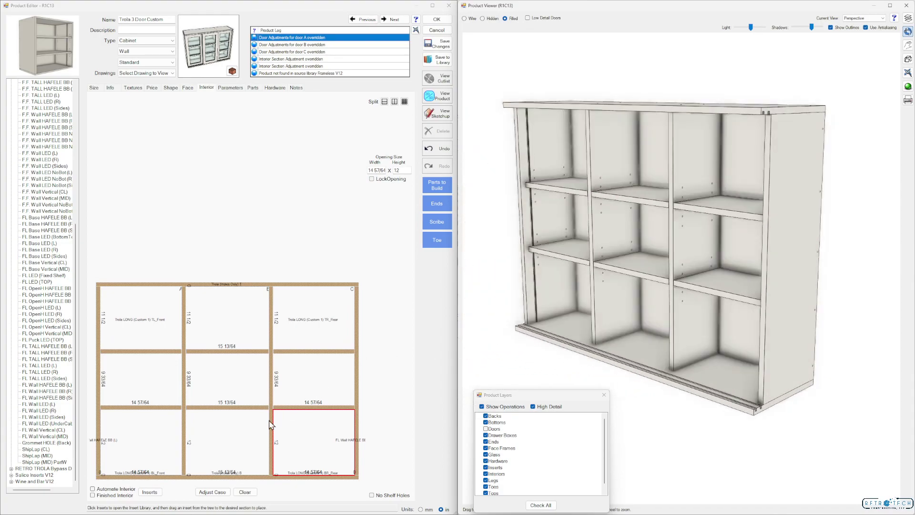
pyautogui.click(394, 101)
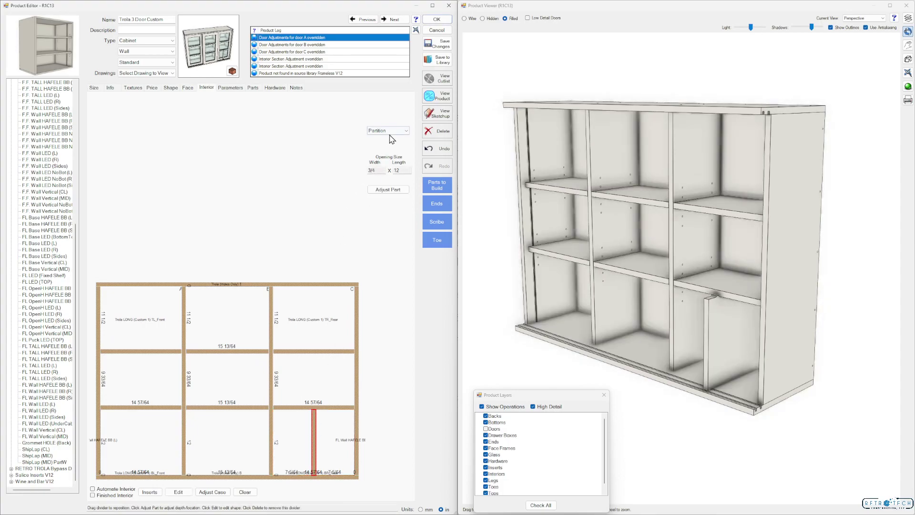
pyautogui.click(390, 131)
pyautogui.click(386, 143)
pyautogui.click(292, 437)
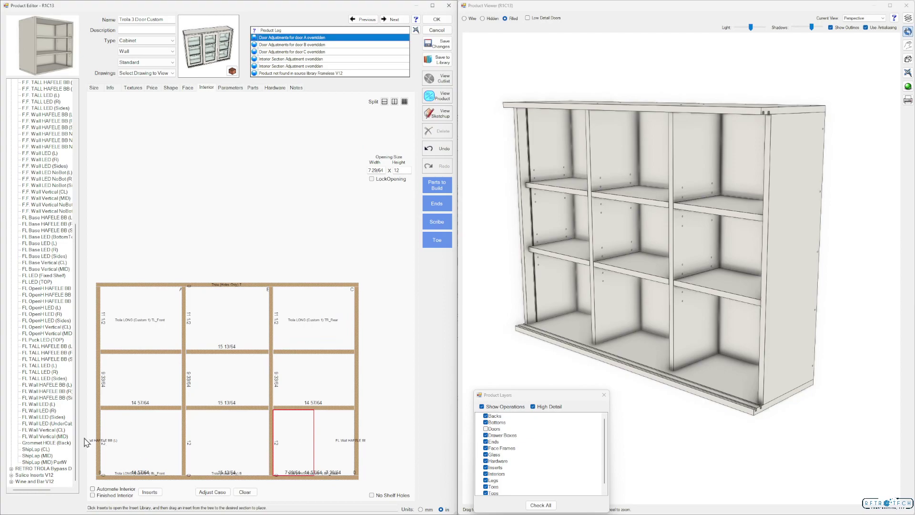
pyautogui.click(66, 385)
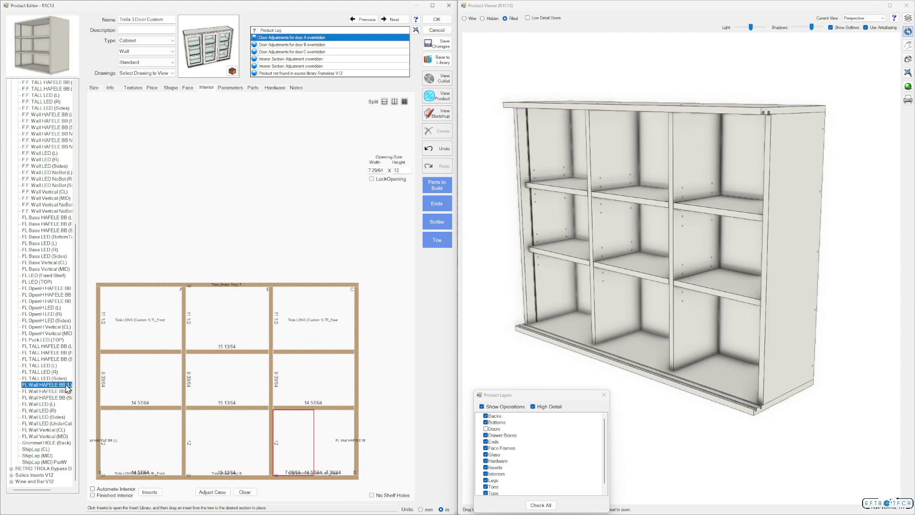
pyautogui.moveTo(64, 388); pyautogui.dragTo(287, 434)
# Step: Set the opening width of the FL Wall HAFELE BB (L) insert section behind door C to 0, with the opening locked
pyautogui.moveTo(705, 357)
pyautogui.mouseDown()
pyautogui.moveTo(694, 353)
pyautogui.moveTo(704, 363)
pyautogui.mouseUp()
pyautogui.scroll(3, 715, 362)
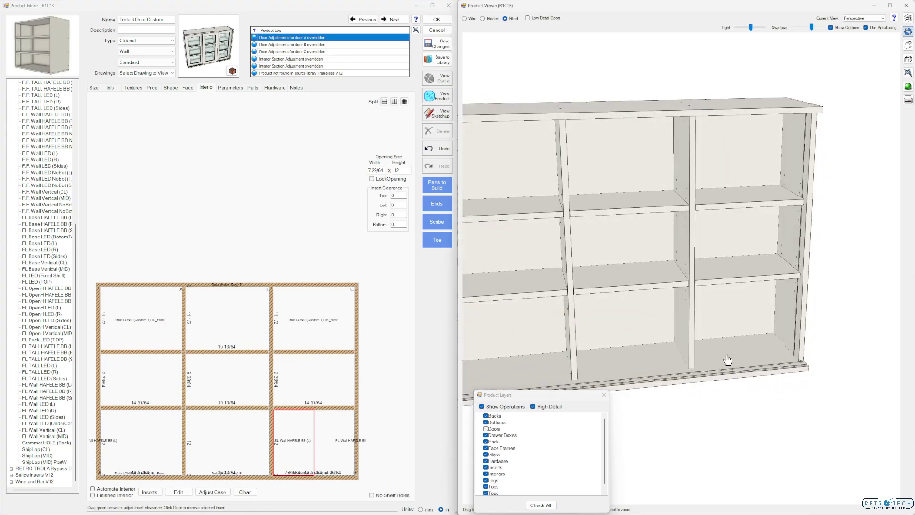
pyautogui.click(383, 170)
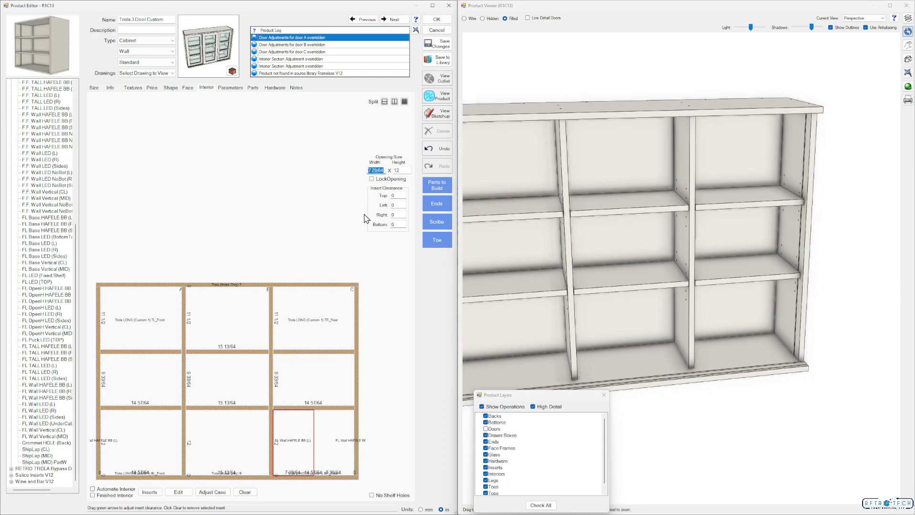
pyautogui.write('0')
pyautogui.press('Return')
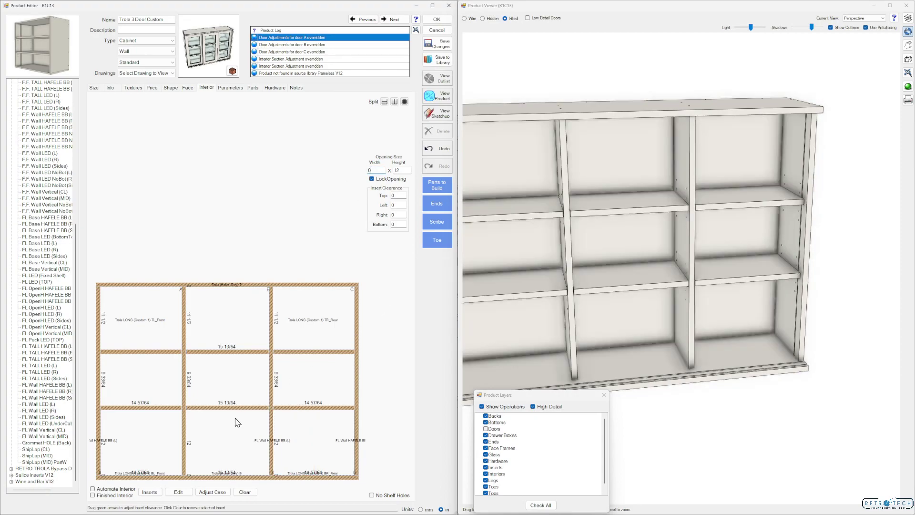
# Step: Split the bottom section behind door B vertically with a Separator and place the FL Wall HAFELE BB (R) insert in its right half
pyautogui.click(243, 450)
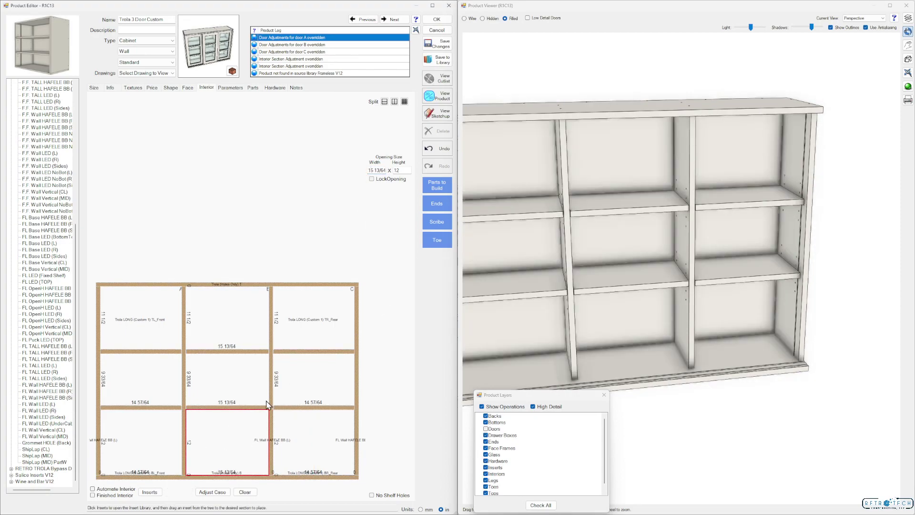
pyautogui.click(394, 102)
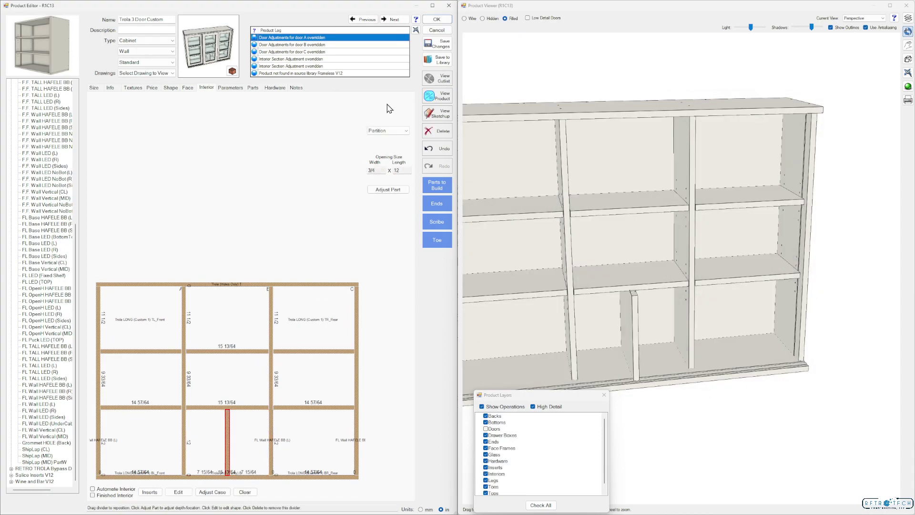
pyautogui.click(396, 132)
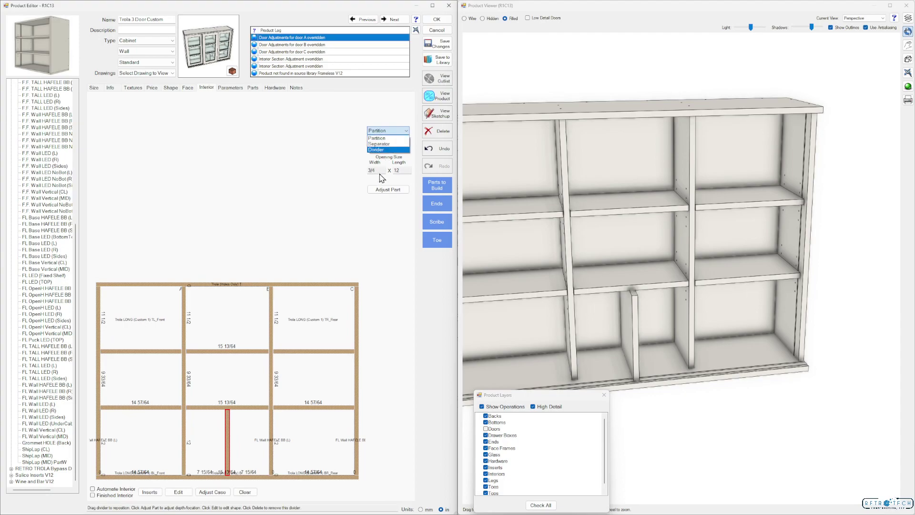
pyautogui.click(387, 149)
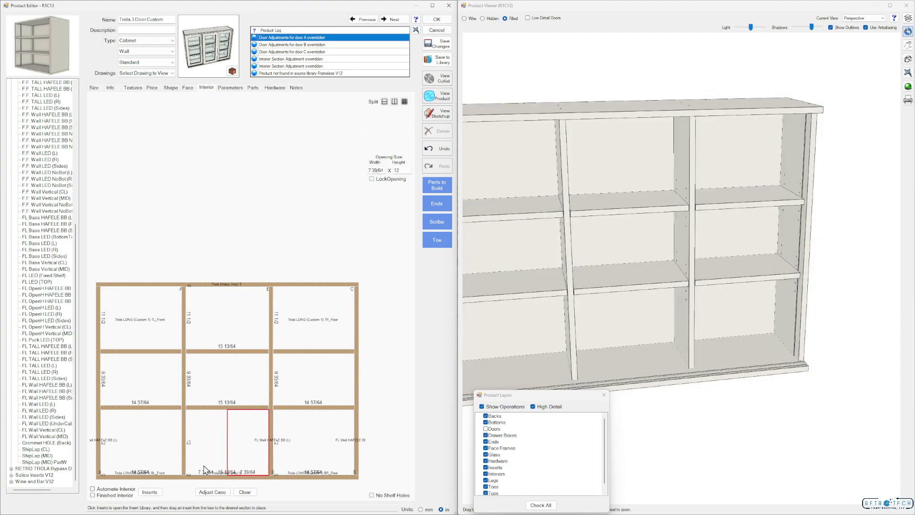
pyautogui.click(45, 391)
pyautogui.moveTo(45, 395); pyautogui.dragTo(239, 446)
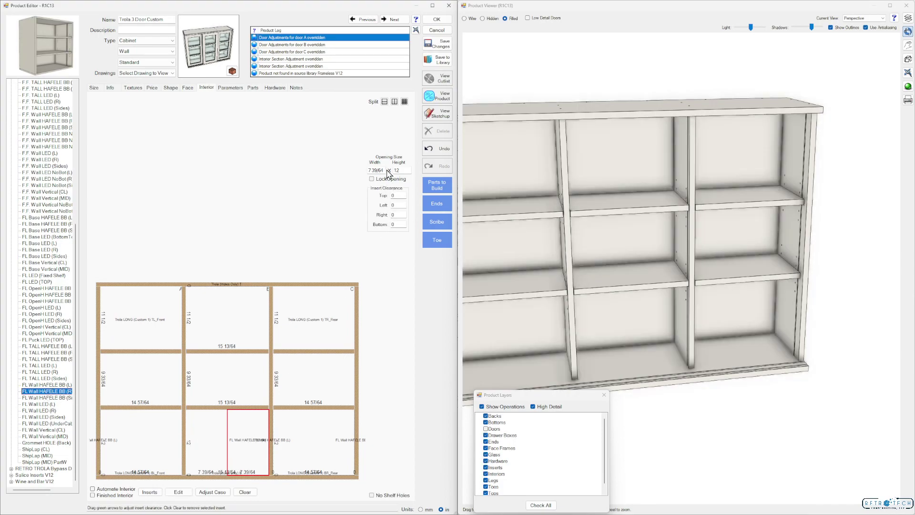
# Step: Set the opening width of the FL Wall HAFELE BB (R) insert section behind door B to 0.002, with the opening locked
pyautogui.moveTo(608, 230); pyautogui.dragTo(353, 177)
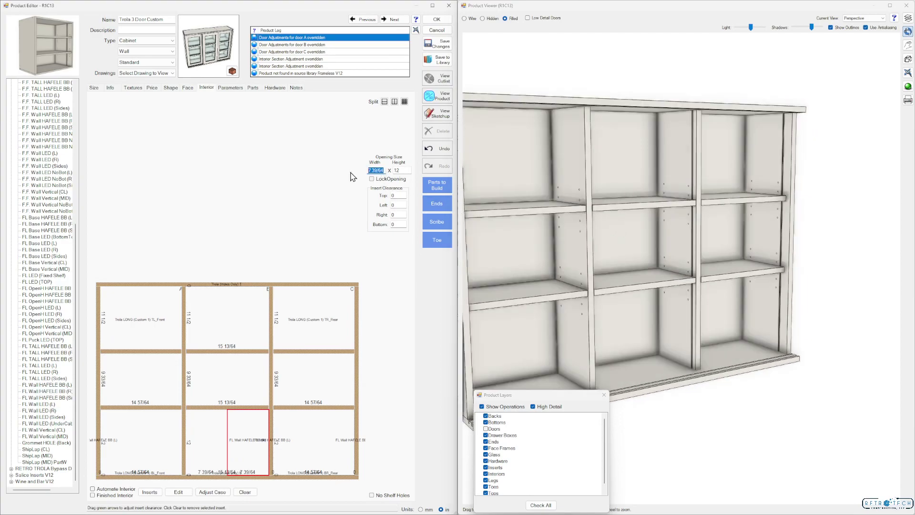
pyautogui.write('0')
pyautogui.click(372, 179)
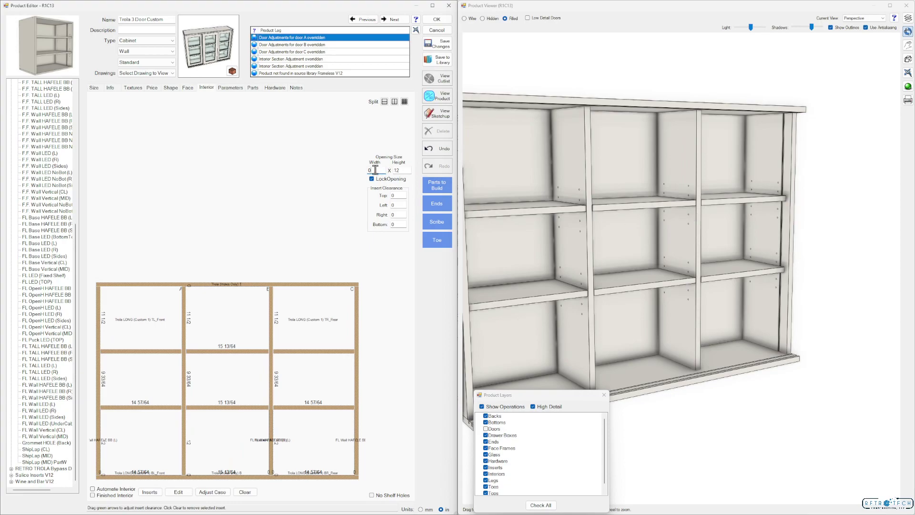
pyautogui.moveTo(680, 216); pyautogui.dragTo(524, 200)
pyautogui.scroll(3, 667, 214)
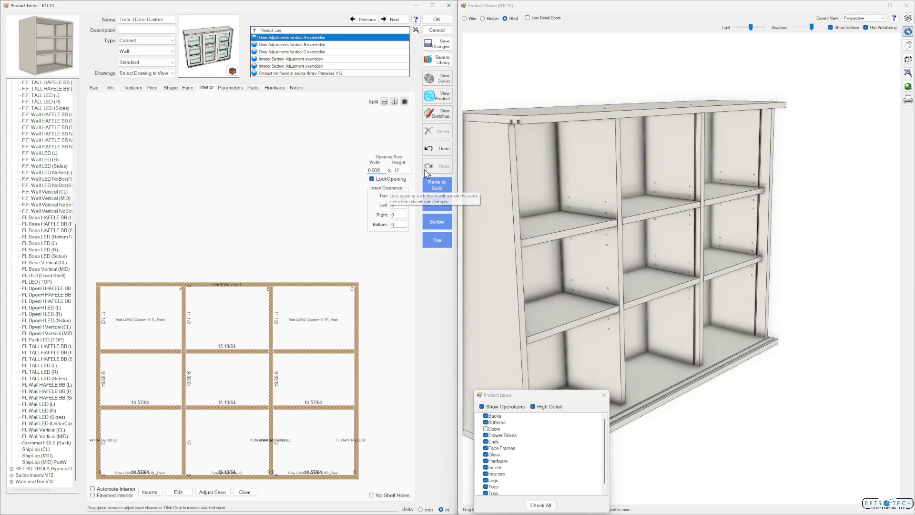
pyautogui.moveTo(694, 147); pyautogui.dragTo(696, 172)
pyautogui.scroll(3, 695, 172)
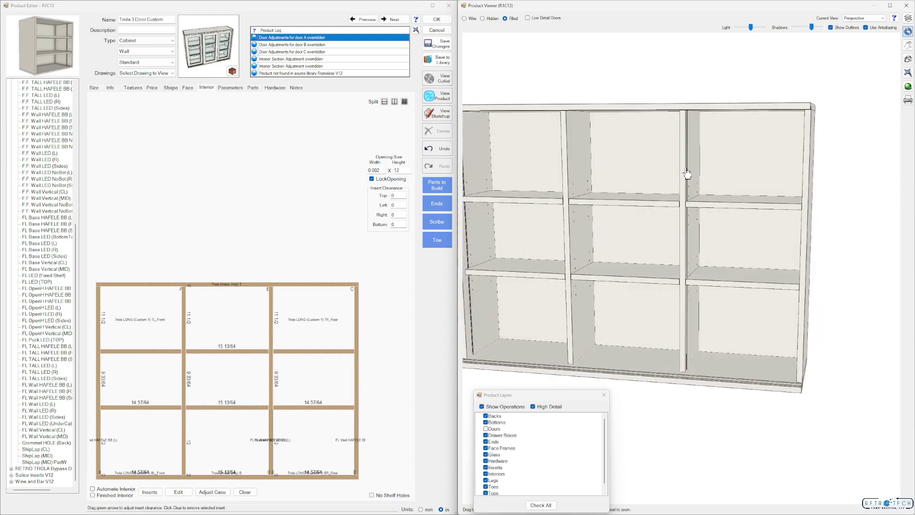
# Step: Split the remaining bottom section behind door B with a Separator and place the FL Wall HAFELE BB (L) insert in its left half
pyautogui.click(232, 445)
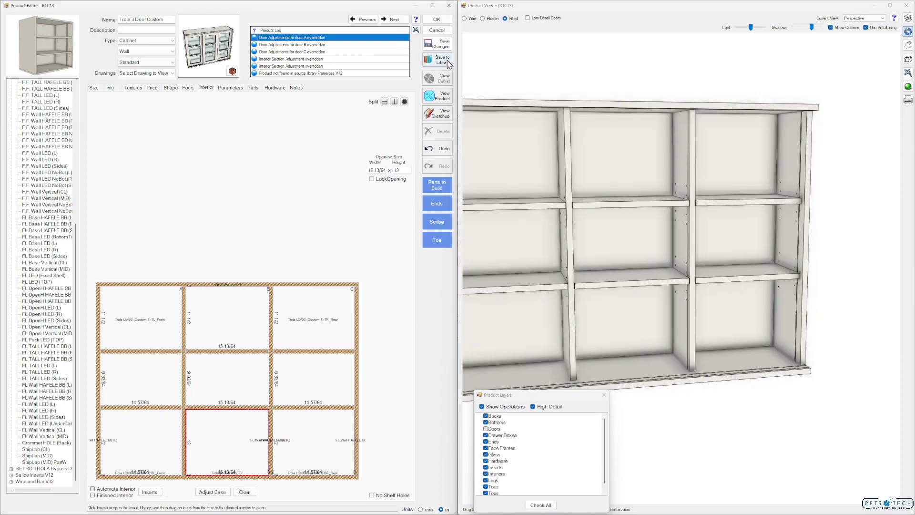
pyautogui.click(394, 102)
pyautogui.click(215, 447)
pyautogui.click(228, 435)
pyautogui.click(400, 131)
pyautogui.click(384, 142)
pyautogui.click(216, 445)
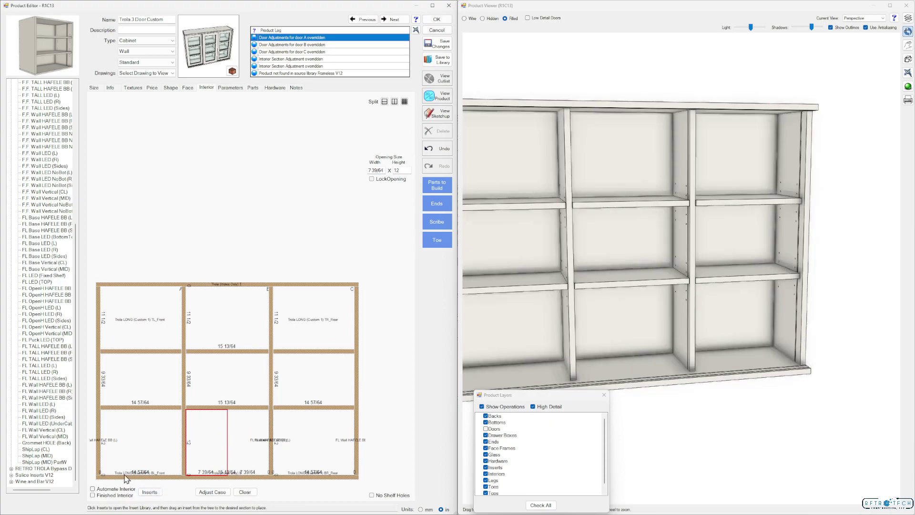
pyautogui.click(48, 384)
pyautogui.moveTo(51, 386); pyautogui.dragTo(209, 445)
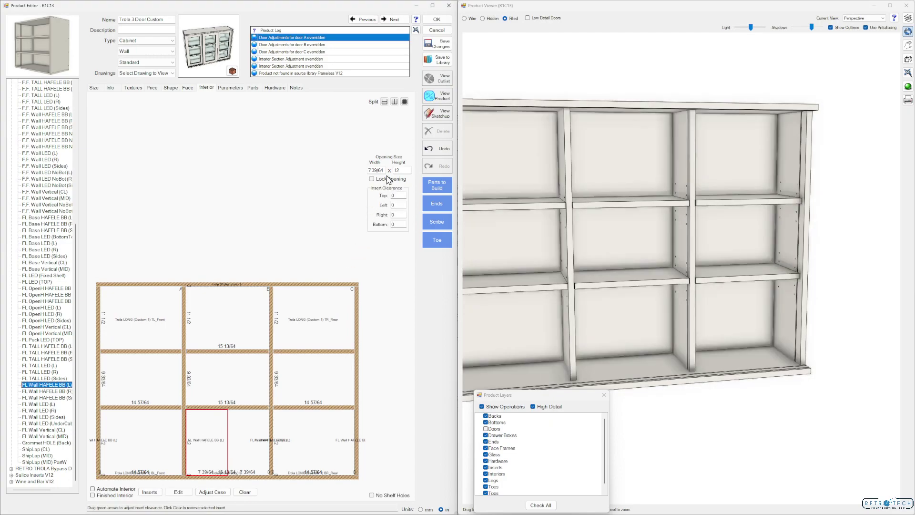
# Step: Set the opening width of the FL Wall HAFELE BB (L) insert section behind door B to 0, with the opening locked
pyautogui.moveTo(385, 170); pyautogui.dragTo(355, 176)
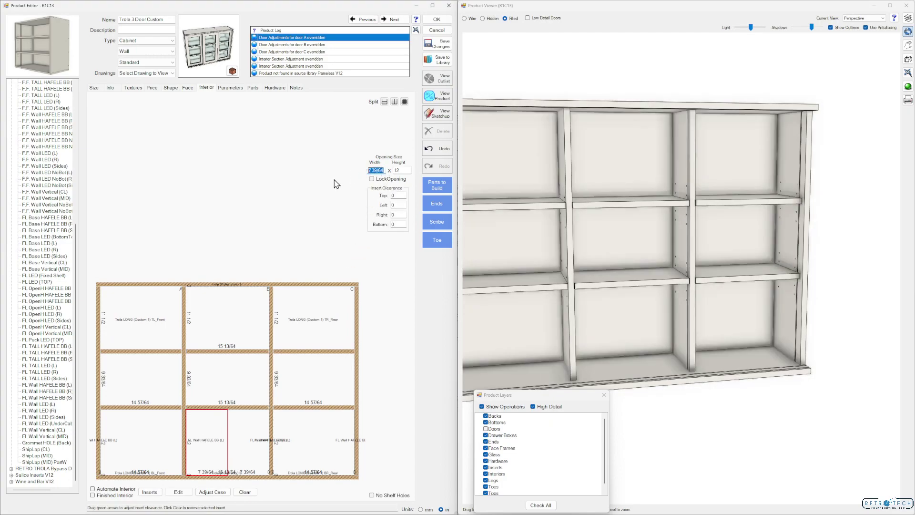
pyautogui.write('0')
pyautogui.moveTo(527, 251); pyautogui.dragTo(622, 271)
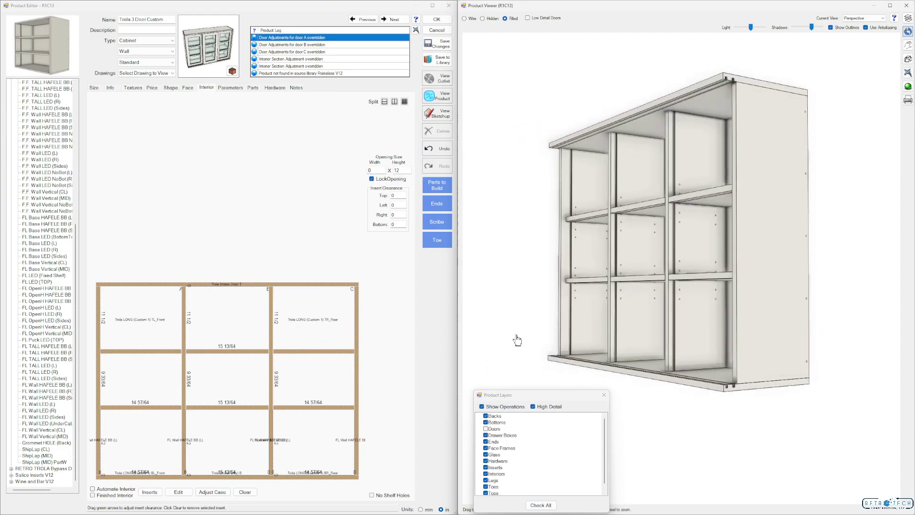
pyautogui.scroll(5, 536, 339)
# Step: Split the bottom section behind door A vertically with a Separator and place the FL Wall HAFELE BB (R) insert in its right half
pyautogui.click(149, 438)
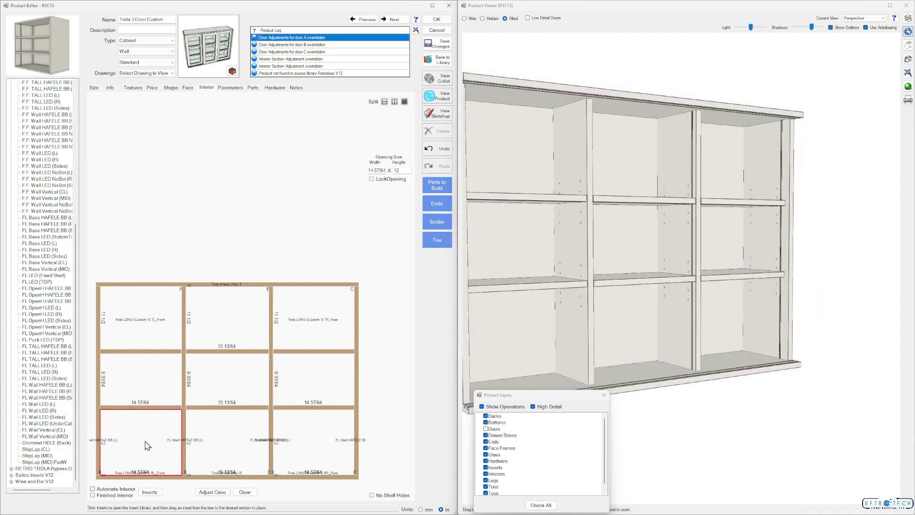
pyautogui.click(395, 102)
pyautogui.click(388, 131)
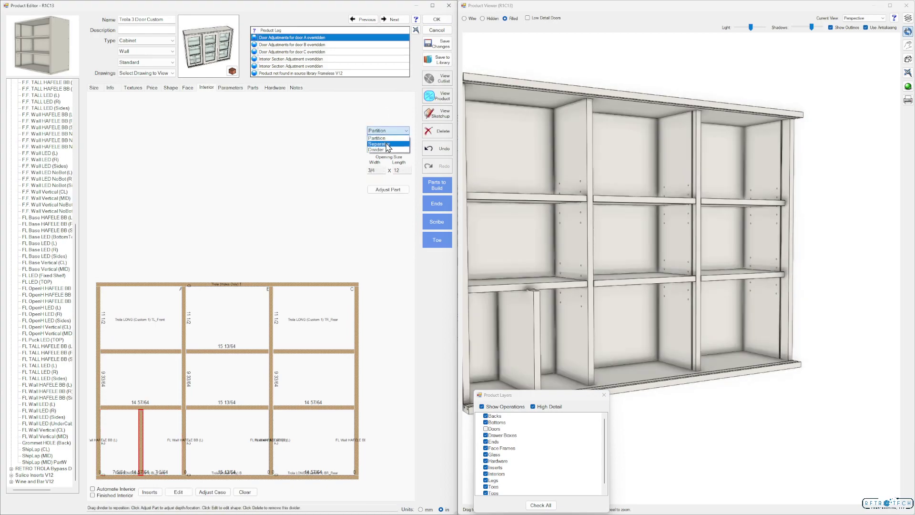
pyautogui.click(381, 144)
pyautogui.click(153, 429)
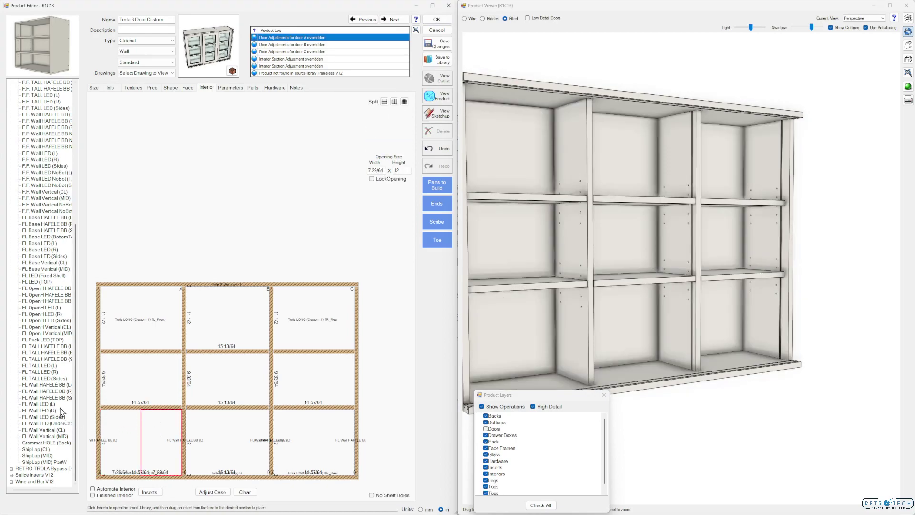
pyautogui.click(48, 390)
pyautogui.moveTo(52, 395); pyautogui.dragTo(157, 436)
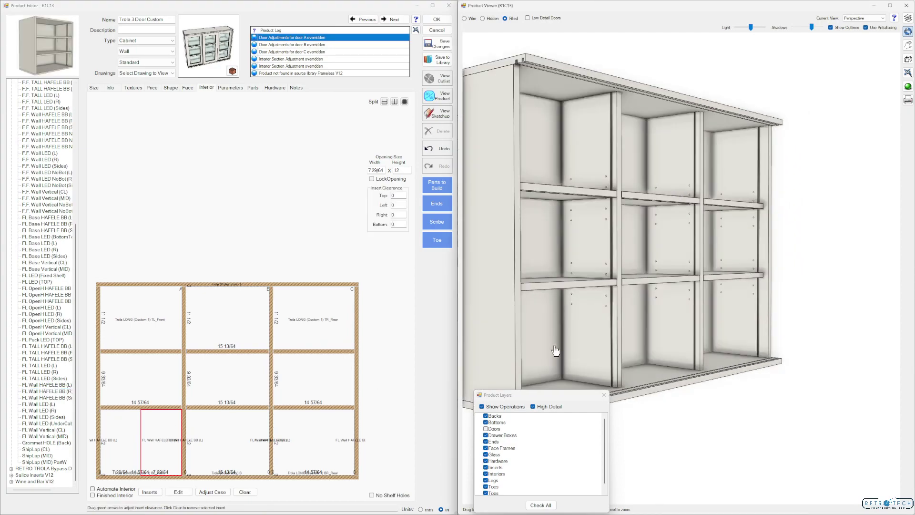
# Step: Set the opening width of the FL Wall HAFELE BB (R) insert section behind door A to 0.002, with the opening locked
pyautogui.moveTo(384, 171); pyautogui.dragTo(359, 177)
pyautogui.write('0')
pyautogui.click(371, 179)
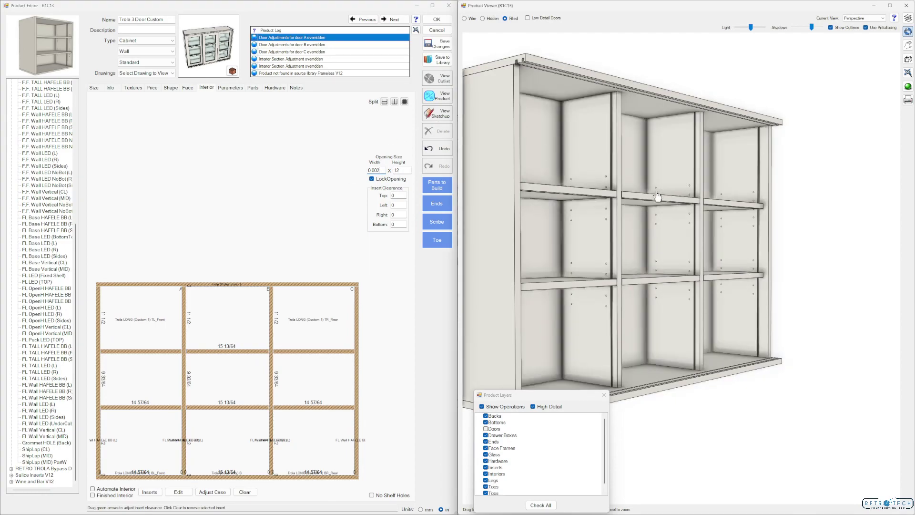
pyautogui.scroll(3, 649, 195)
pyautogui.moveTo(649, 195); pyautogui.dragTo(649, 184)
pyautogui.click(269, 252)
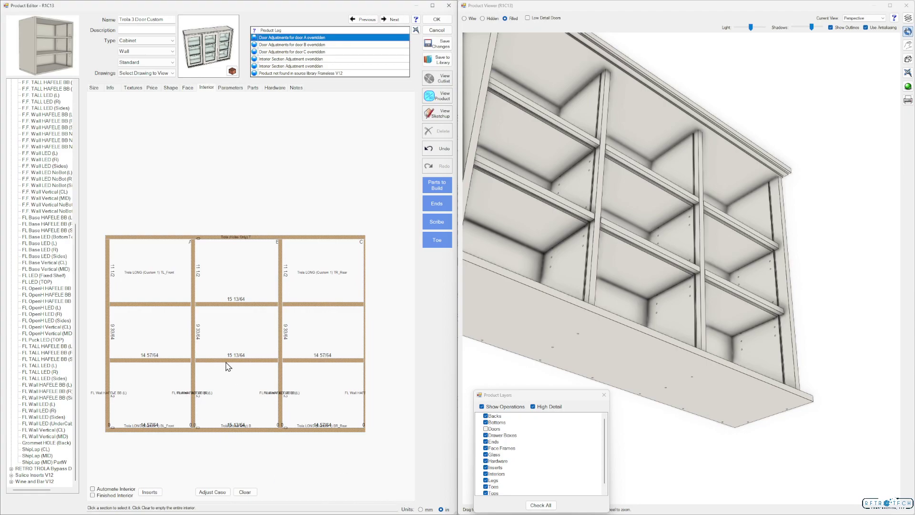
pyautogui.scroll(-4, 628, 319)
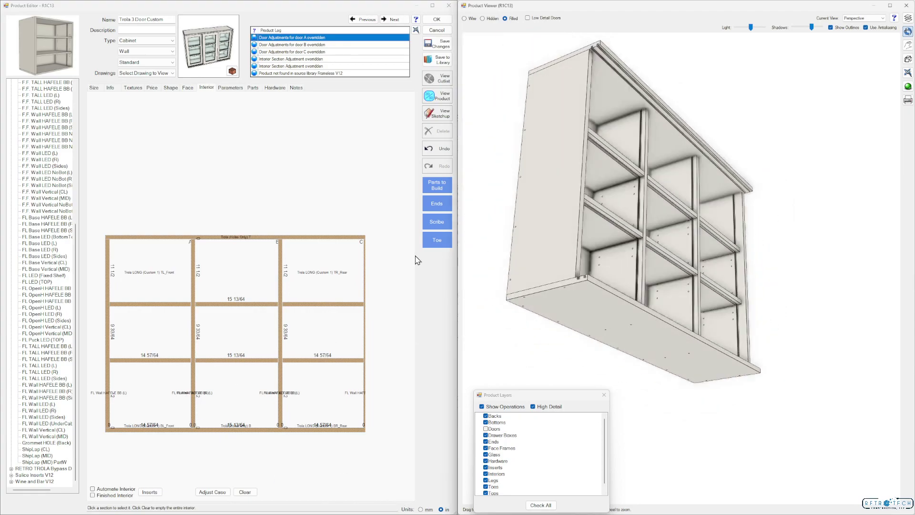
# Step: Try the LEDShelfYES parameter at No and return it to Yes to compare the adjustable shelf LED grooves
pyautogui.click(230, 87)
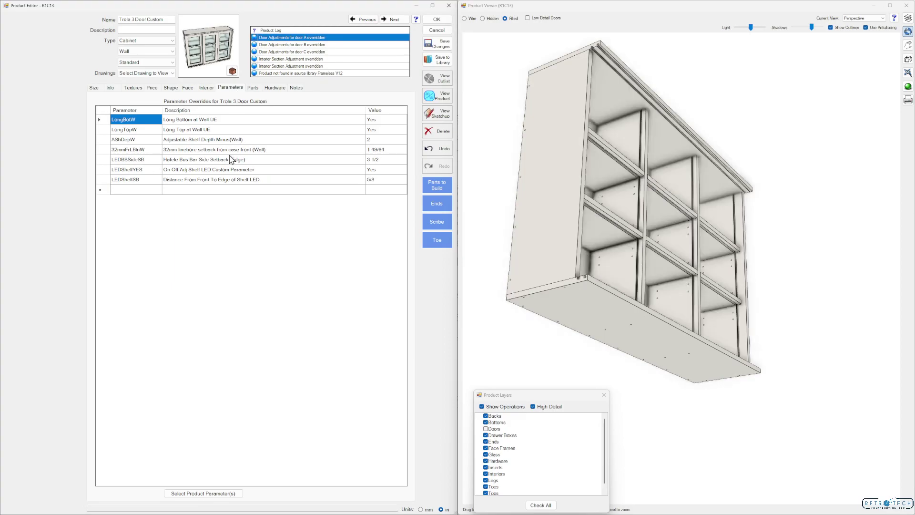
pyautogui.doubleClick(379, 172)
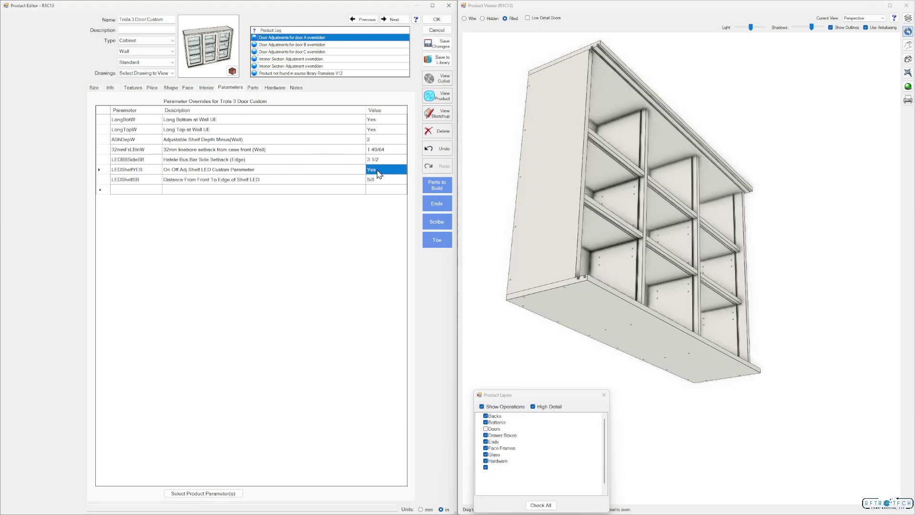
pyautogui.scroll(3, 676, 223)
pyautogui.scroll(5, 676, 224)
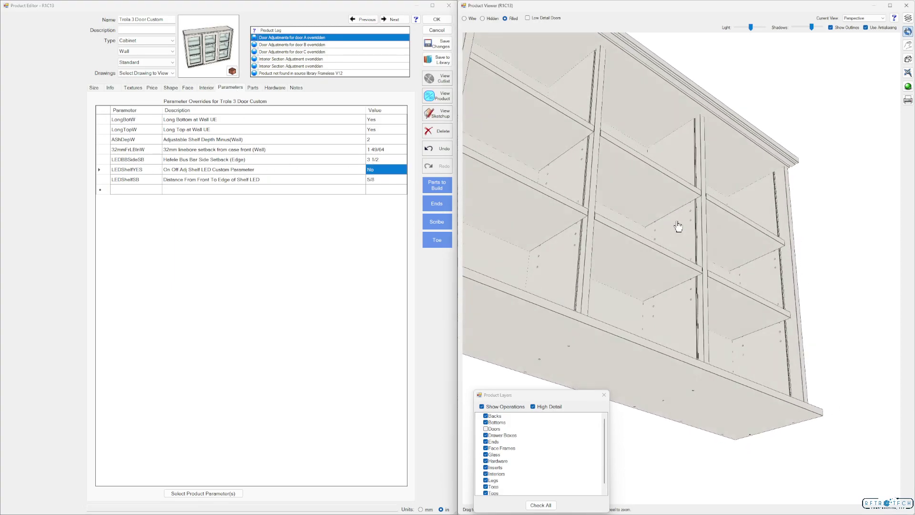
pyautogui.doubleClick(381, 173)
pyautogui.moveTo(726, 235); pyautogui.dragTo(477, 229)
# Step: Return to the cabinet's interior layout and examine the shelves and inserts in the 3D model
pyautogui.click(206, 88)
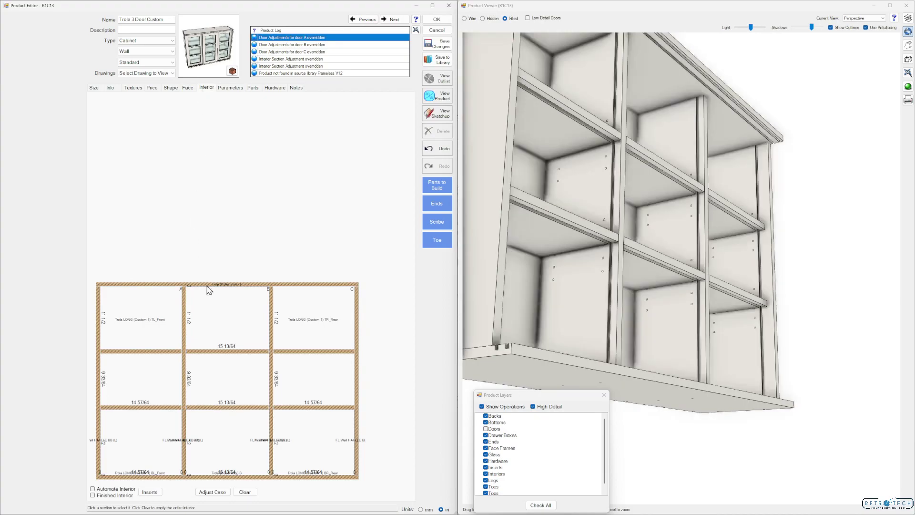
pyautogui.moveTo(246, 242); pyautogui.dragTo(253, 190, button='middle')
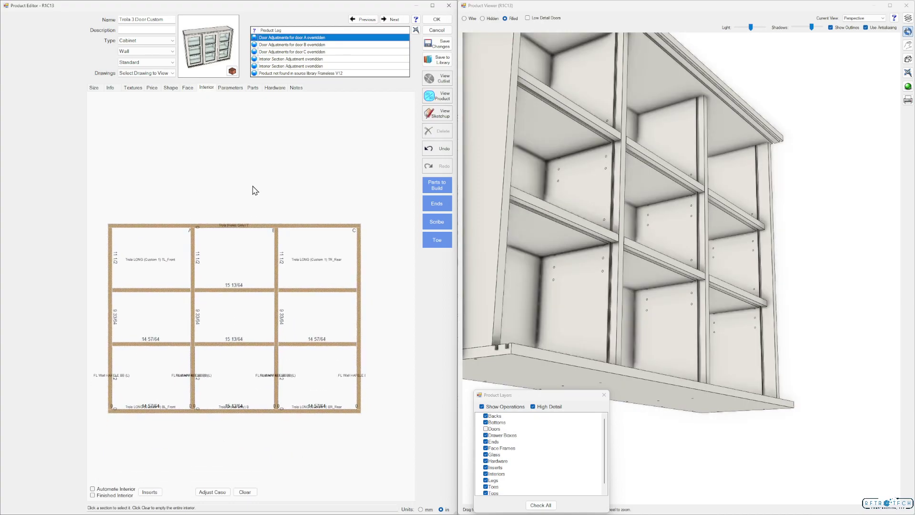
pyautogui.scroll(-10, 639, 258)
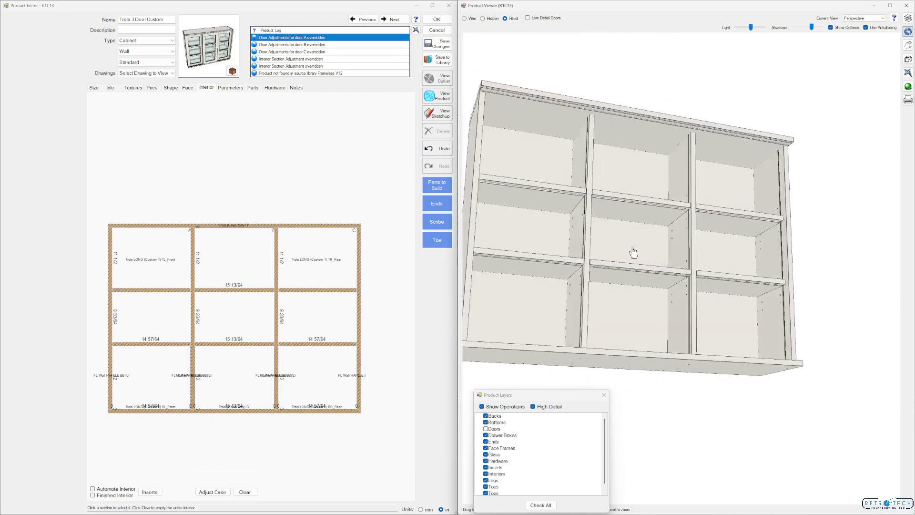
# Step: Split the bottom section behind door A vertically into three equal sections with Separator dividers, with the insert library open
pyautogui.click(152, 391)
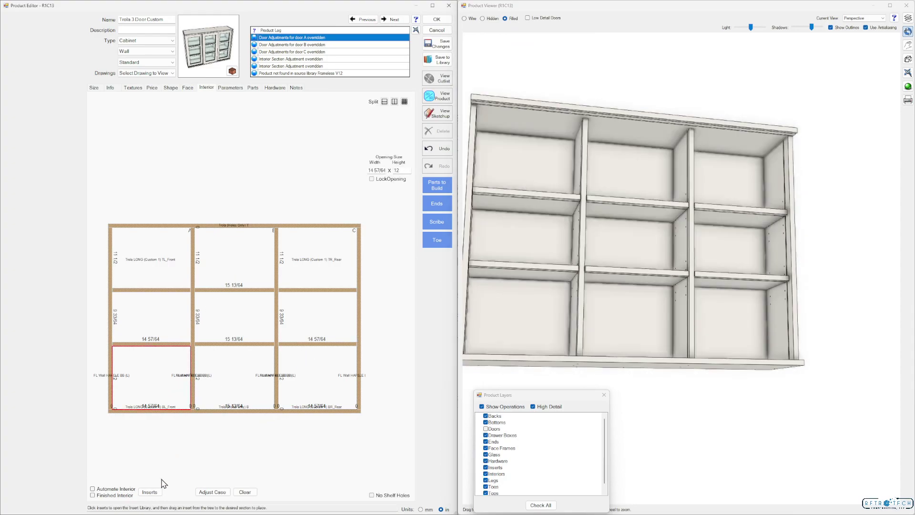
pyautogui.click(149, 492)
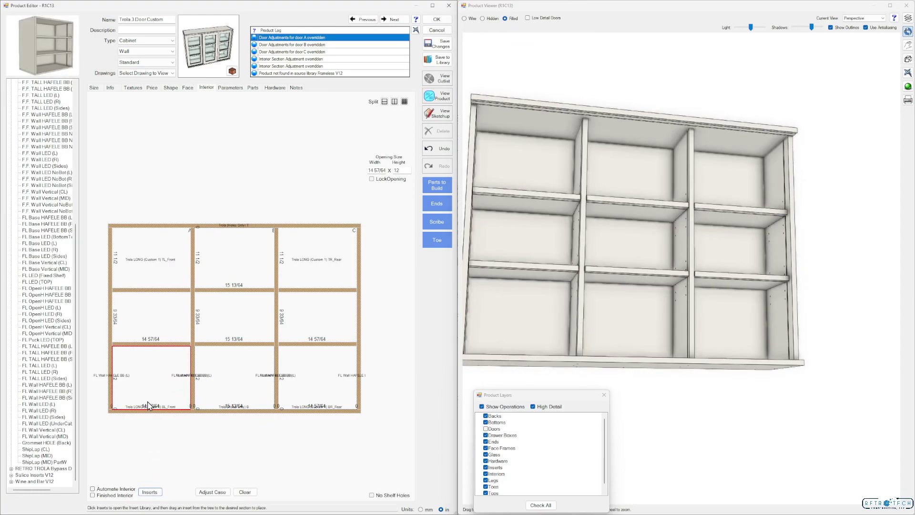
pyautogui.click(404, 101)
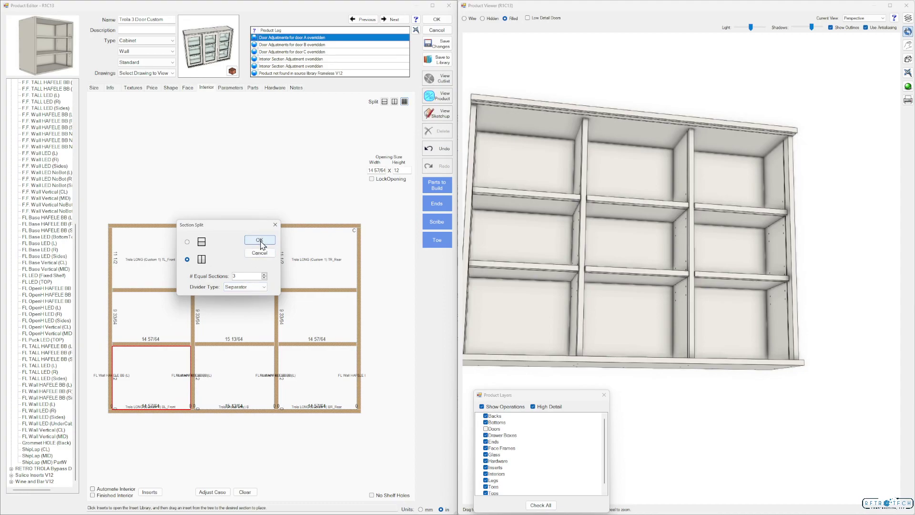
pyautogui.click(259, 241)
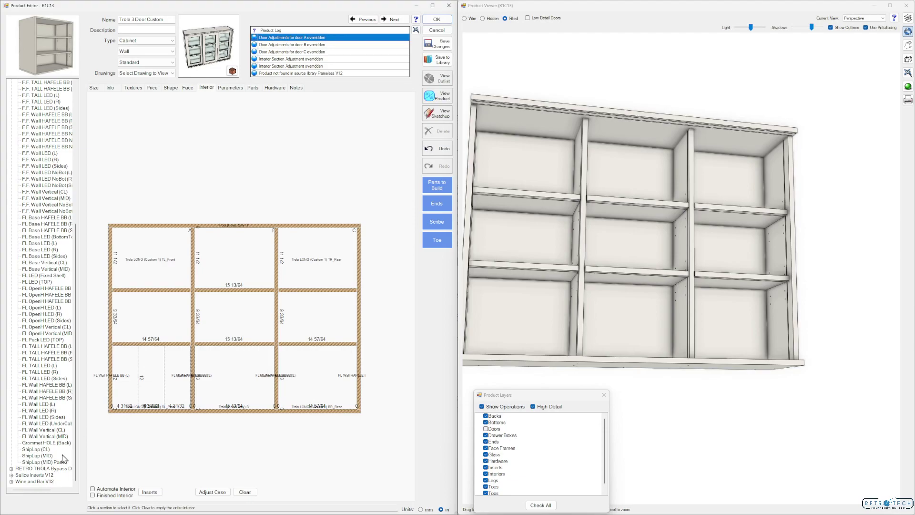
# Step: Preview the ShipLap and FL Wall Vertical inserts and place FL Wall Vertical (CL) in the left and middle thirds behind door A
pyautogui.click(40, 450)
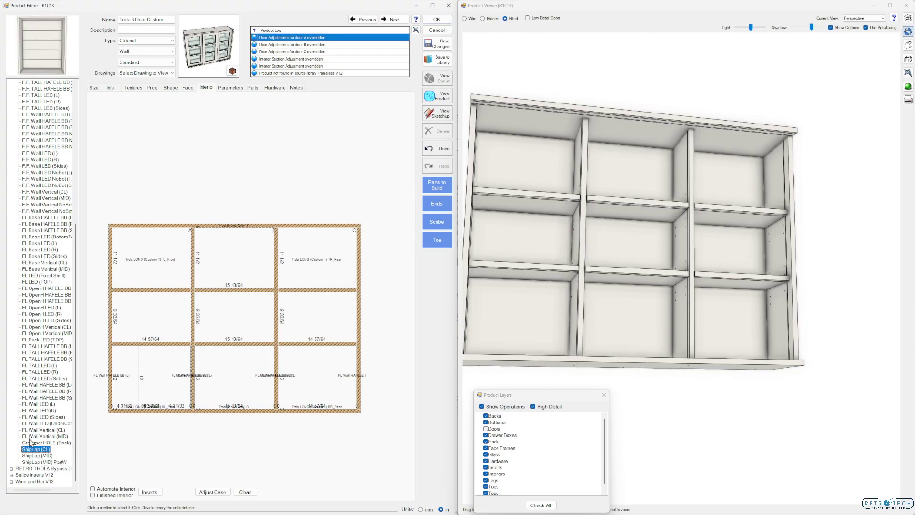
pyautogui.click(41, 455)
pyautogui.click(42, 461)
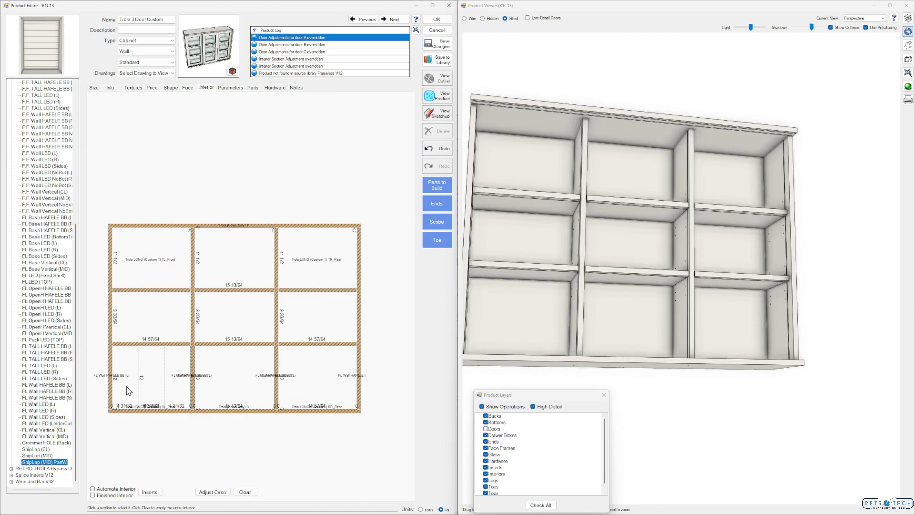
pyautogui.click(42, 429)
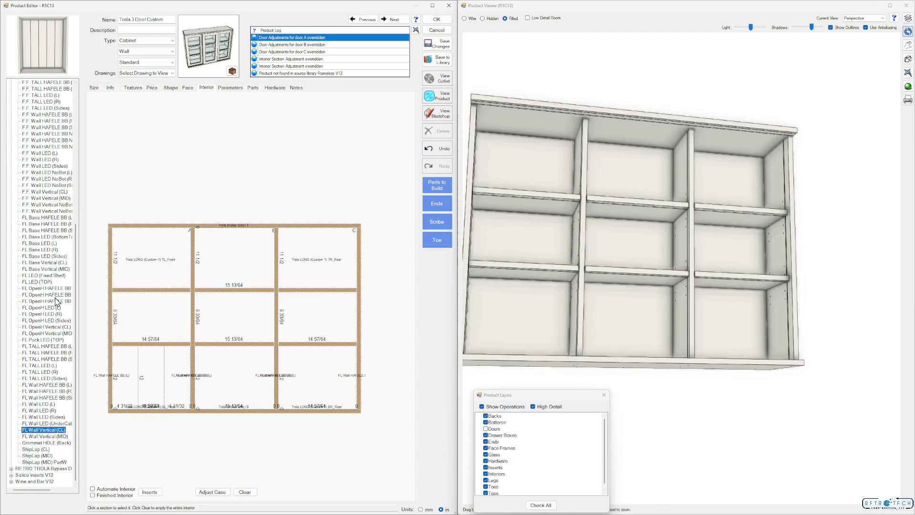
pyautogui.click(55, 436)
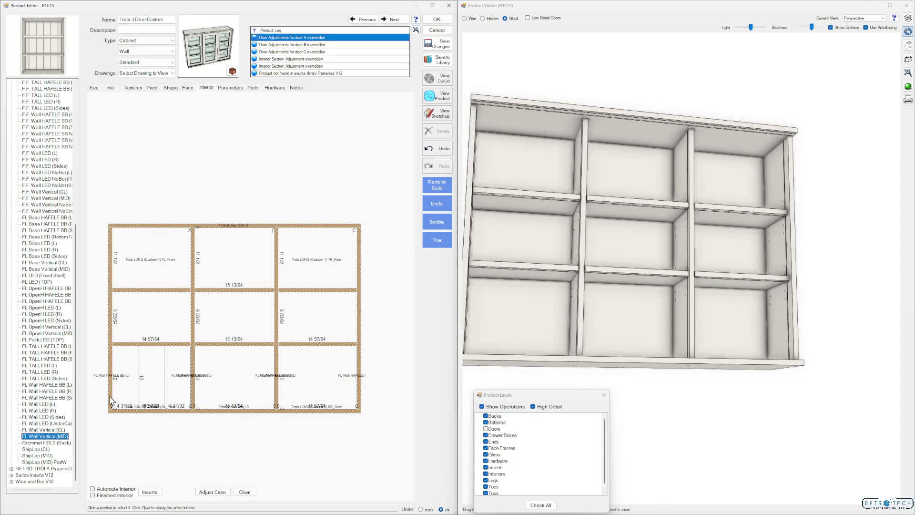
pyautogui.click(52, 430)
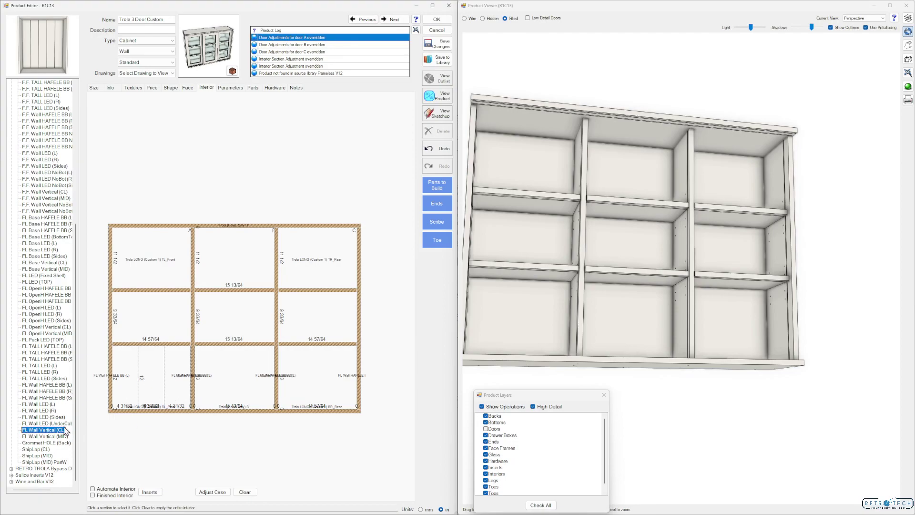
pyautogui.moveTo(50, 435); pyautogui.dragTo(130, 384)
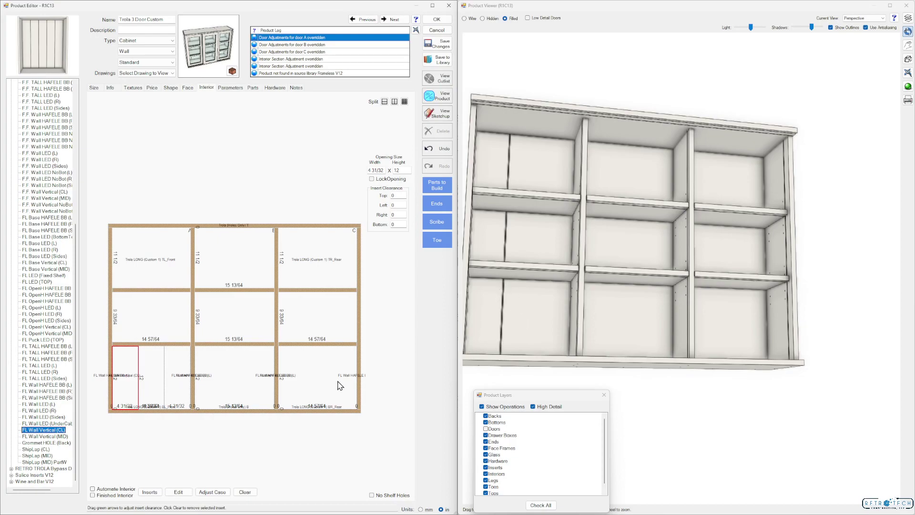
pyautogui.moveTo(58, 432); pyautogui.dragTo(159, 395)
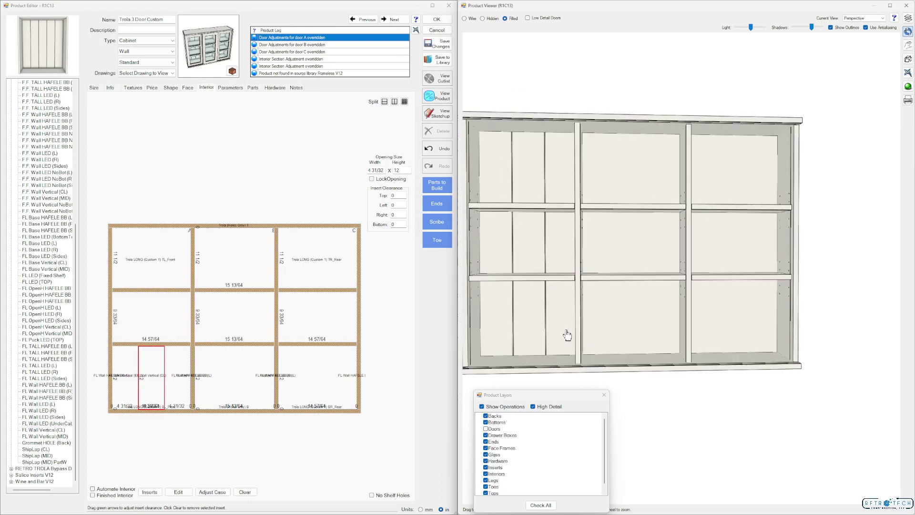
# Step: Split the bottom sections behind doors B and C vertically into three equal sections each with Separator dividers
pyautogui.click(234, 376)
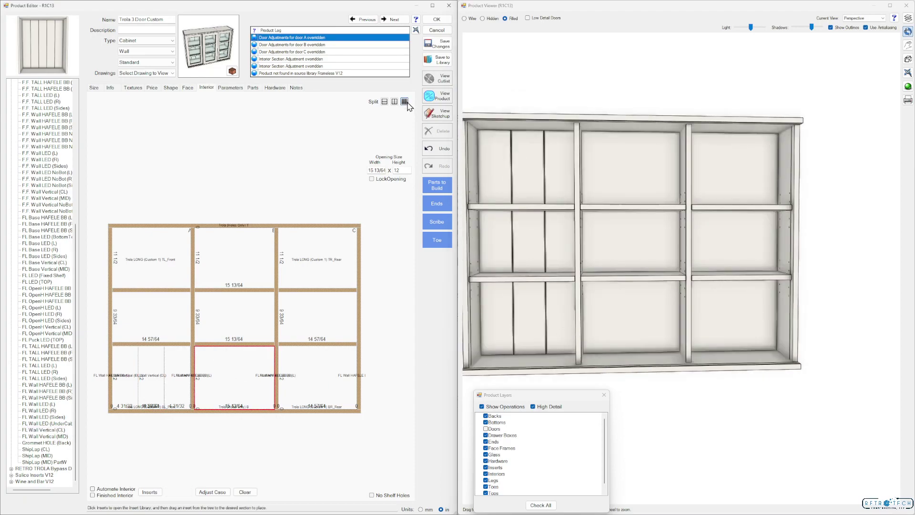
pyautogui.click(404, 101)
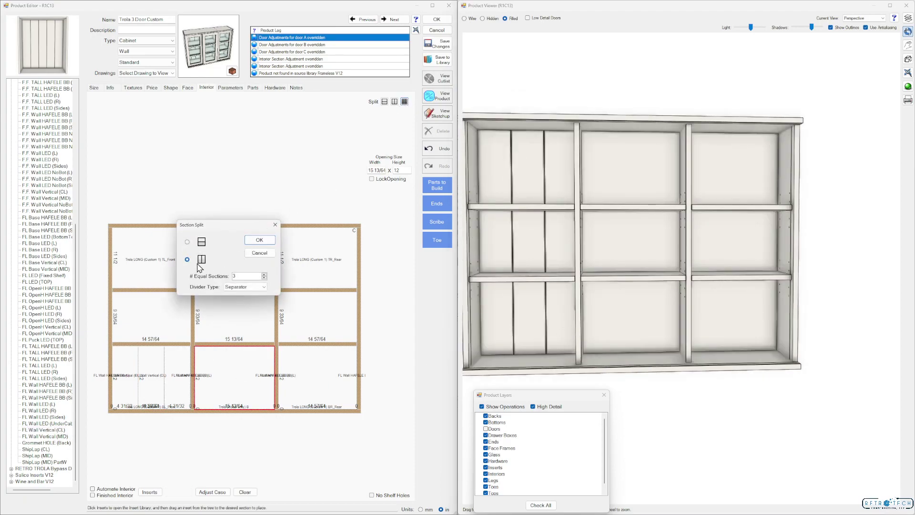
pyautogui.click(260, 239)
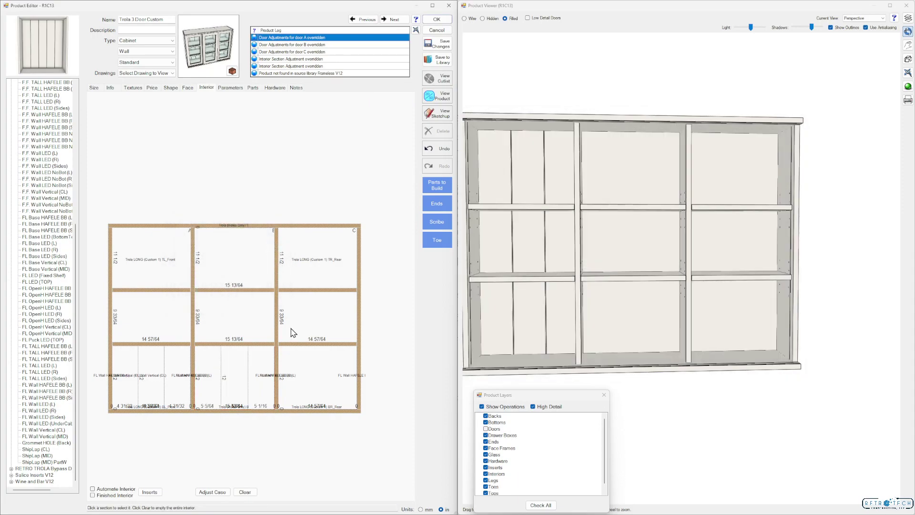
pyautogui.click(312, 372)
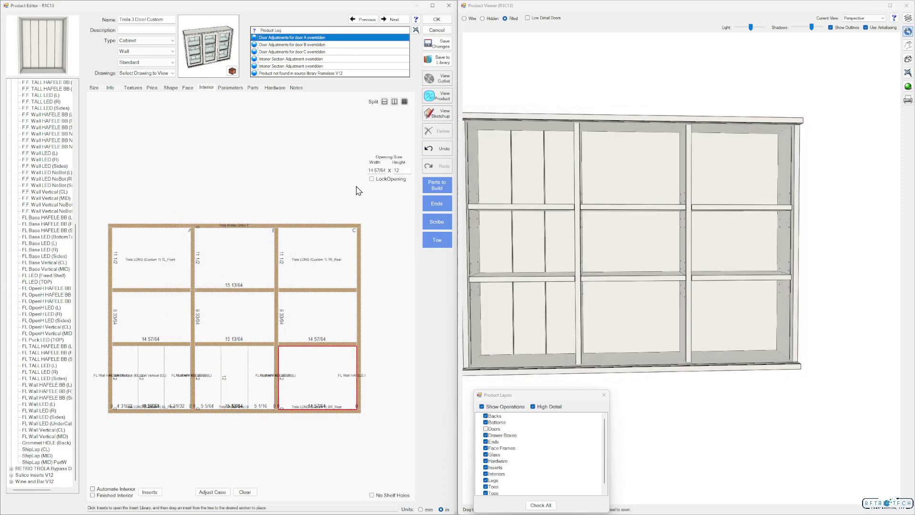
pyautogui.click(404, 102)
pyautogui.click(201, 259)
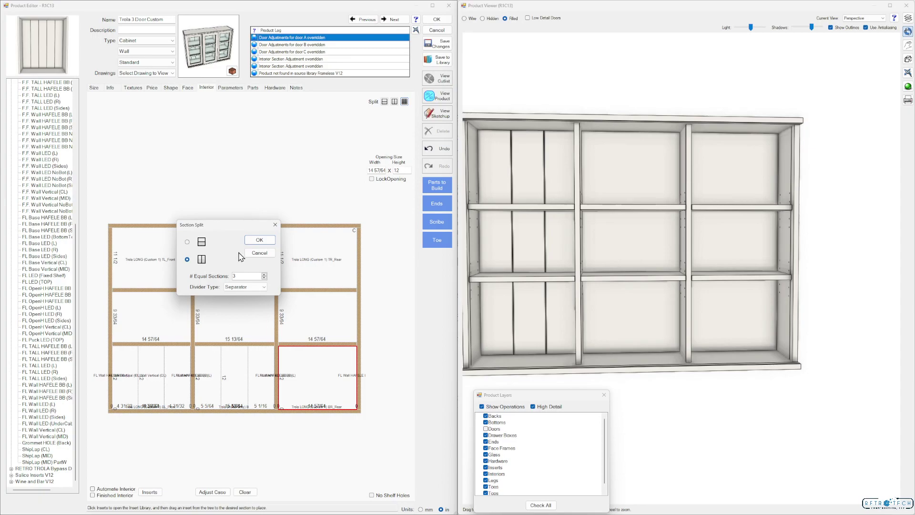
pyautogui.click(259, 240)
# Step: Place the FL Wall Vertical (CL) insert in the left and middle thirds of the bottom sections behind doors B and C
pyautogui.click(206, 381)
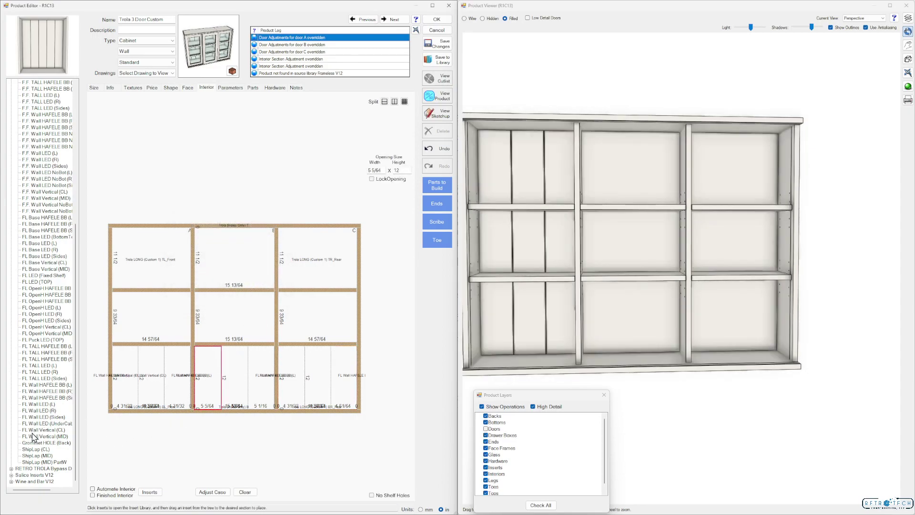
pyautogui.moveTo(52, 430); pyautogui.dragTo(207, 391)
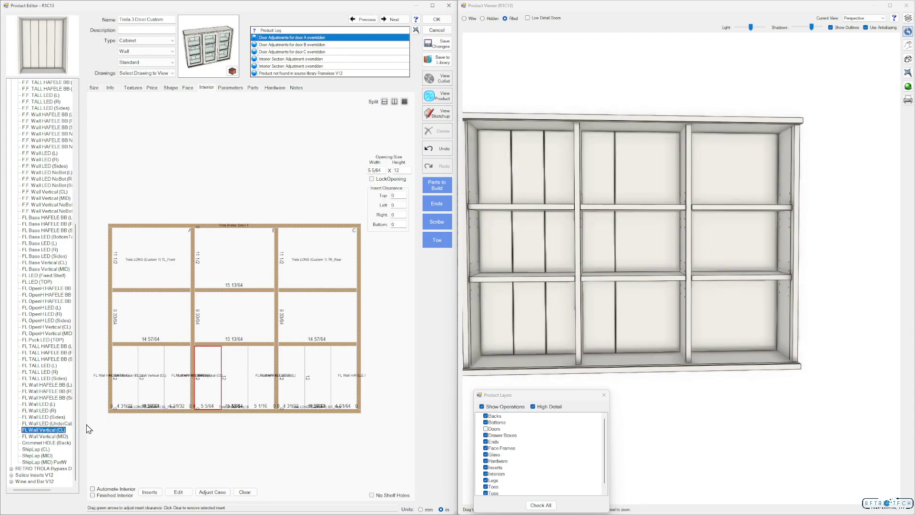
pyautogui.moveTo(60, 430); pyautogui.dragTo(228, 390)
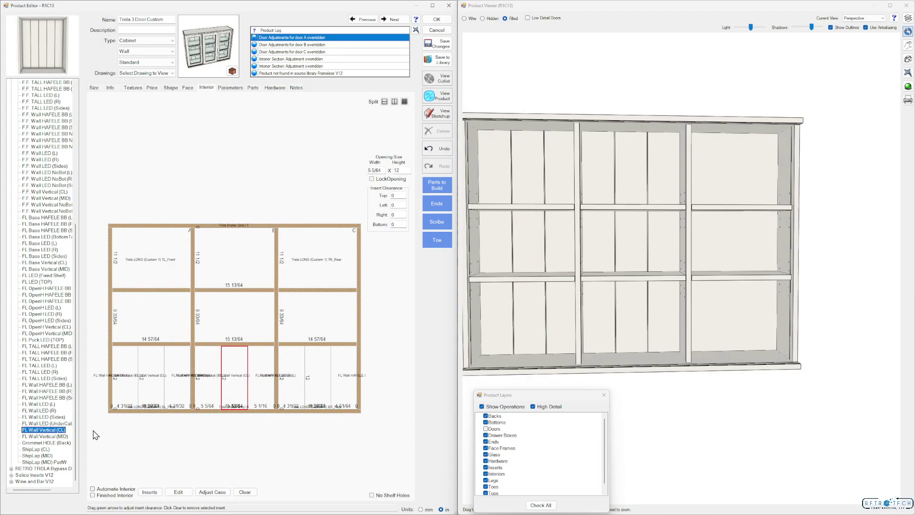
pyautogui.moveTo(59, 431); pyautogui.dragTo(291, 394)
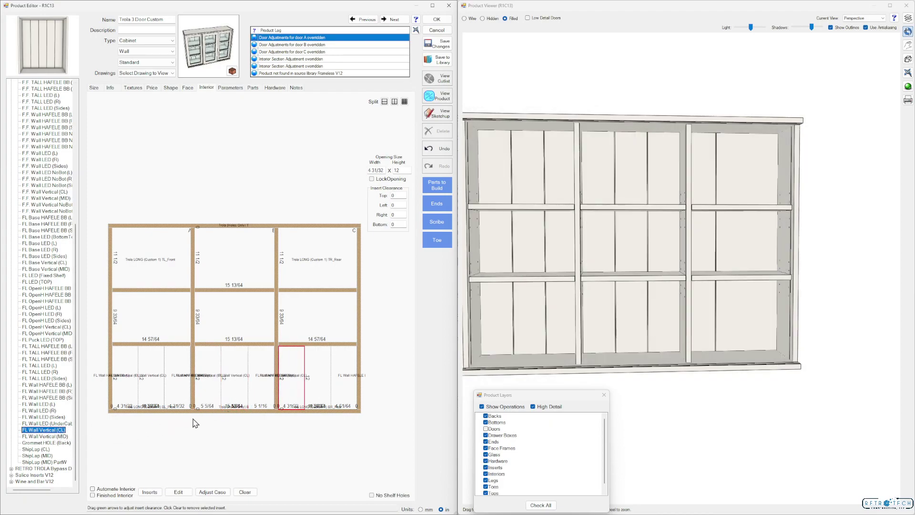
pyautogui.moveTo(60, 431); pyautogui.dragTo(327, 390)
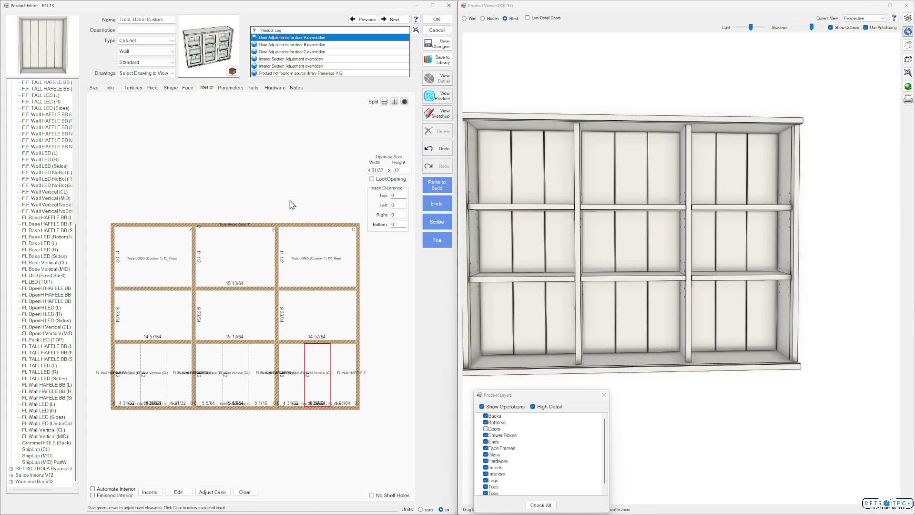
# Step: Inspect the shelf and door clearances in the 3D model with backs and ends hidden, and accept the cabinet edits
pyautogui.moveTo(676, 317)
pyautogui.mouseDown()
pyautogui.moveTo(650, 313)
pyautogui.moveTo(743, 333)
pyautogui.moveTo(700, 285)
pyautogui.moveTo(662, 320)
pyautogui.moveTo(693, 355)
pyautogui.moveTo(748, 267)
pyautogui.mouseUp()
pyautogui.scroll(5, 751, 265)
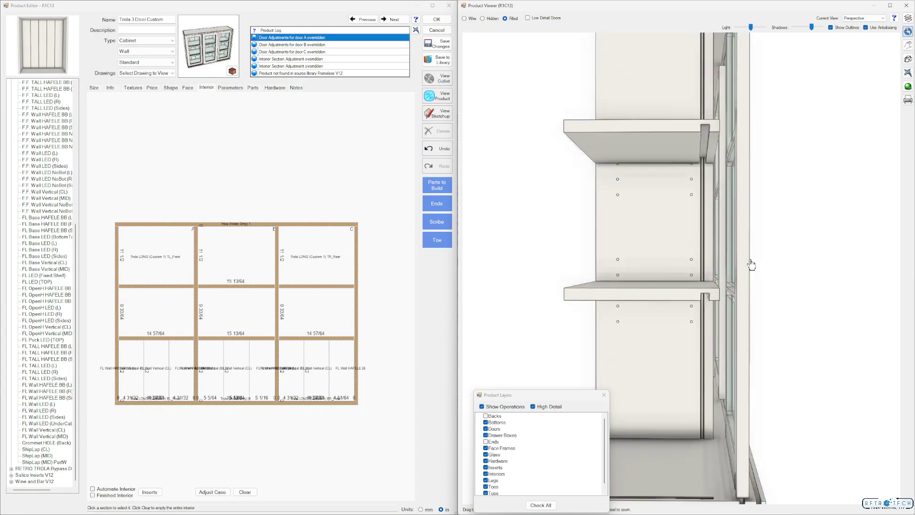
pyautogui.scroll(5, 751, 265)
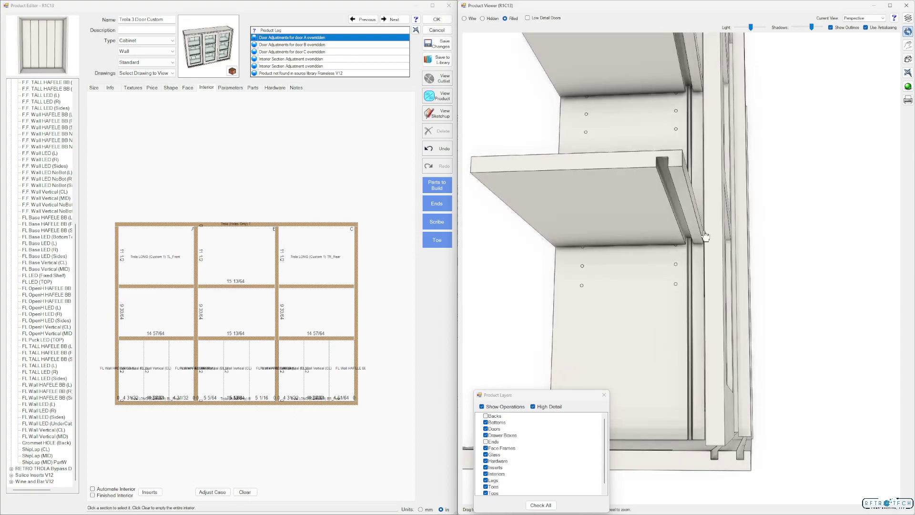
pyautogui.click(434, 20)
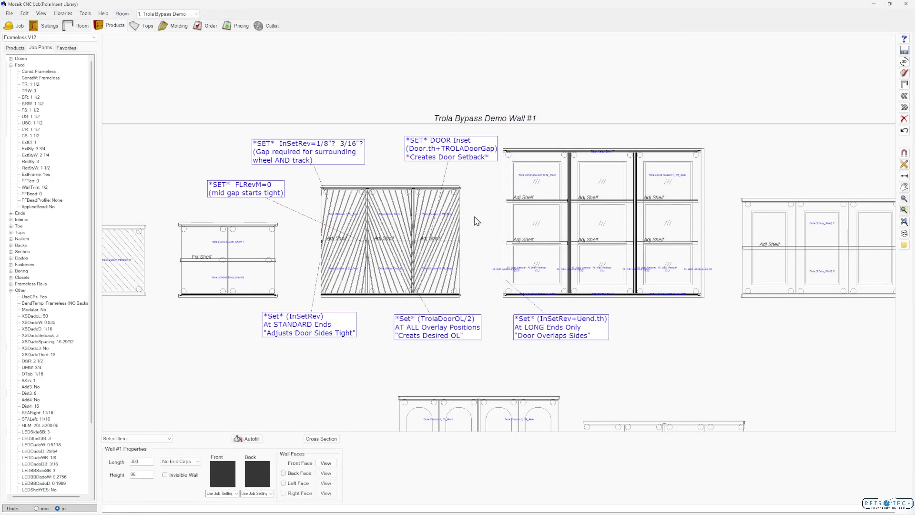
# Step: Restore the two collapsed notes on the wall elevation that list the TROLA parameters and their descriptions
pyautogui.scroll(-5, 477, 221)
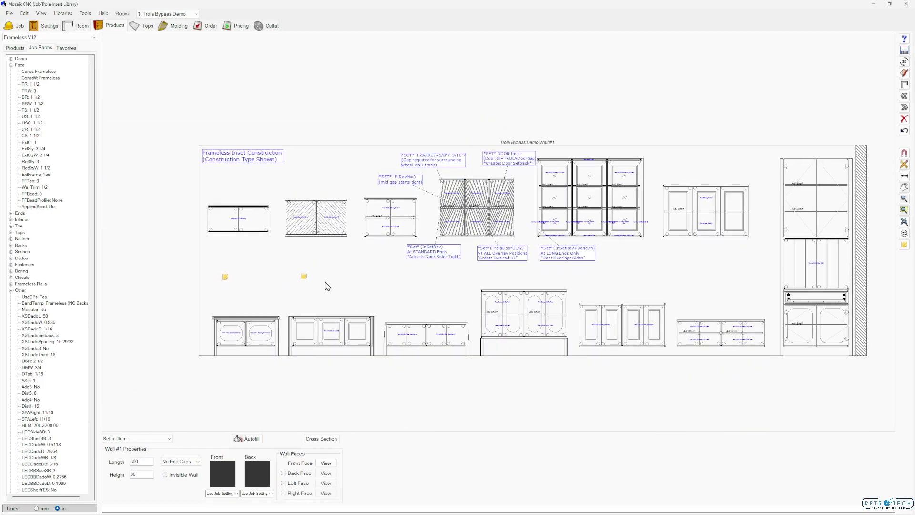
pyautogui.rightClick(221, 277)
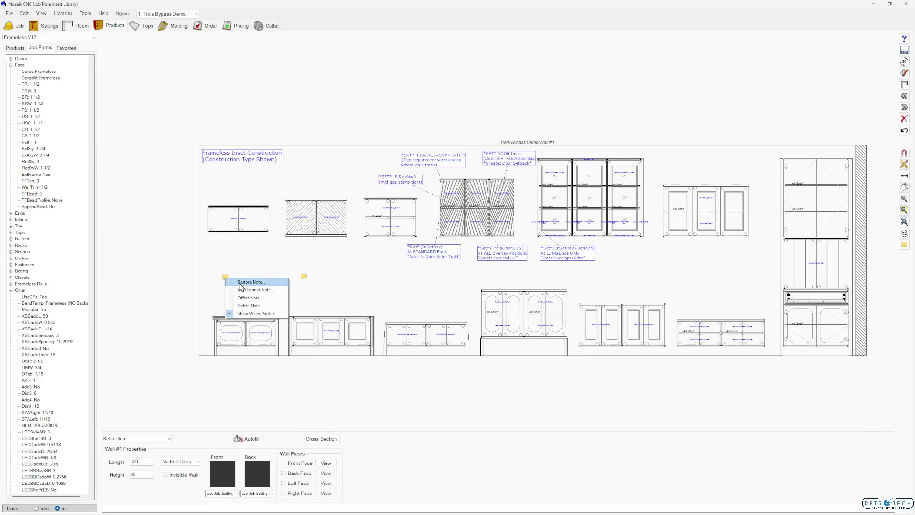
pyautogui.click(279, 281)
pyautogui.rightClick(304, 277)
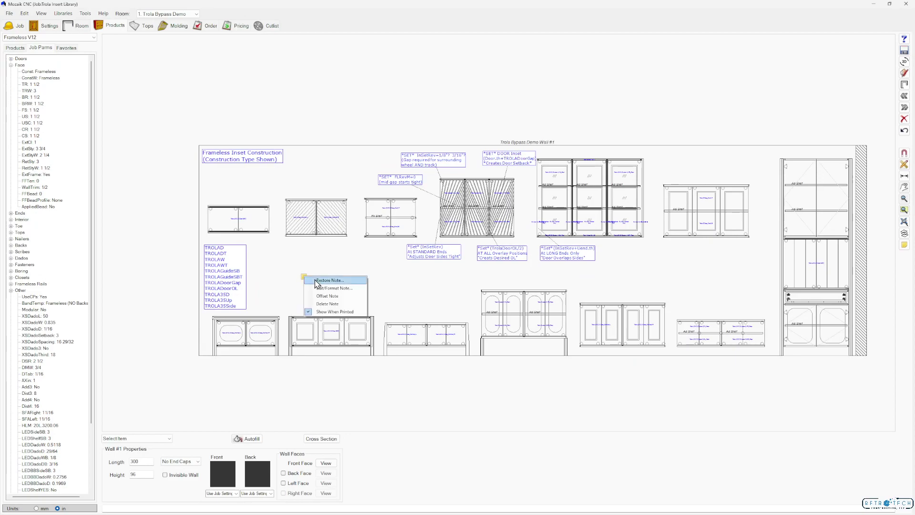
pyautogui.click(314, 282)
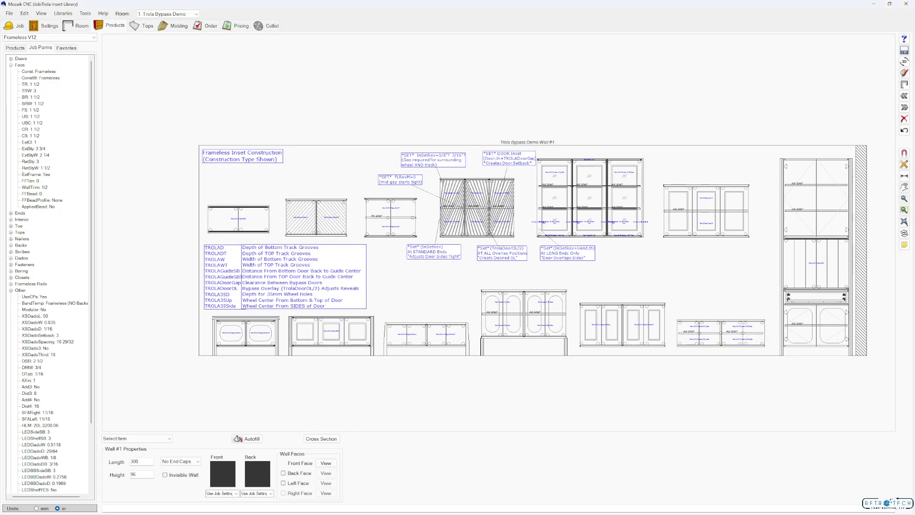
# Step: Switch to File Explorer and locate the RETRO TROLA Bypass Doors V1 folder in the Insert Libraries of Mozaik Shared Files
pyautogui.doubleClick(651, 176)
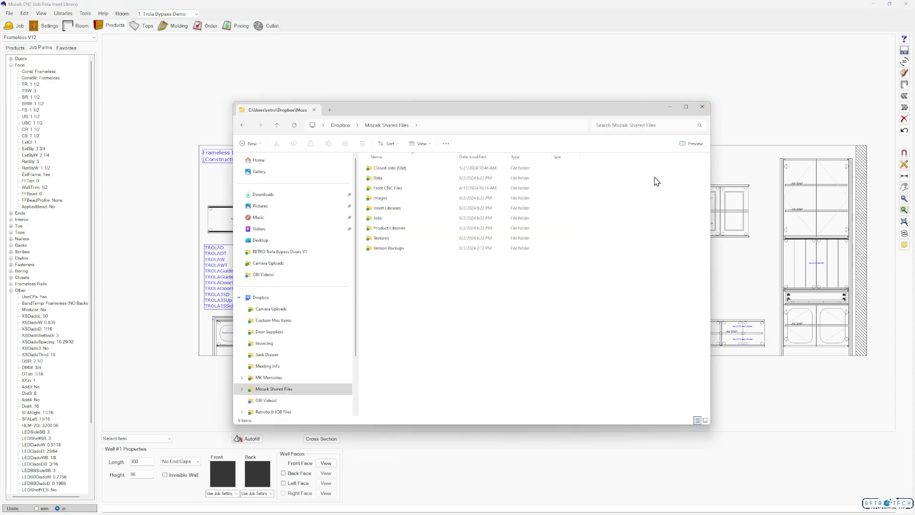
pyautogui.doubleClick(393, 209)
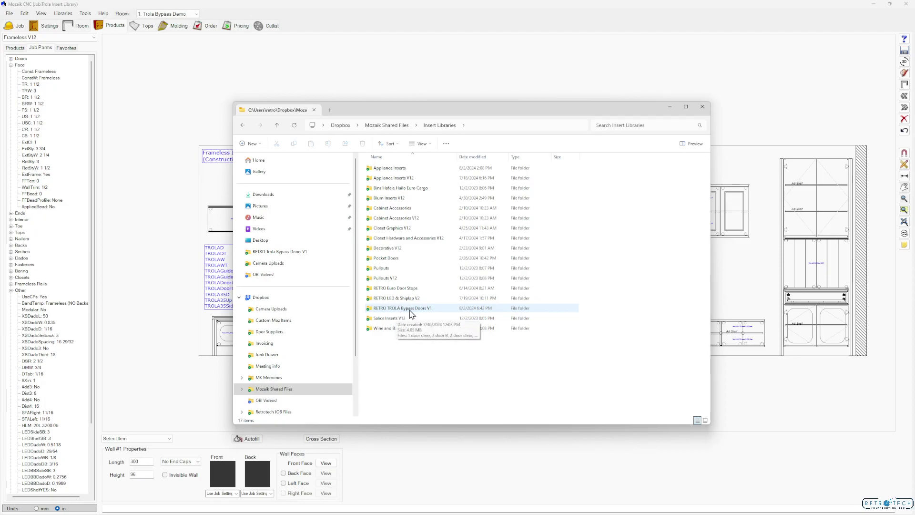
pyautogui.click(701, 106)
# Step: Check the program's Inserts Library and close it
pyautogui.click(63, 14)
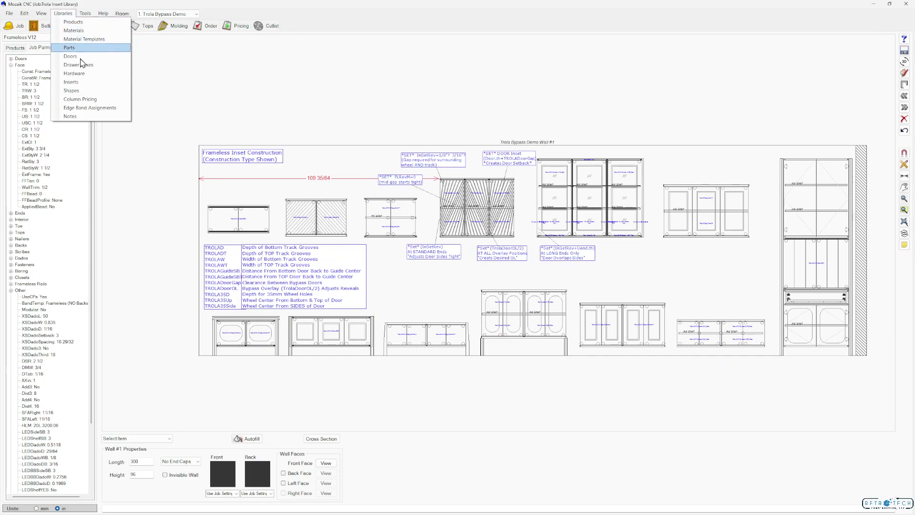
pyautogui.click(72, 82)
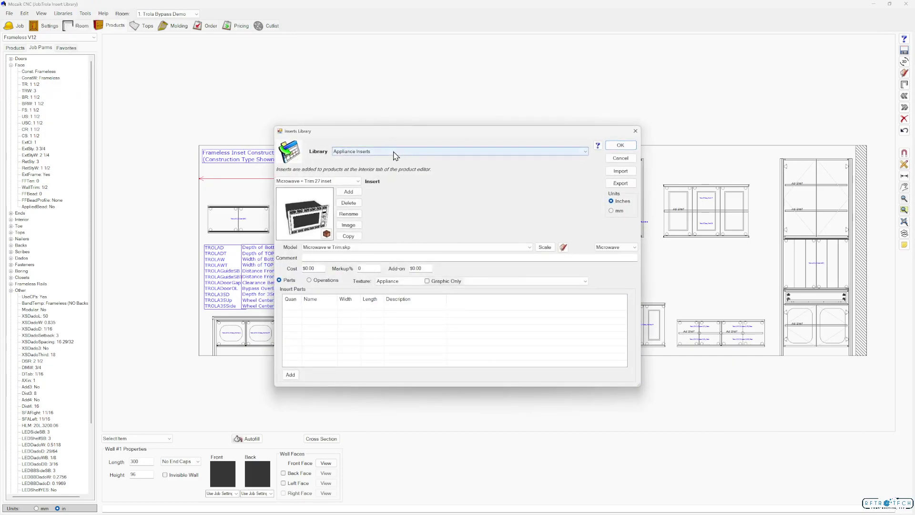
pyautogui.click(620, 144)
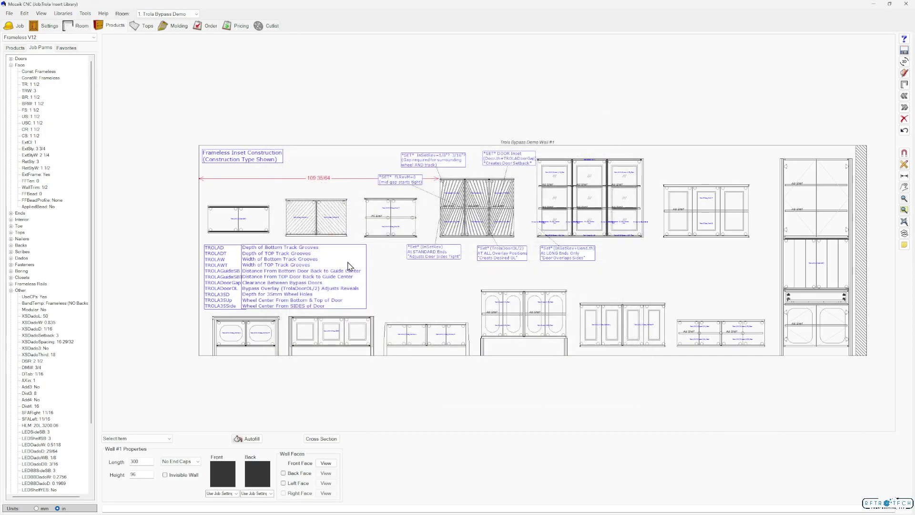
# Step: Open the product library for editing and switch it to the Frameless V10 library
pyautogui.scroll(-1, 349, 266)
pyautogui.click(63, 12)
pyautogui.click(74, 21)
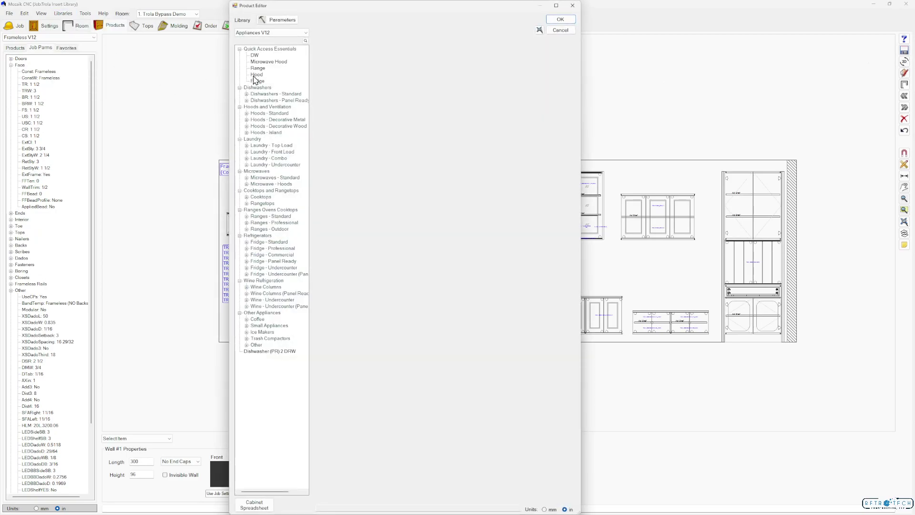
pyautogui.click(287, 34)
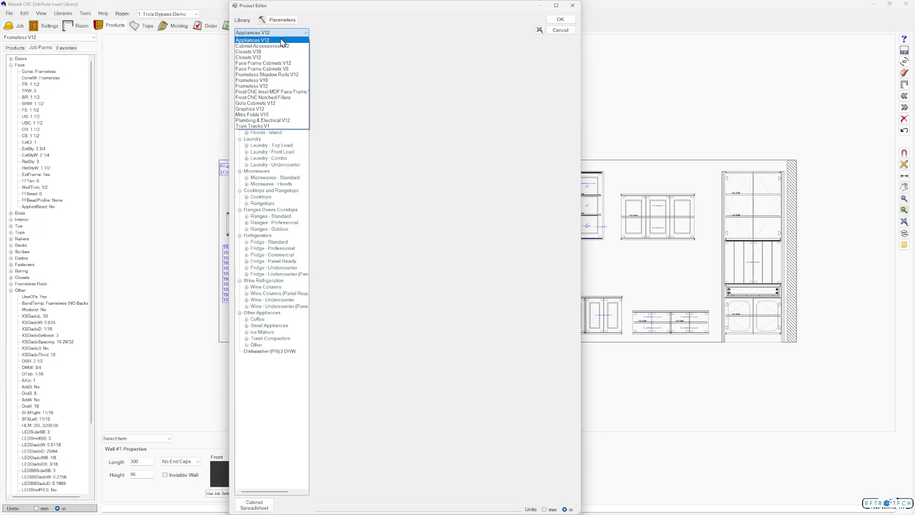
pyautogui.click(284, 81)
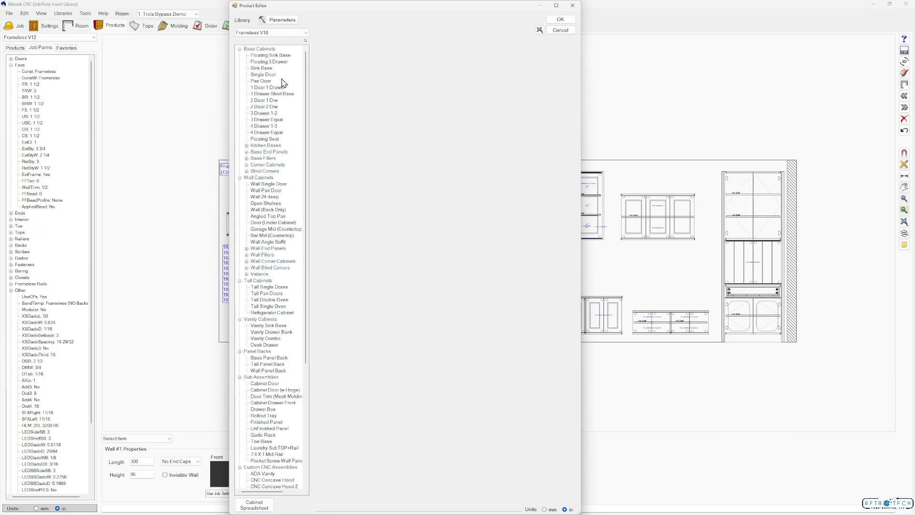
# Step: Show the Other category of the Frameless V10 library parameters, down to the LED and TROLA entries
pyautogui.click(291, 23)
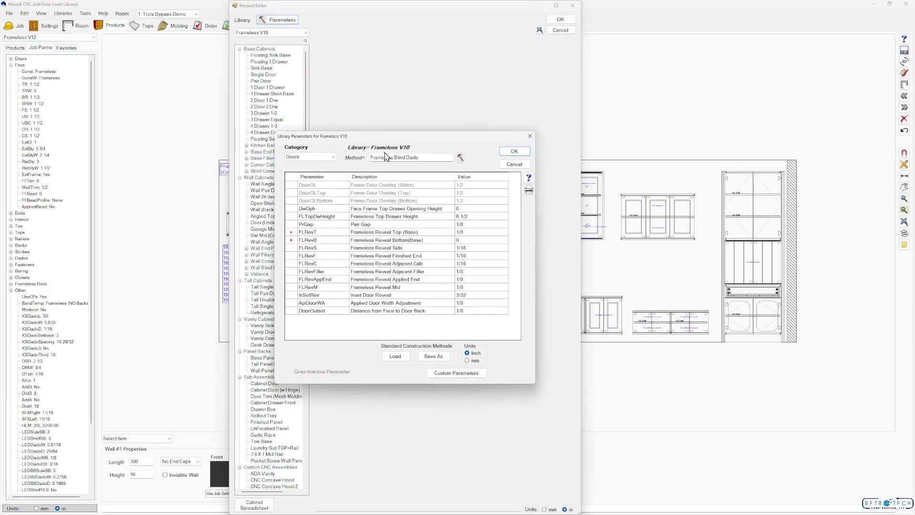
pyautogui.click(333, 157)
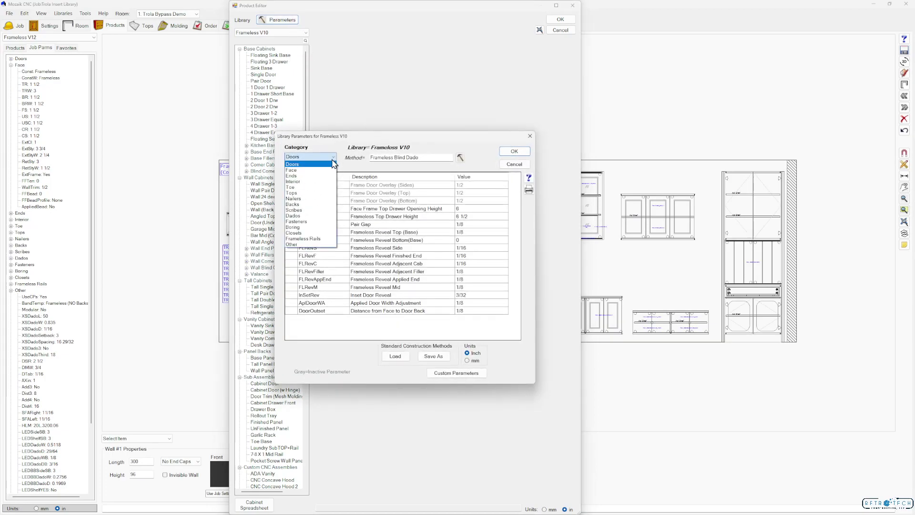
pyautogui.click(314, 245)
pyautogui.moveTo(422, 138); pyautogui.dragTo(438, 28)
pyautogui.scroll(-7, 415, 120)
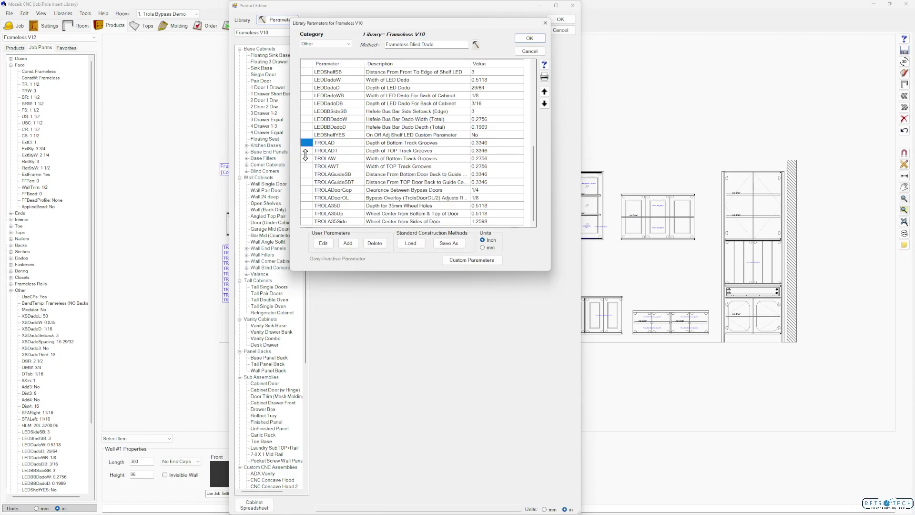
# Step: Check the definition of the TROLA35Side user parameter without changing it, and display the library parameter values in millimetres
pyautogui.click(307, 221)
pyautogui.click(322, 243)
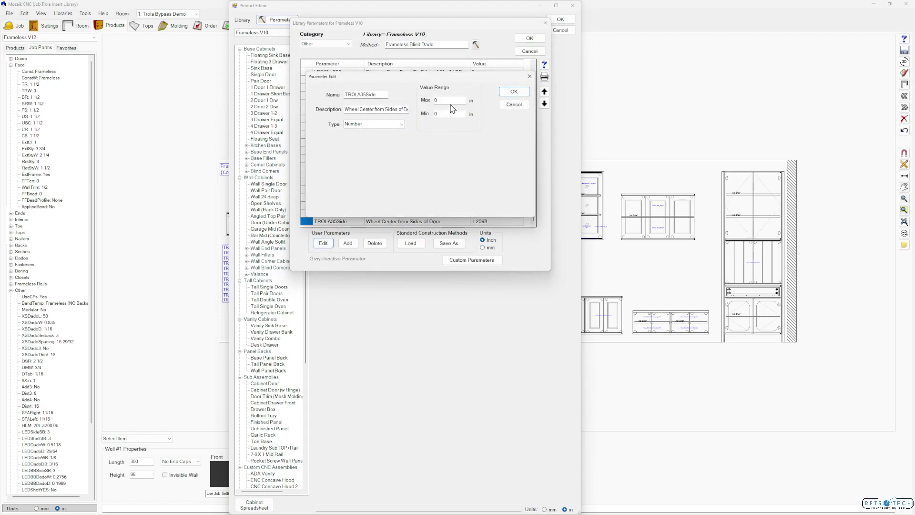
pyautogui.click(513, 104)
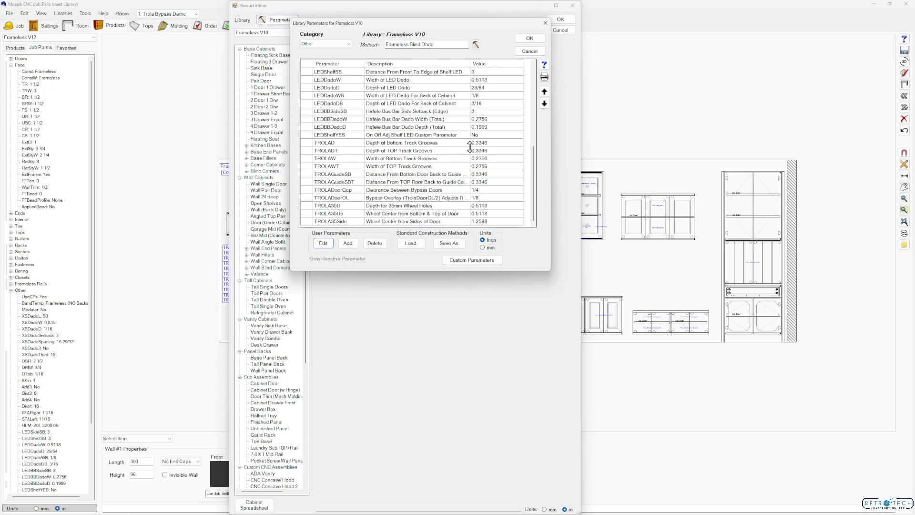
pyautogui.click(482, 248)
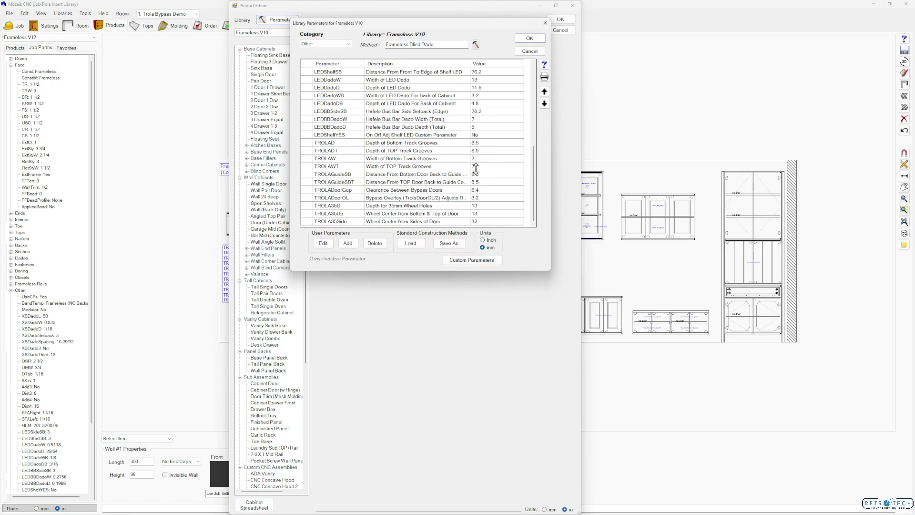
# Step: Check the option for saving the parameters as a standard construction method, decline the save, and leave the library editor
pyautogui.click(449, 244)
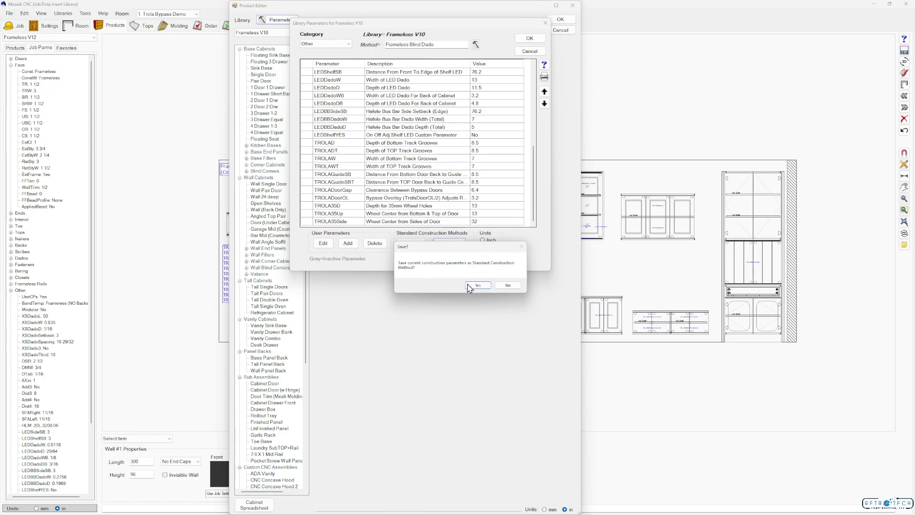
pyautogui.click(508, 285)
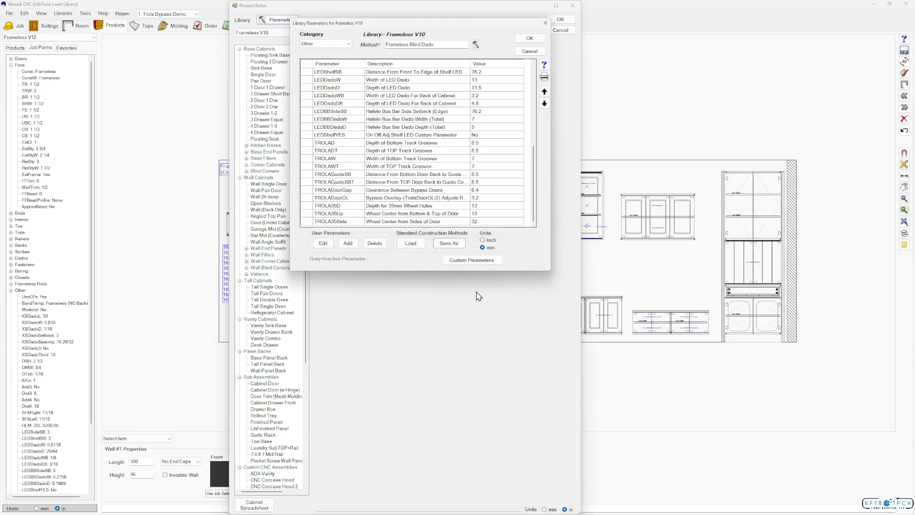
pyautogui.click(529, 38)
pyautogui.click(560, 30)
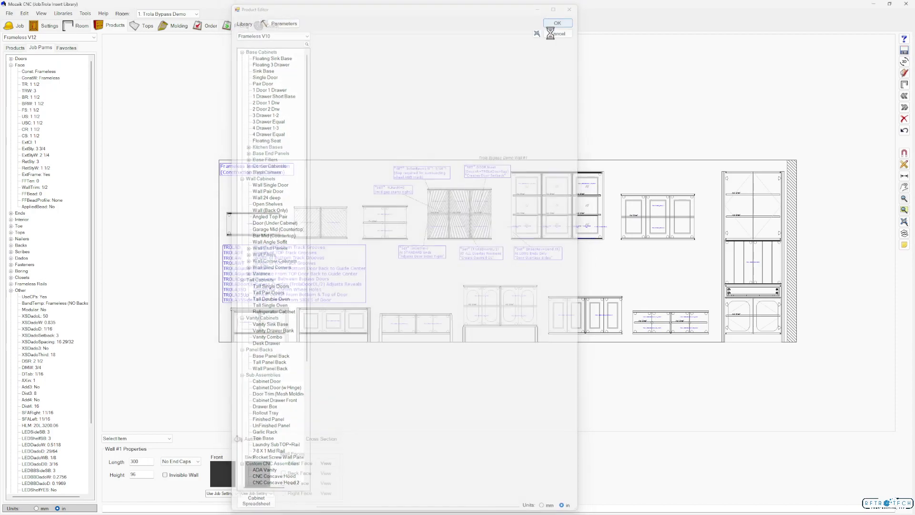
# Step: Review the full Trola Bypass Demo wall elevation and show the wall in the 3D room viewer
pyautogui.scroll(-1, 449, 117)
pyautogui.moveTo(449, 116); pyautogui.dragTo(405, 83, button='middle')
pyautogui.scroll(2, 404, 84)
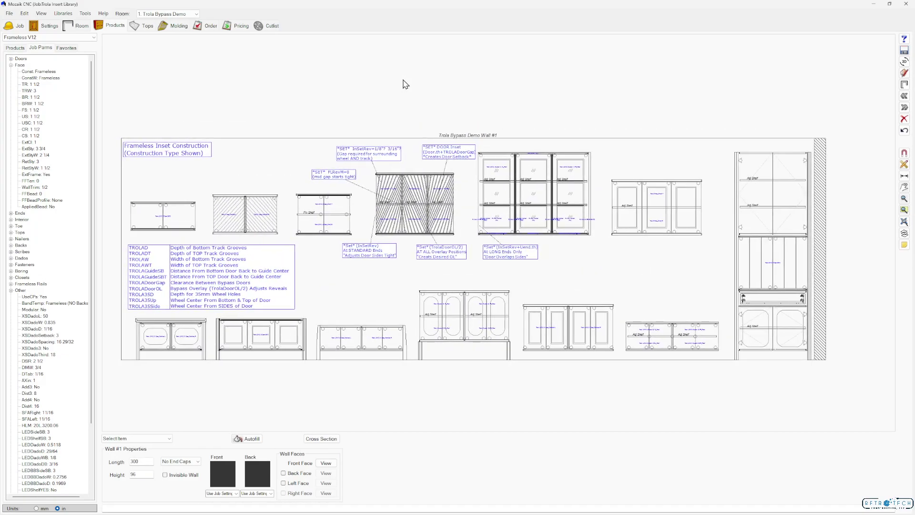
pyautogui.moveTo(351, 287); pyautogui.dragTo(366, 265, button='middle')
pyautogui.press('F3')
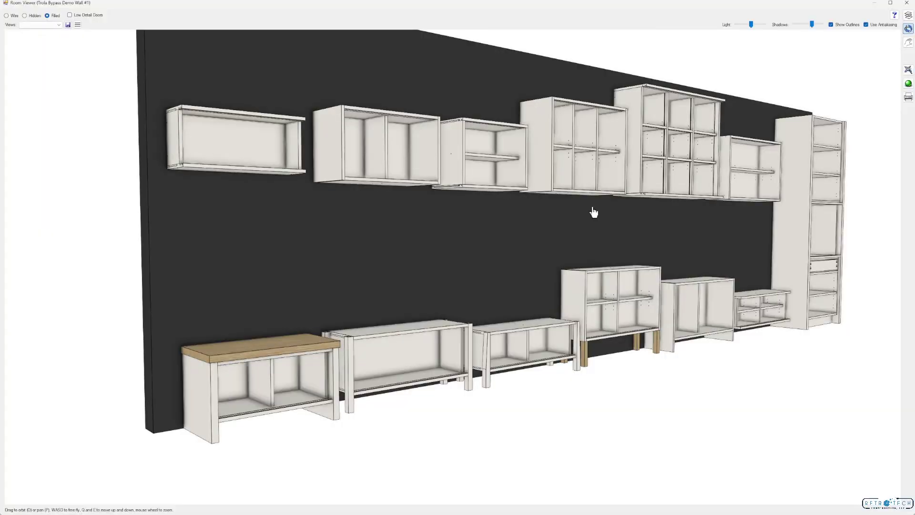